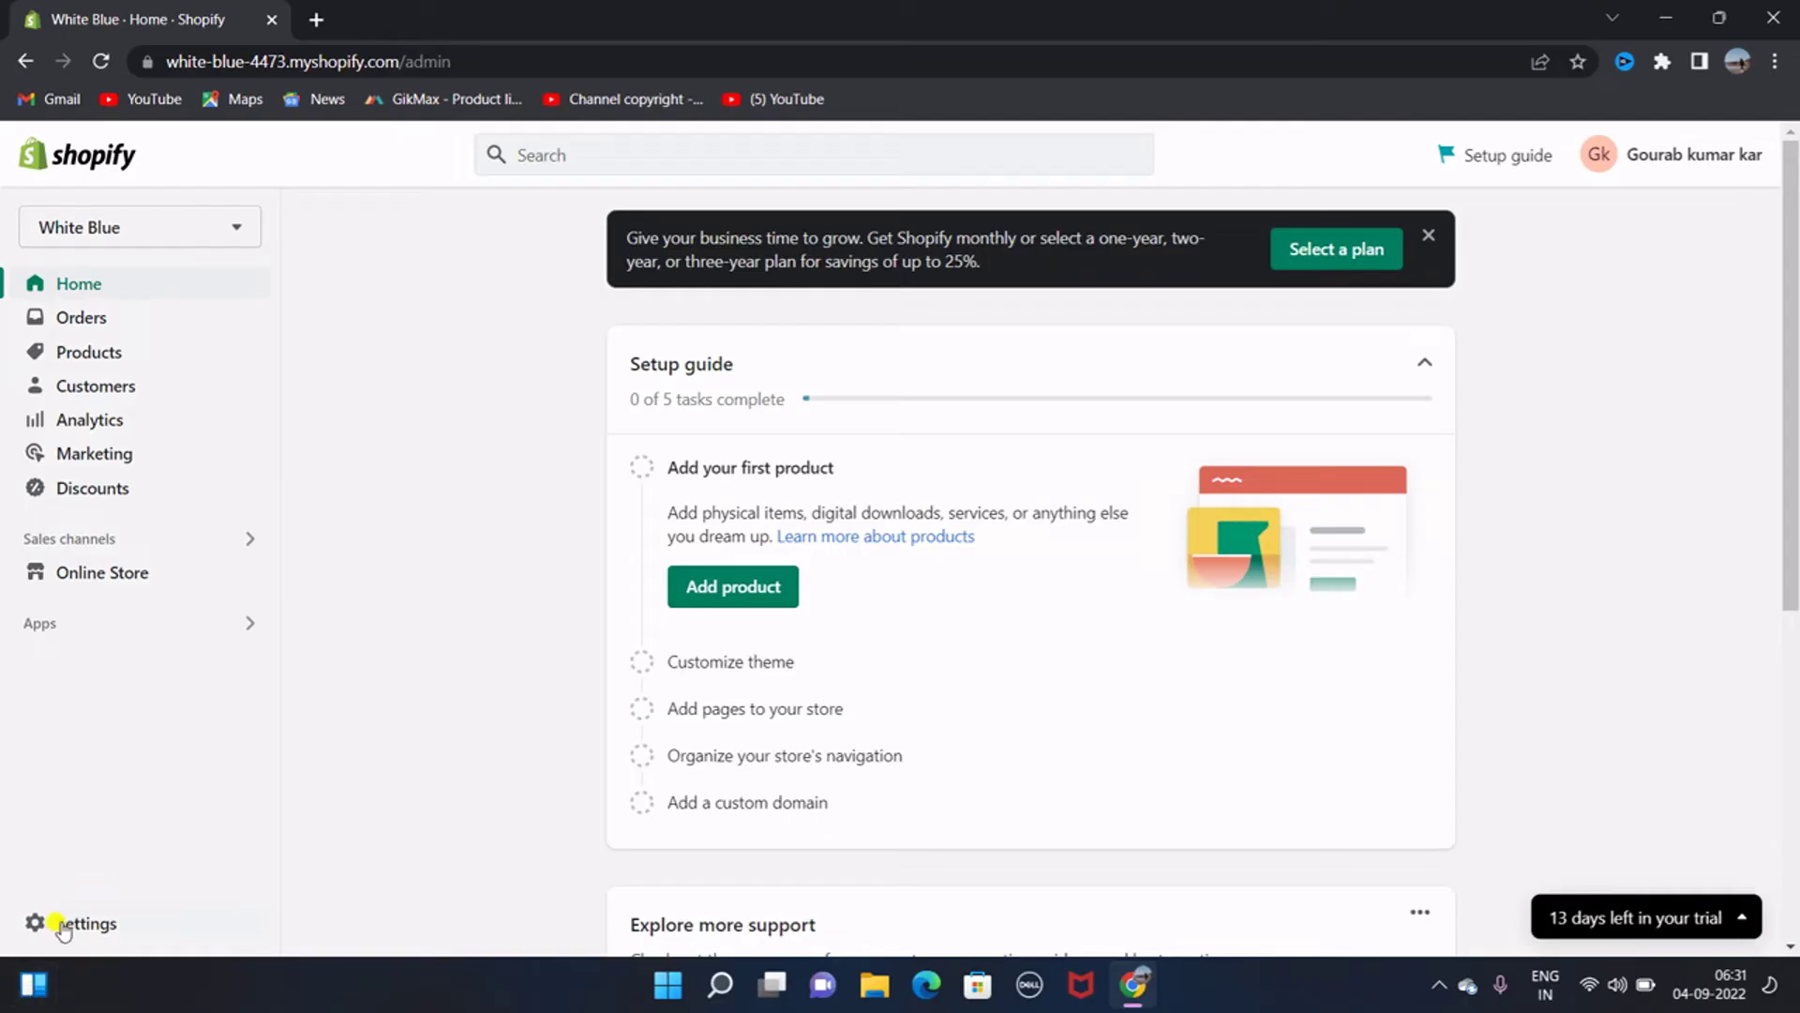
# - Open the store details settings and set the store industry to Clothing in the basic information
pyautogui.moveTo(34, 983)
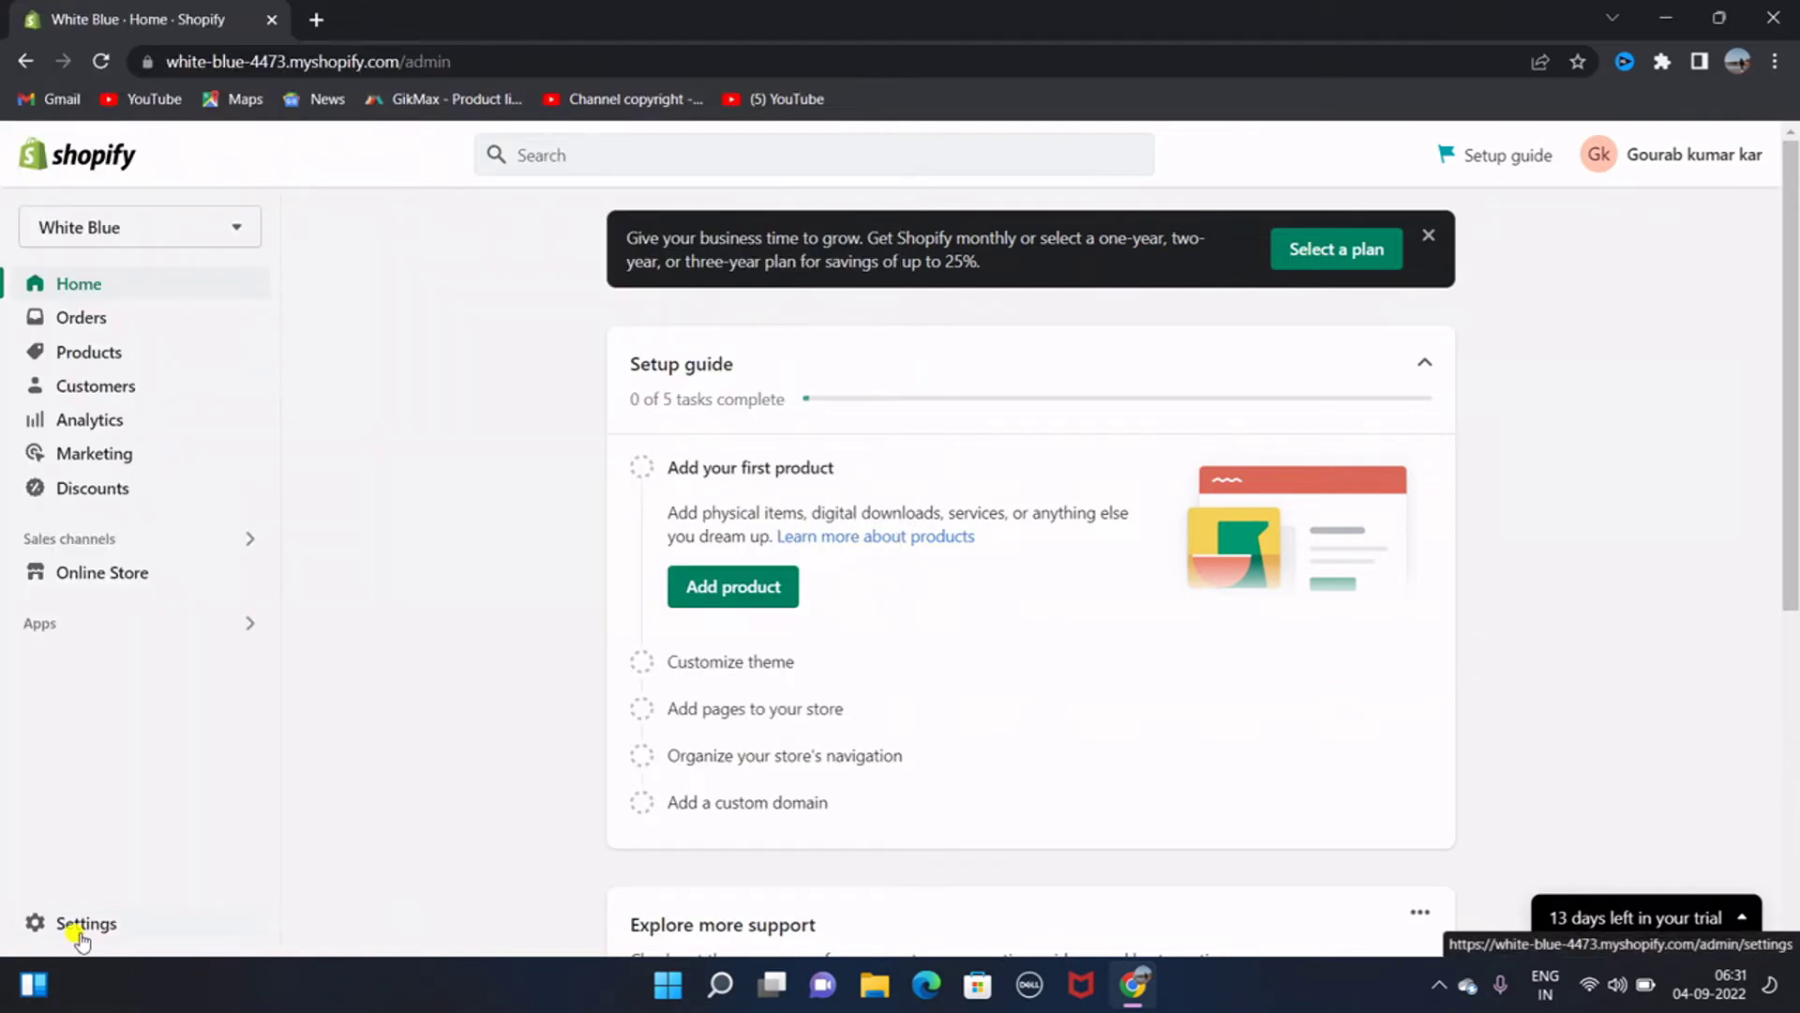
pyautogui.click(79, 933)
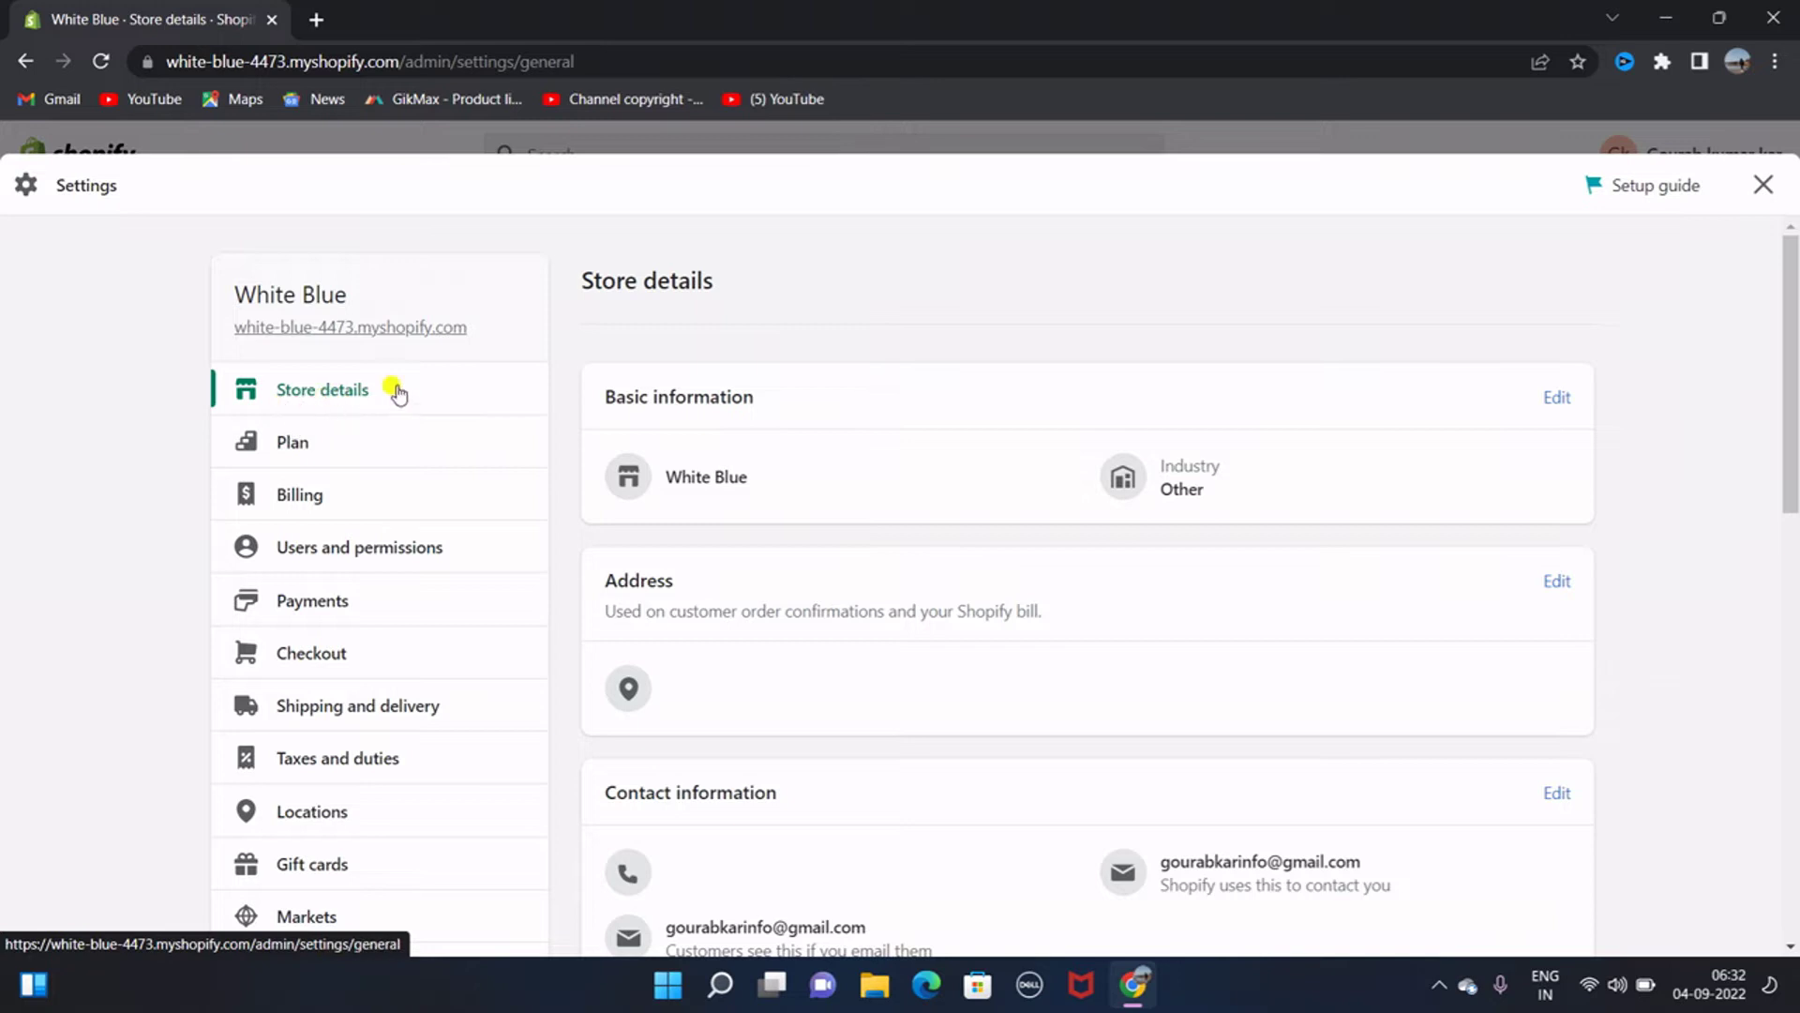
pyautogui.click(1558, 396)
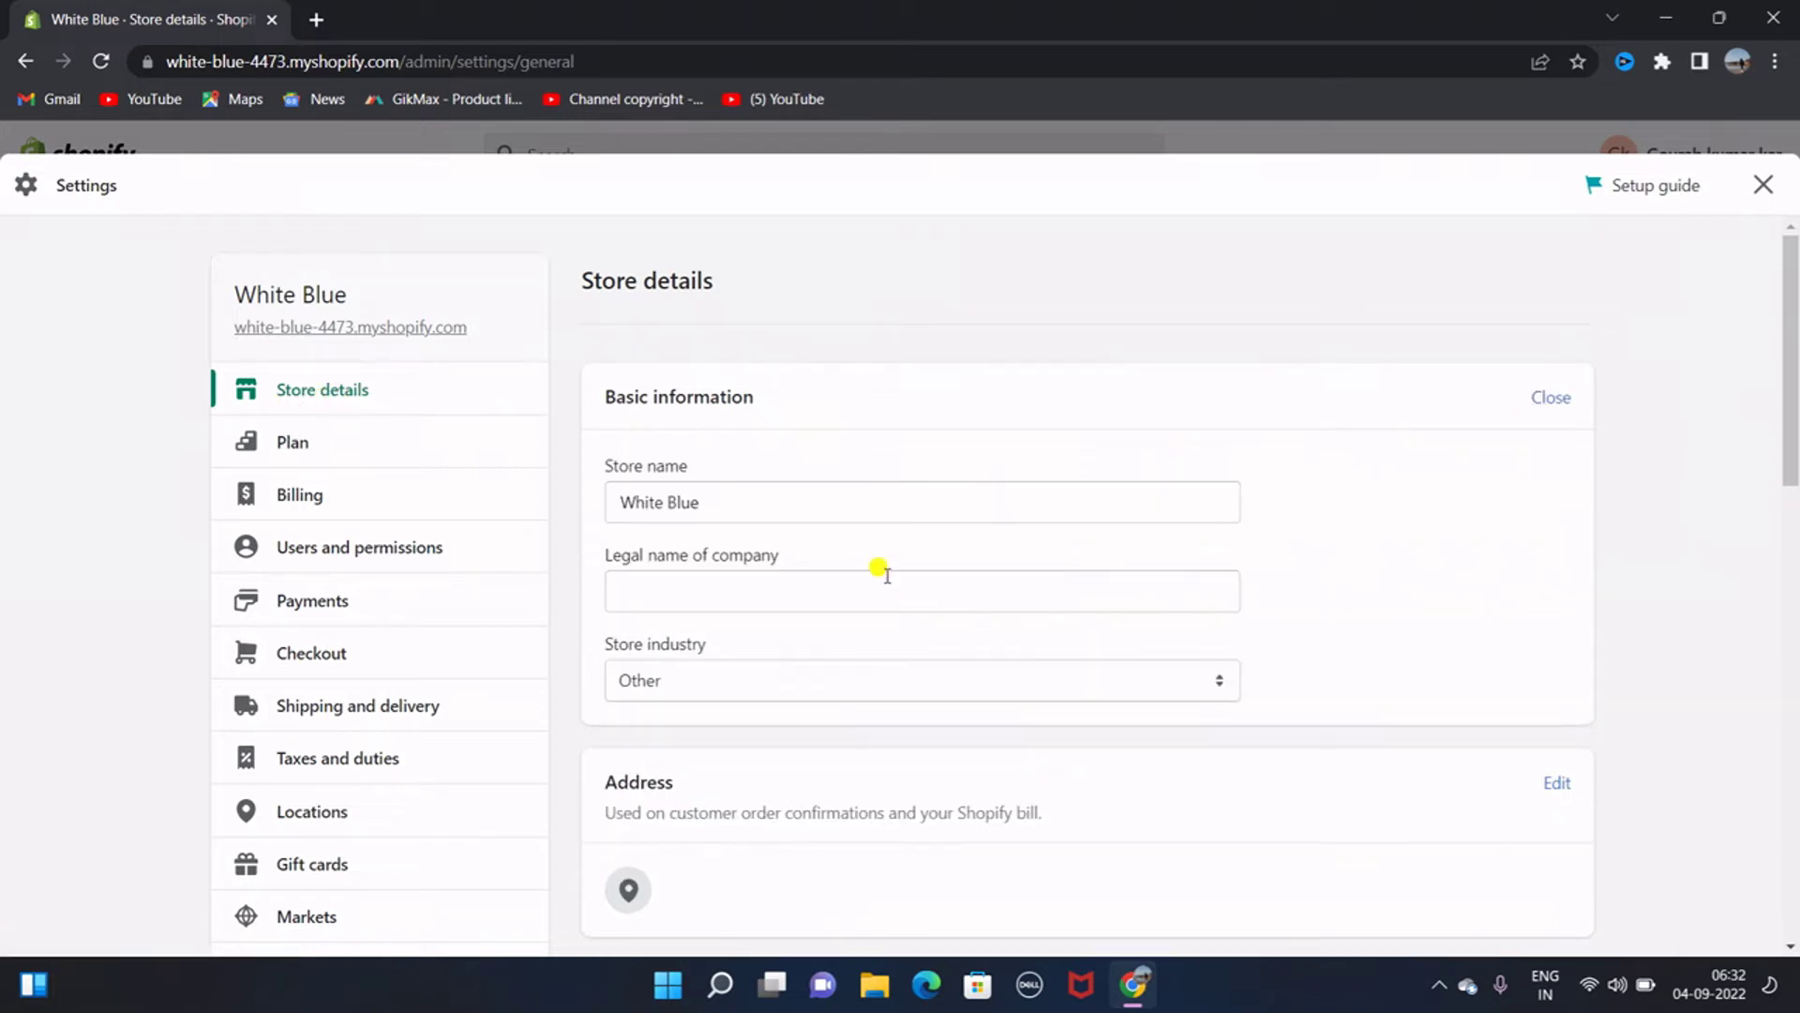
pyautogui.scroll(-2, 878, 569)
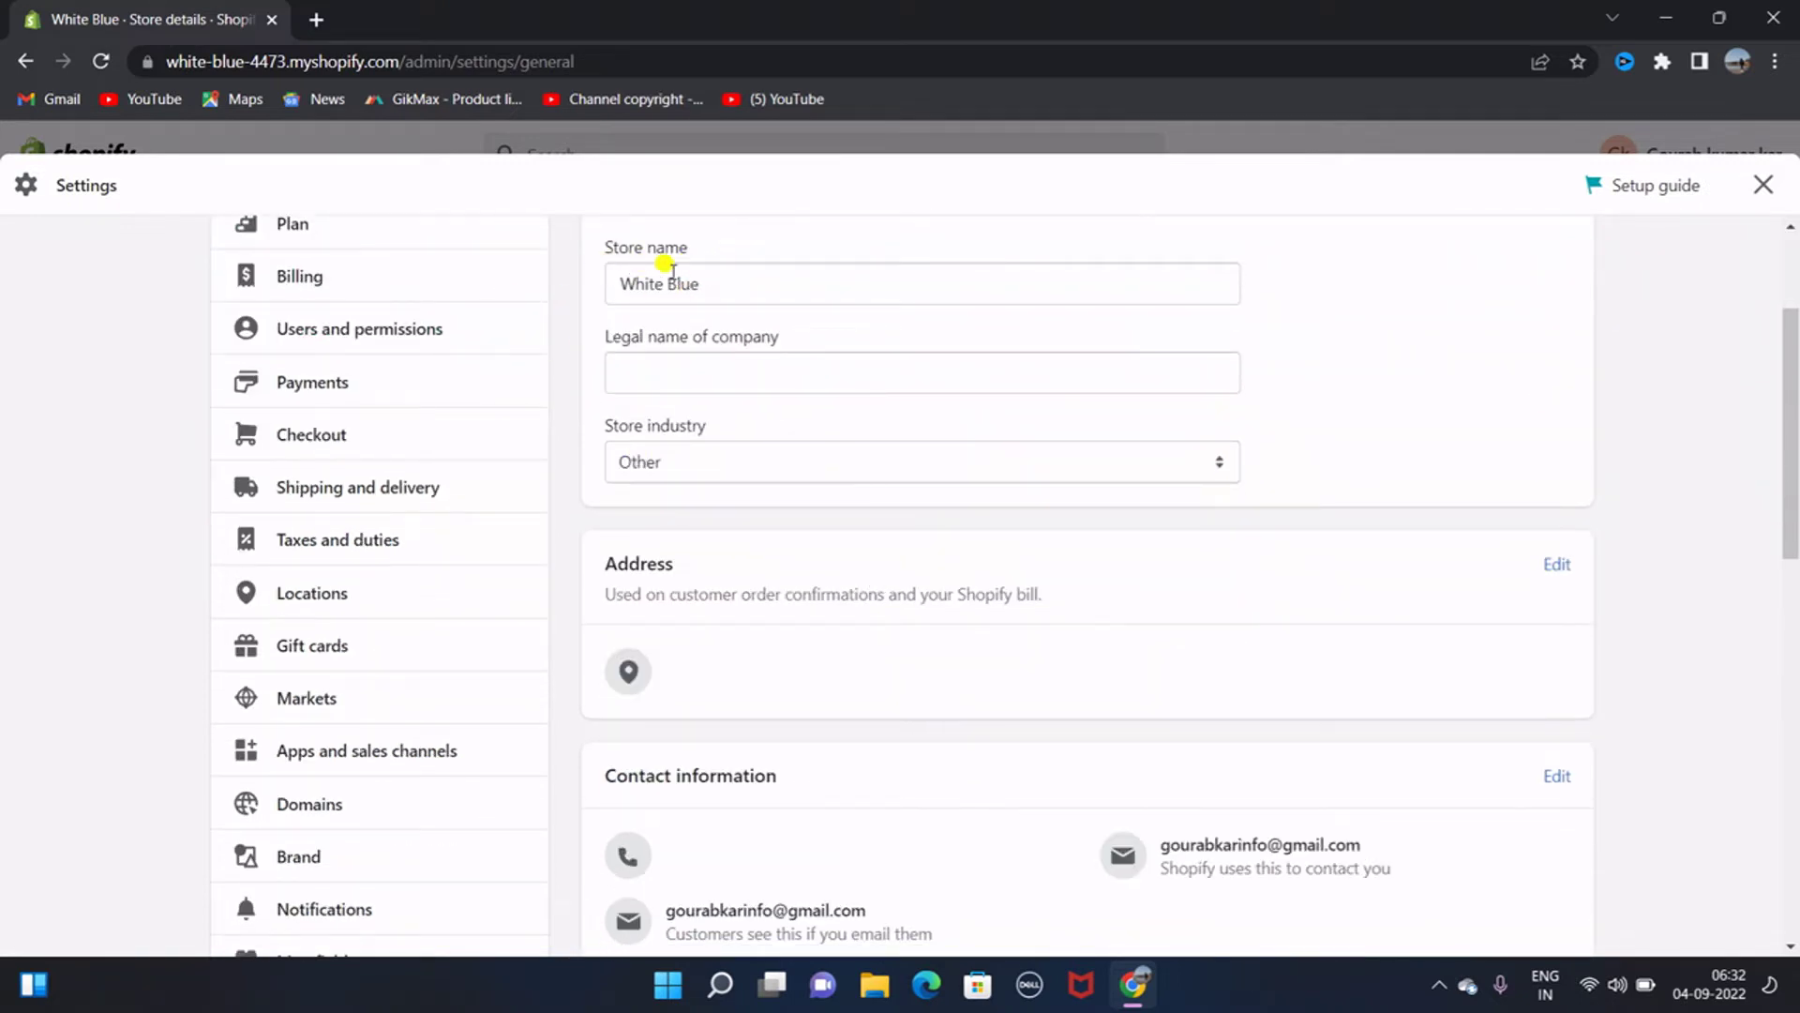
pyautogui.click(735, 282)
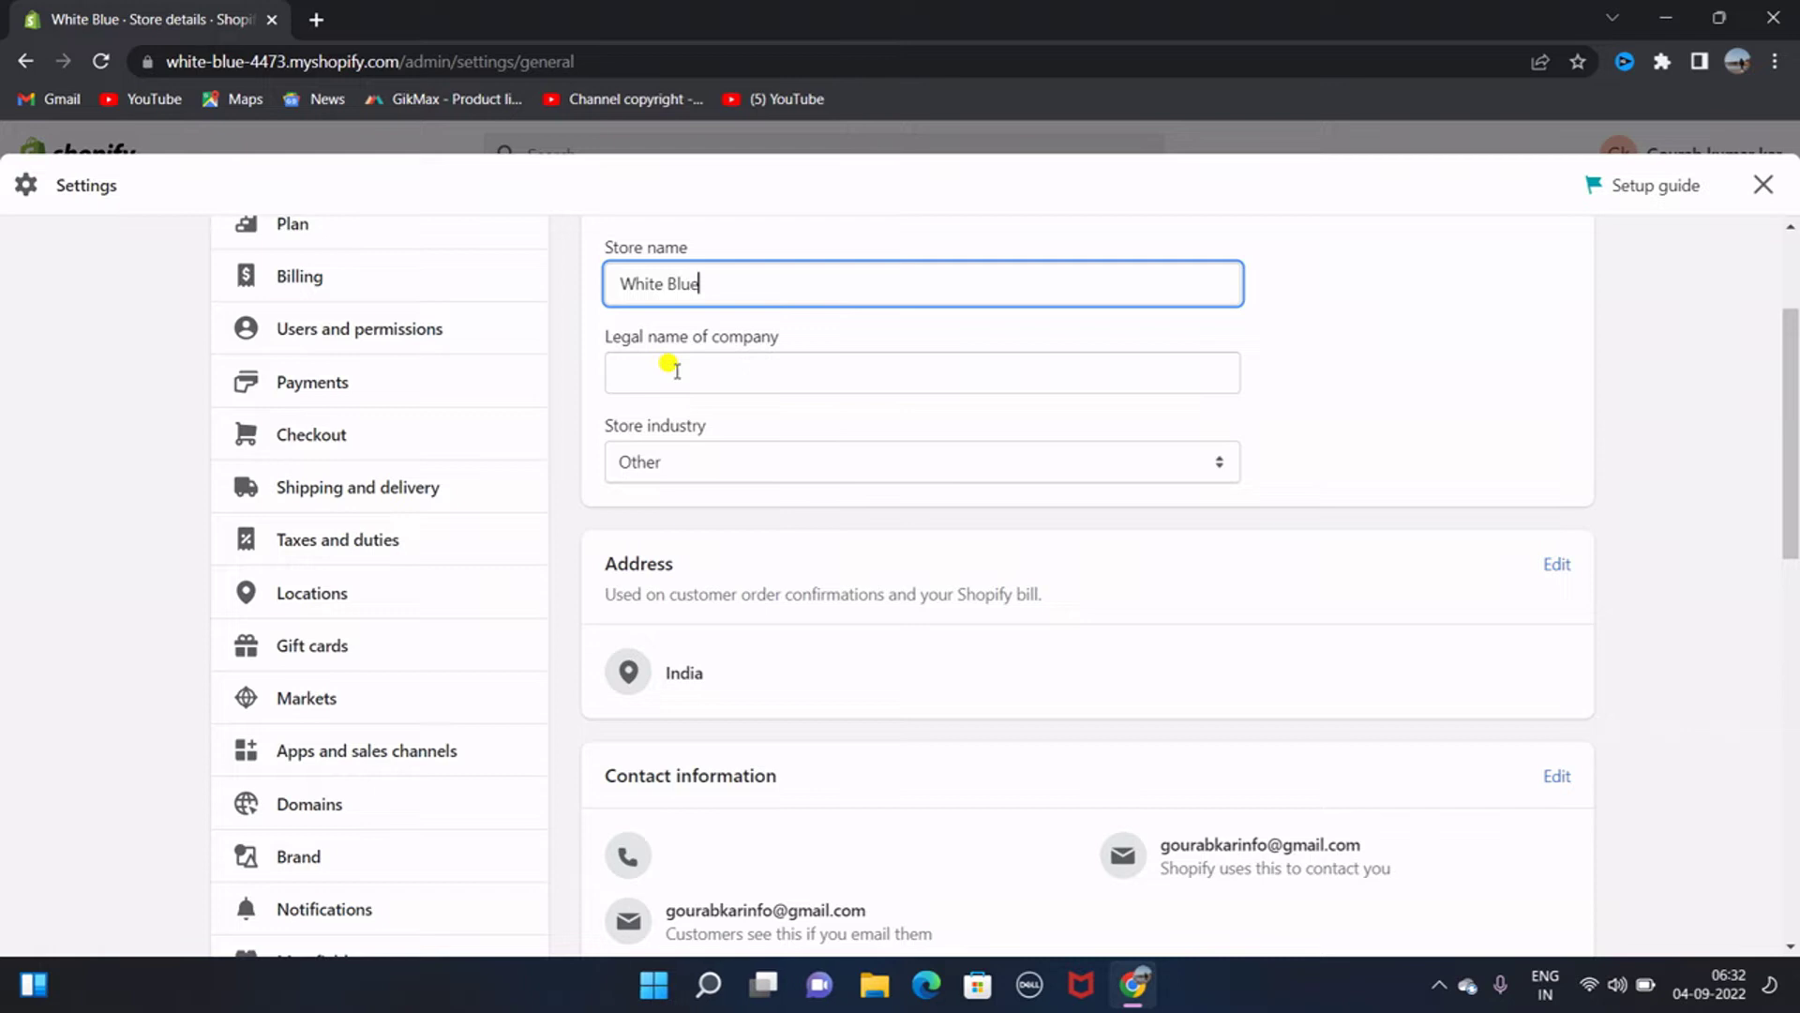
pyautogui.scroll(-2, 669, 365)
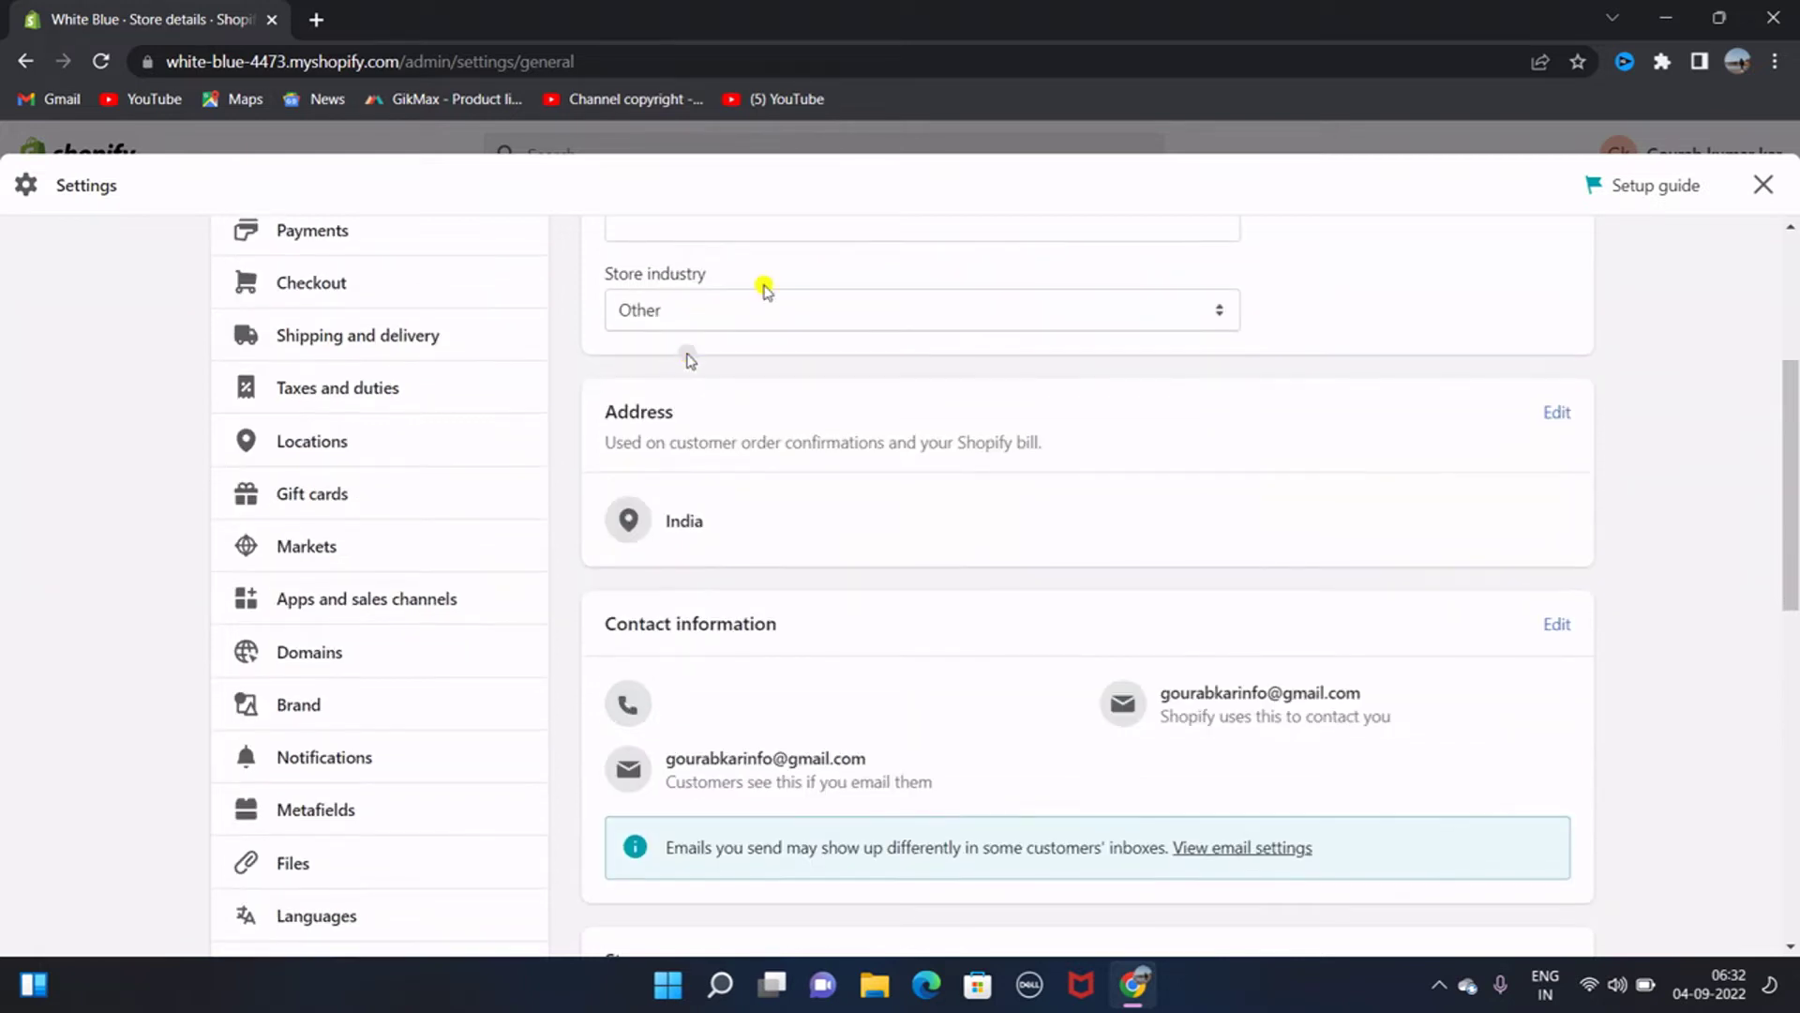
pyautogui.click(792, 305)
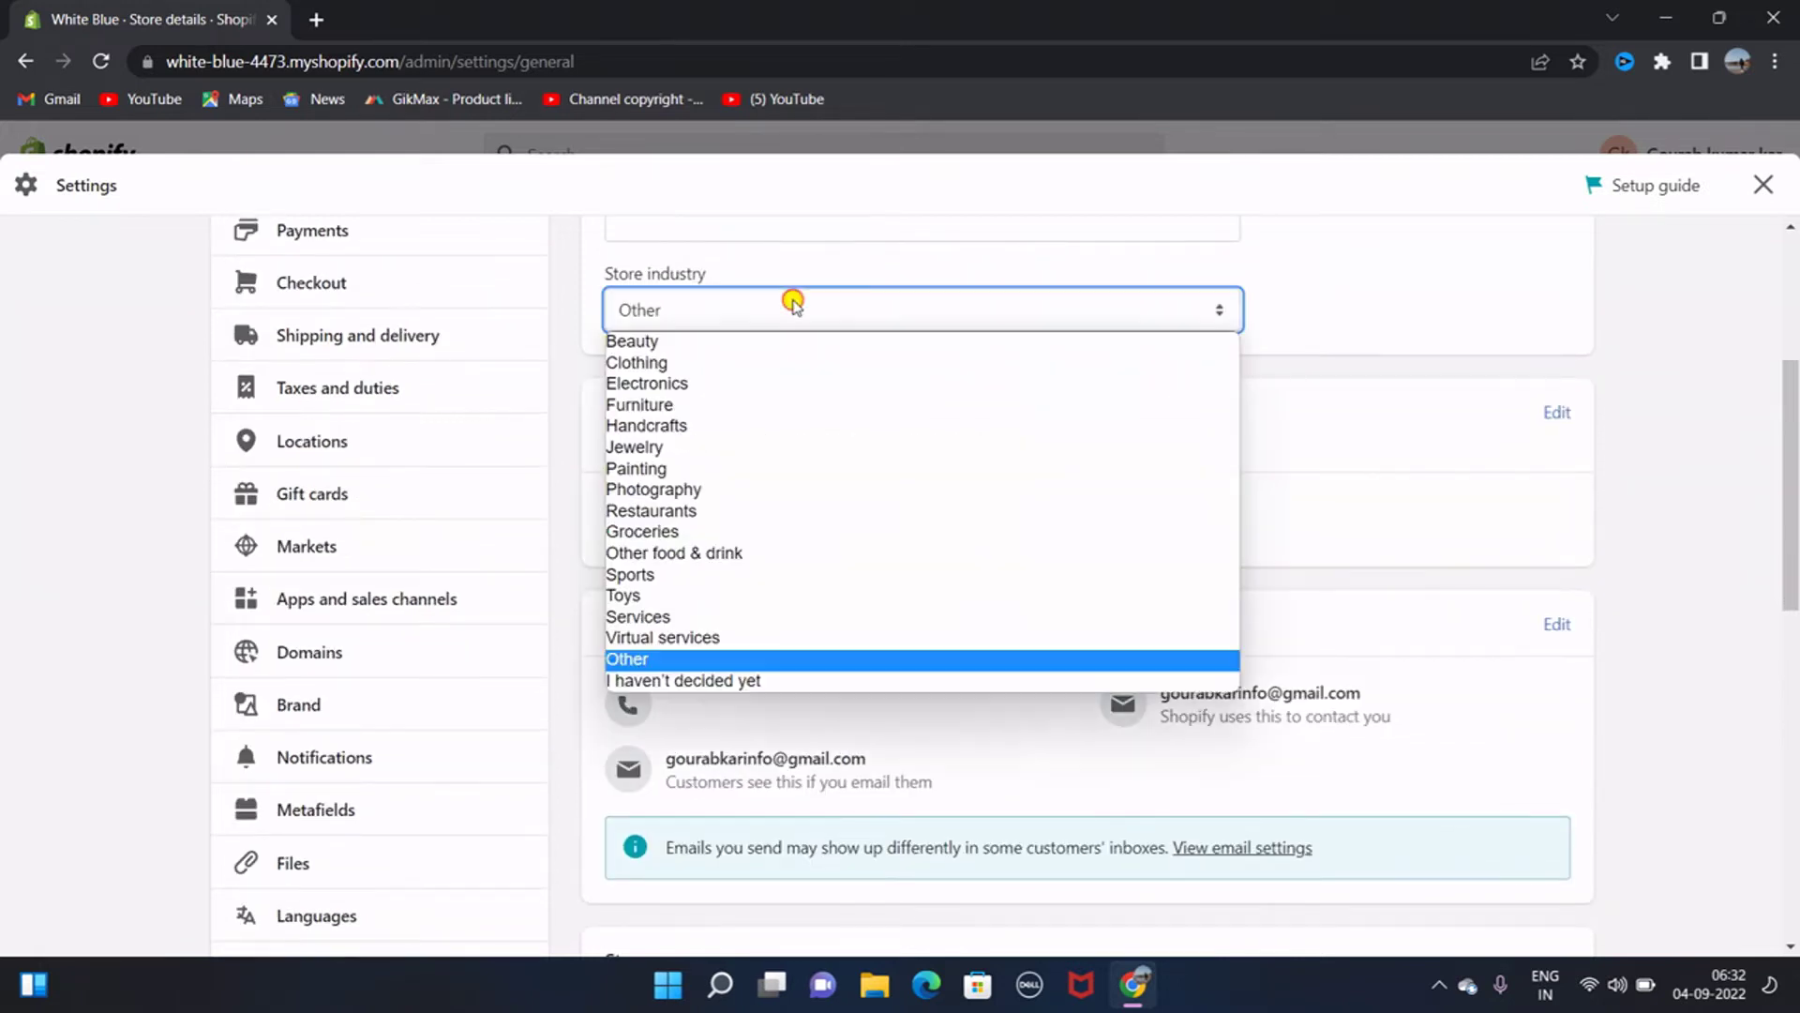
pyautogui.click(646, 363)
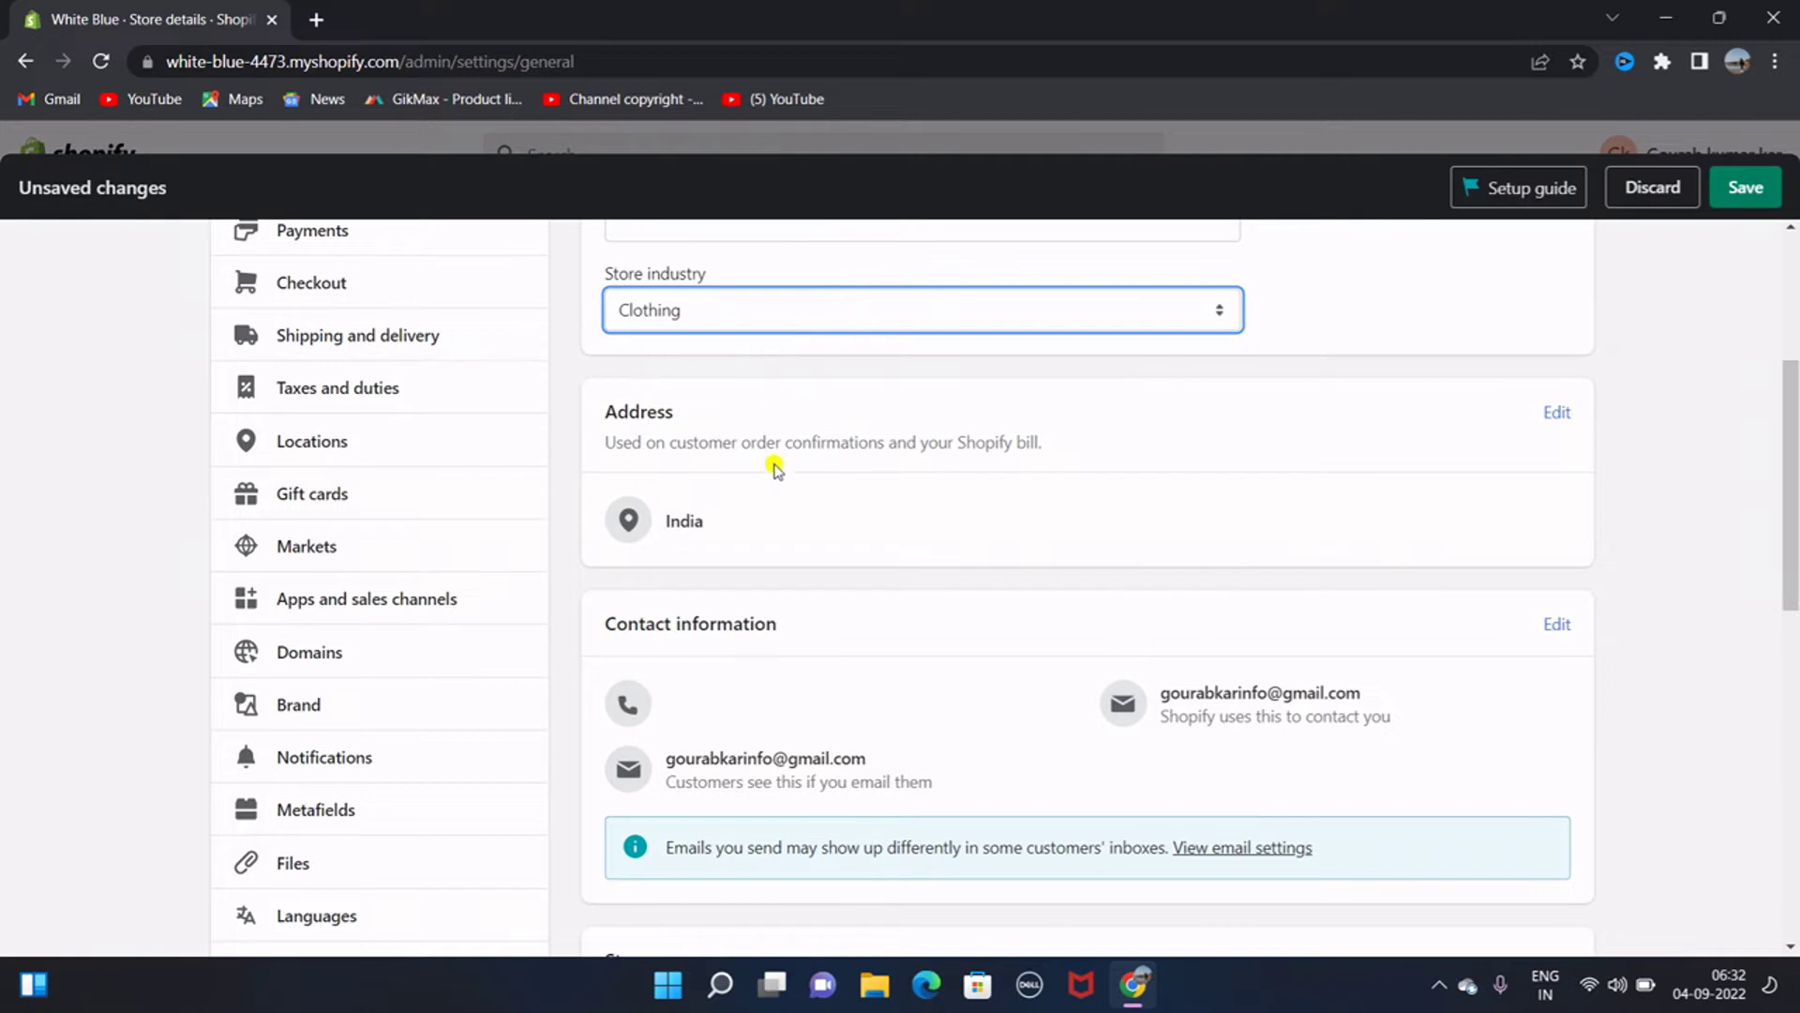
# - Open the store's address fields to review them, and close them without entering anything
pyautogui.scroll(-2, 776, 462)
pyautogui.scroll(1, 775, 469)
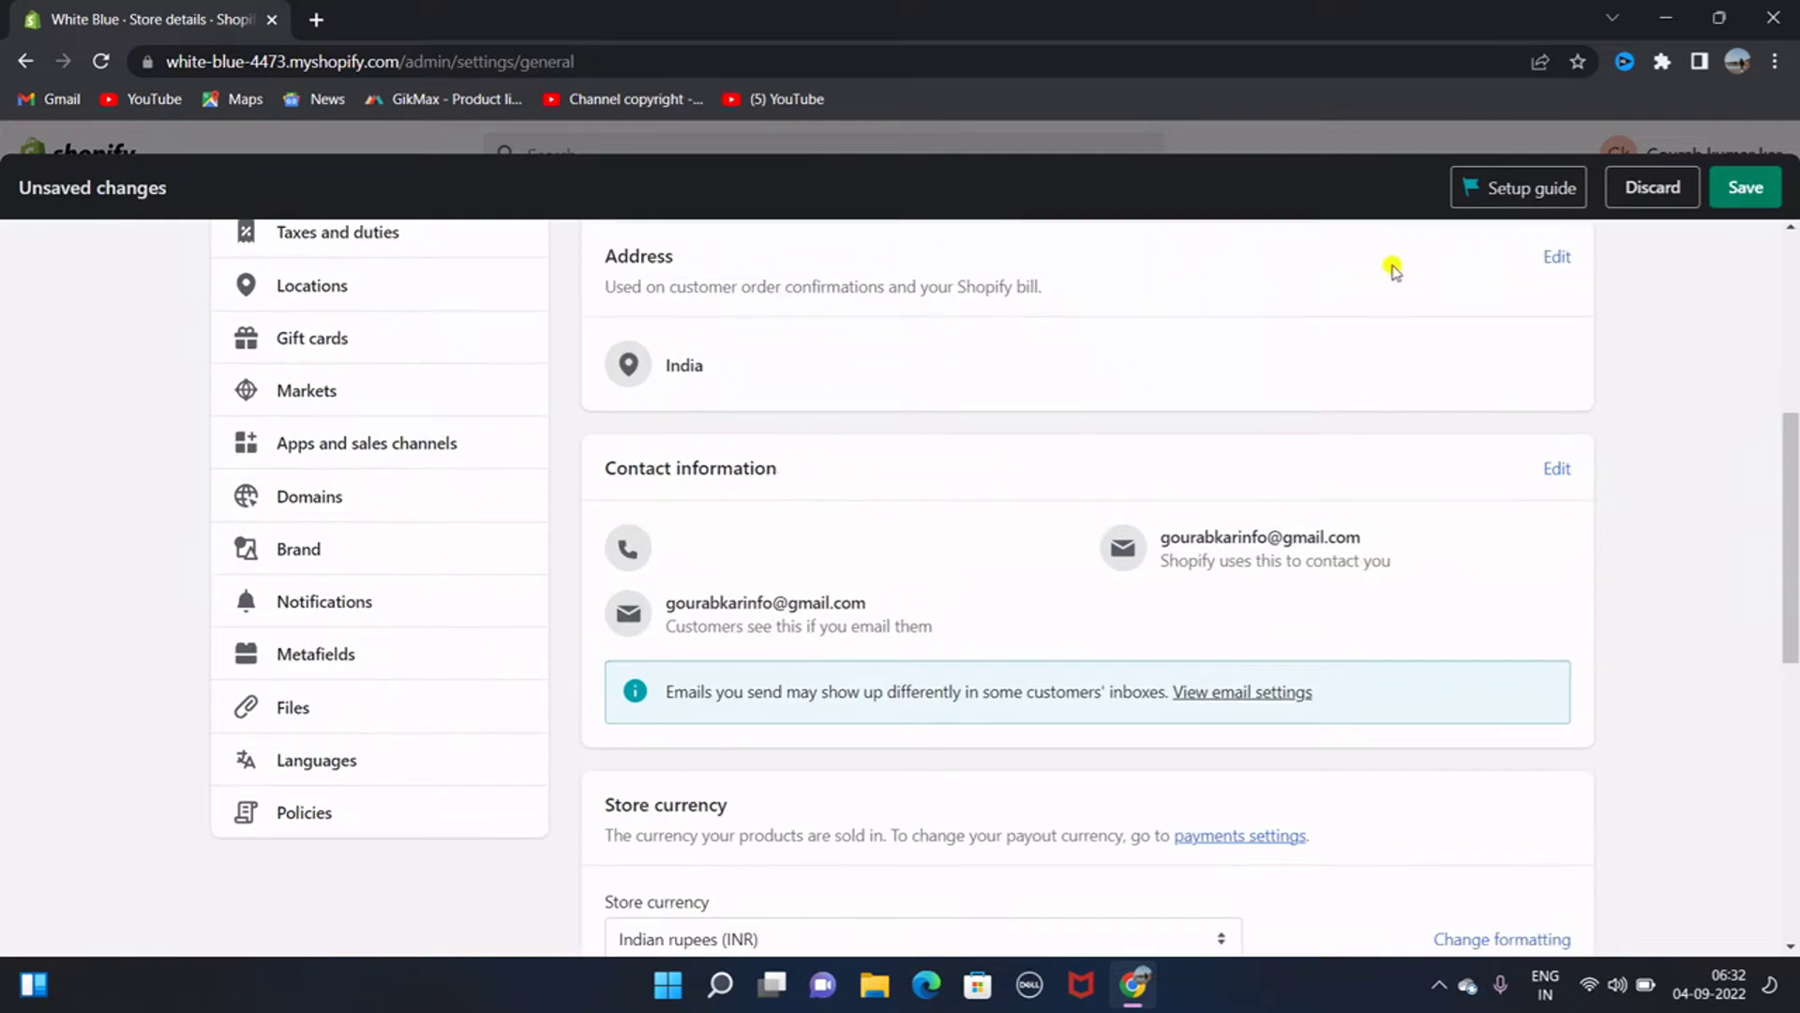
pyautogui.click(1554, 256)
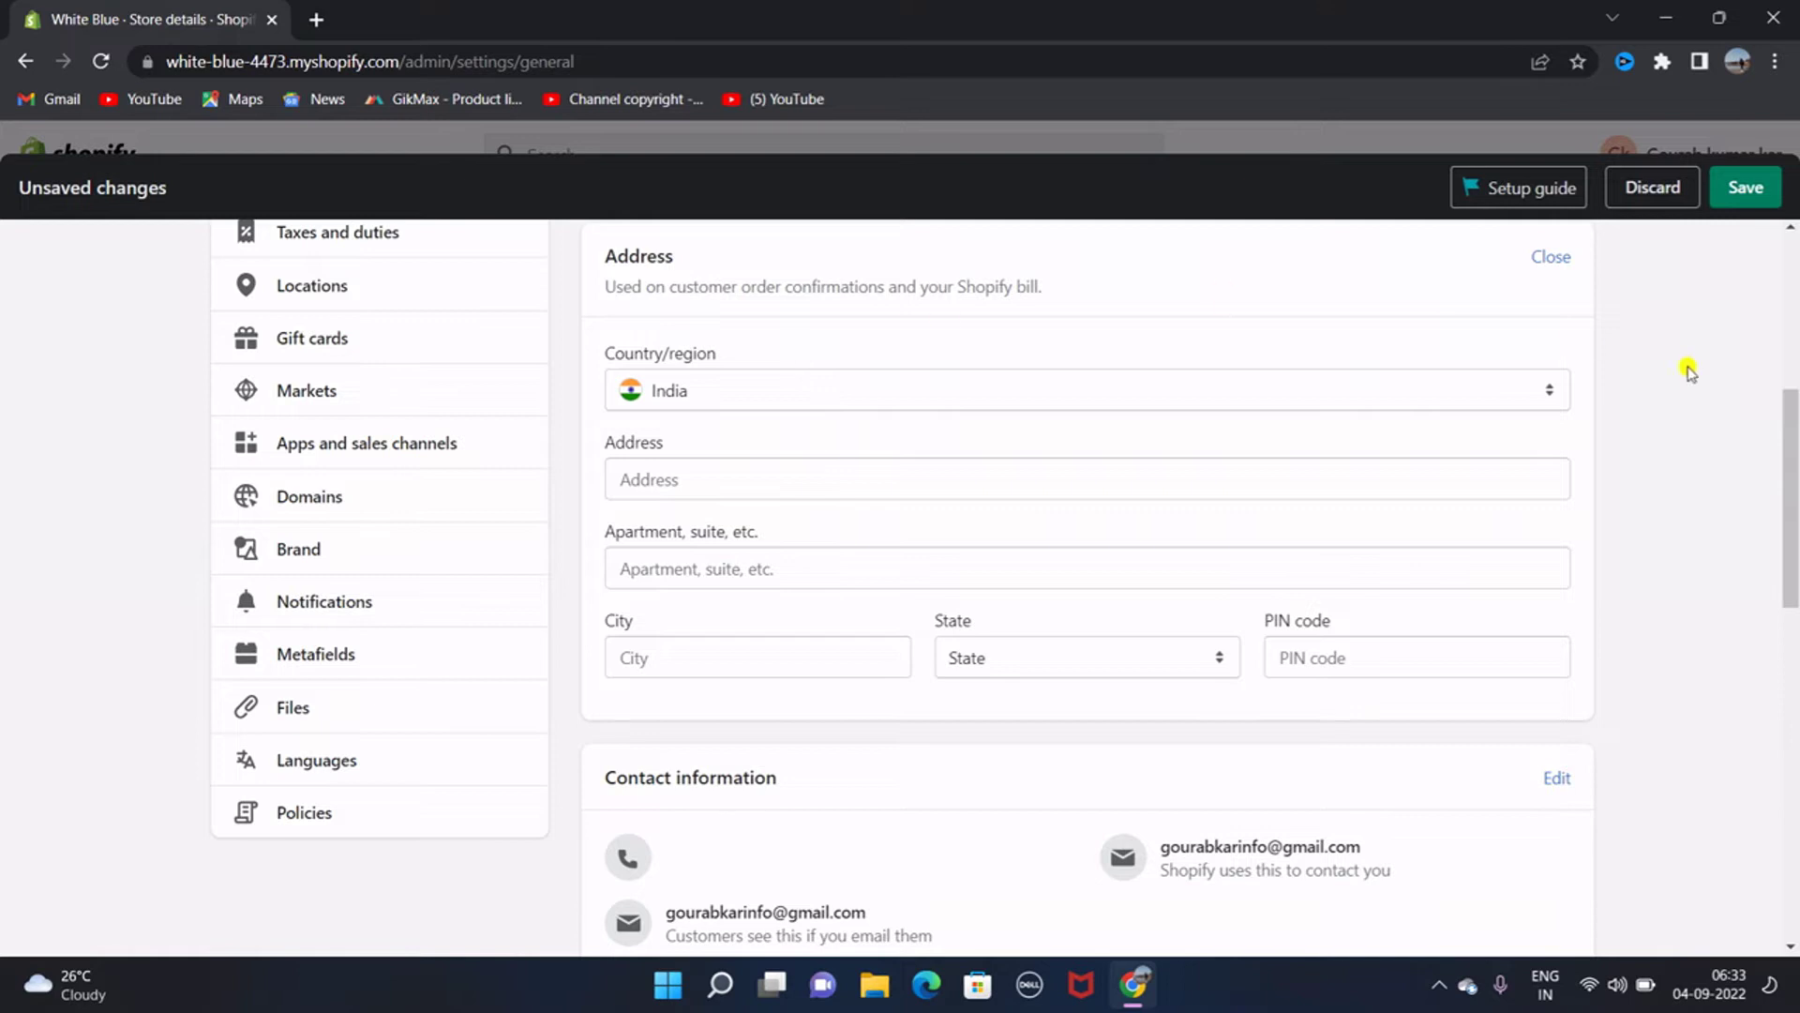
pyautogui.click(1539, 266)
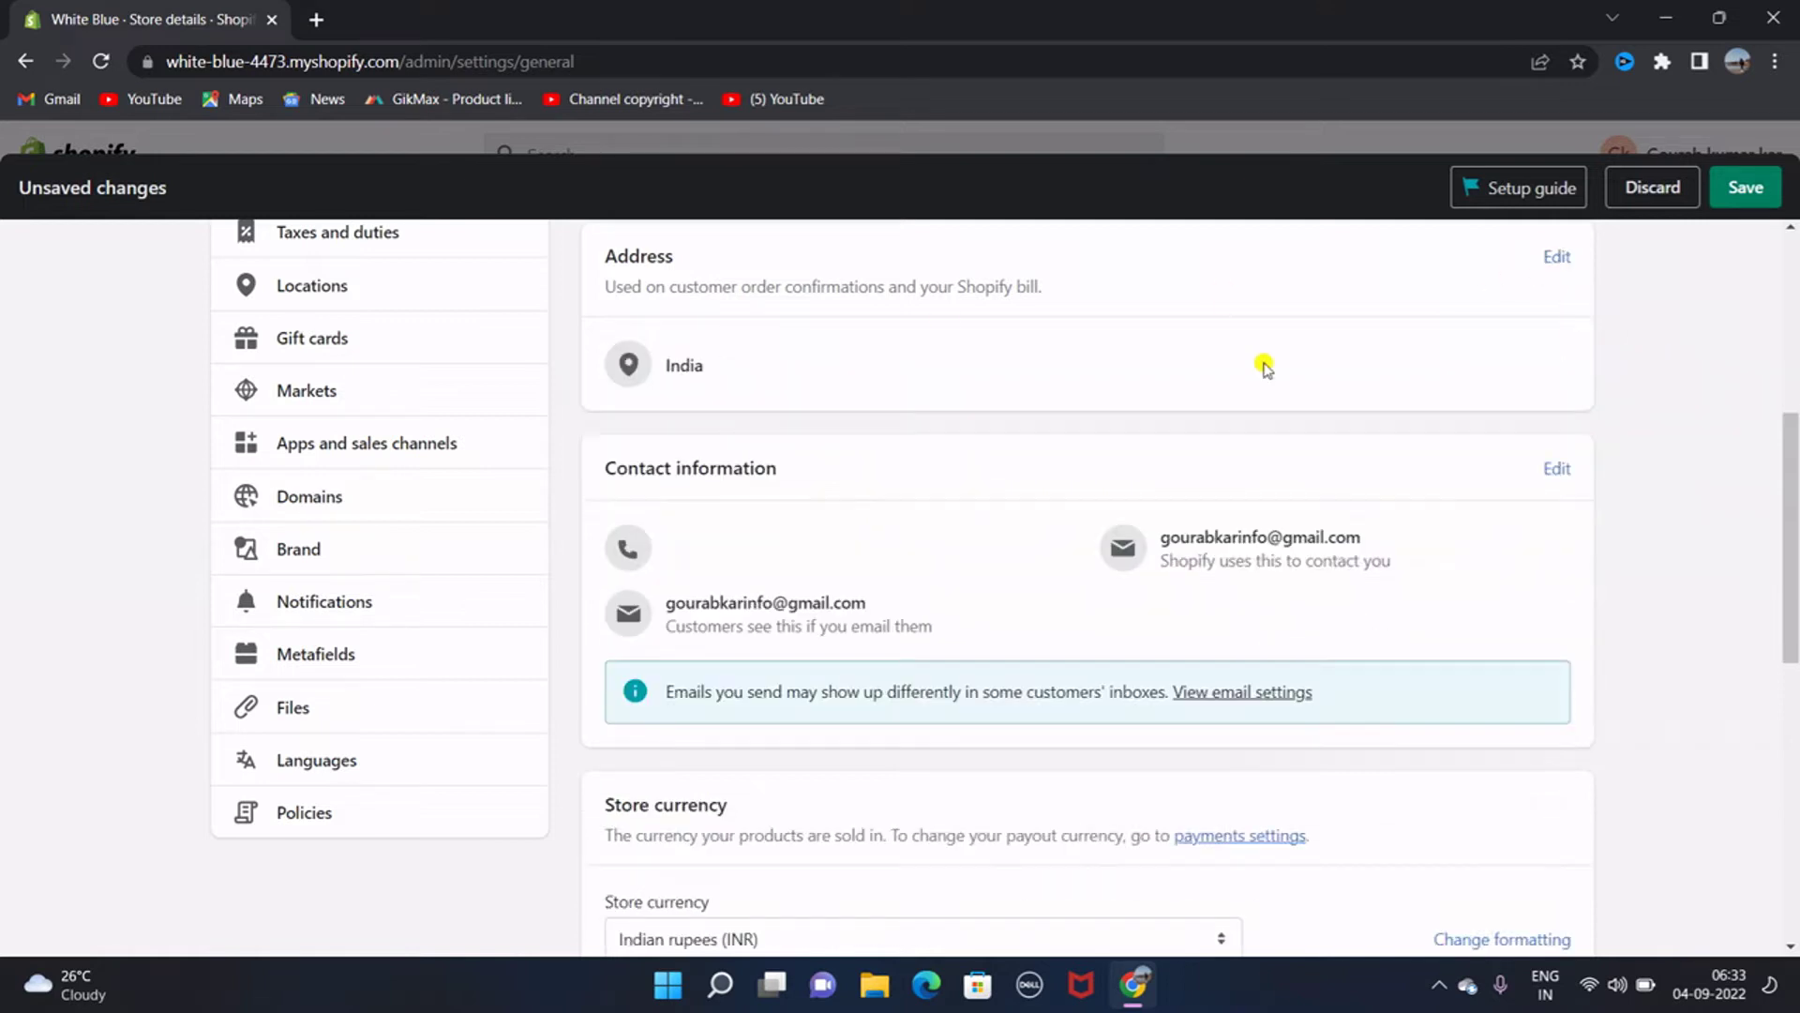
# - Open the store's contact information to review the phone, store contact email and sender email fields
pyautogui.scroll(-2, 1026, 475)
pyautogui.scroll(2, 1026, 475)
pyautogui.scroll(-2, 1026, 474)
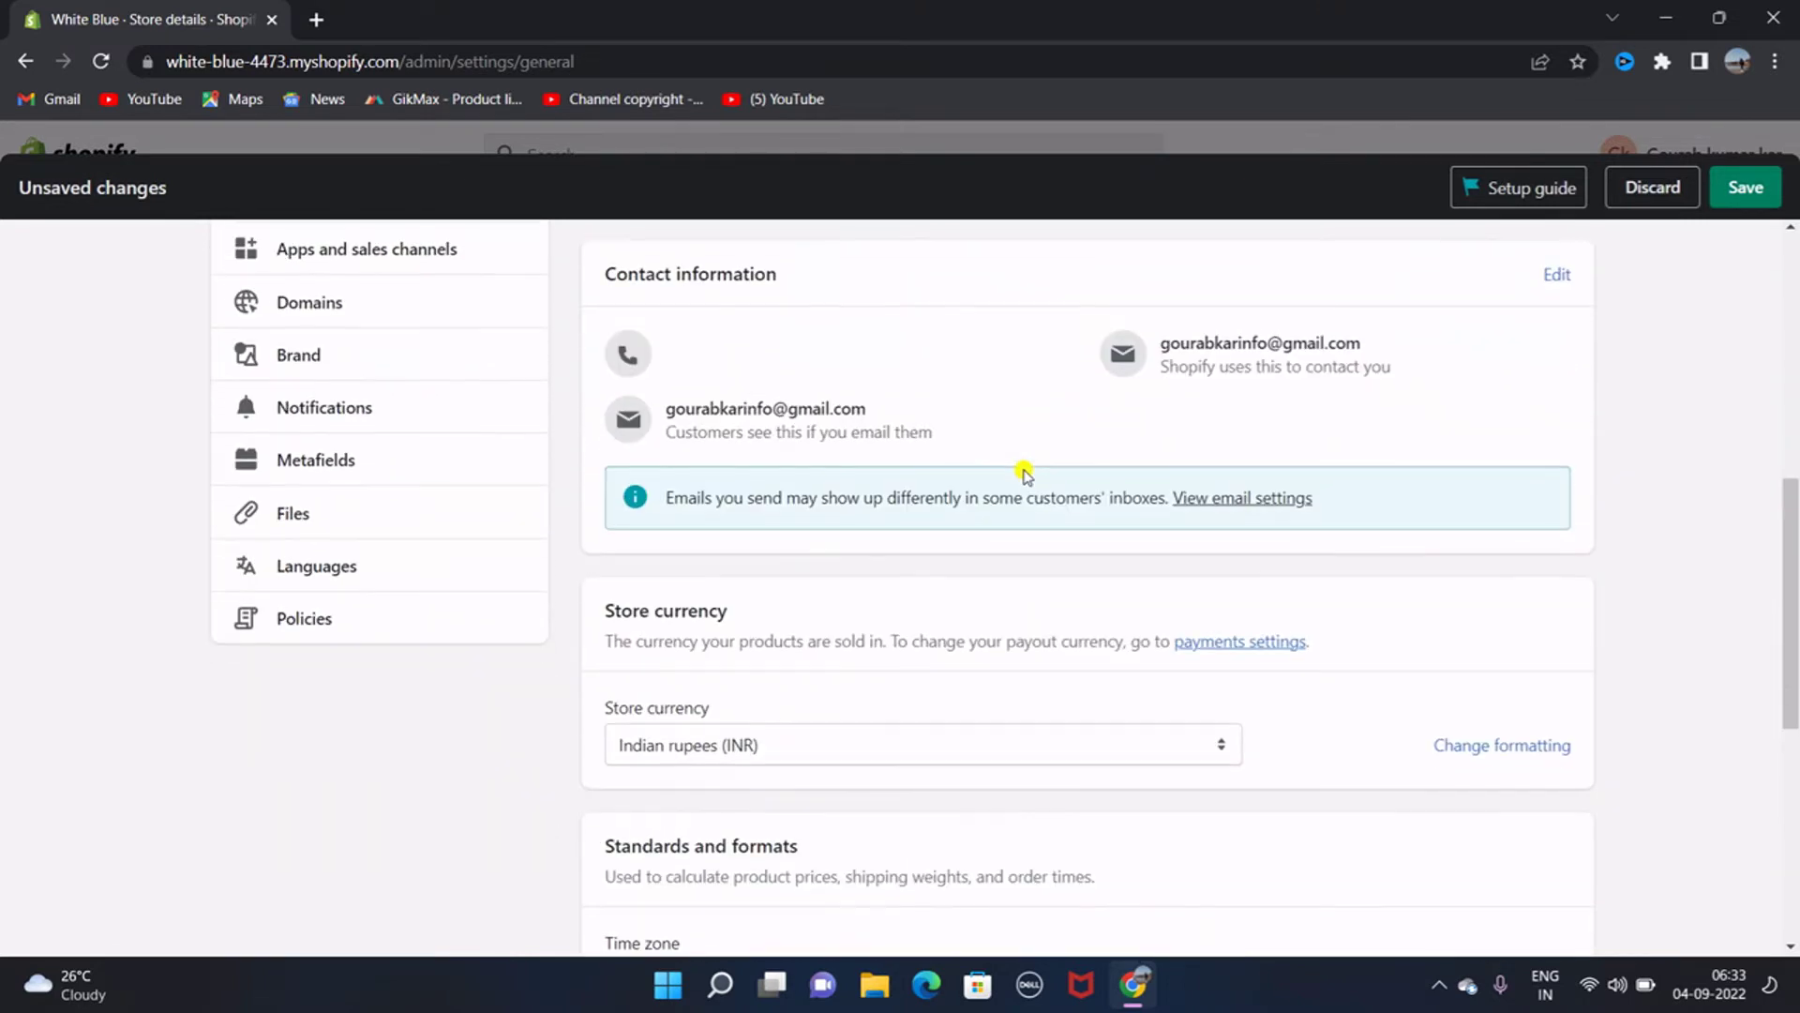
pyautogui.click(1555, 273)
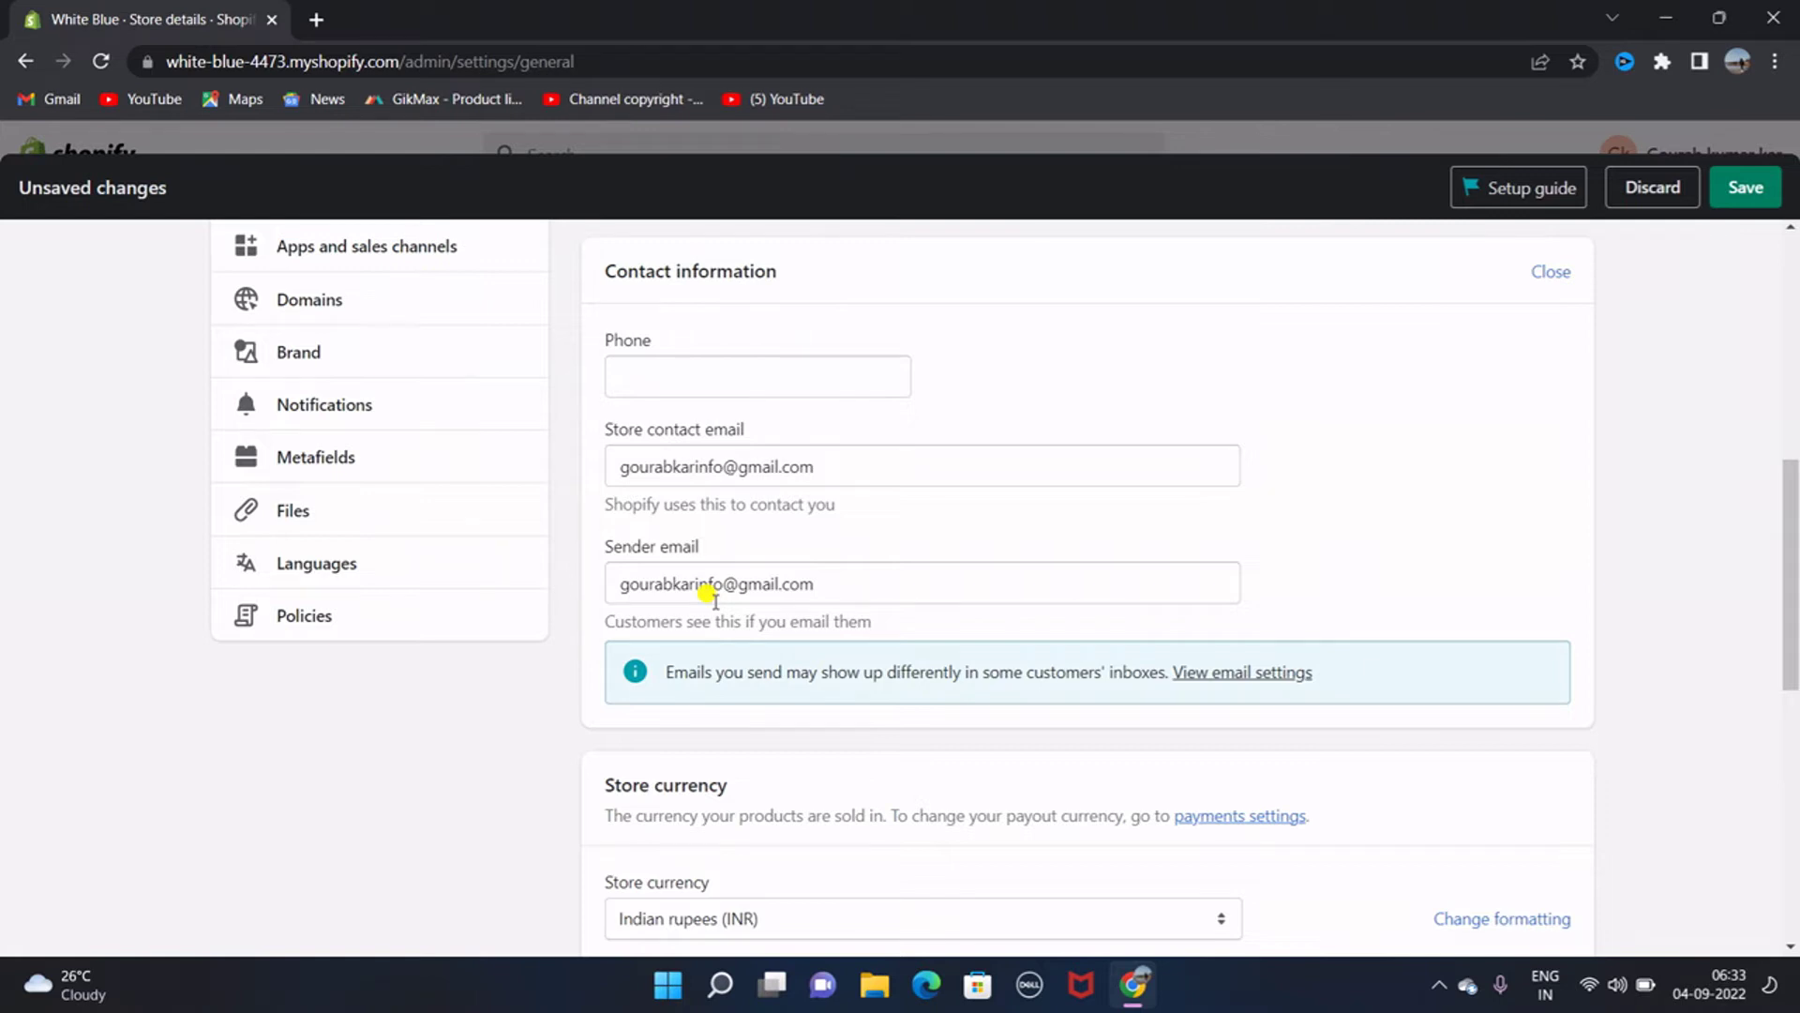
# - Browse the available store currencies up to US dollars (USD), and leave the list without choosing one
pyautogui.scroll(-4, 710, 591)
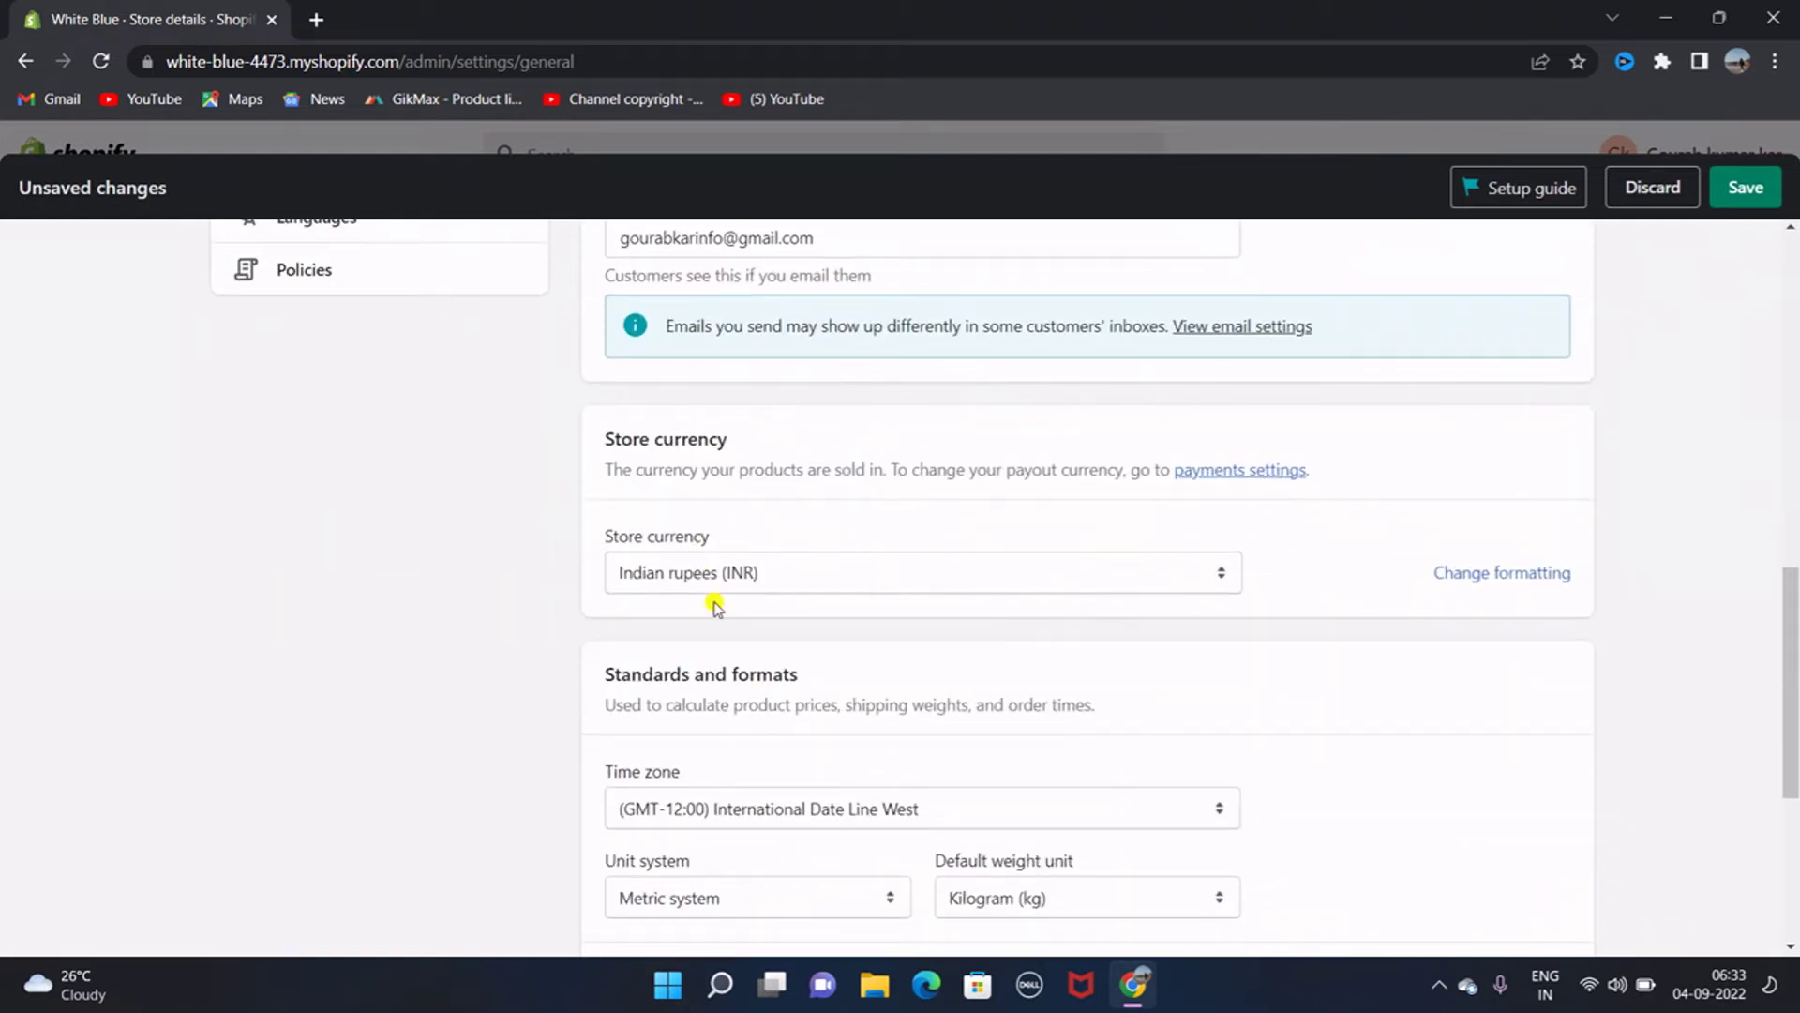
pyautogui.click(1132, 581)
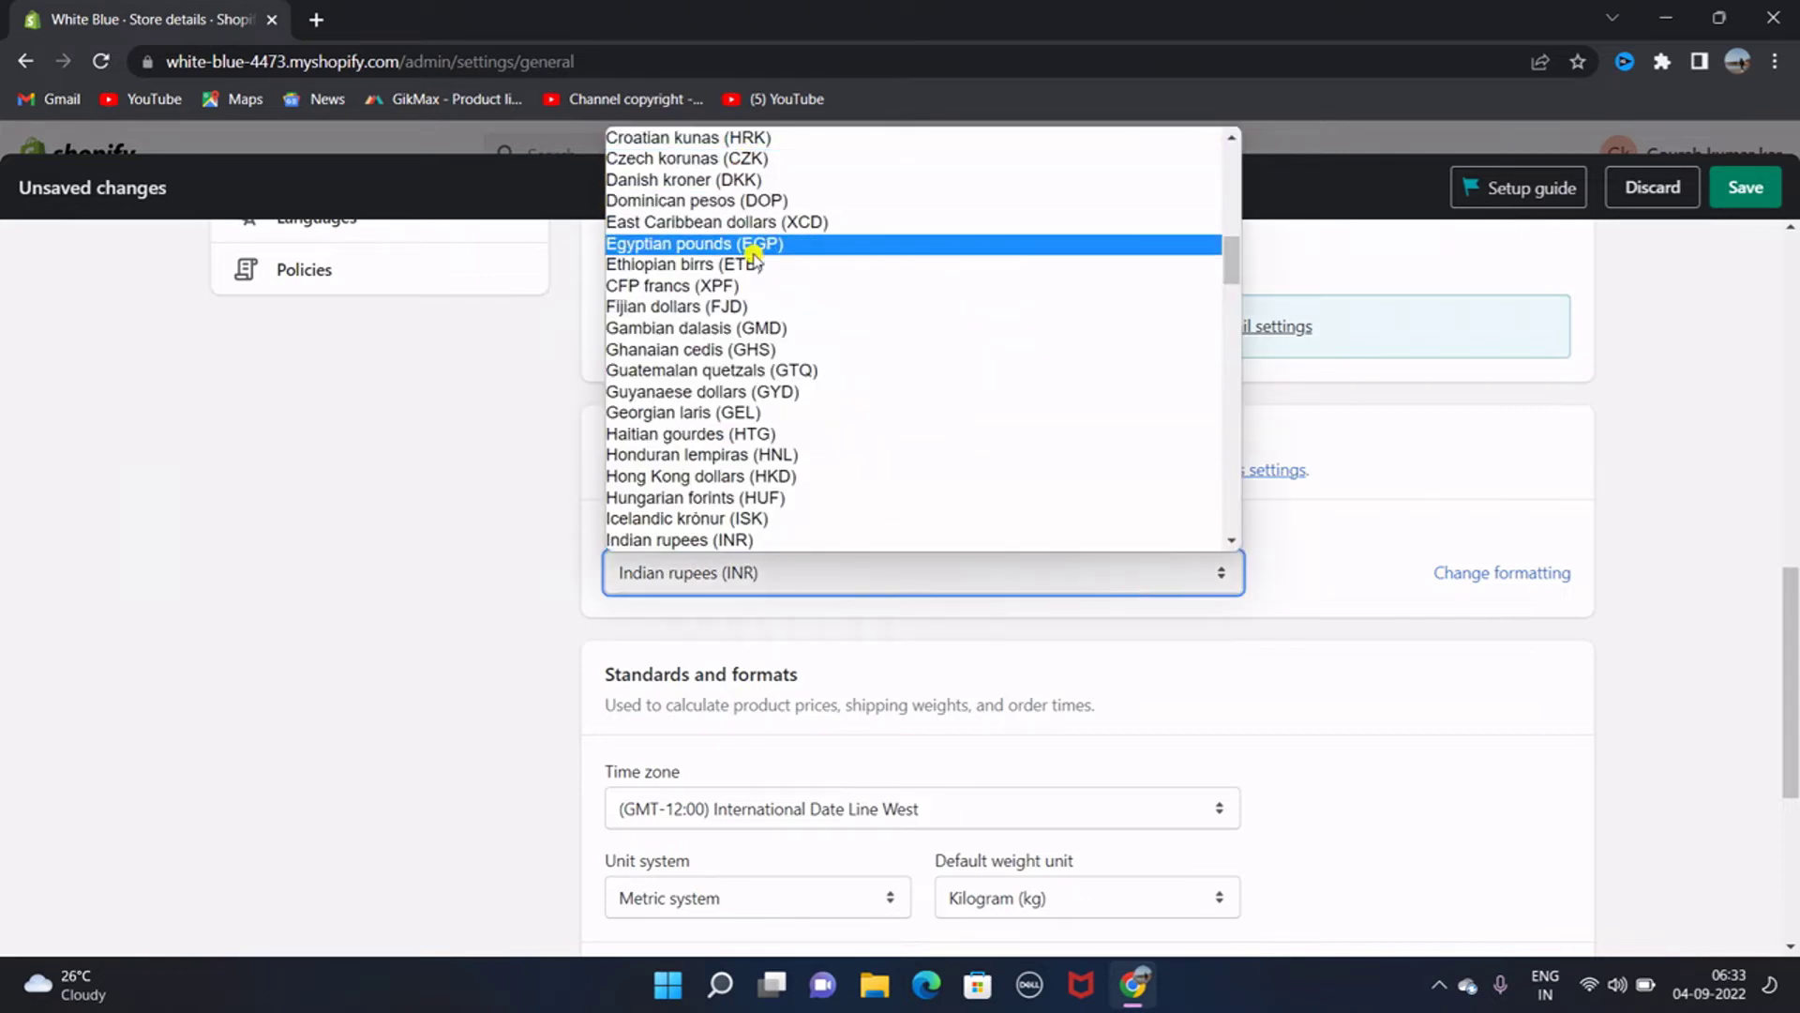
pyautogui.scroll(10, 753, 251)
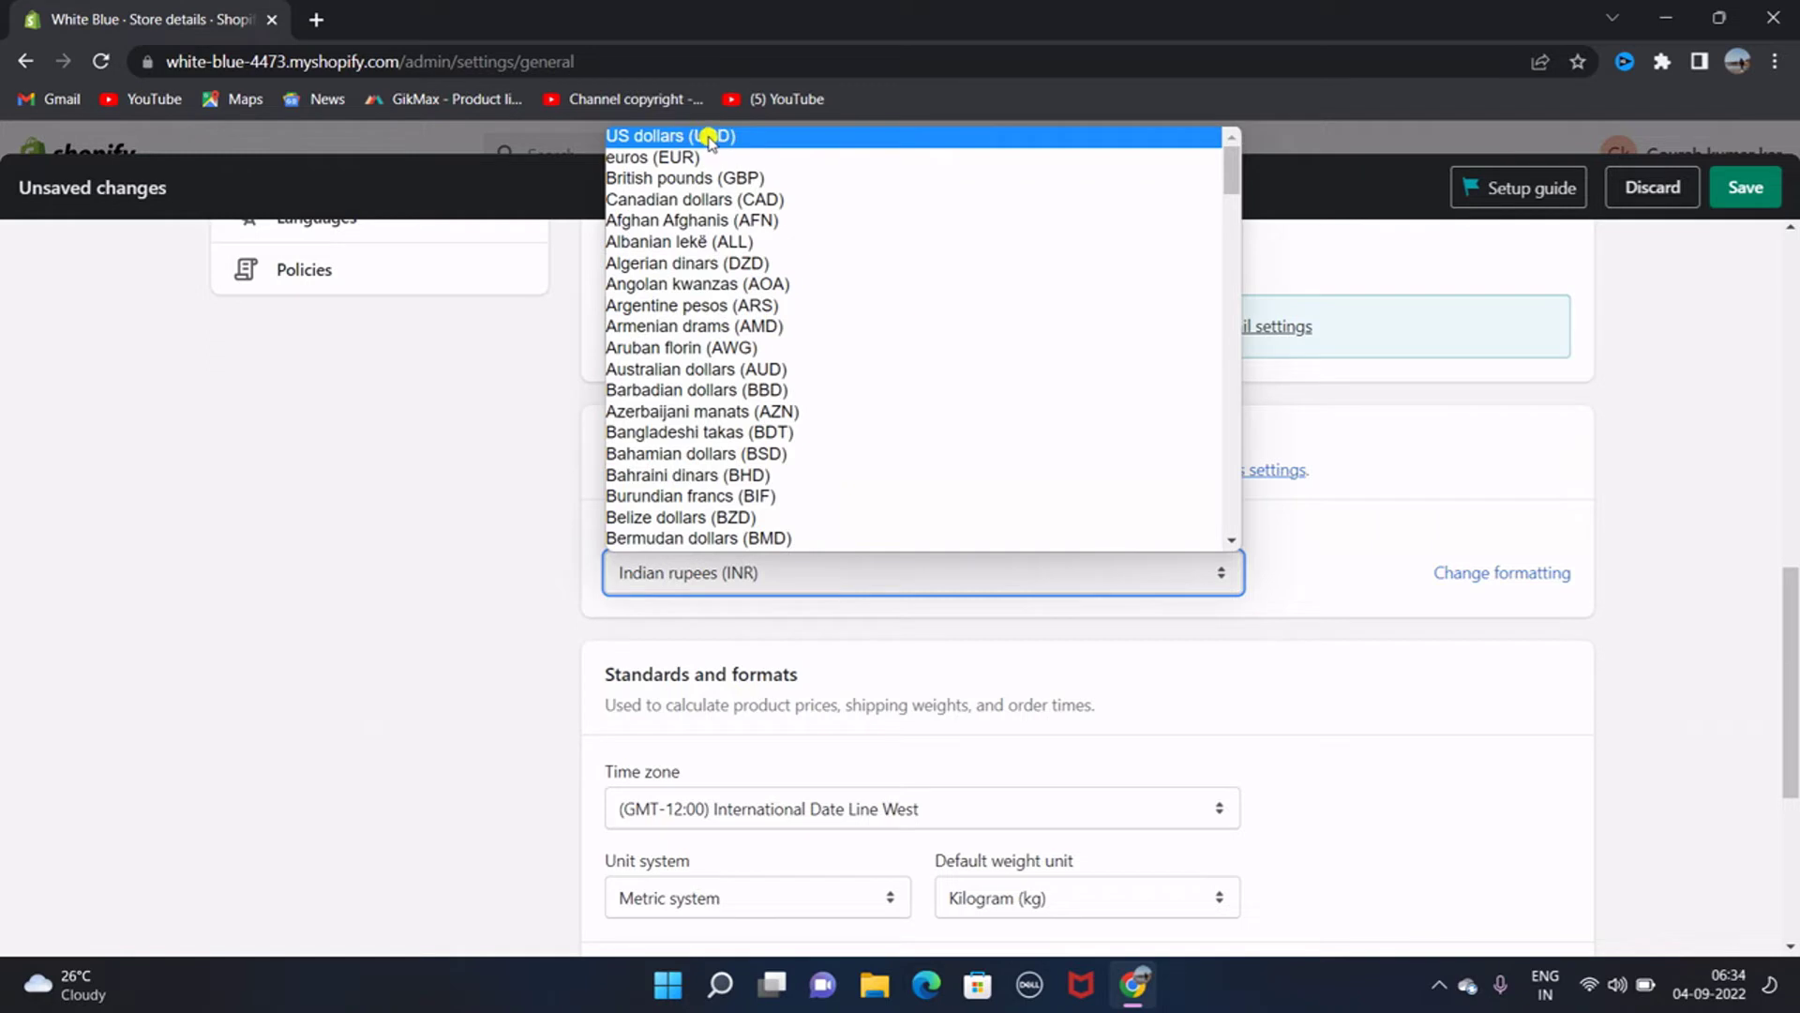
pyautogui.click(497, 436)
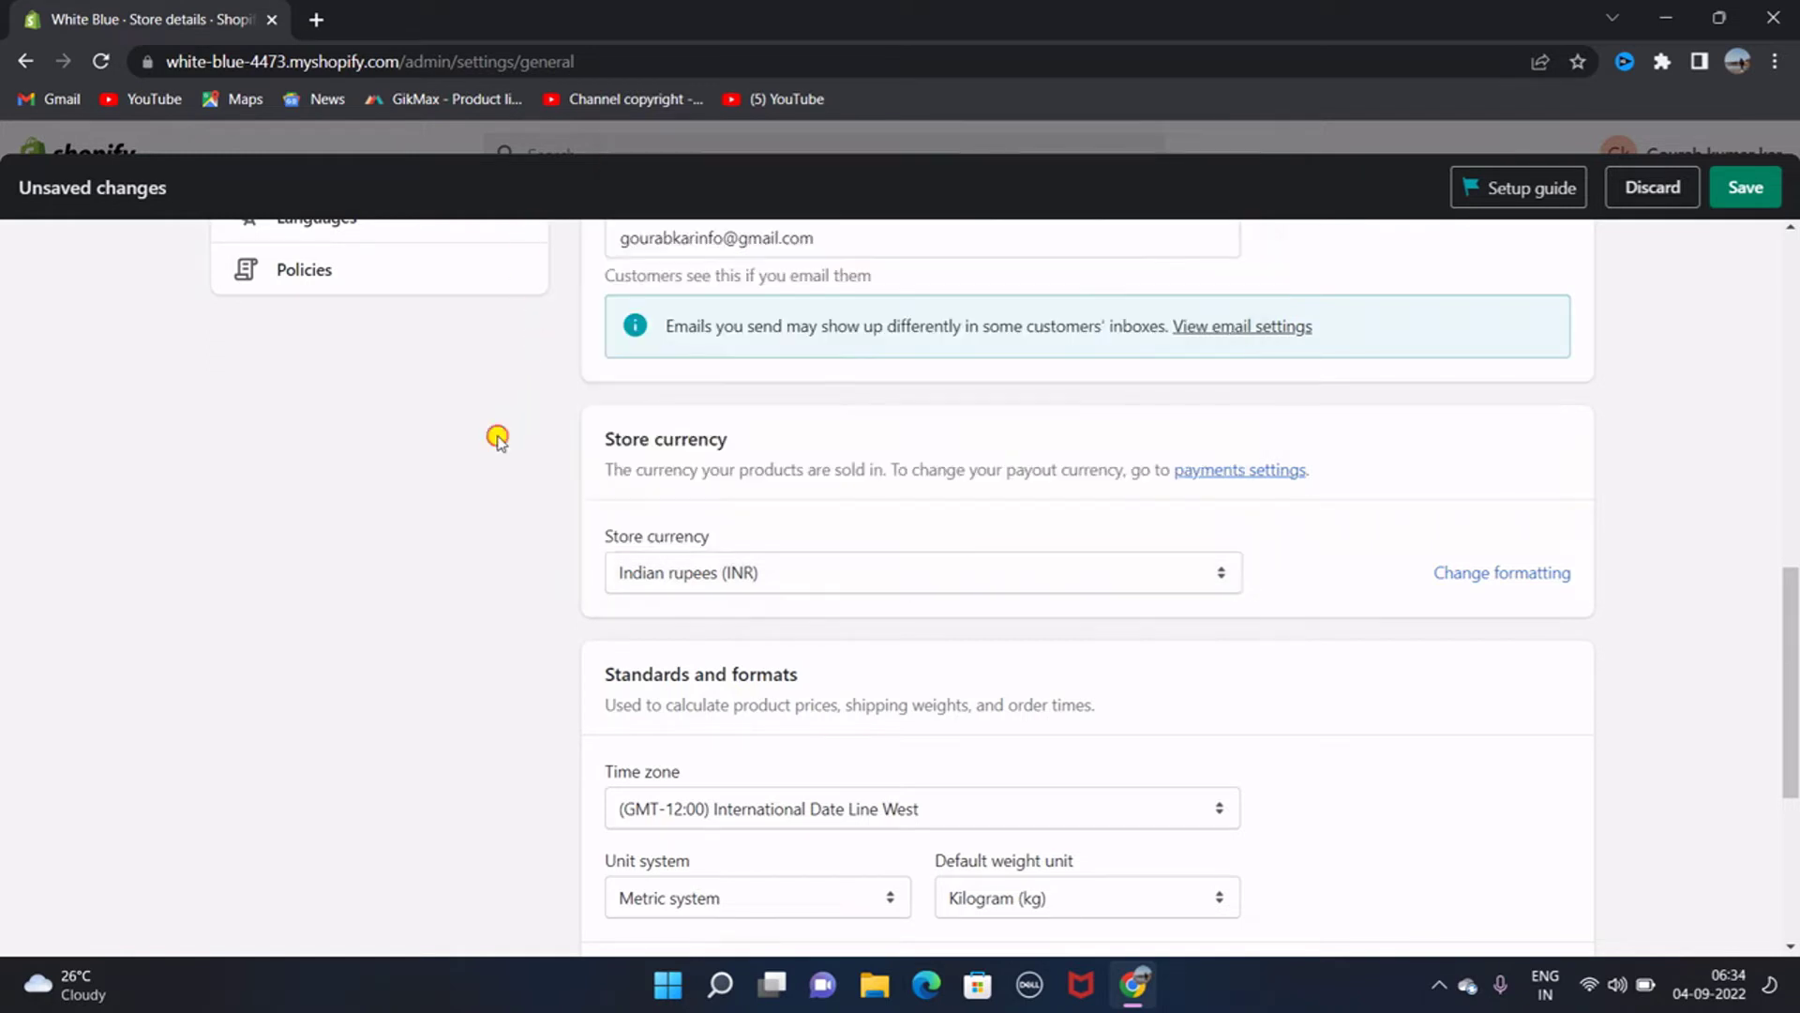
# - Set the store's time zone to (GMT+05:30) Chennai, Kolkata, Mumbai, New Delhi
pyautogui.scroll(-2, 814, 514)
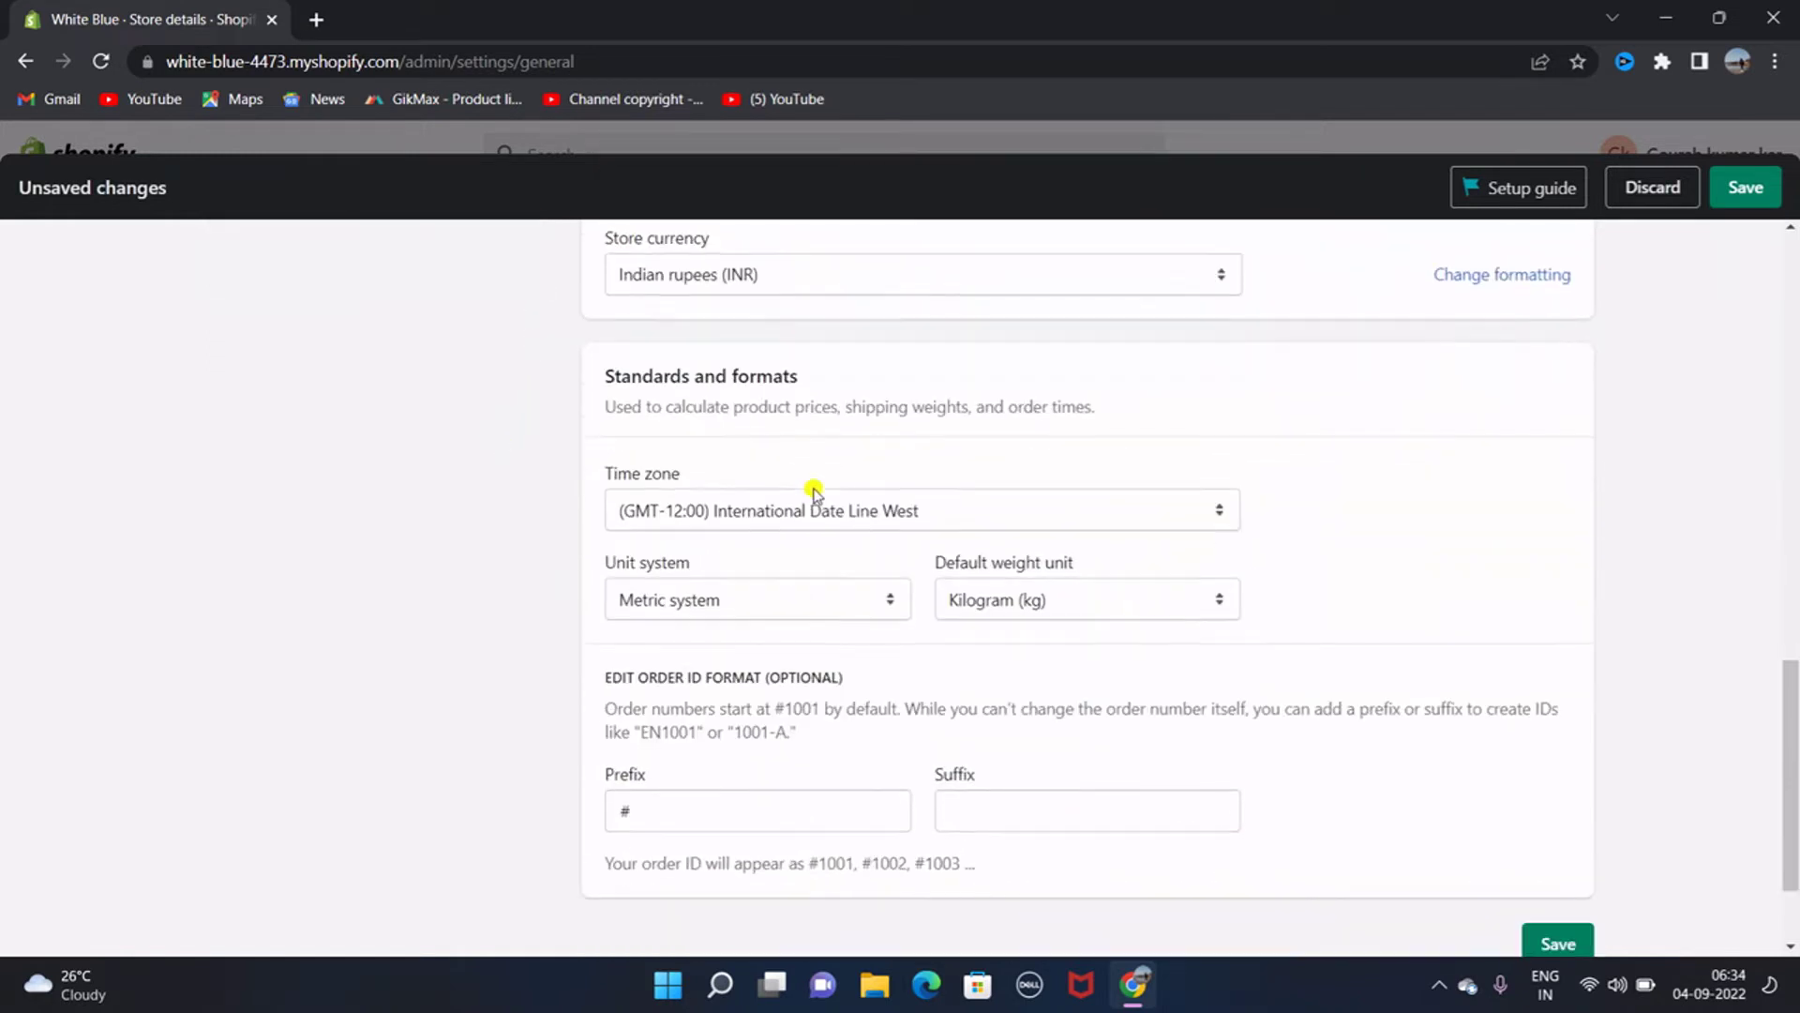
pyautogui.scroll(-2, 814, 494)
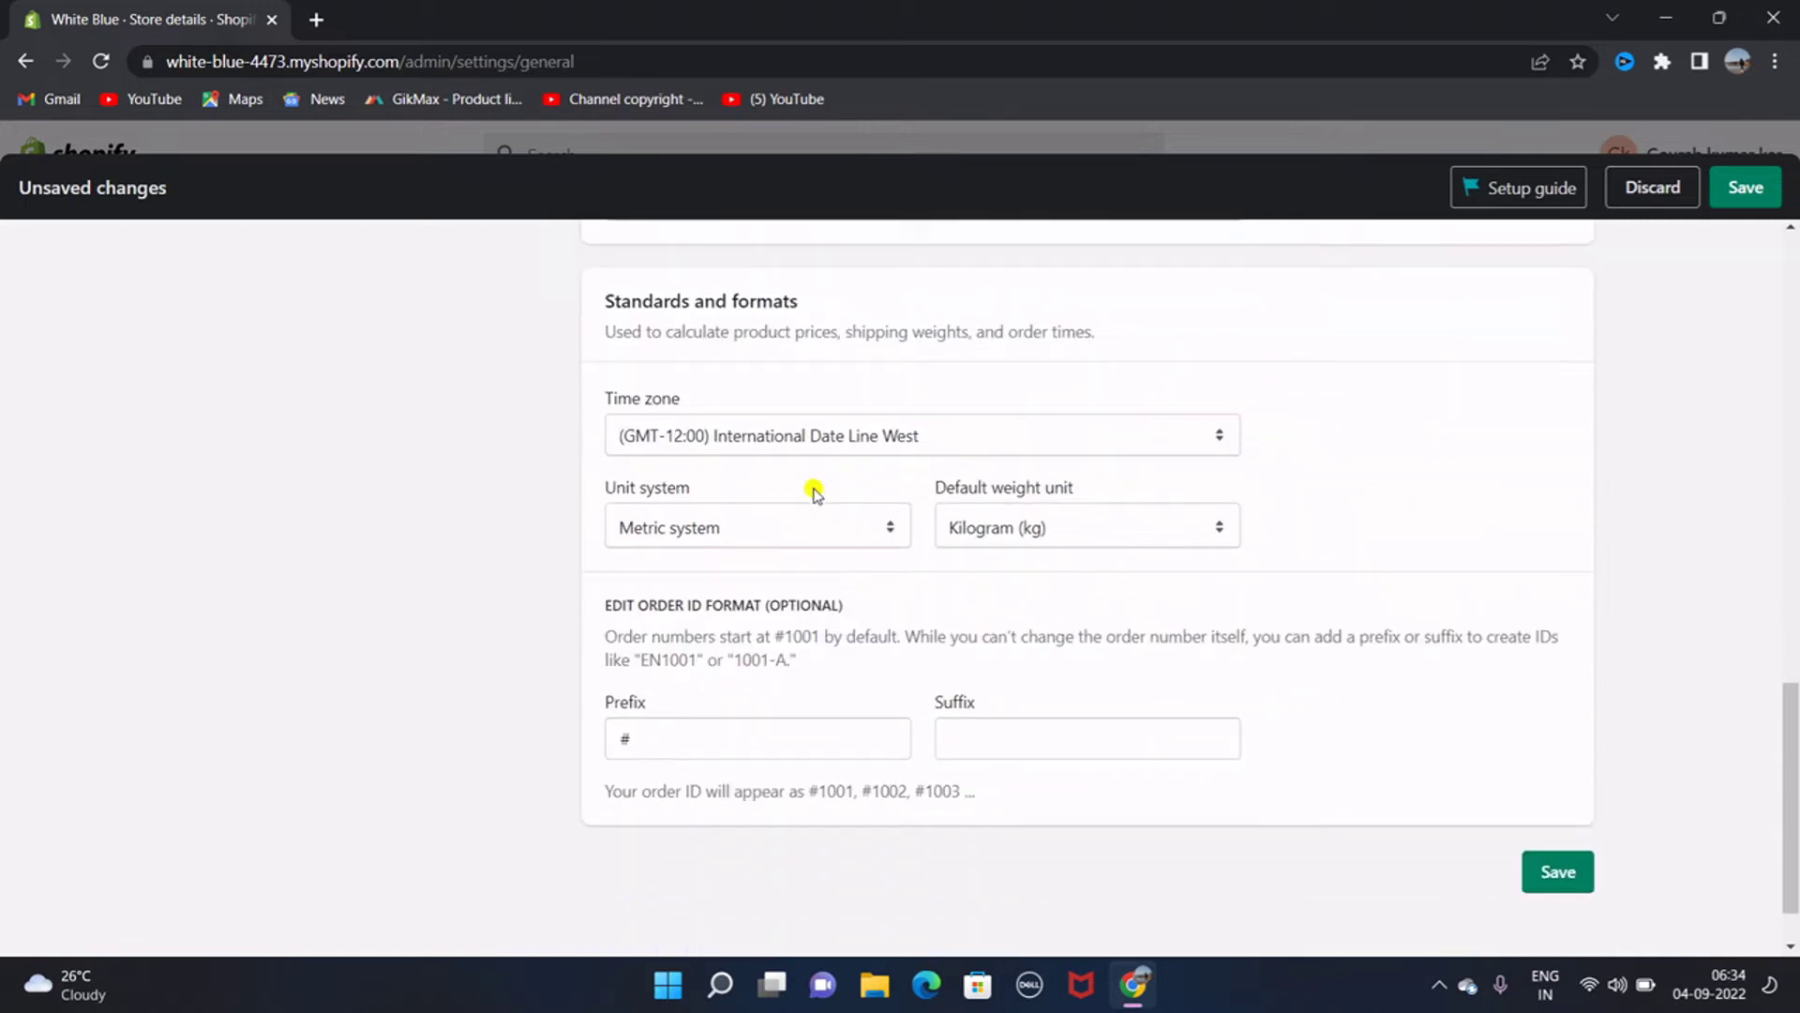
pyautogui.click(1071, 416)
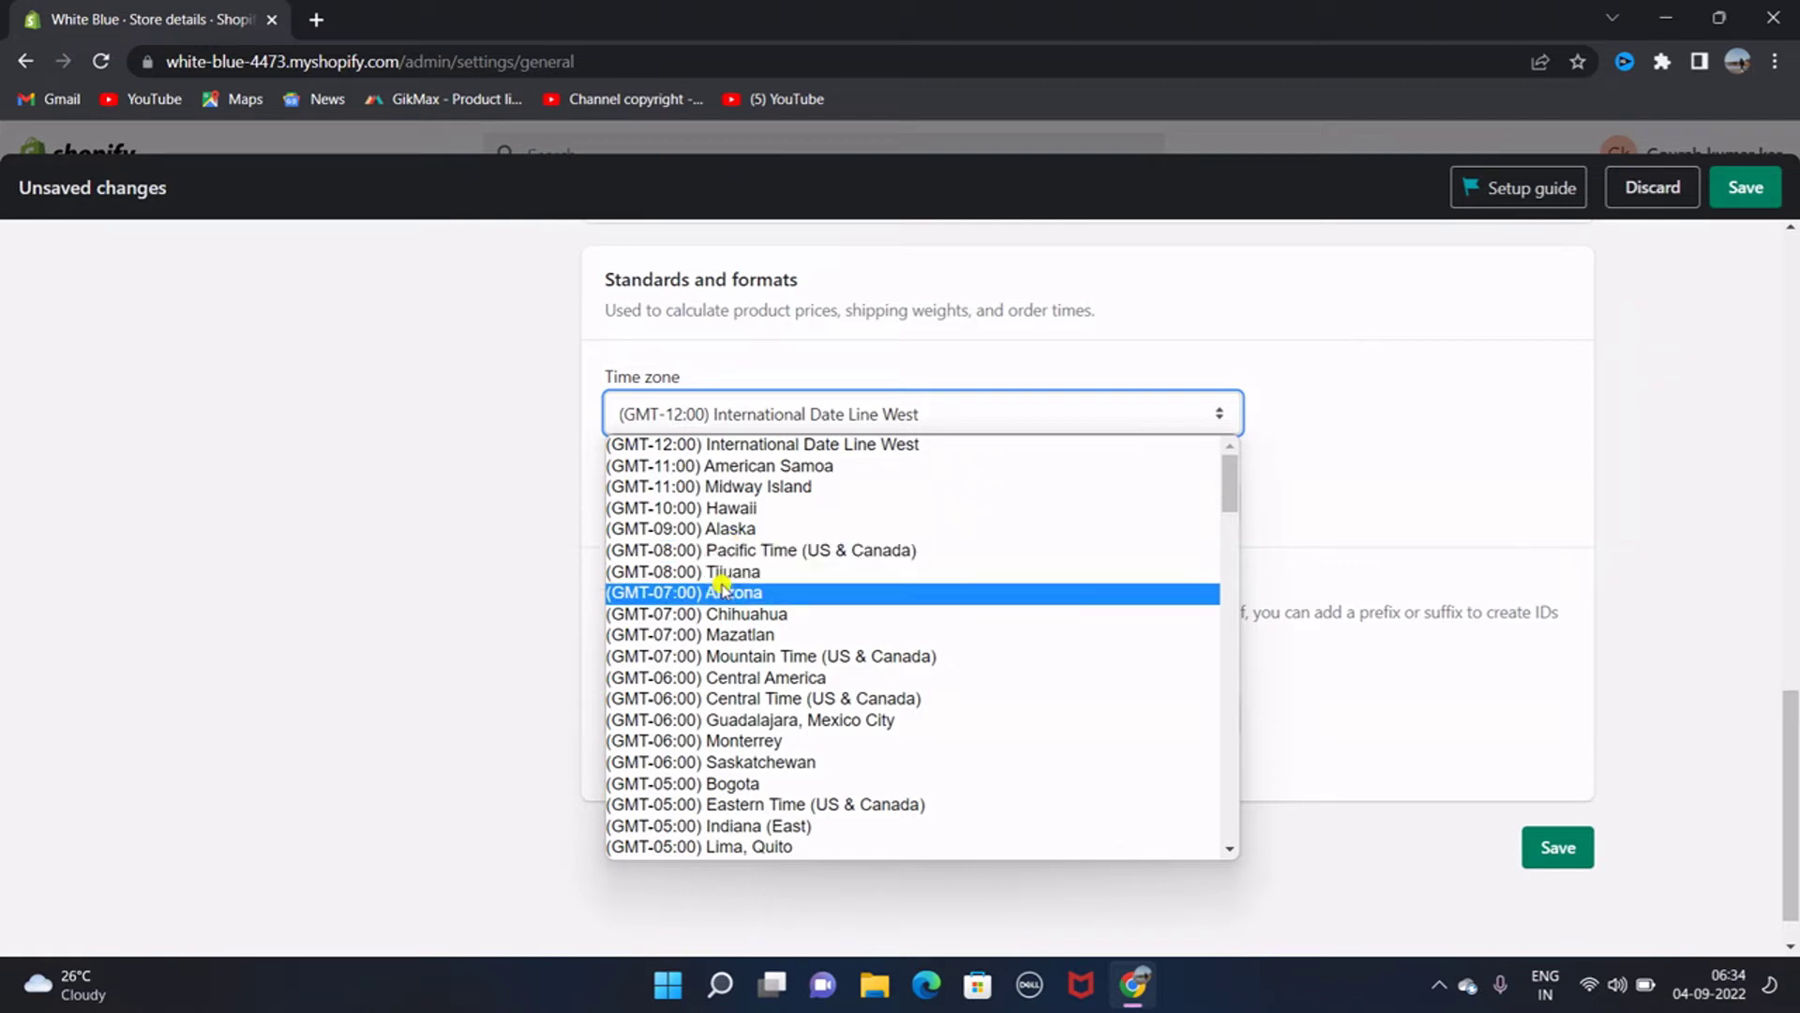
pyautogui.scroll(-1, 699, 677)
pyautogui.scroll(-7, 699, 677)
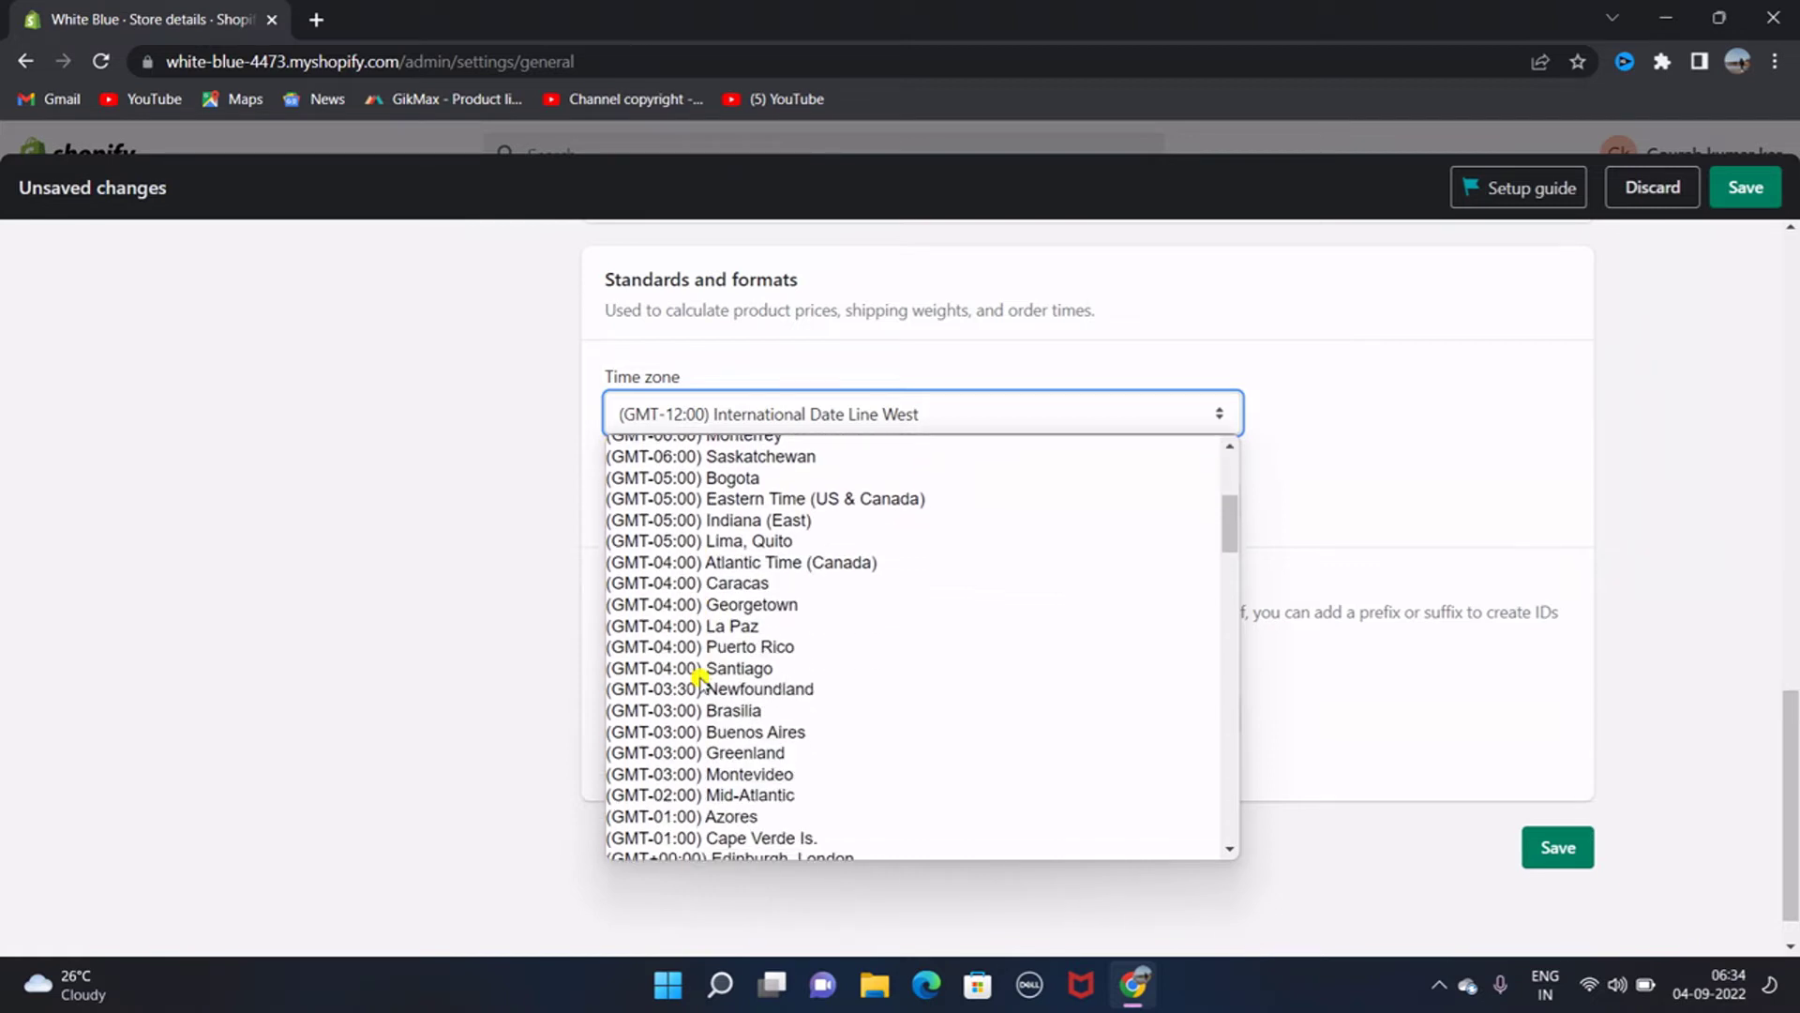
pyautogui.scroll(-10, 698, 677)
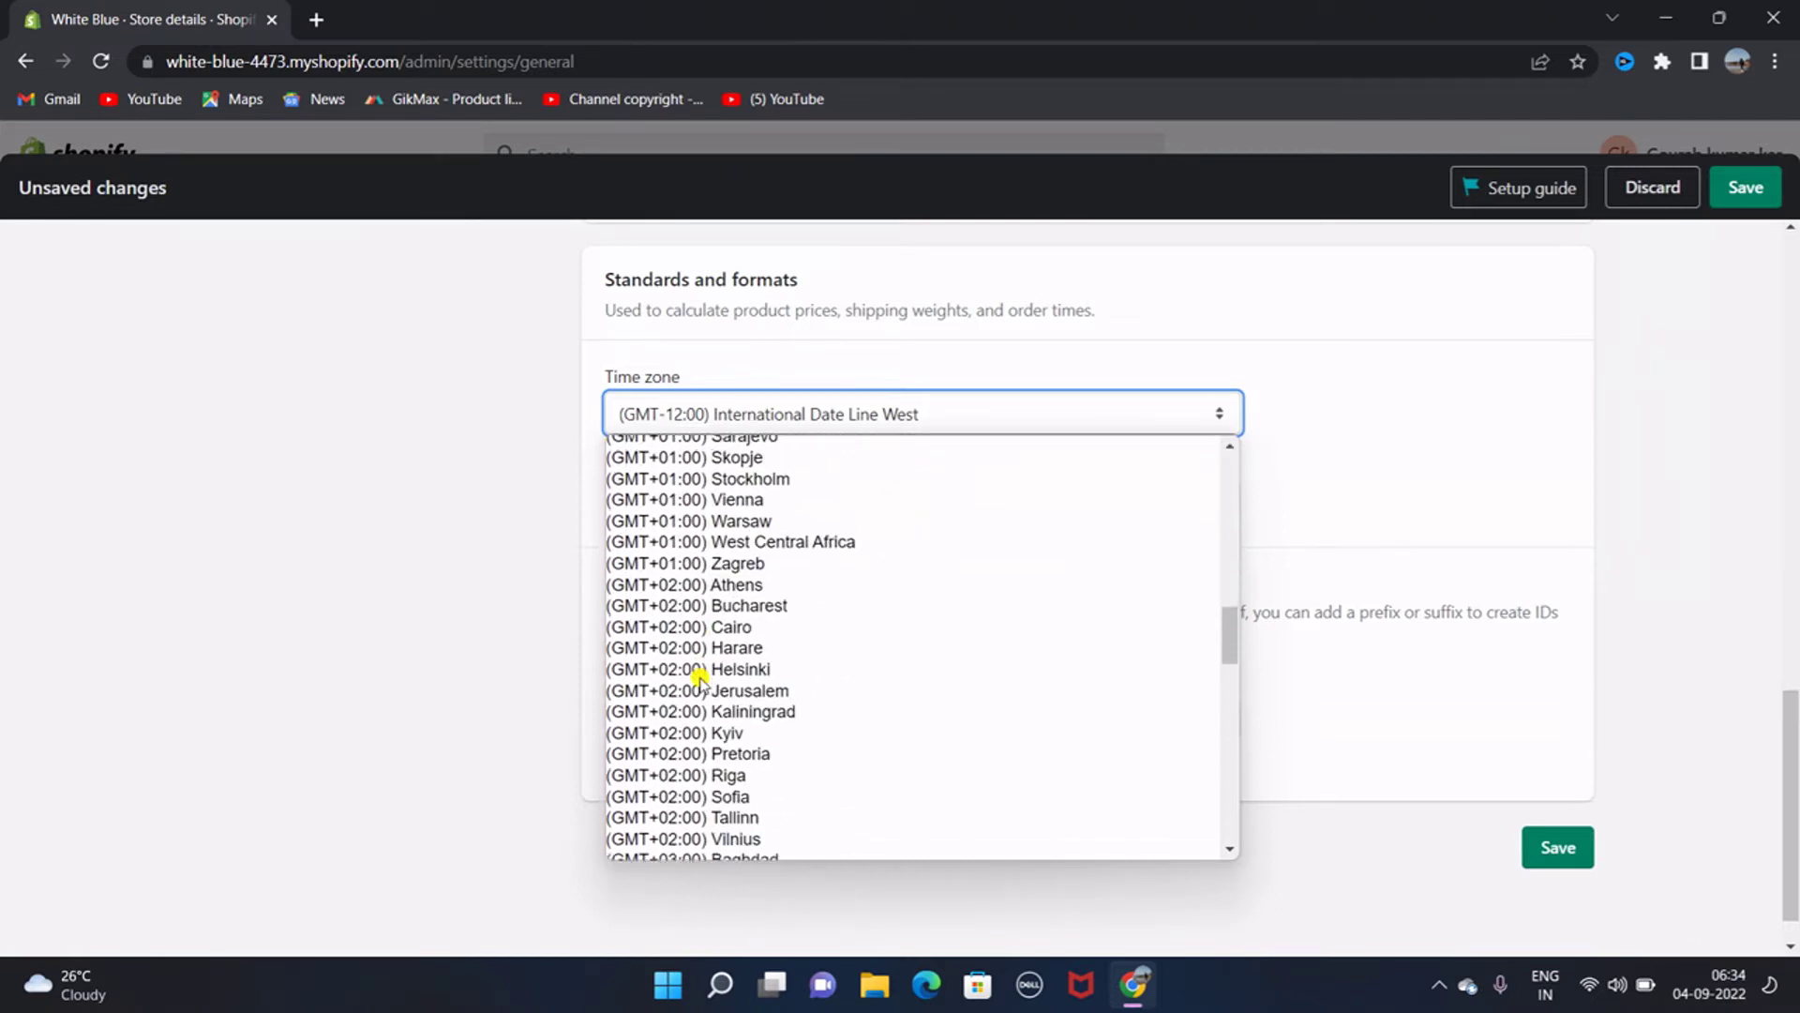
pyautogui.scroll(-2, 699, 677)
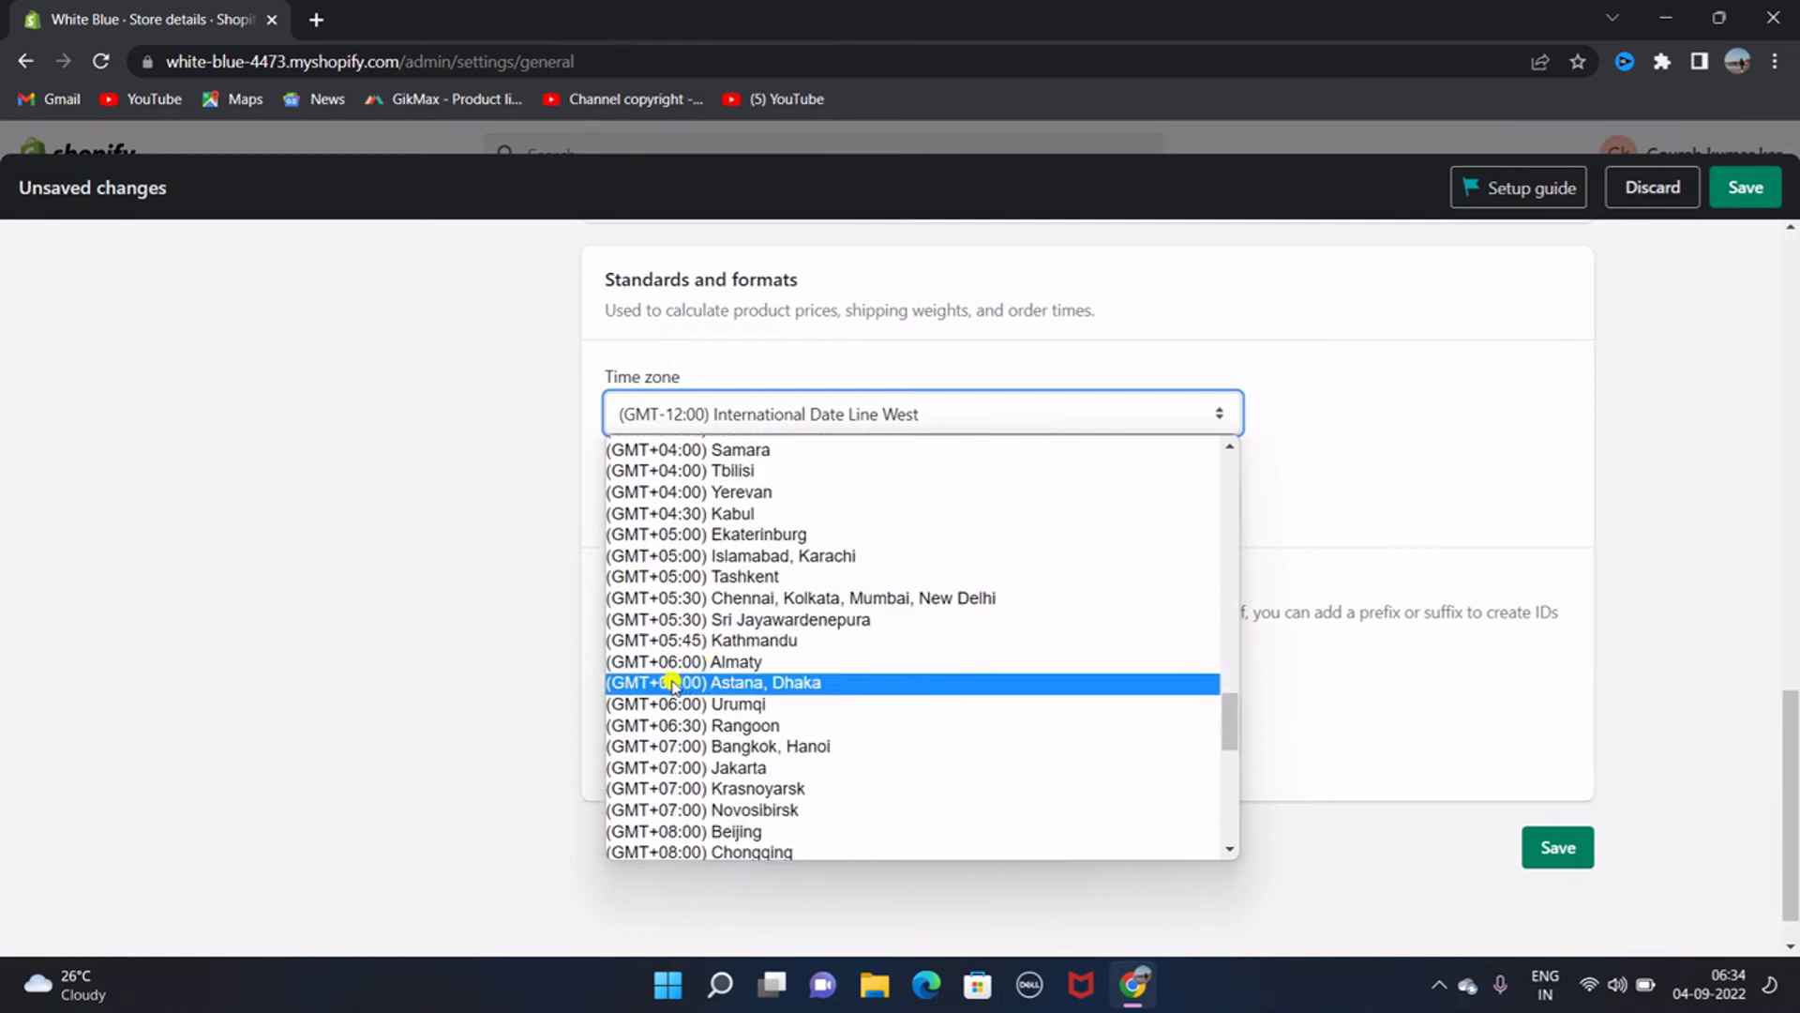
pyautogui.click(915, 598)
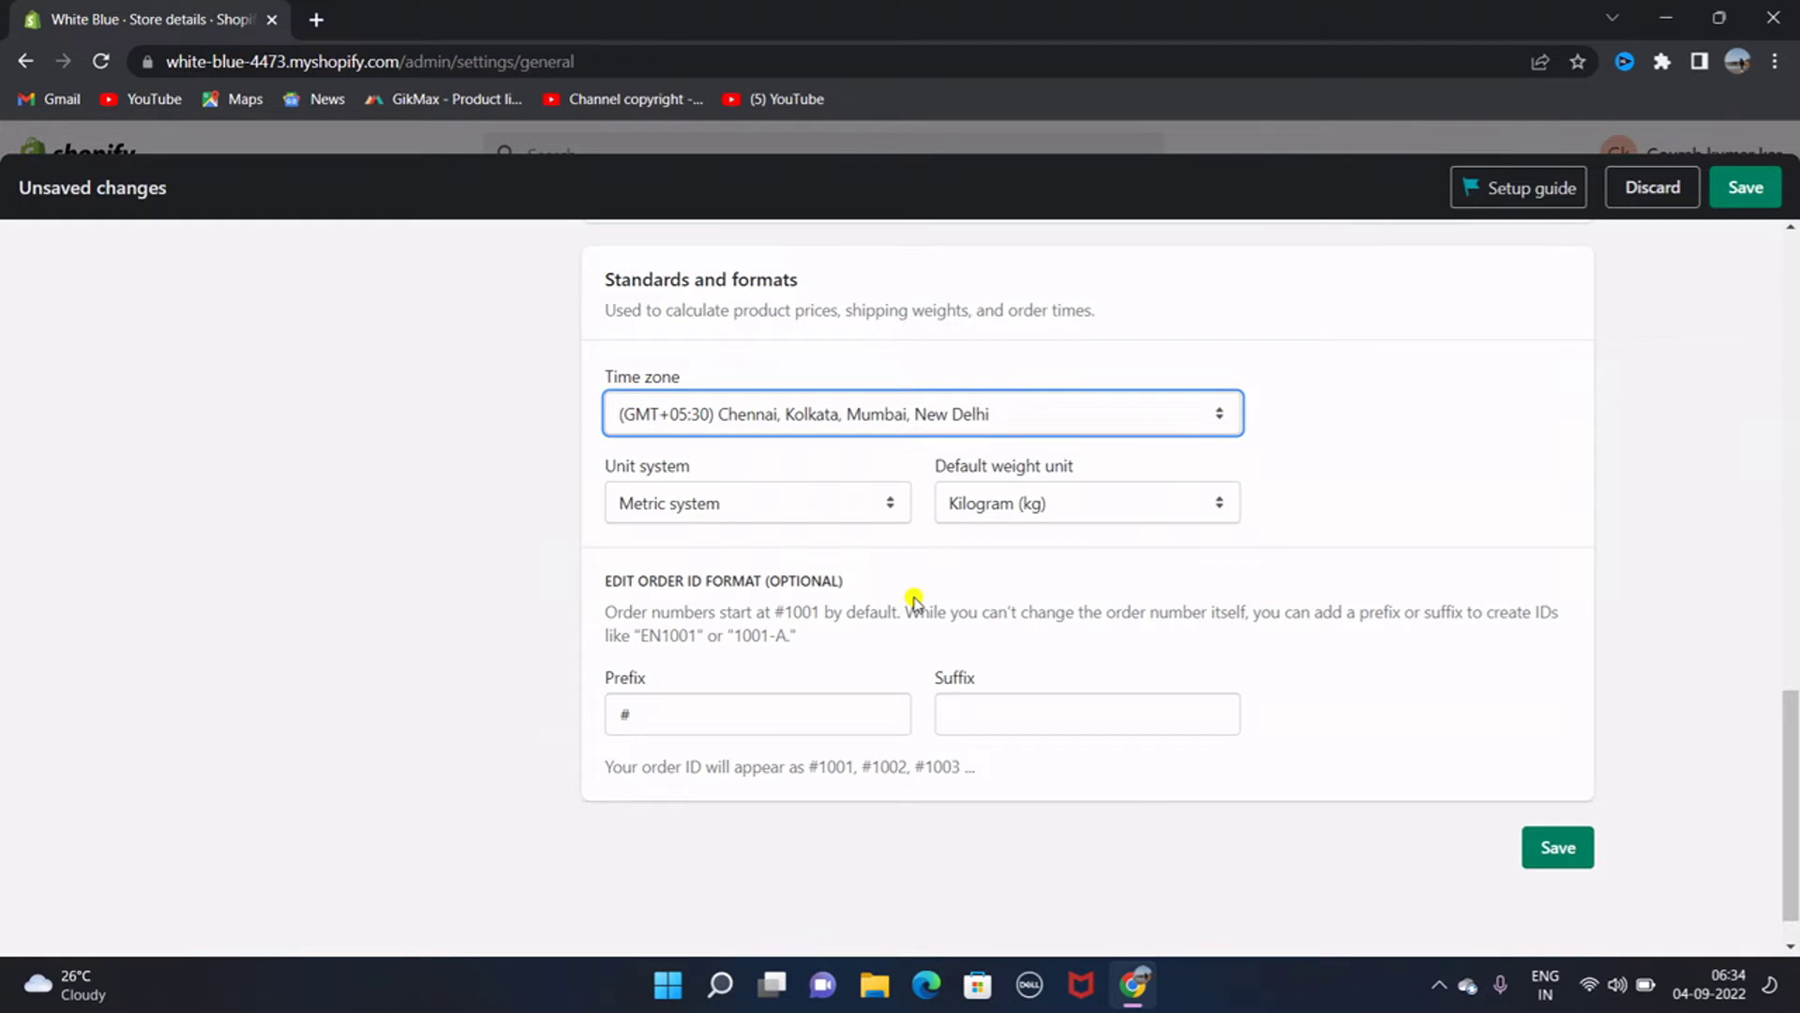
# - Try the Imperial system as the store's unit system, and switch back to the Metric system
pyautogui.scroll(1, 916, 596)
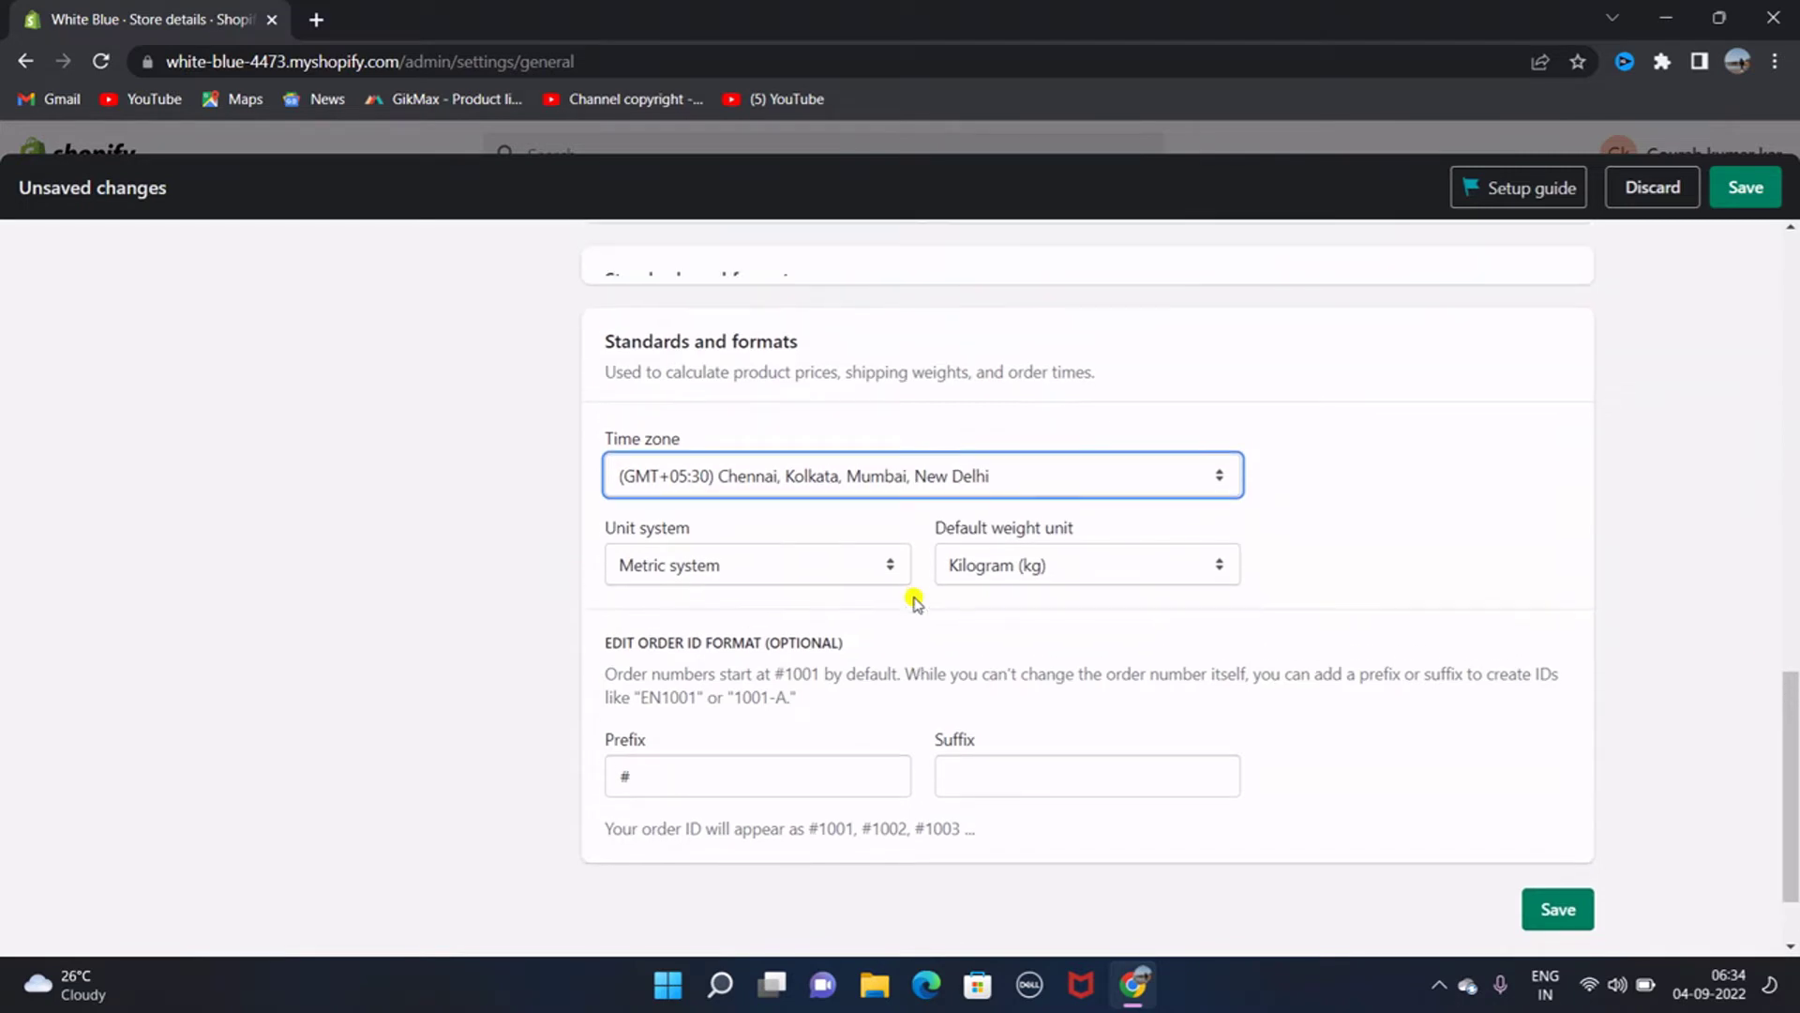
pyautogui.scroll(-2, 915, 596)
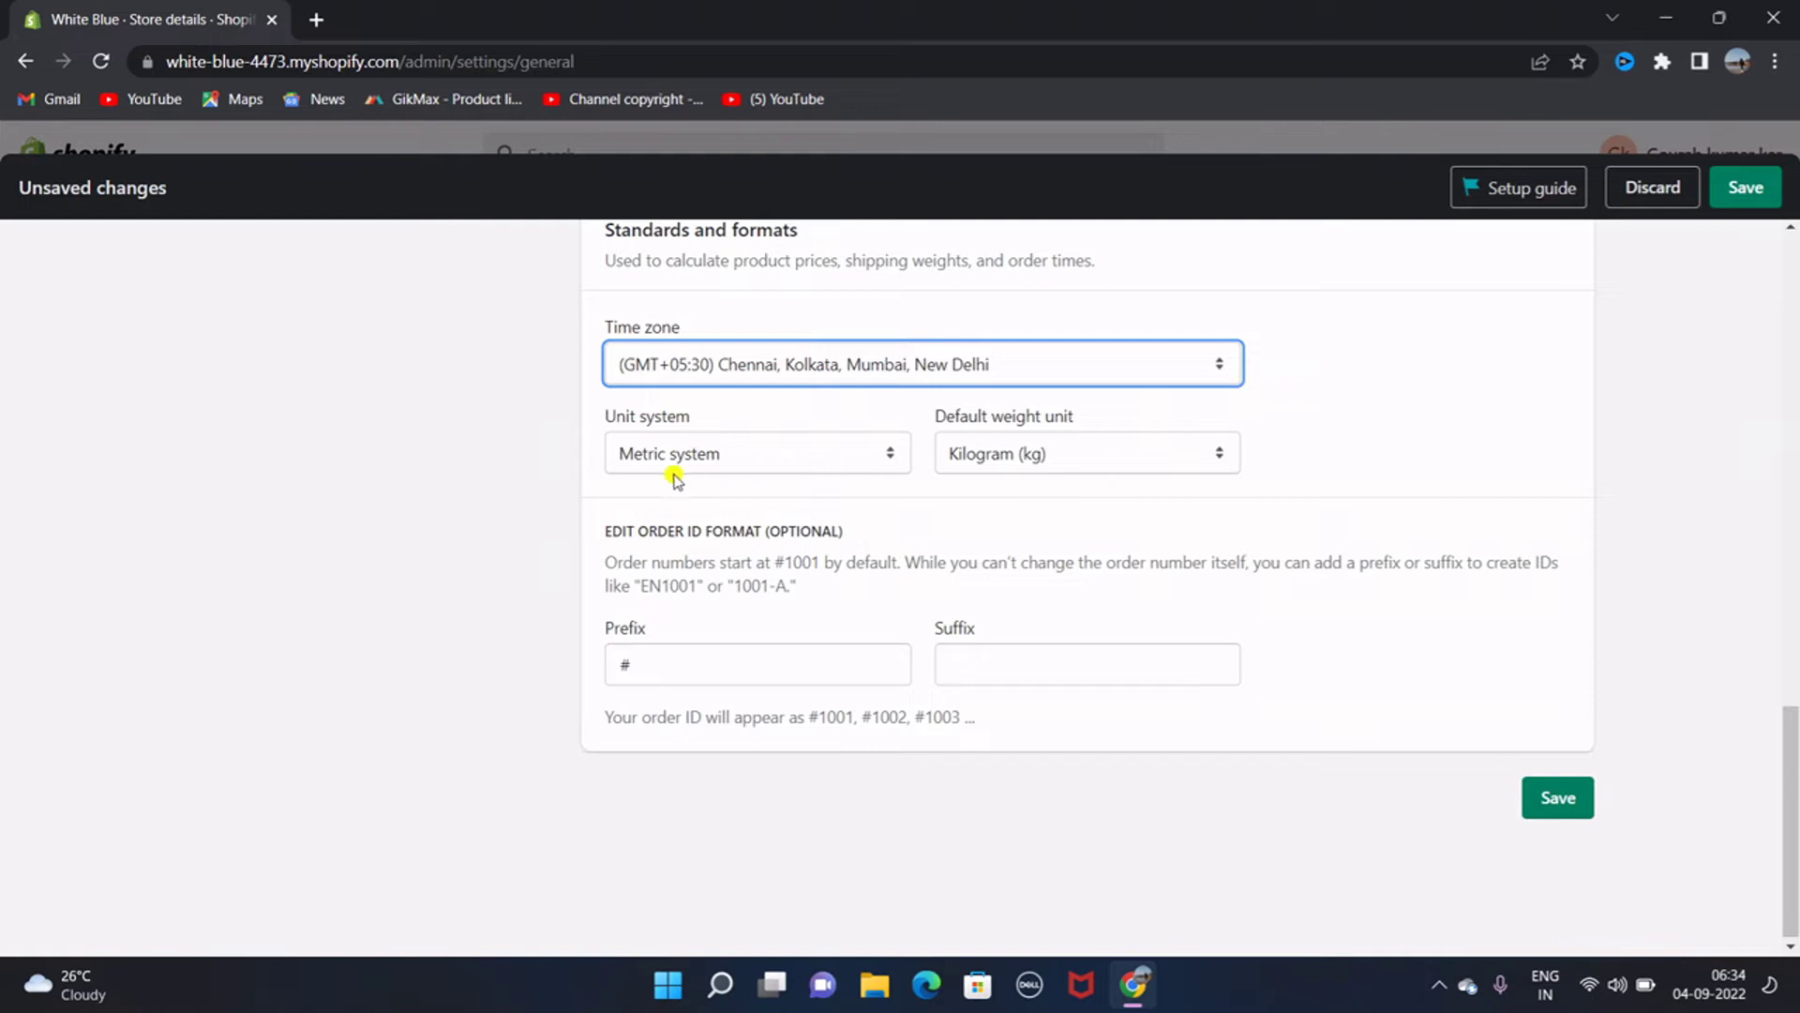
pyautogui.click(844, 453)
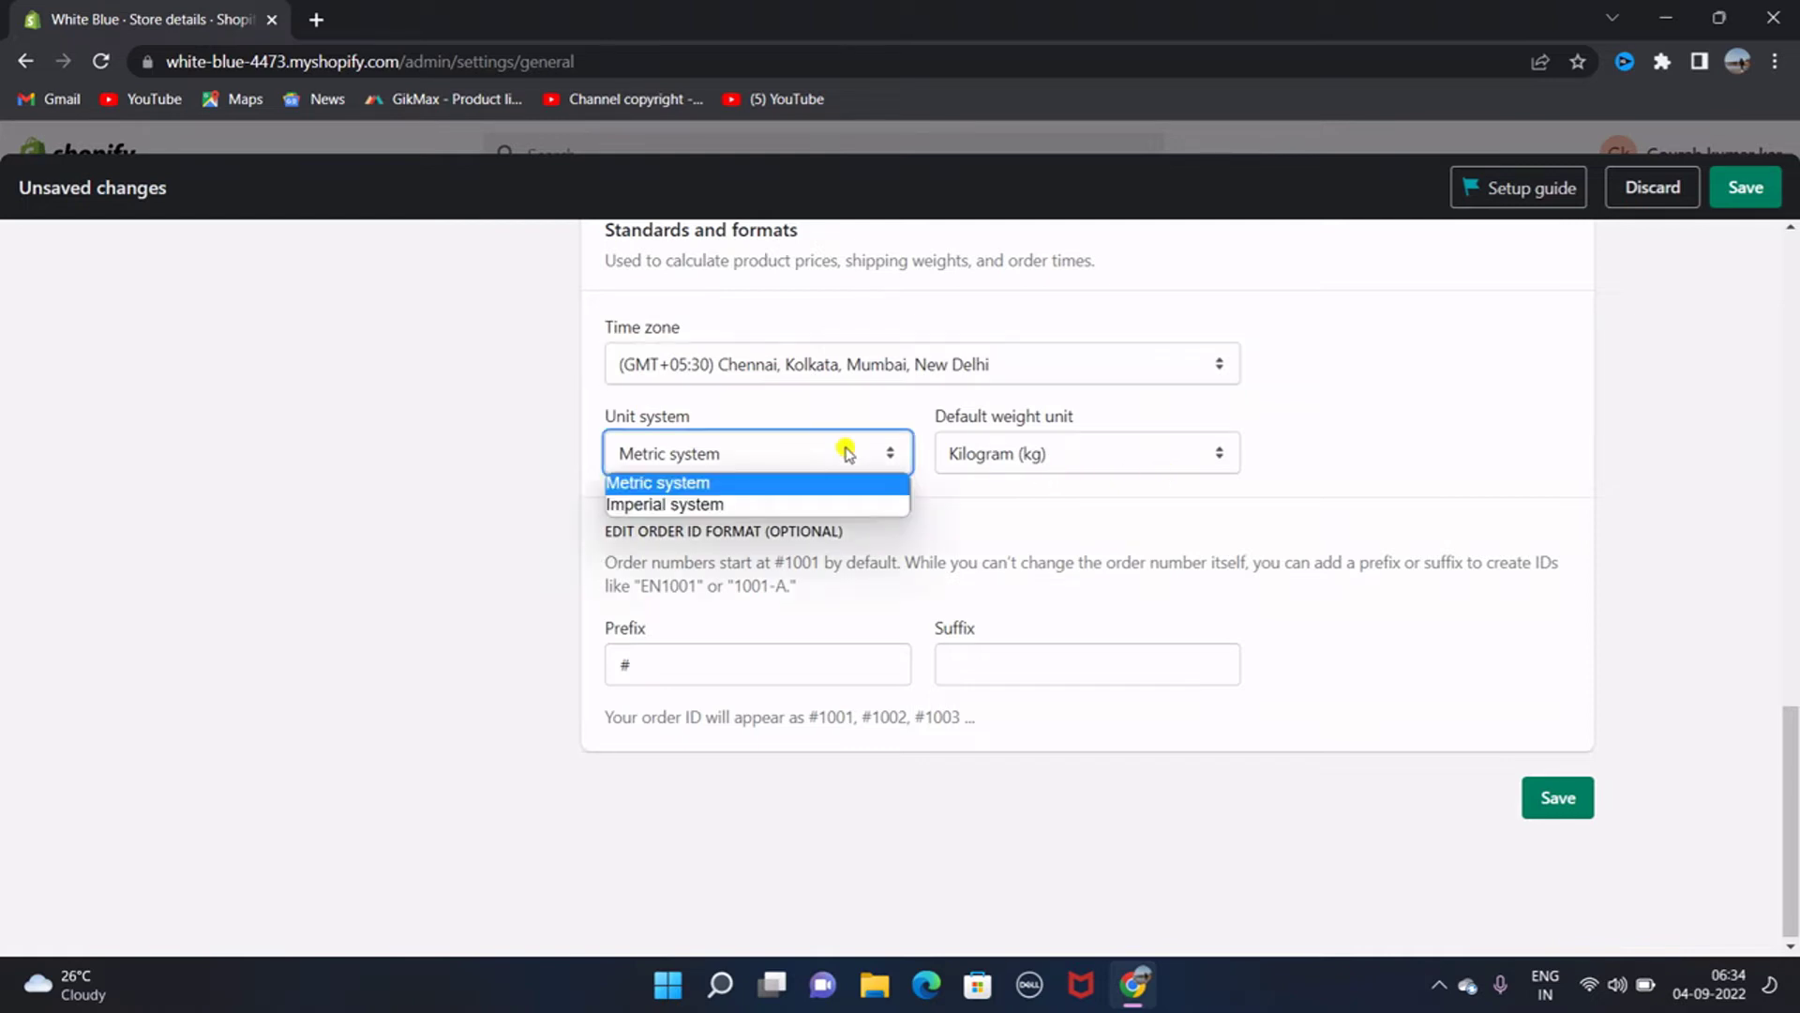
pyautogui.click(714, 504)
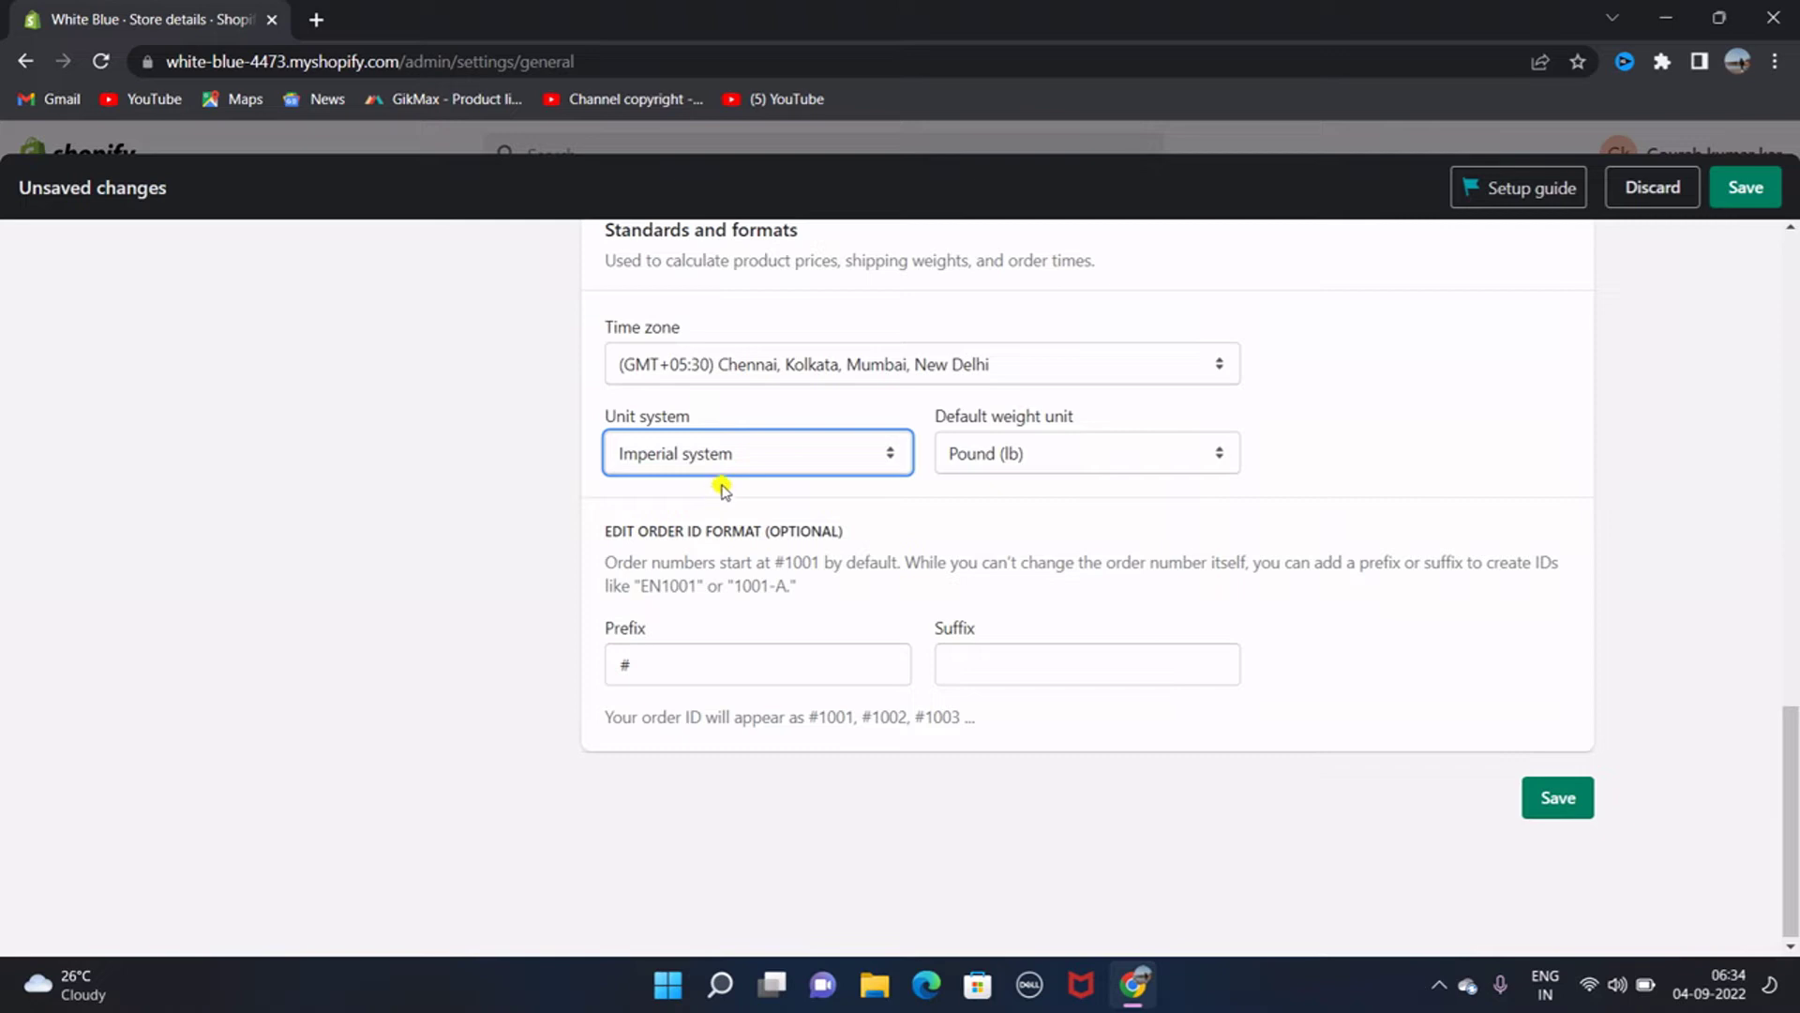
pyautogui.click(829, 453)
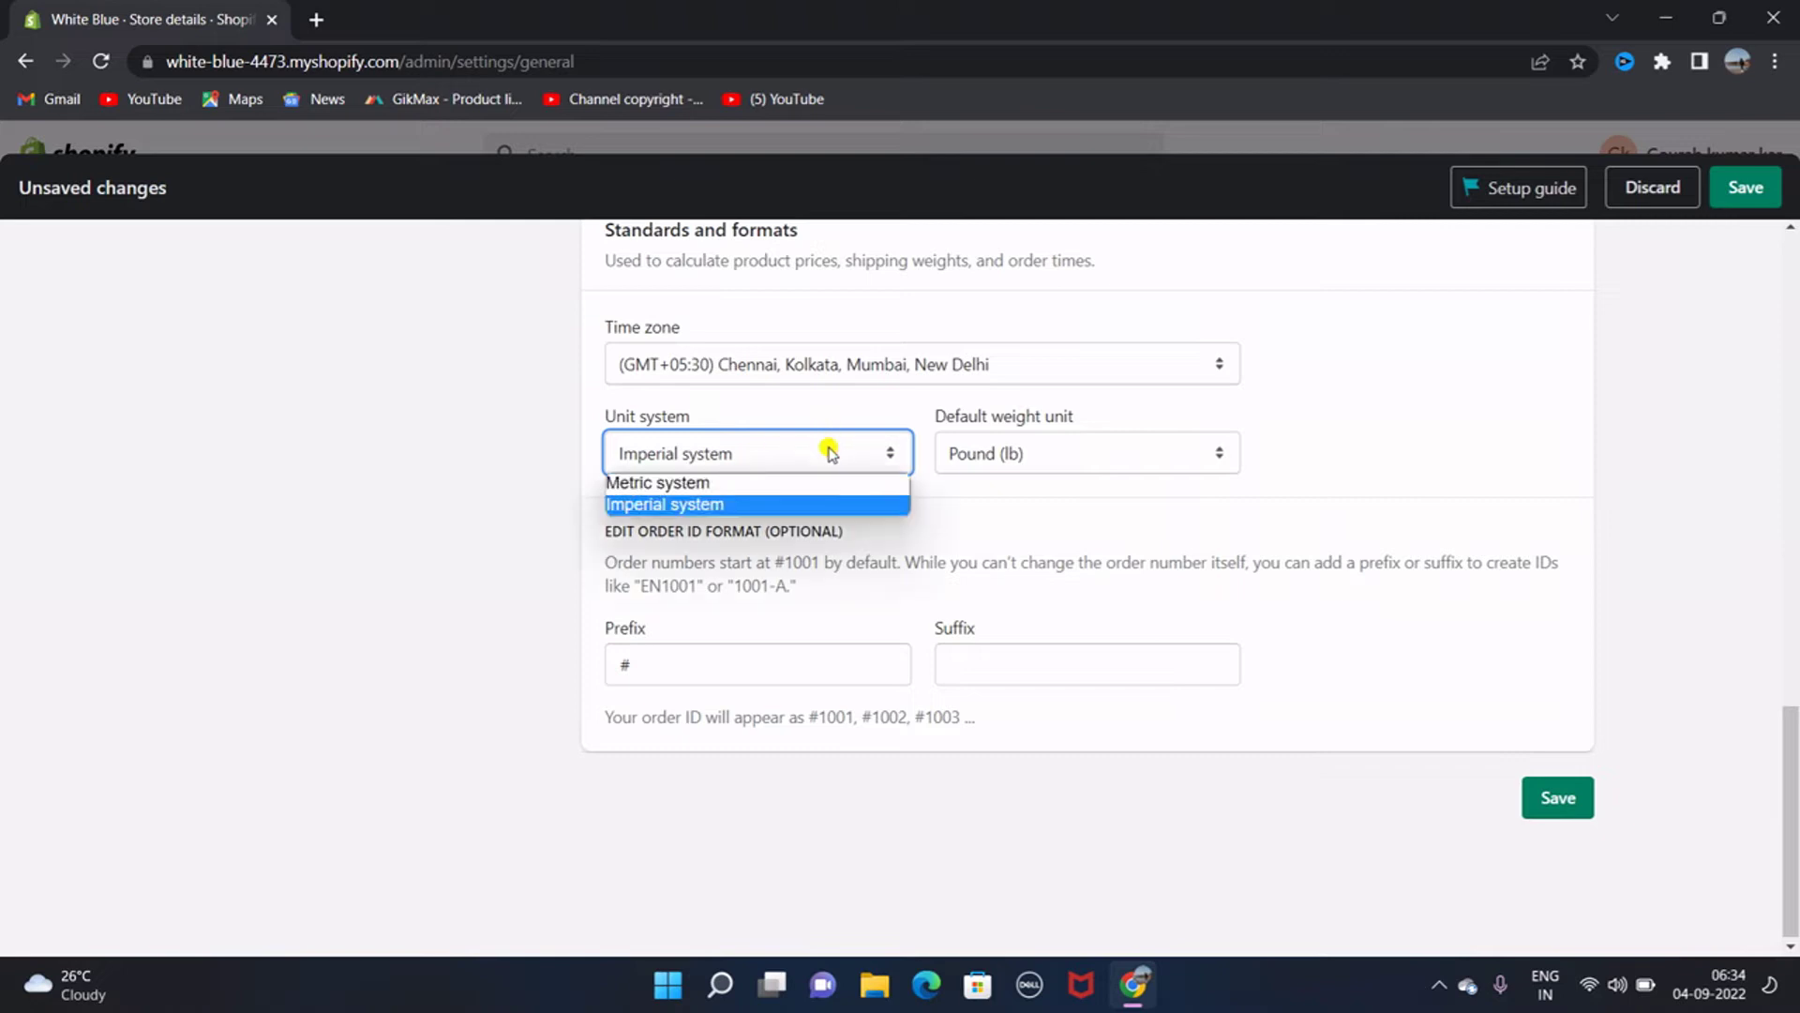
pyautogui.click(690, 484)
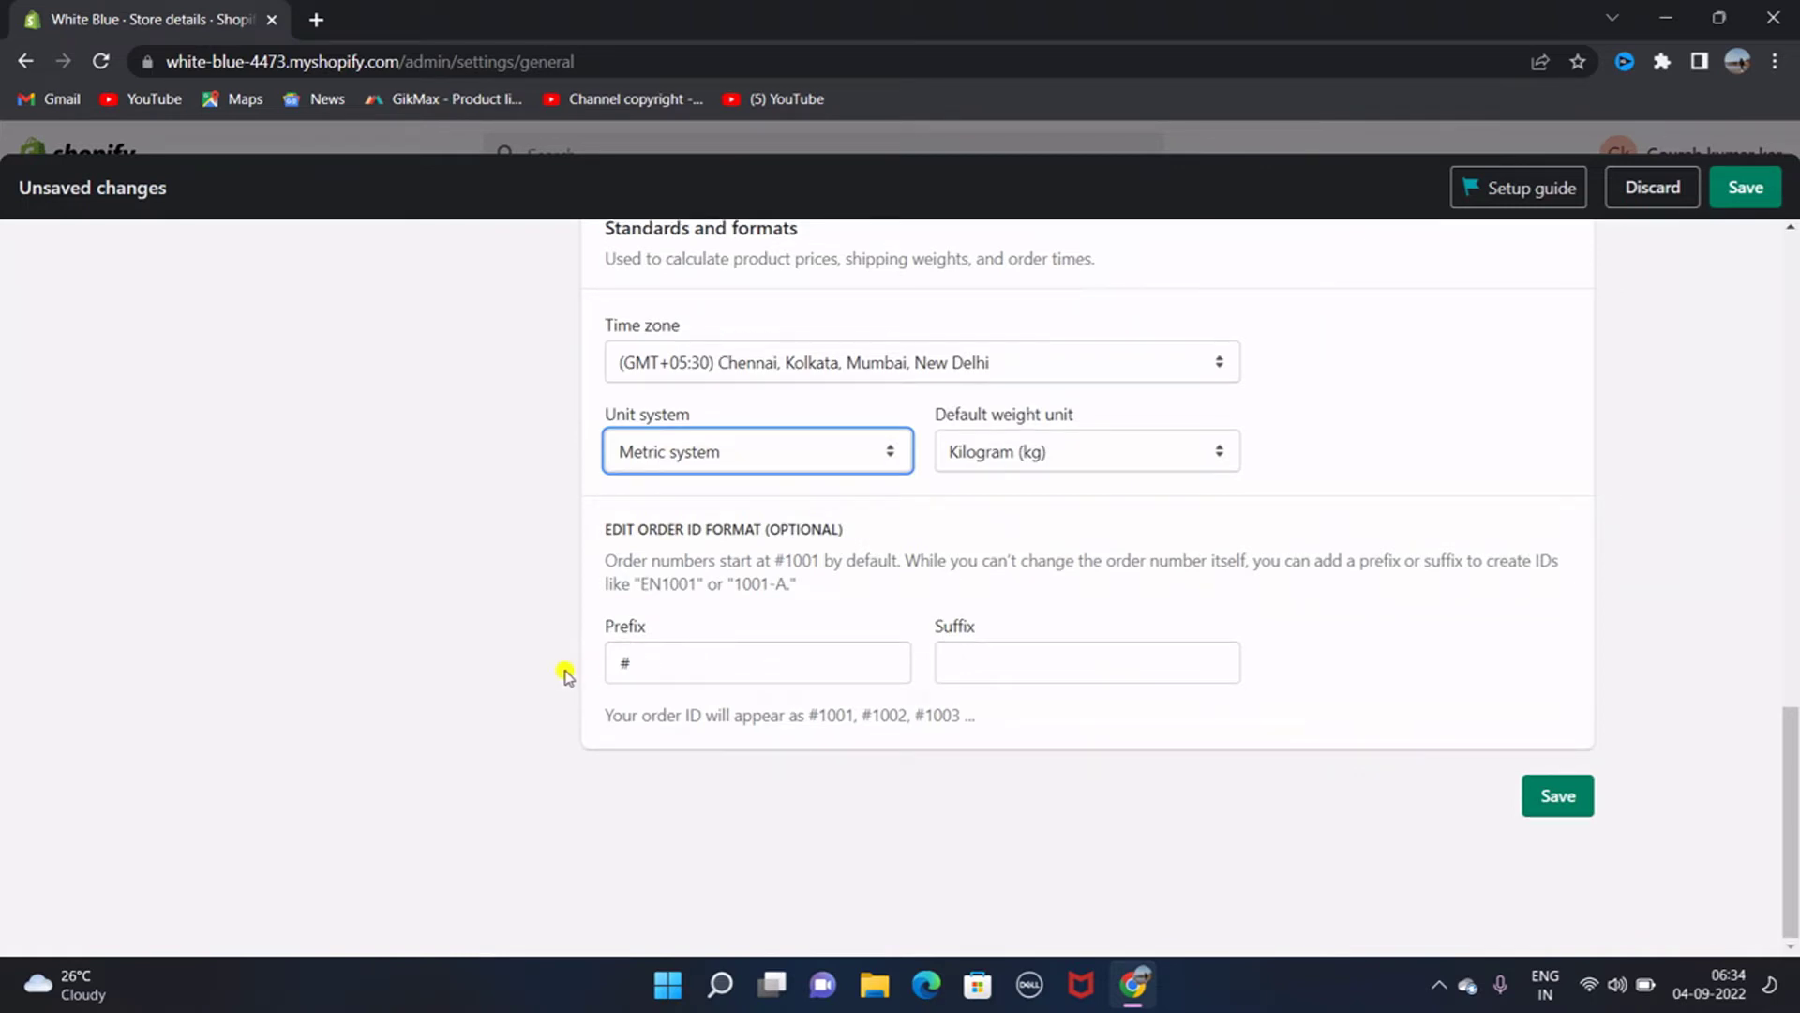
# - Try the suffix "w" in the order ID format, and clear it again
pyautogui.click(654, 668)
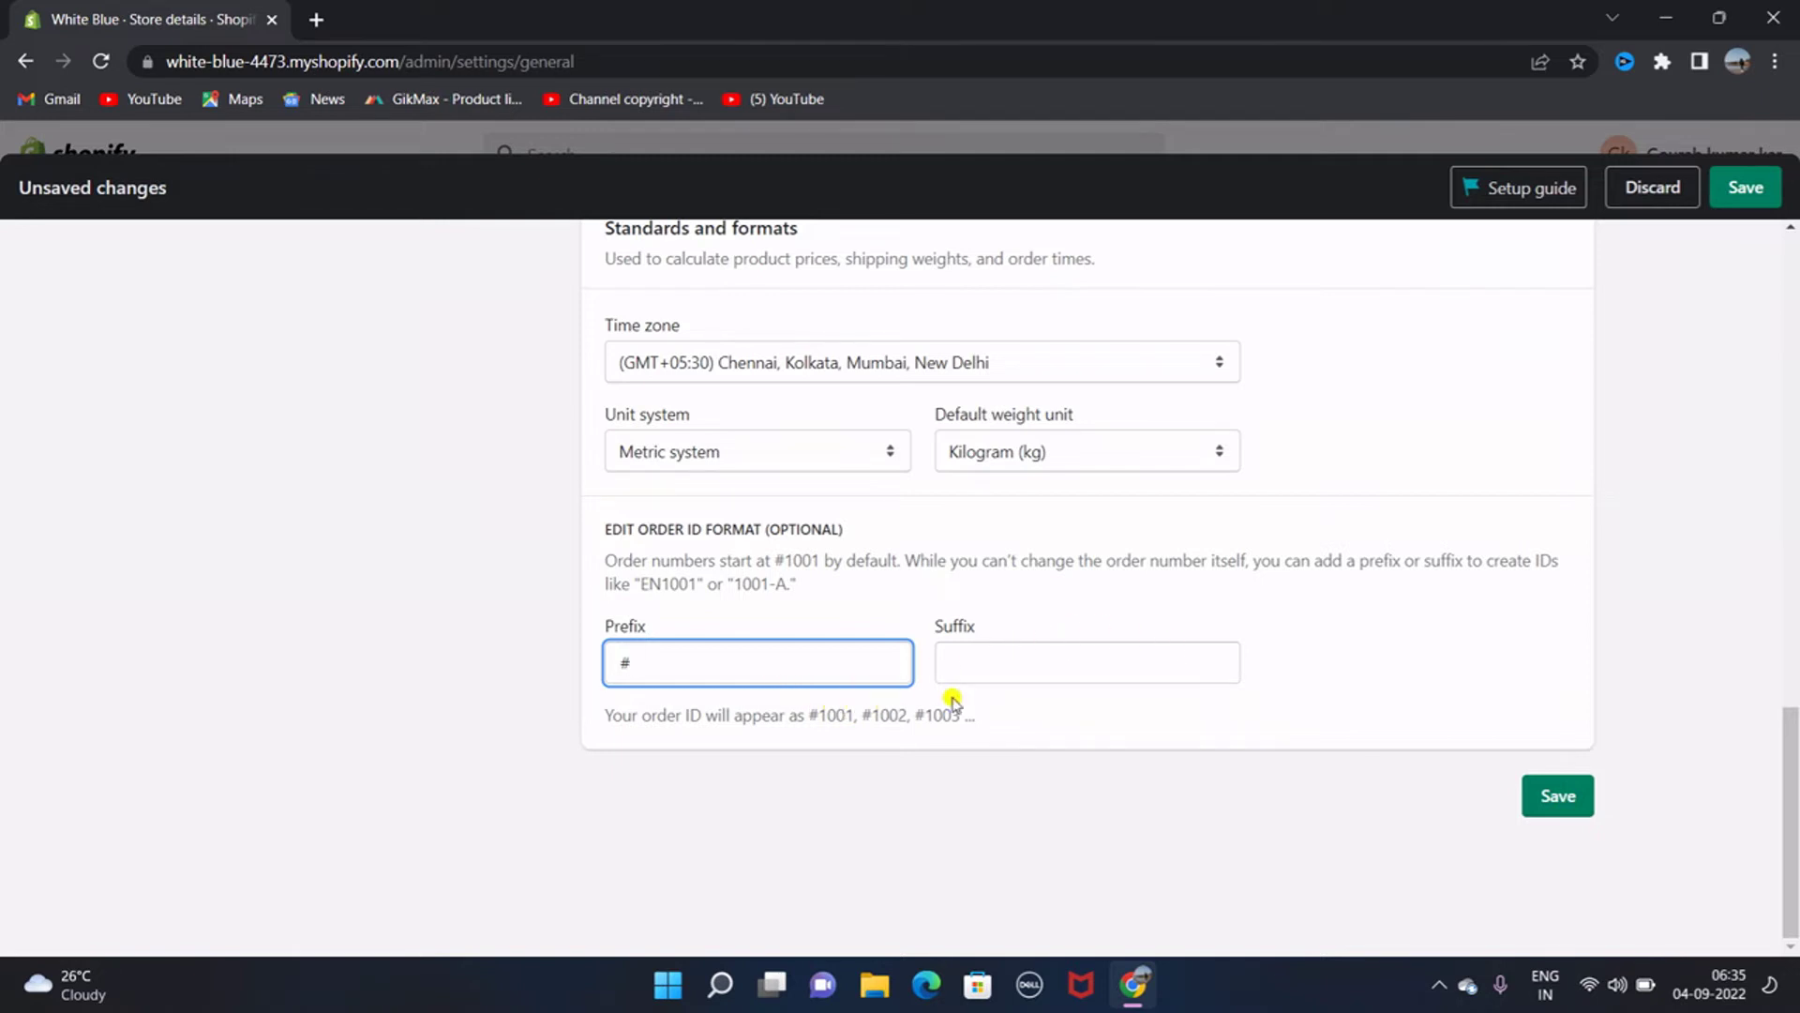
pyautogui.click(980, 660)
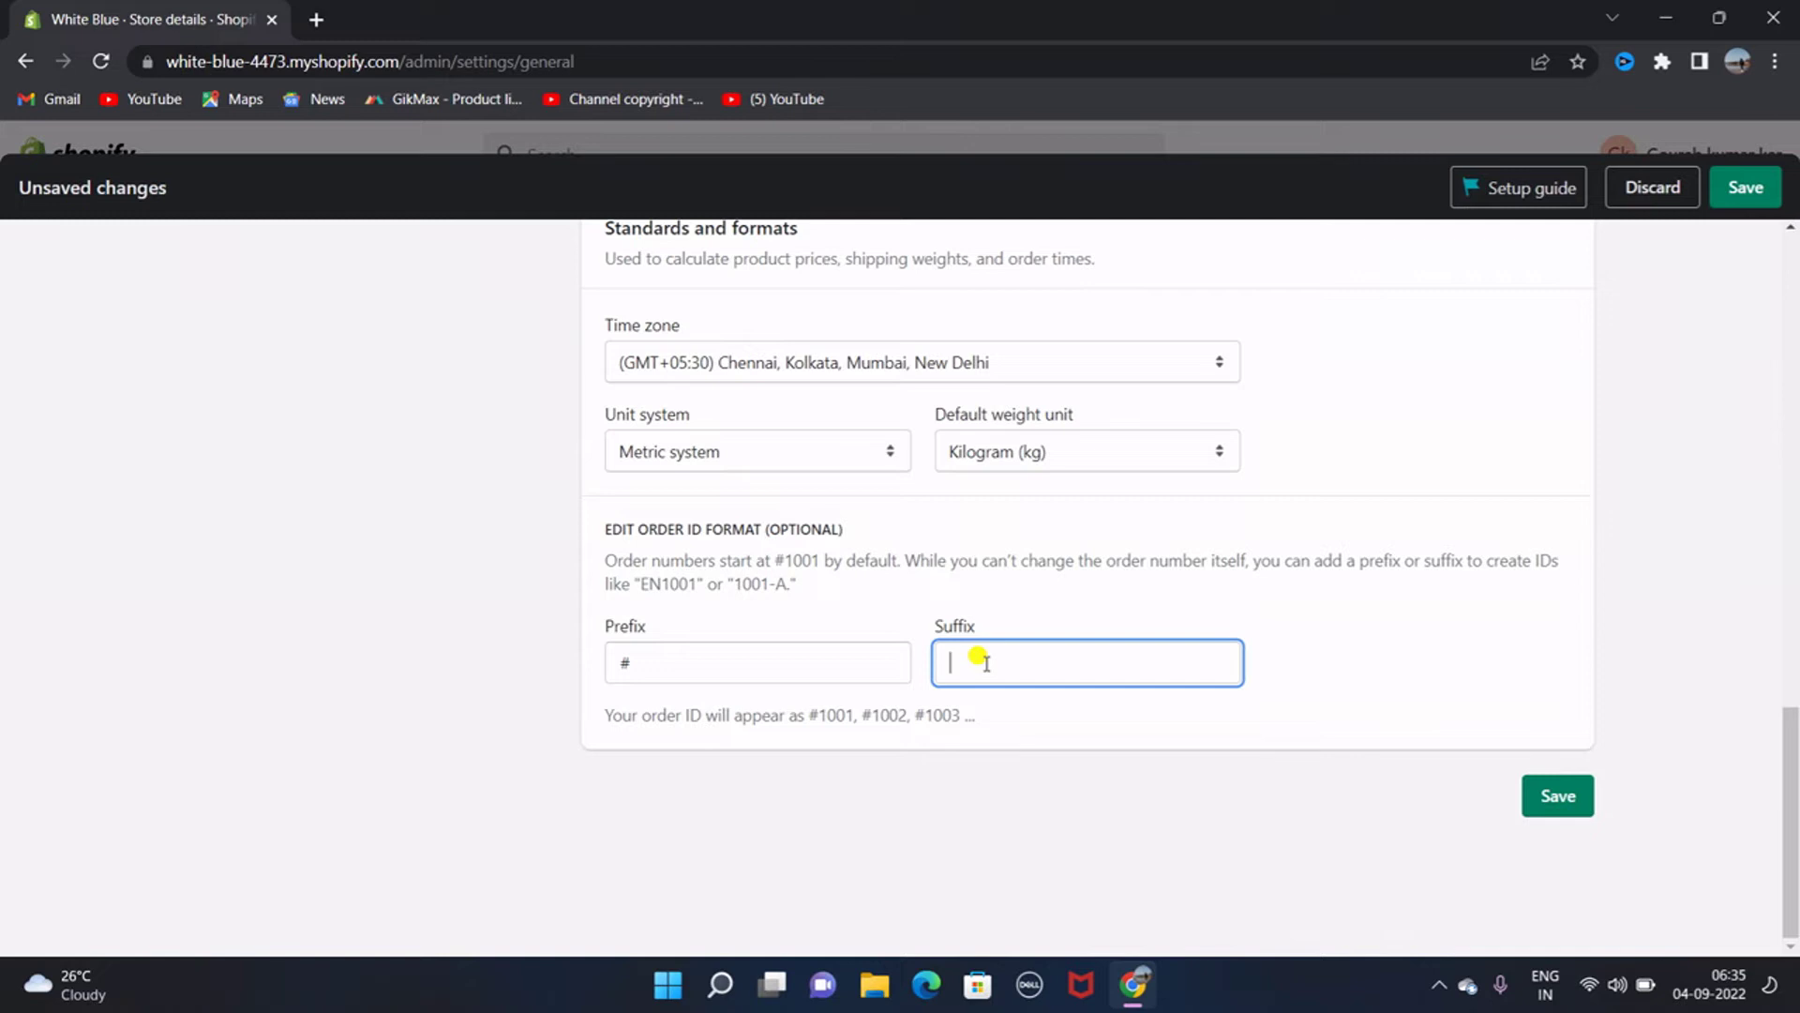
pyautogui.write('w')
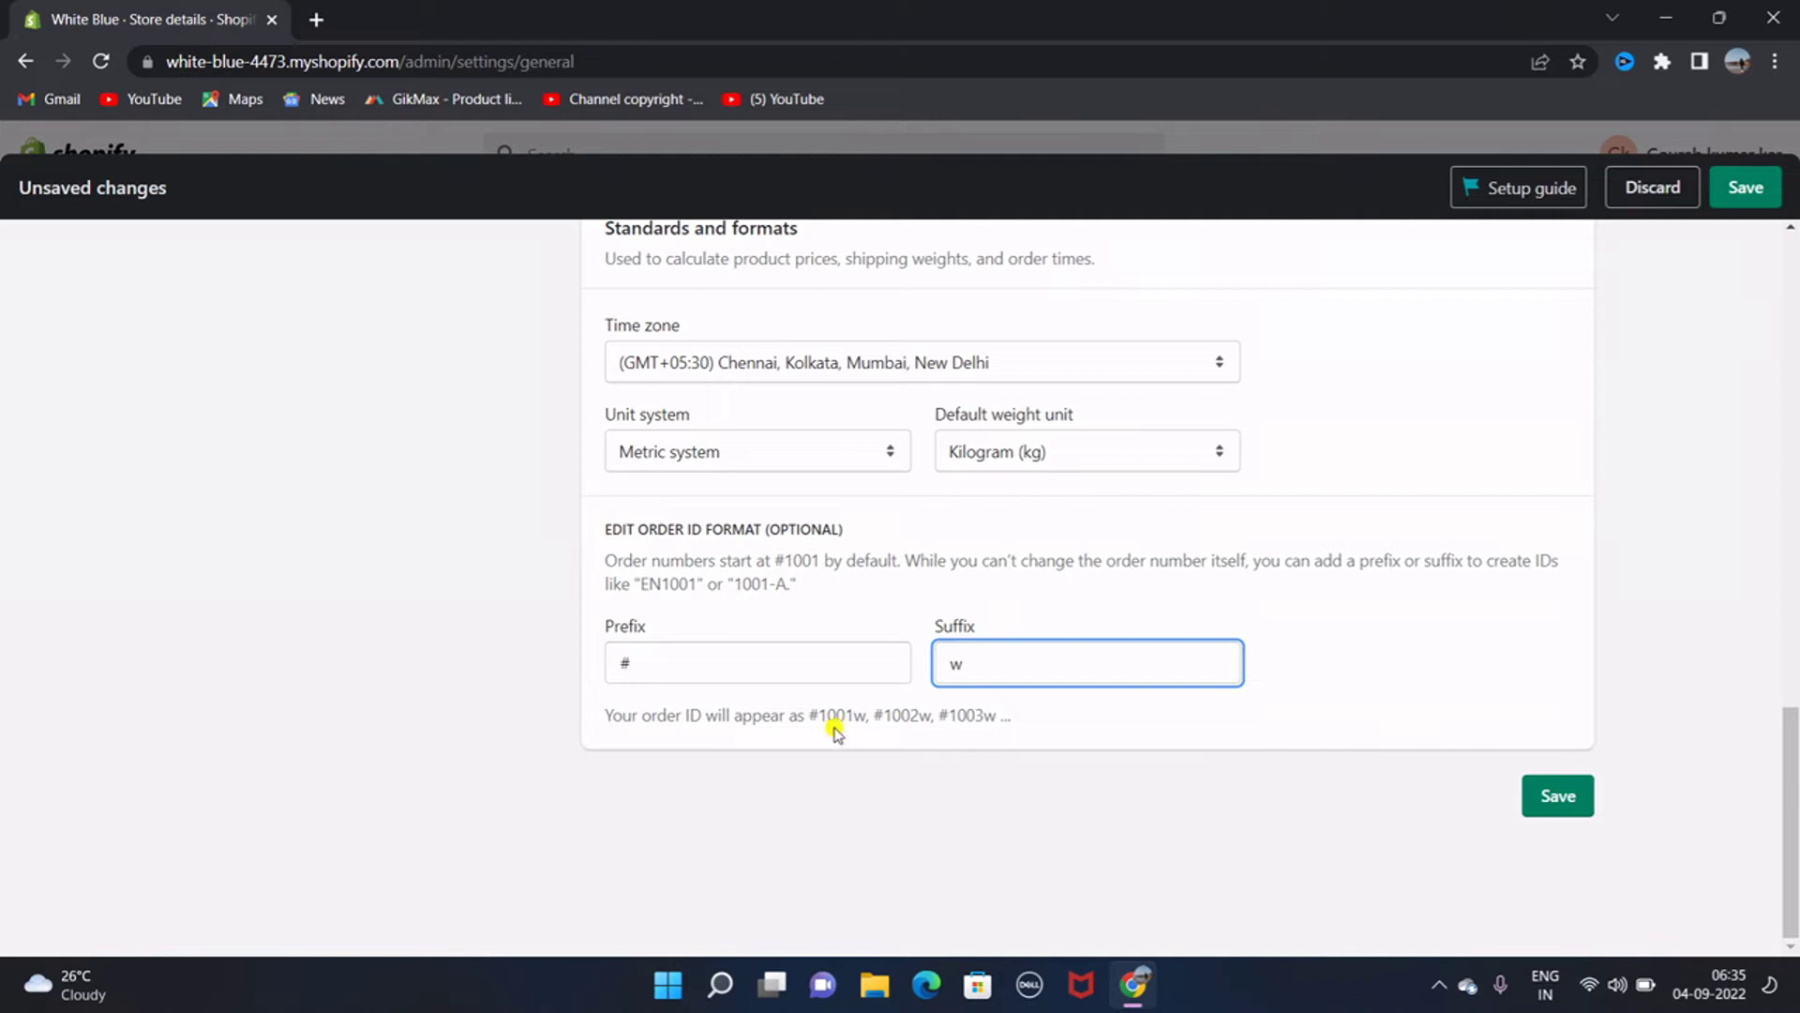
pyautogui.press('BackSpace')
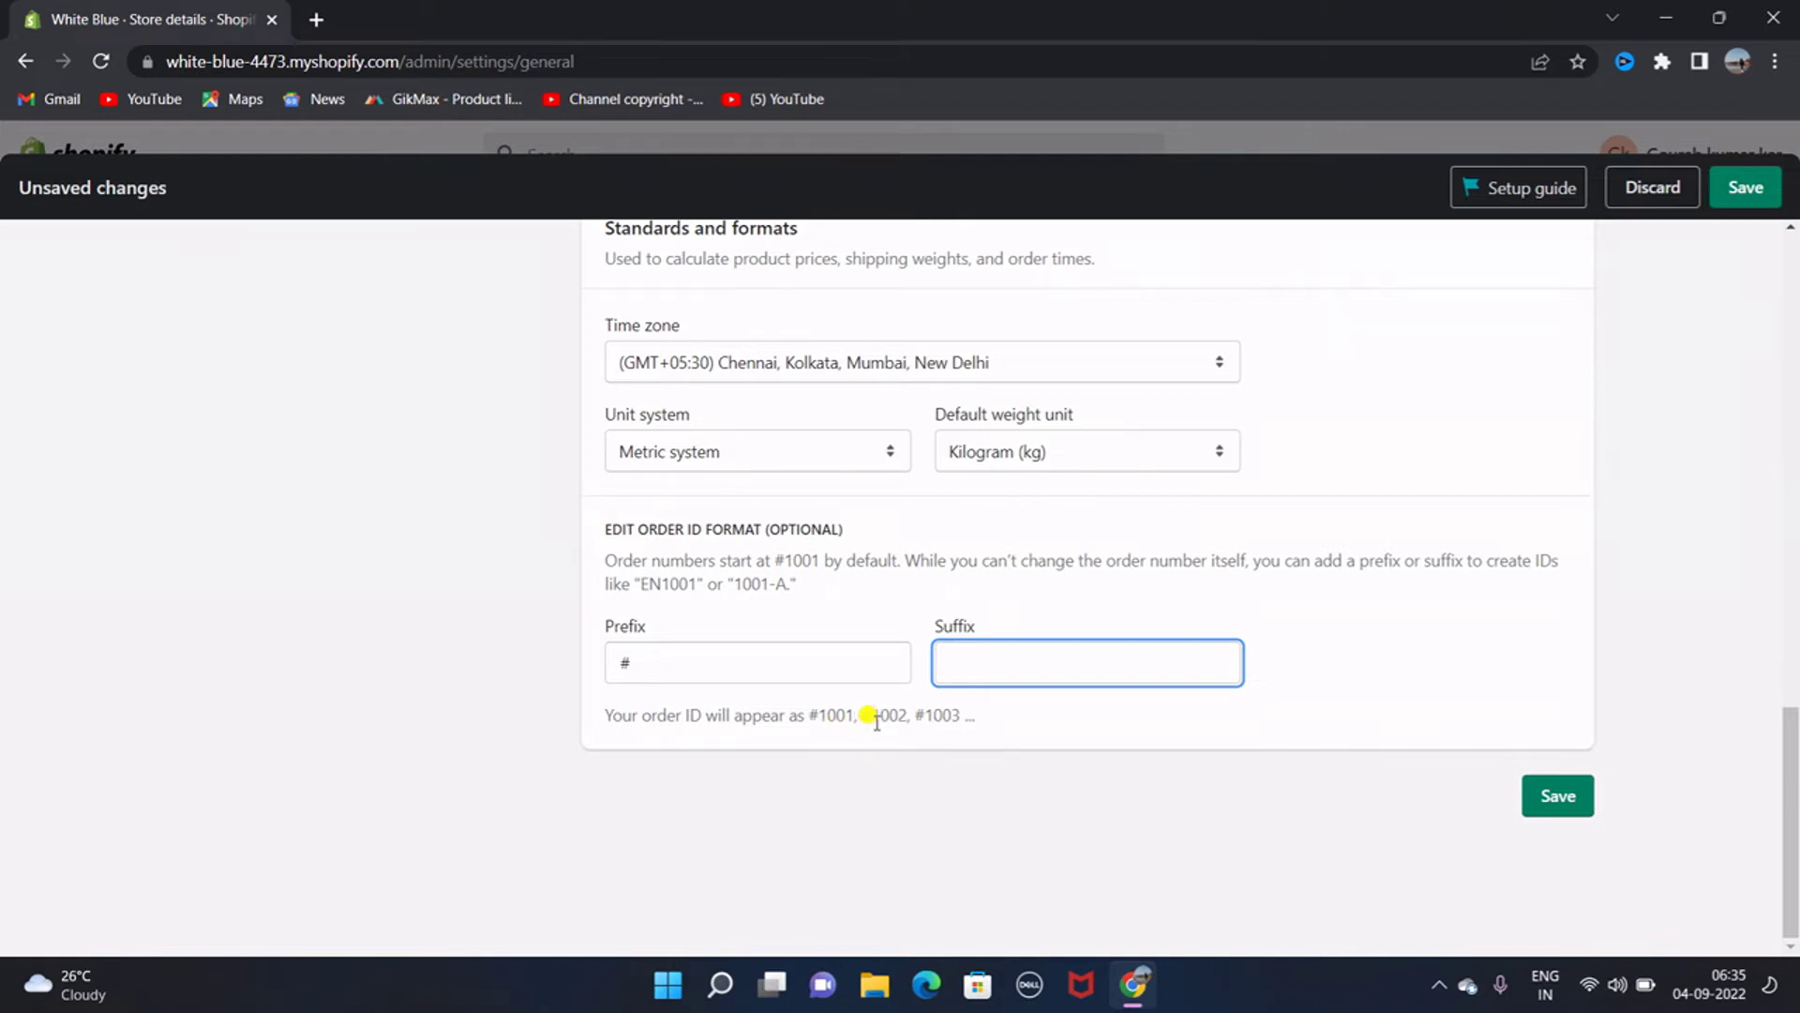
# - Save the changed store details
pyautogui.click(1555, 799)
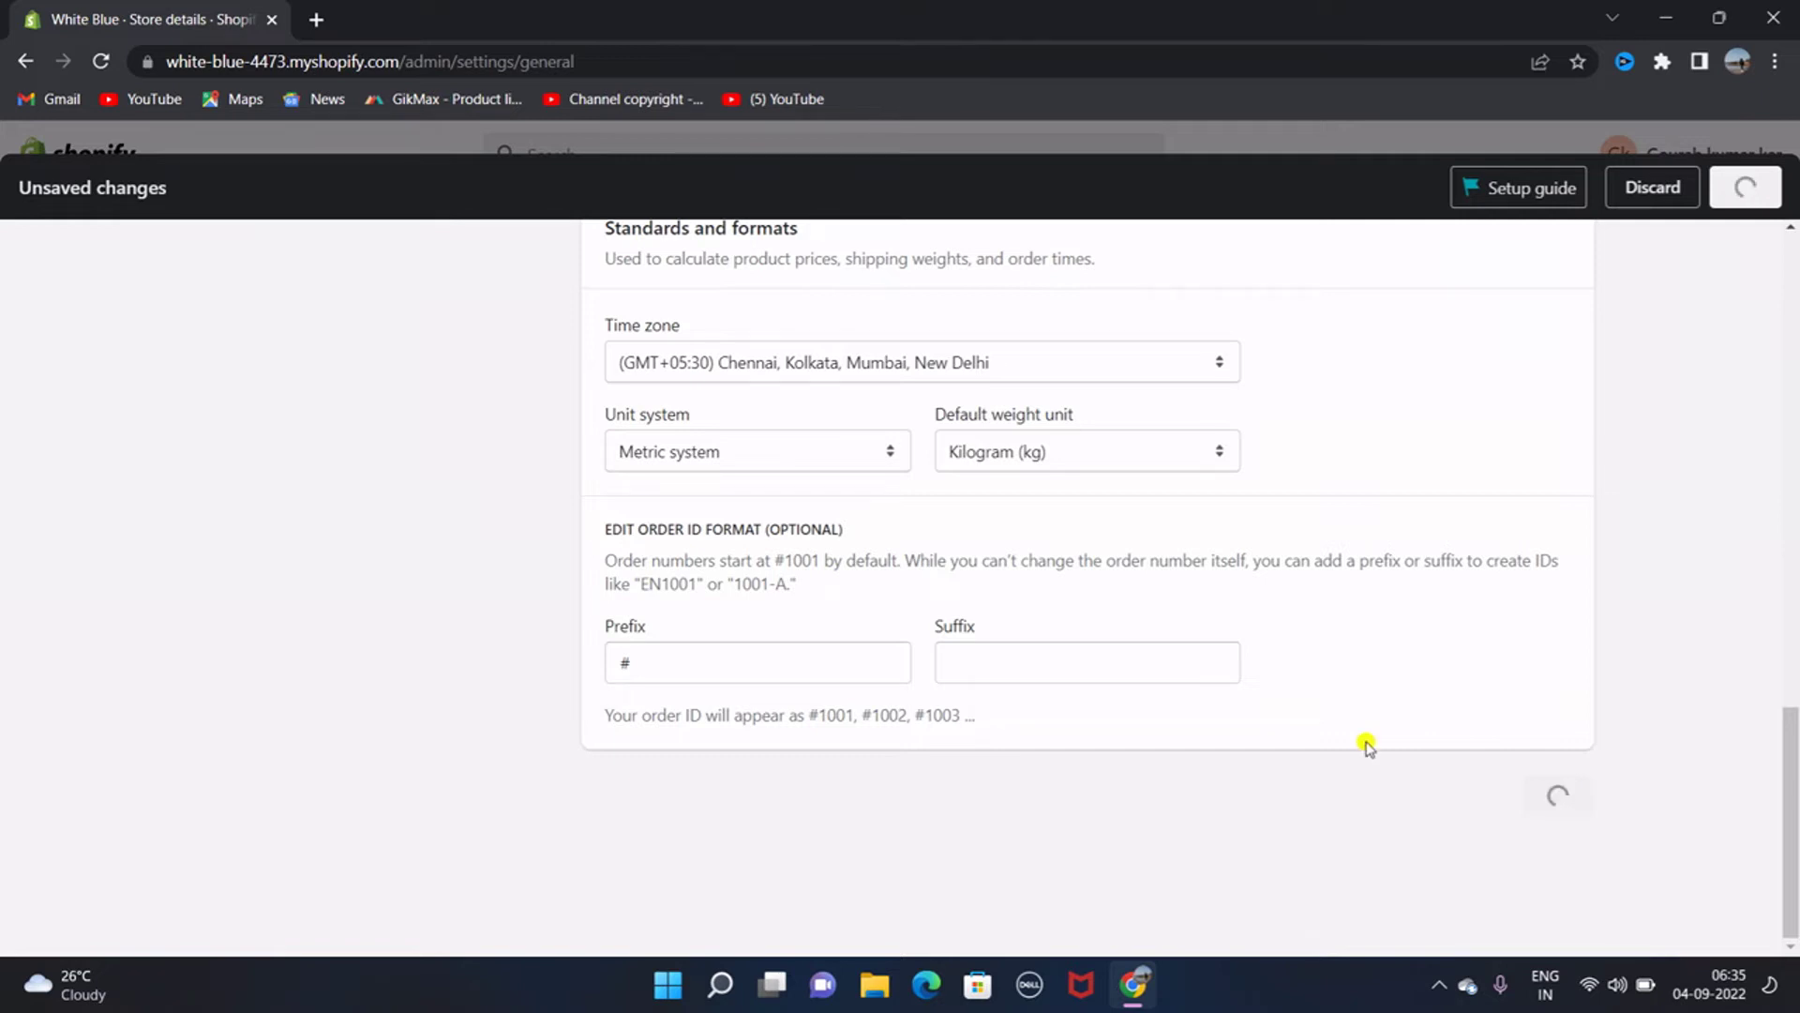
# - Examine the monthly prices, fees and features of the available Shopify plans from the store's Plan settings
pyautogui.scroll(12, 936, 390)
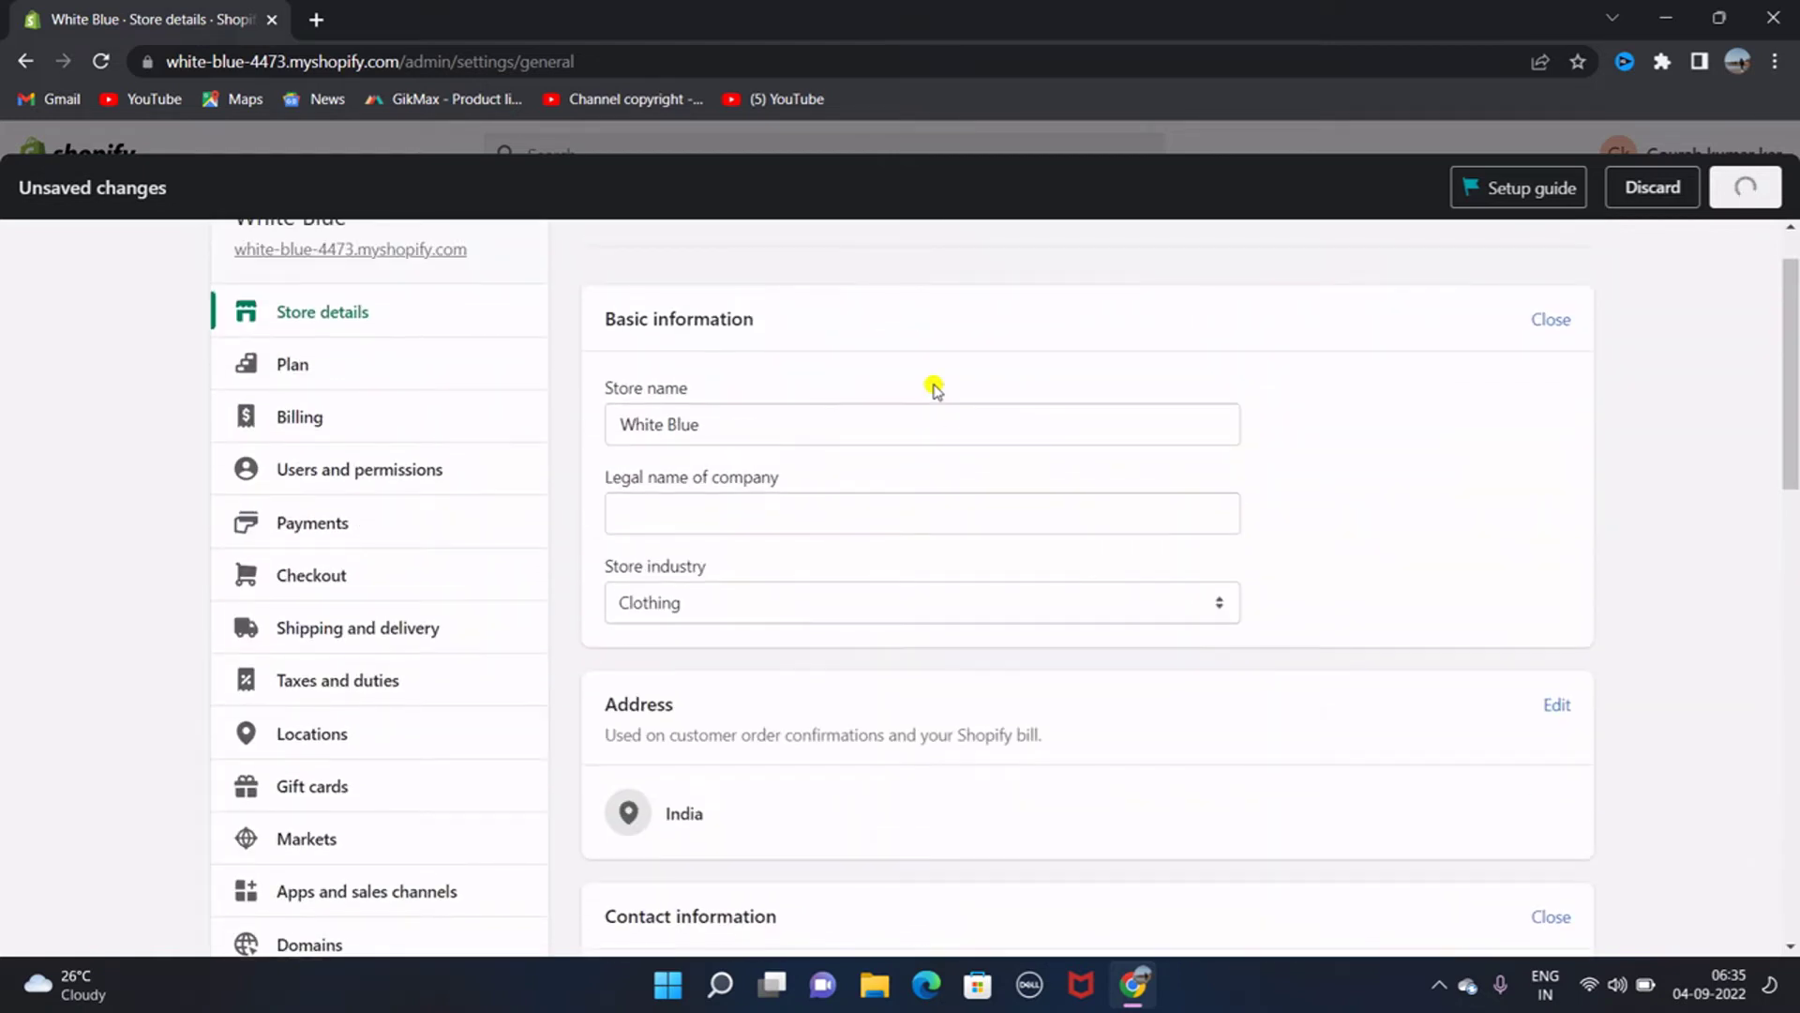
pyautogui.click(290, 366)
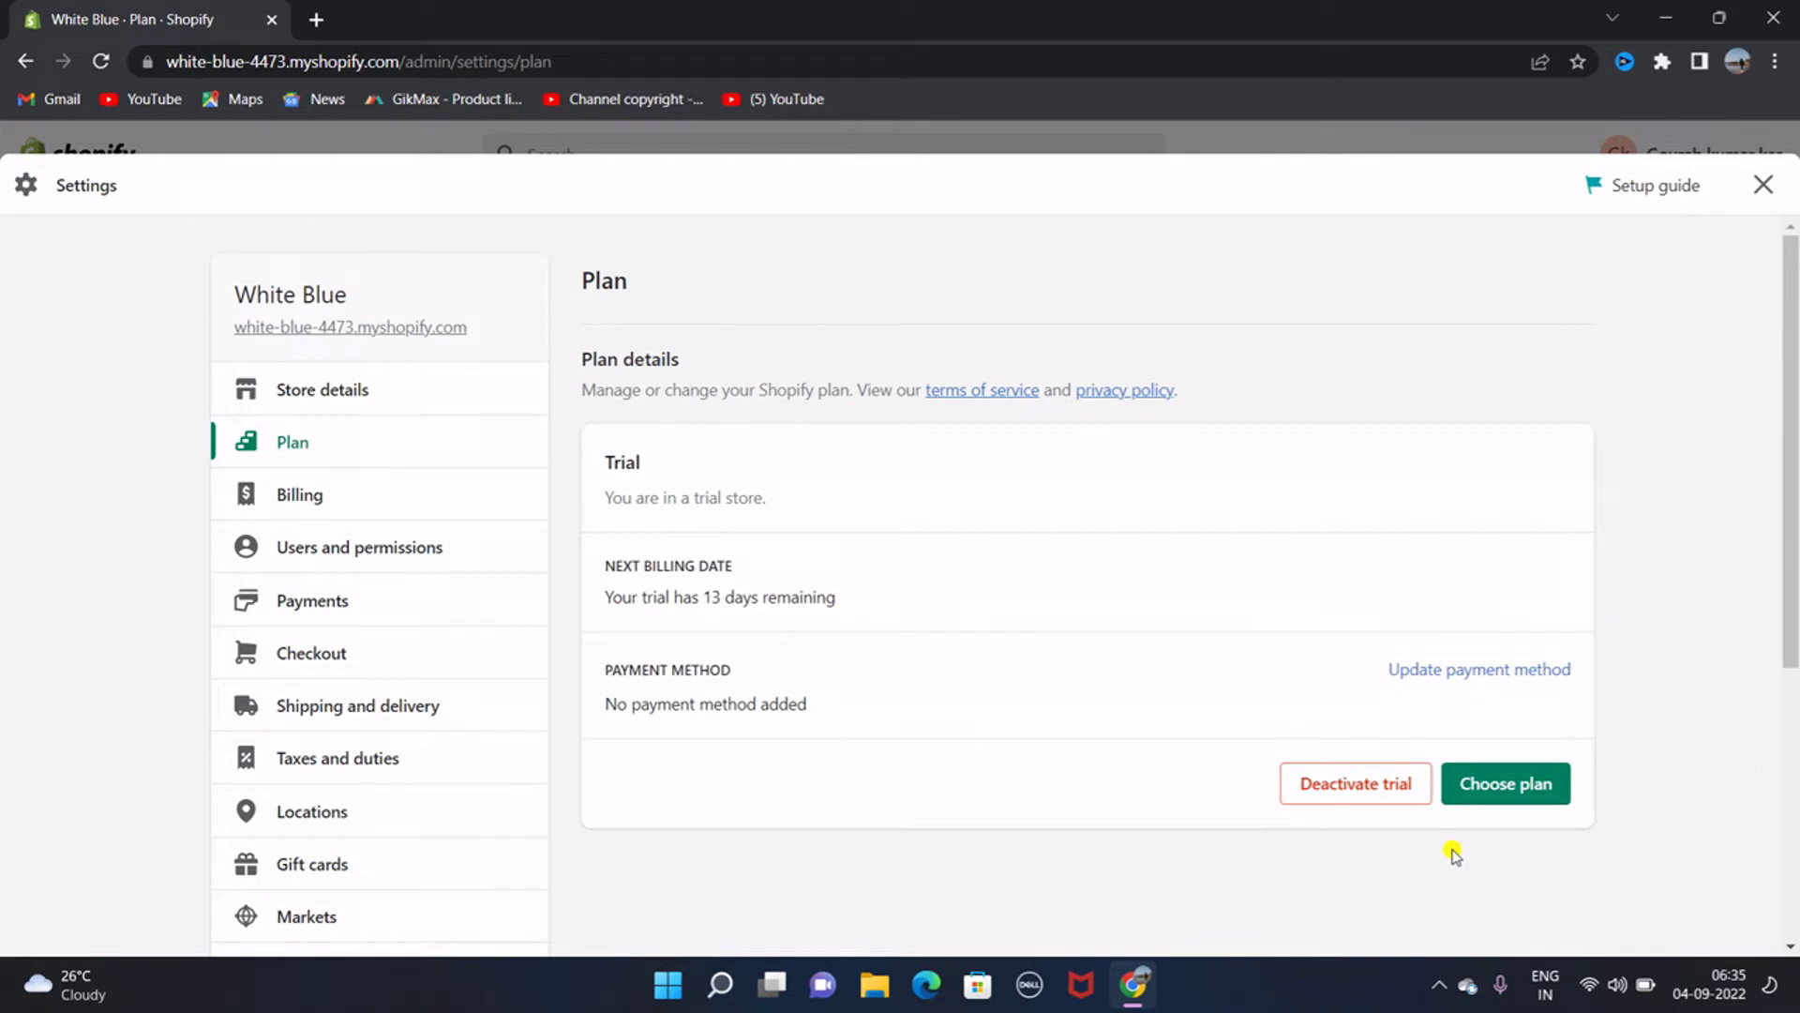
pyautogui.click(1526, 784)
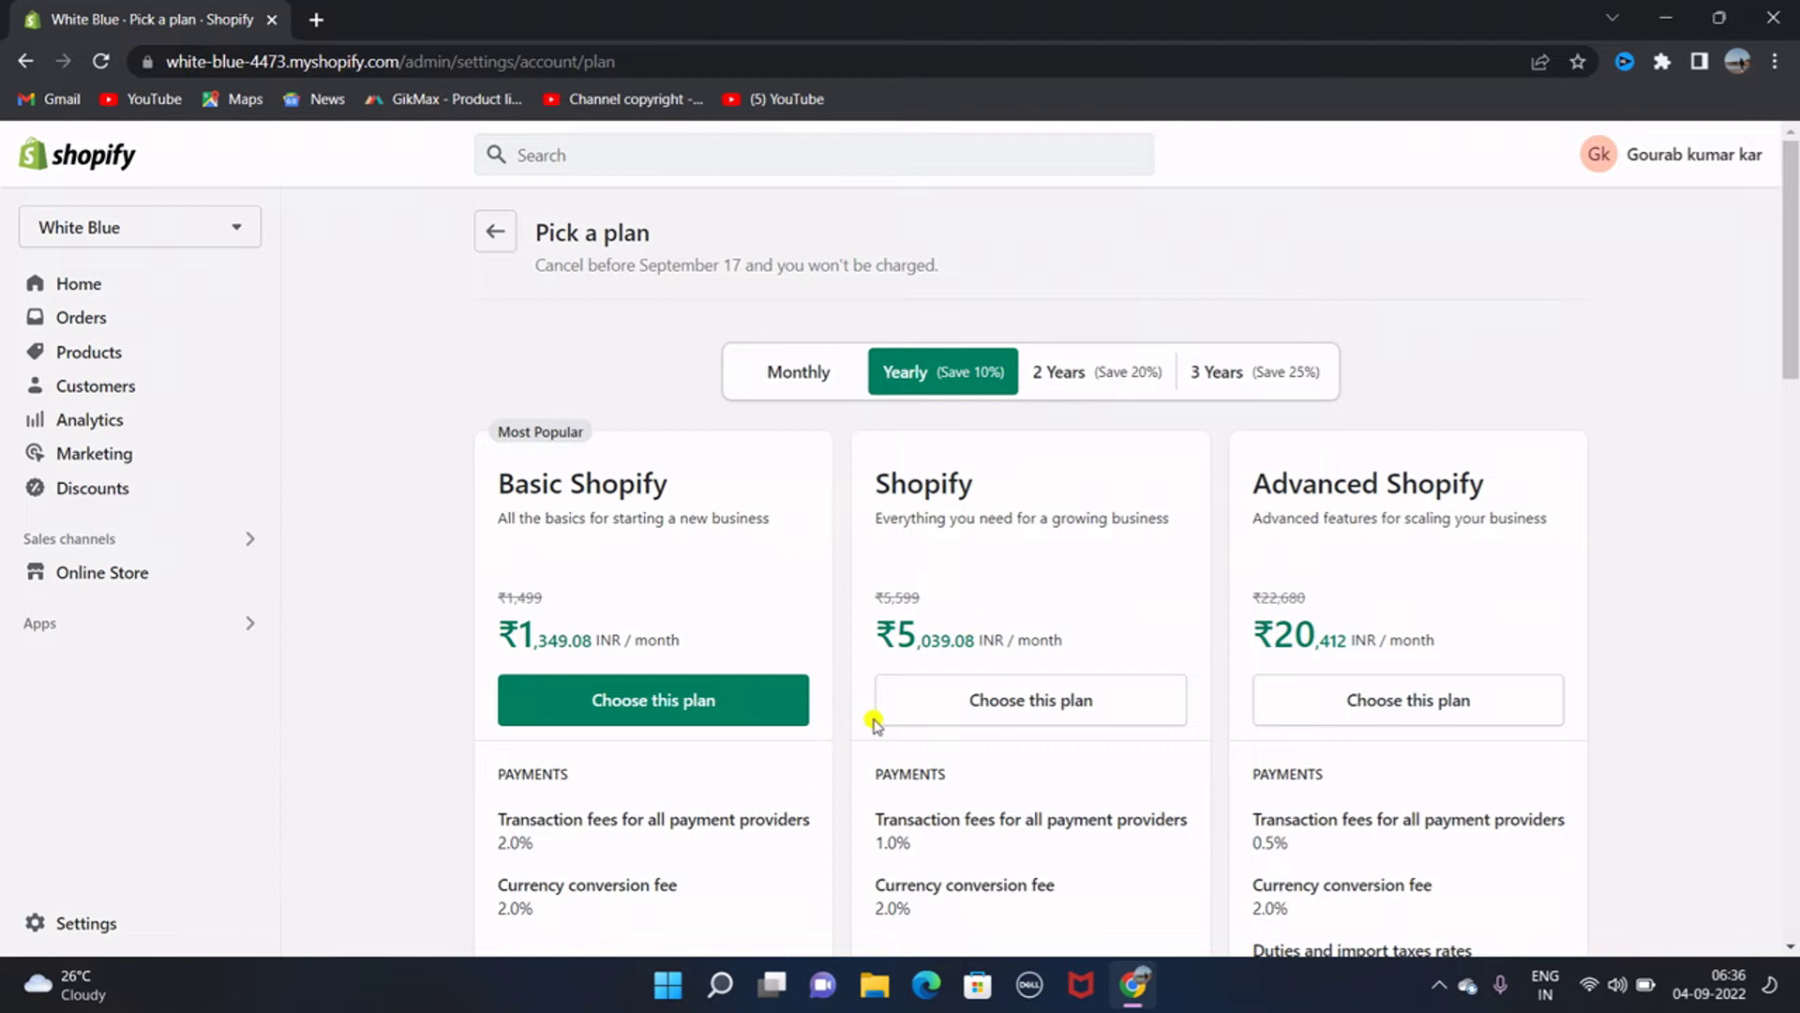
pyautogui.scroll(-2, 873, 723)
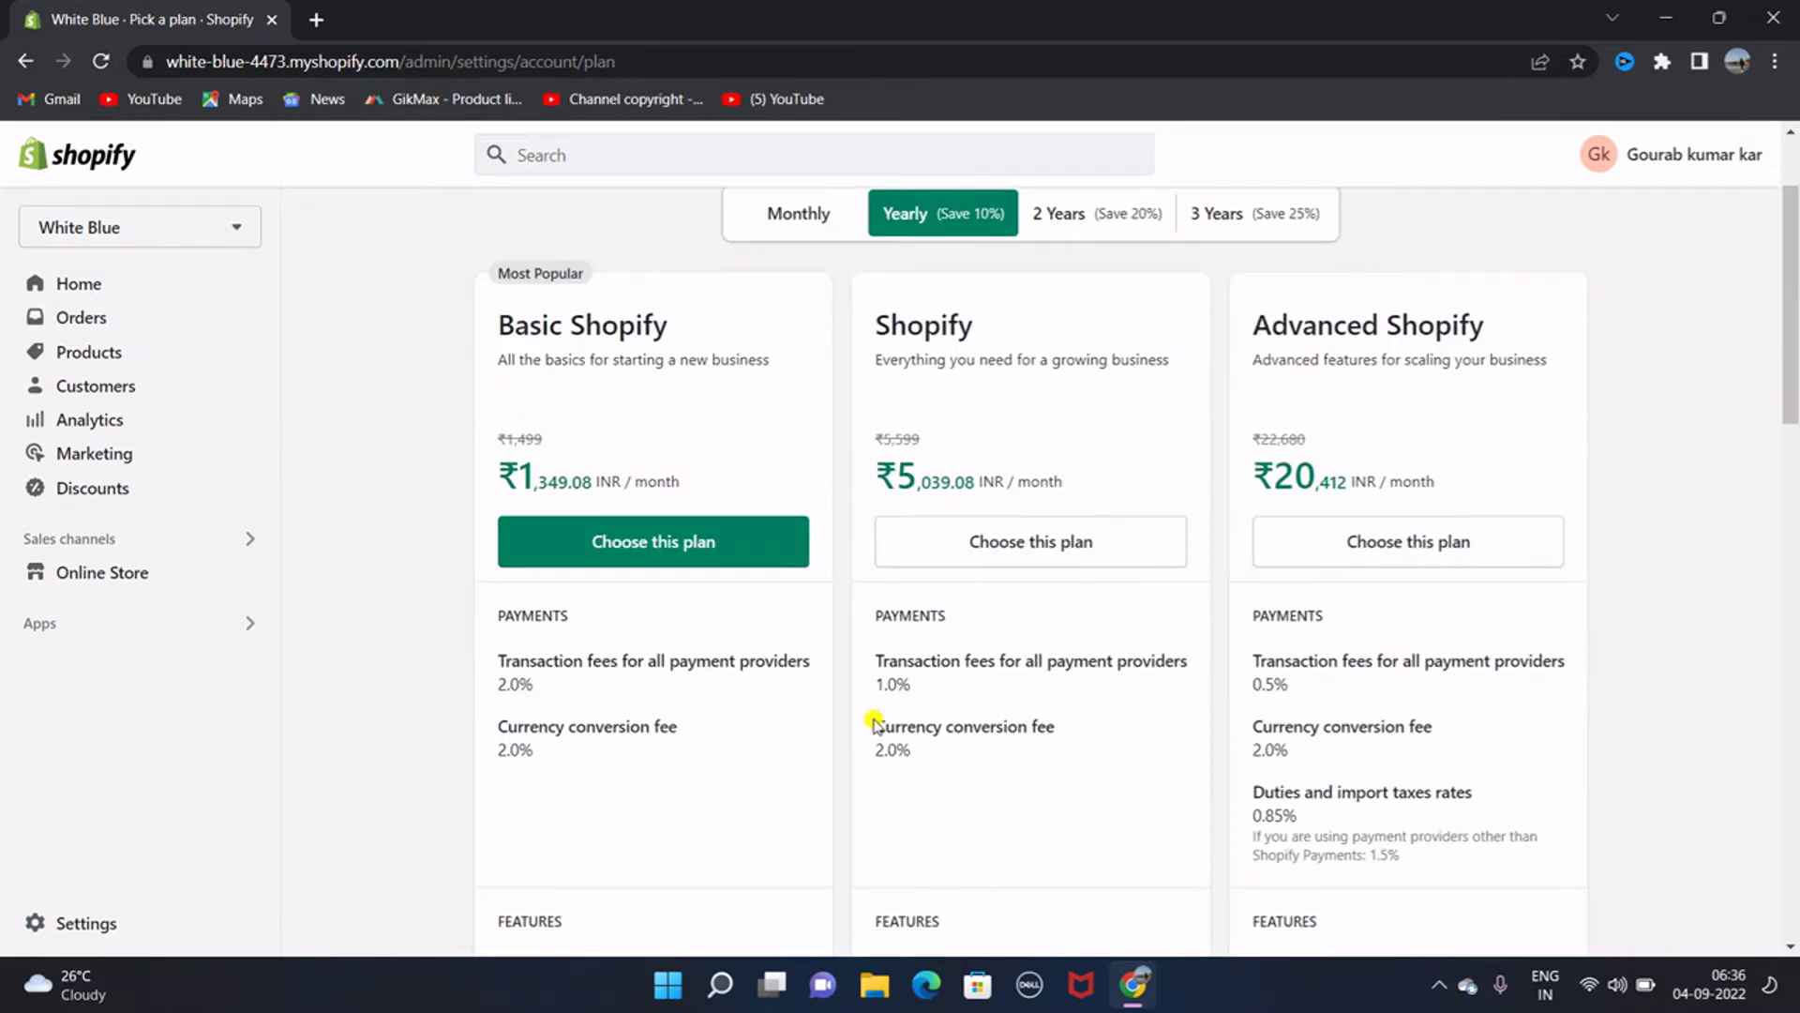
pyautogui.click(754, 214)
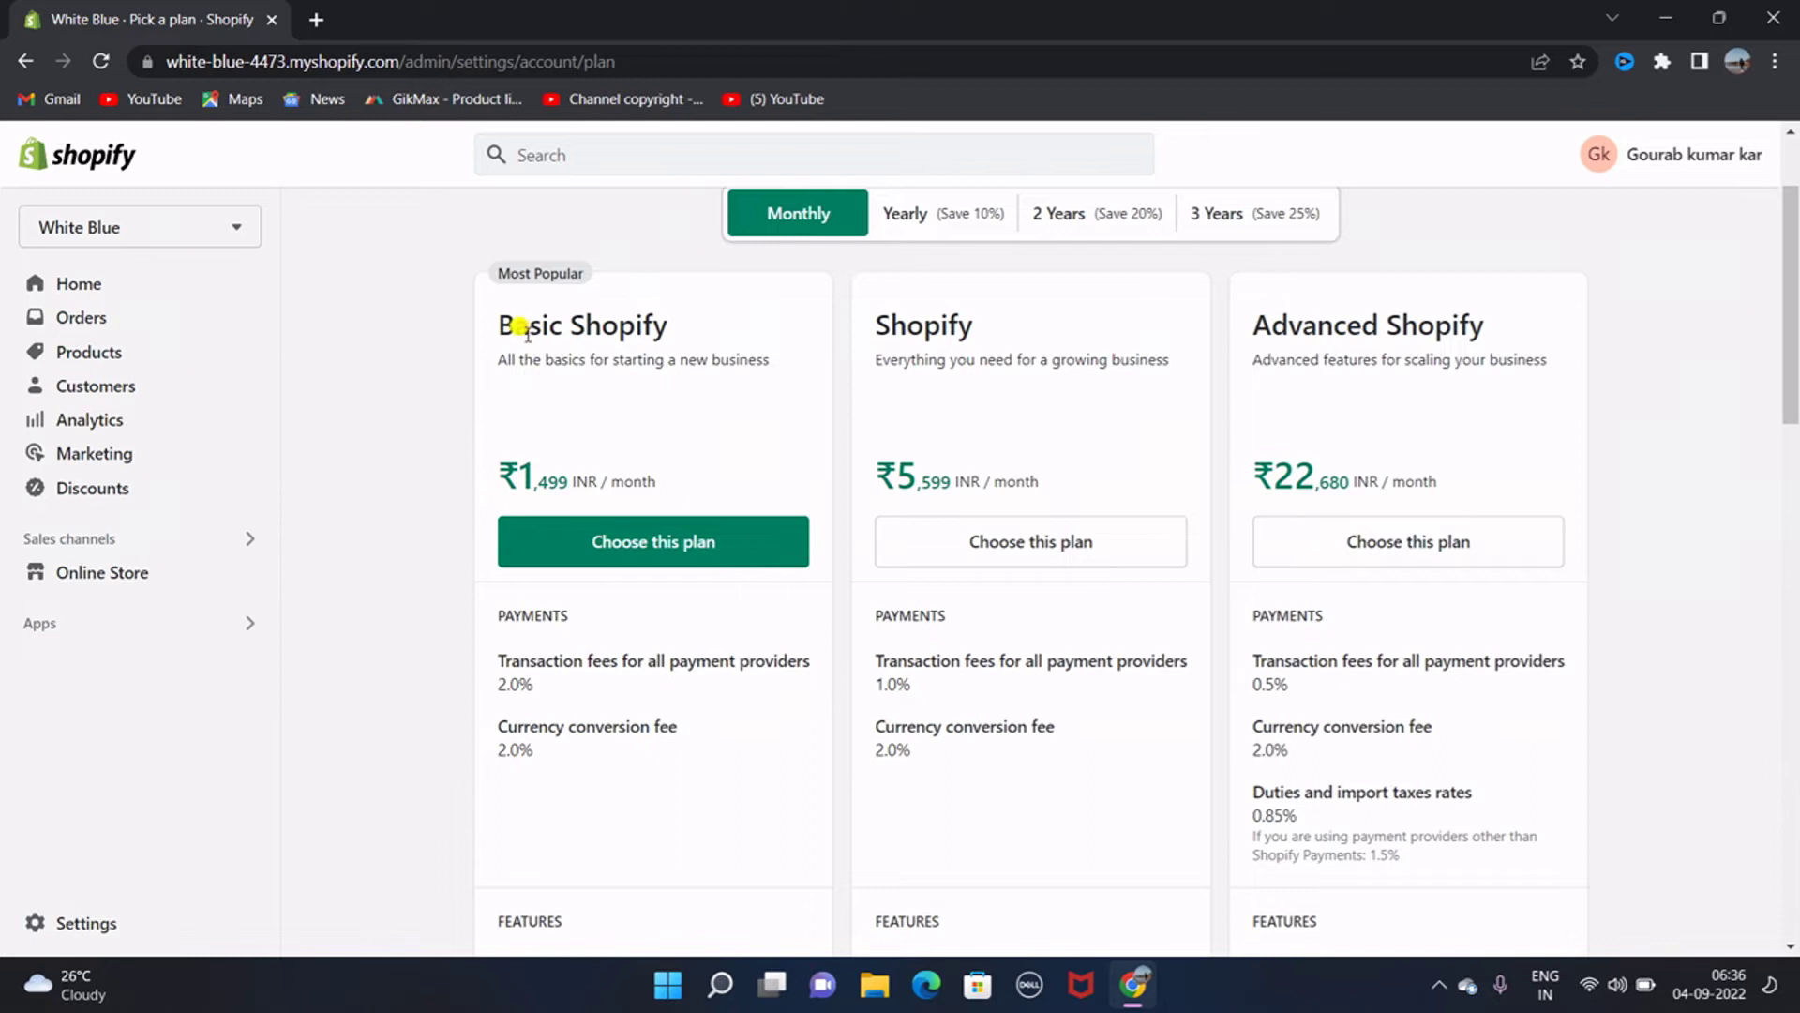
pyautogui.scroll(-1, 612, 361)
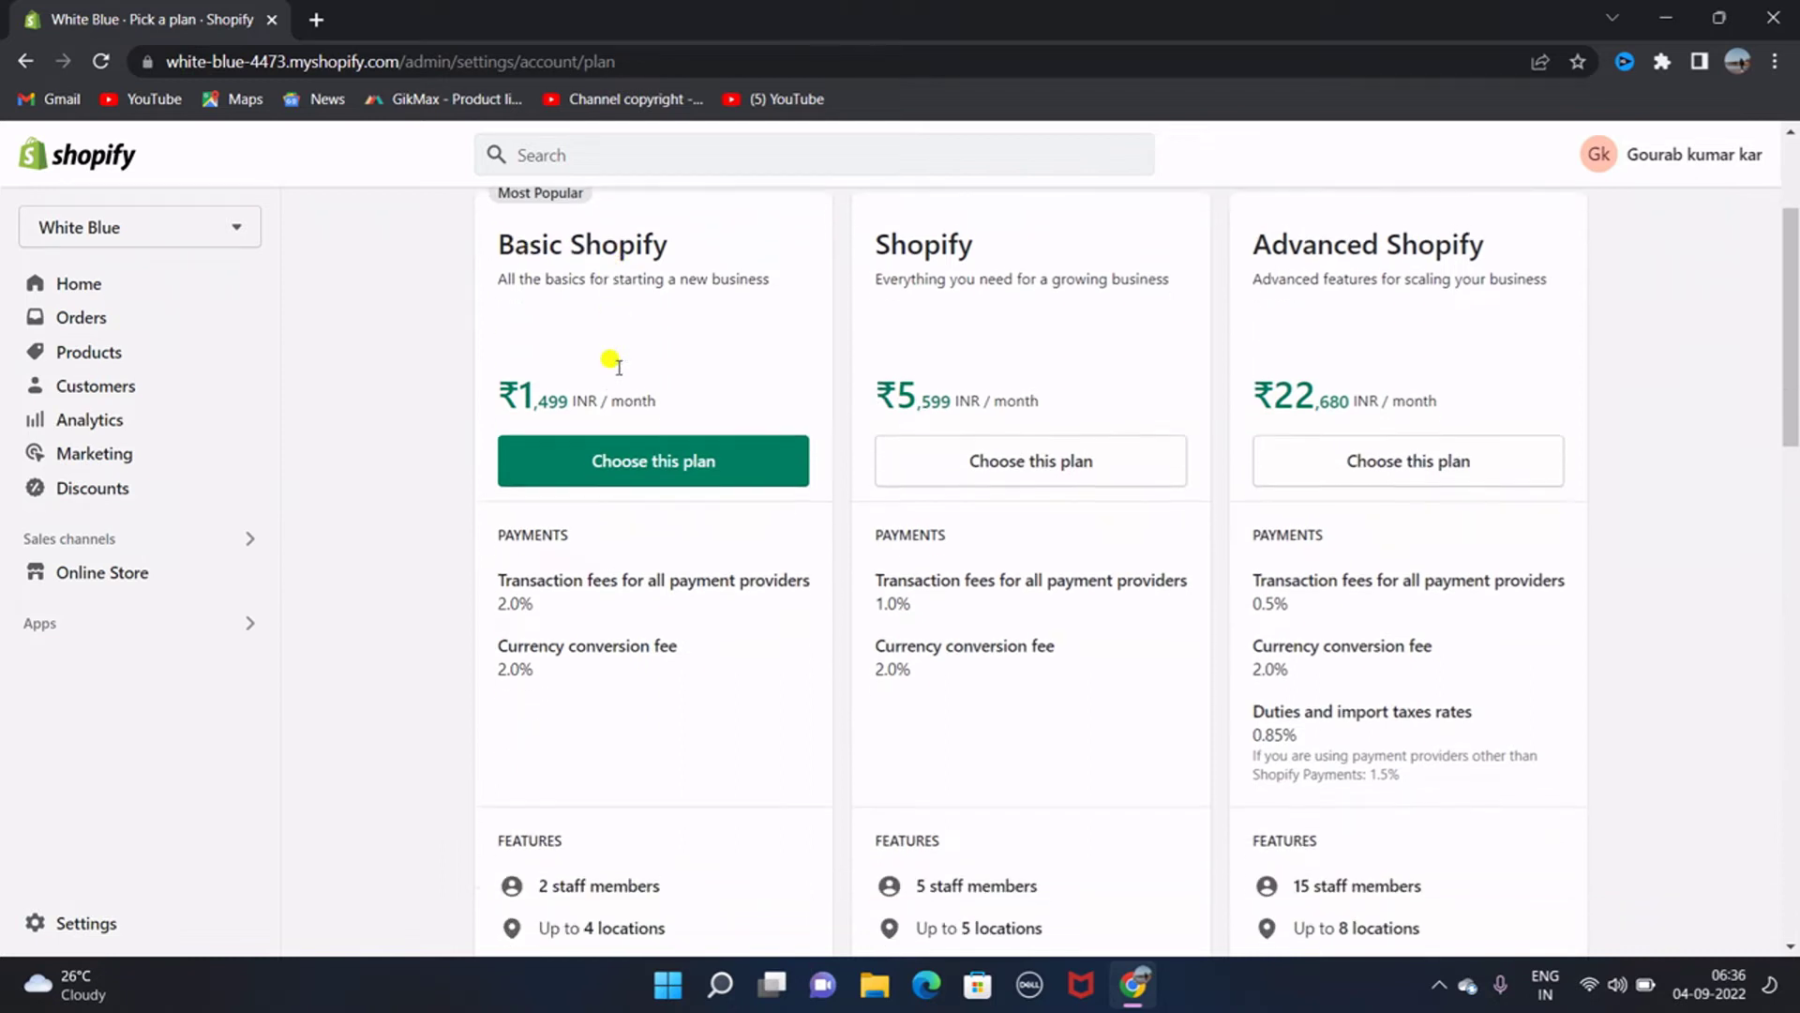
pyautogui.scroll(1, 611, 356)
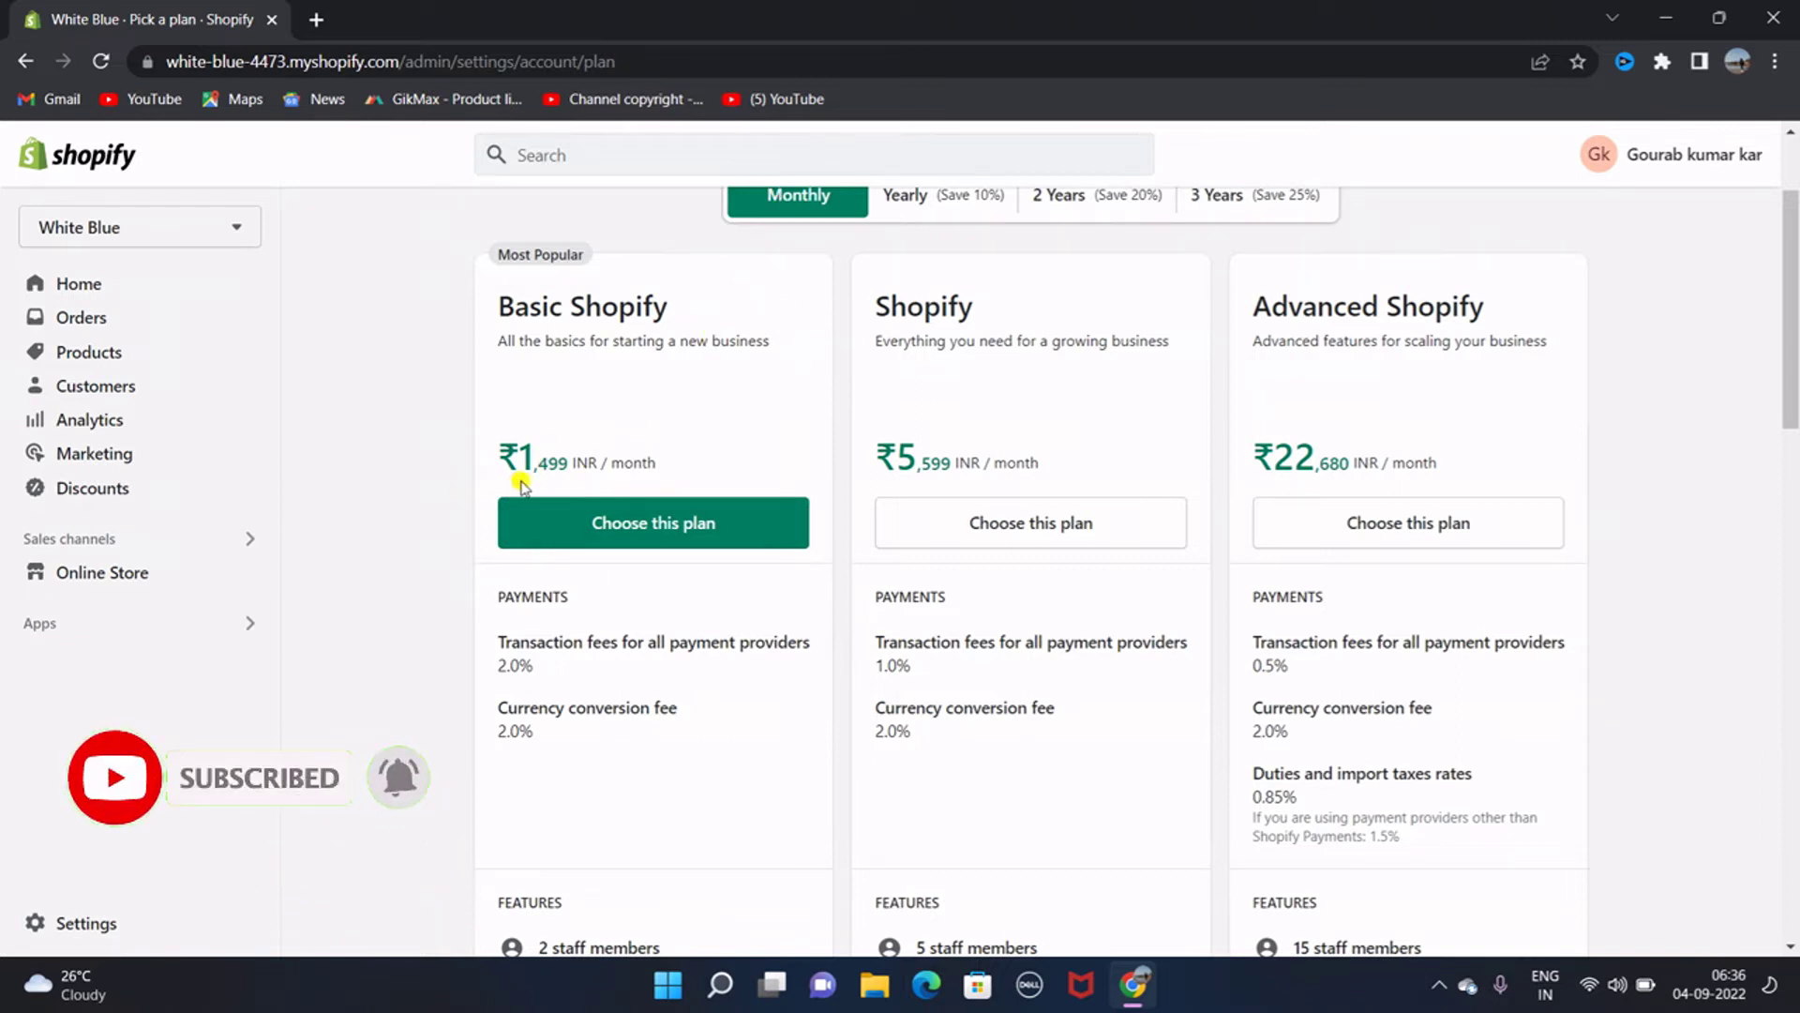
pyautogui.scroll(-5, 554, 466)
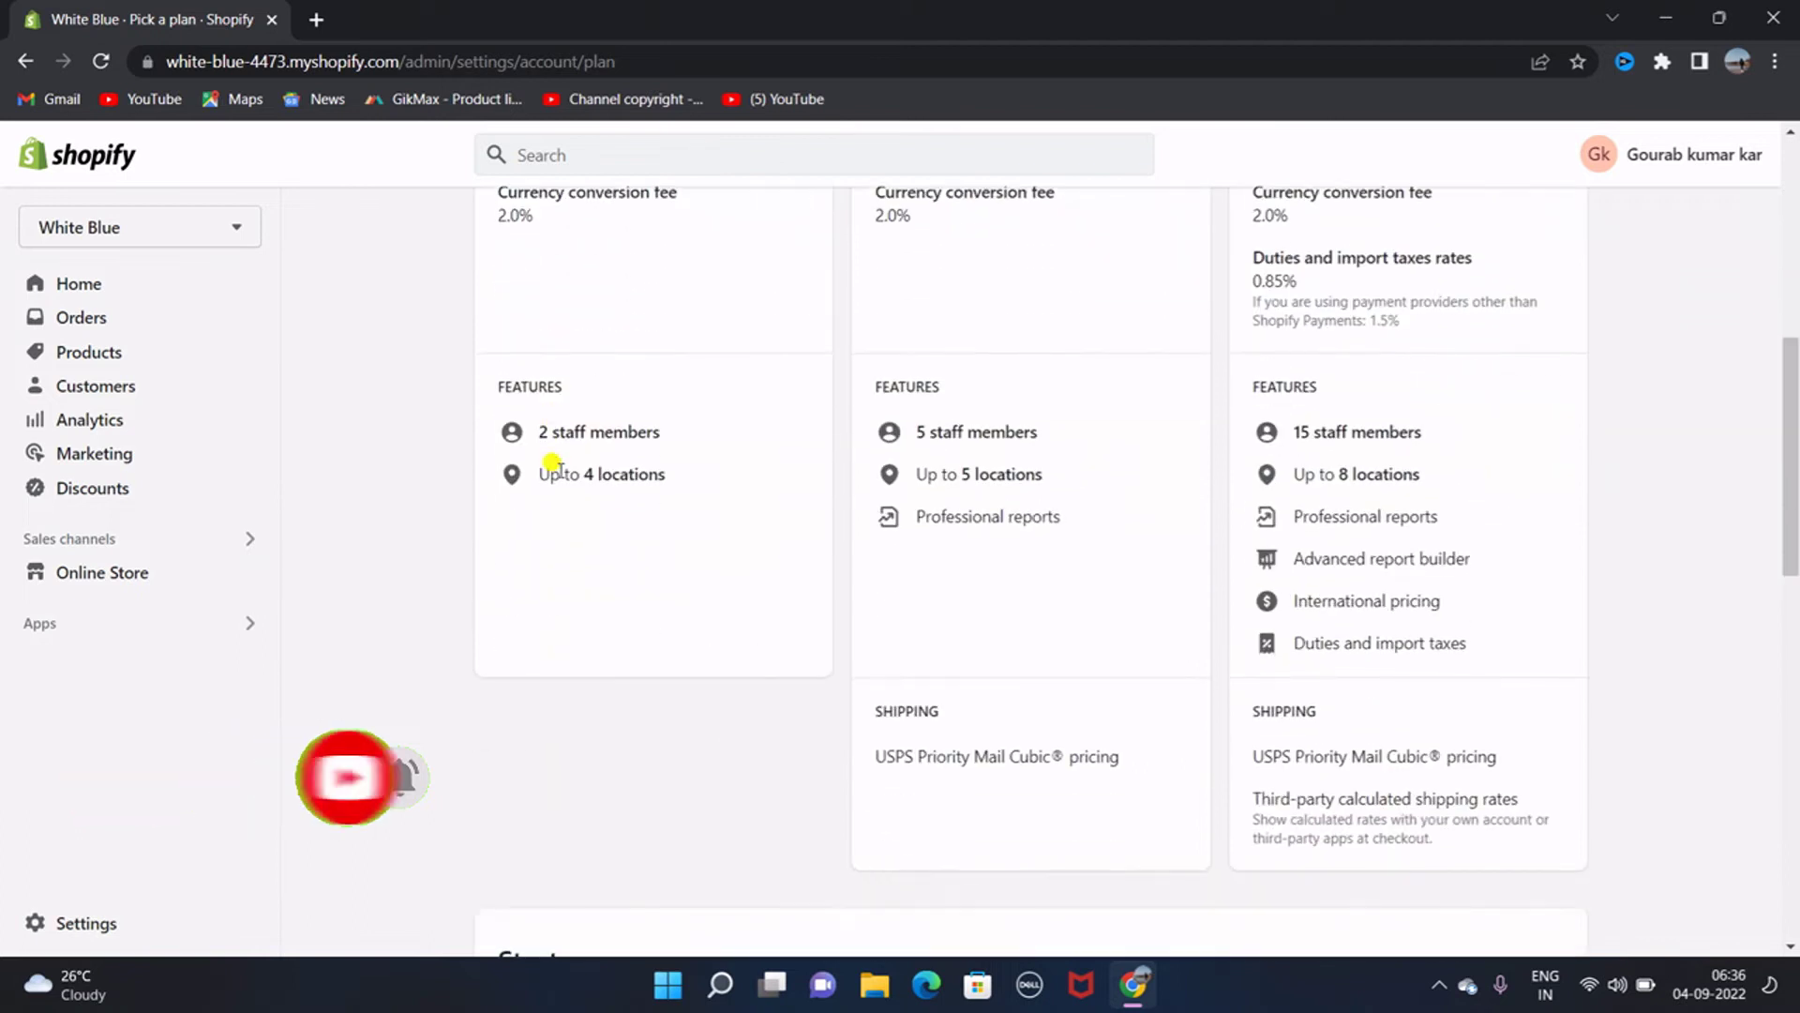
pyautogui.scroll(-5, 554, 464)
pyautogui.scroll(10, 559, 464)
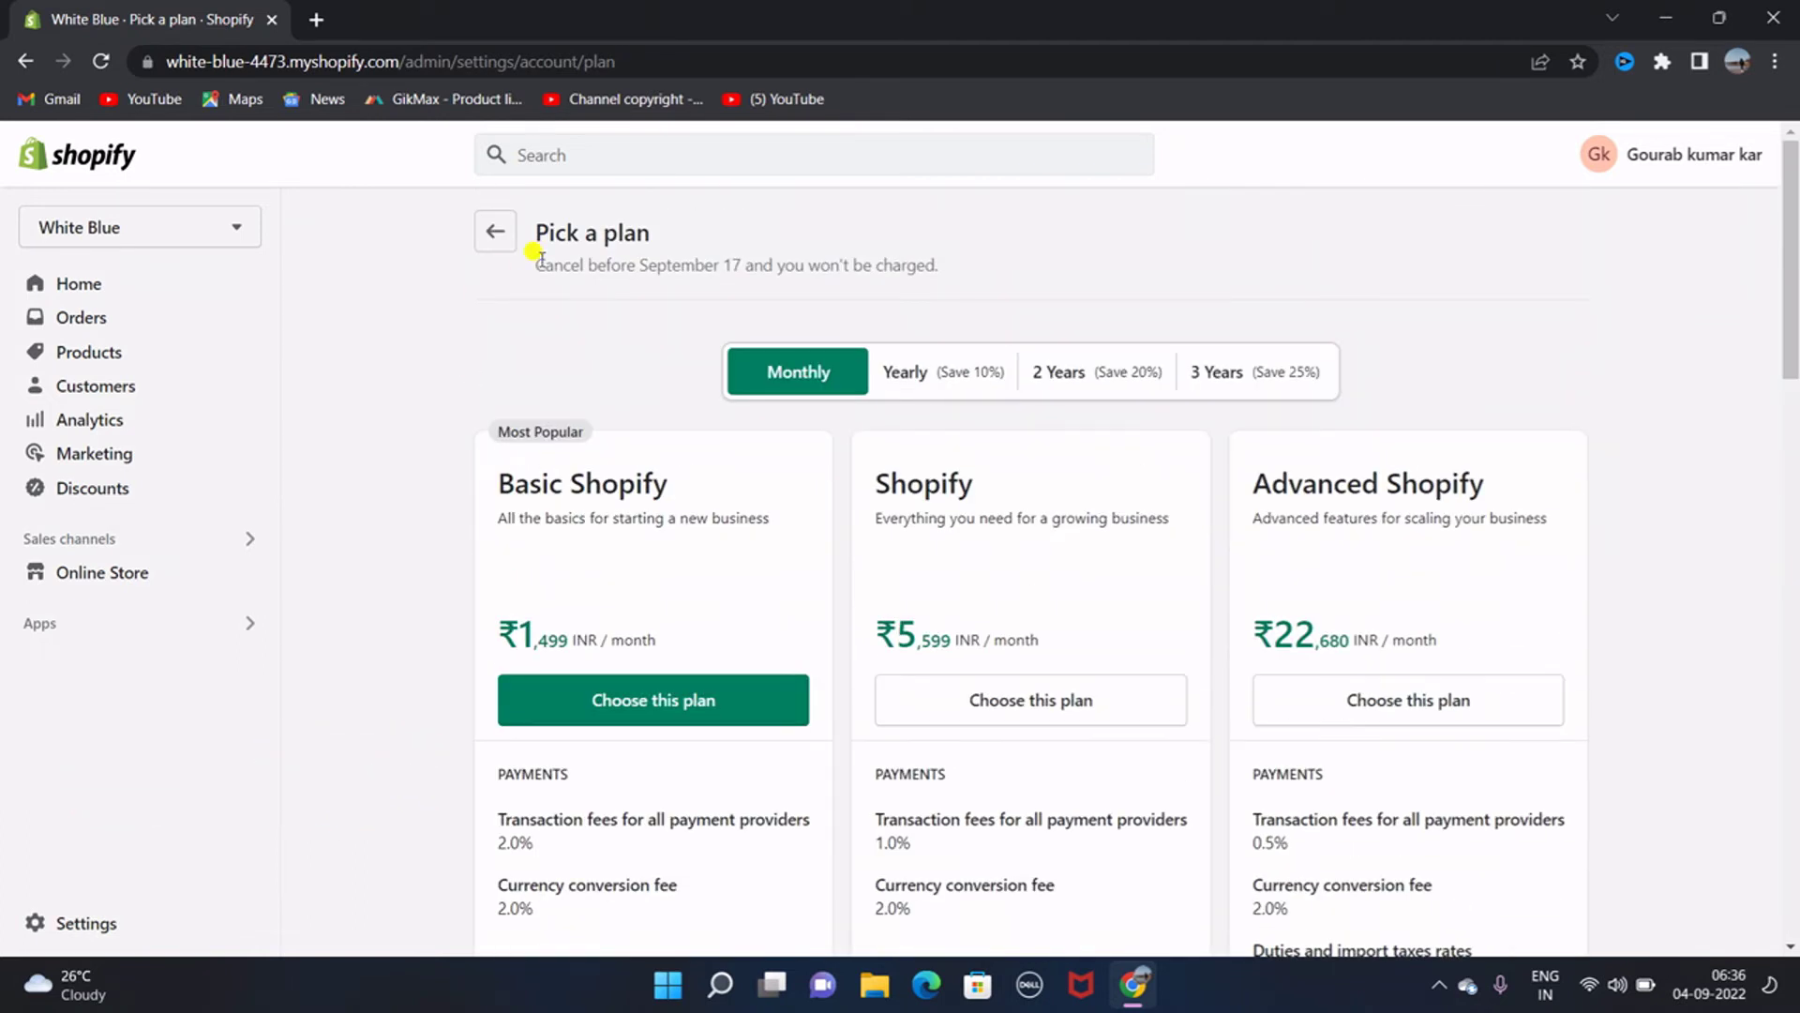
pyautogui.click(494, 235)
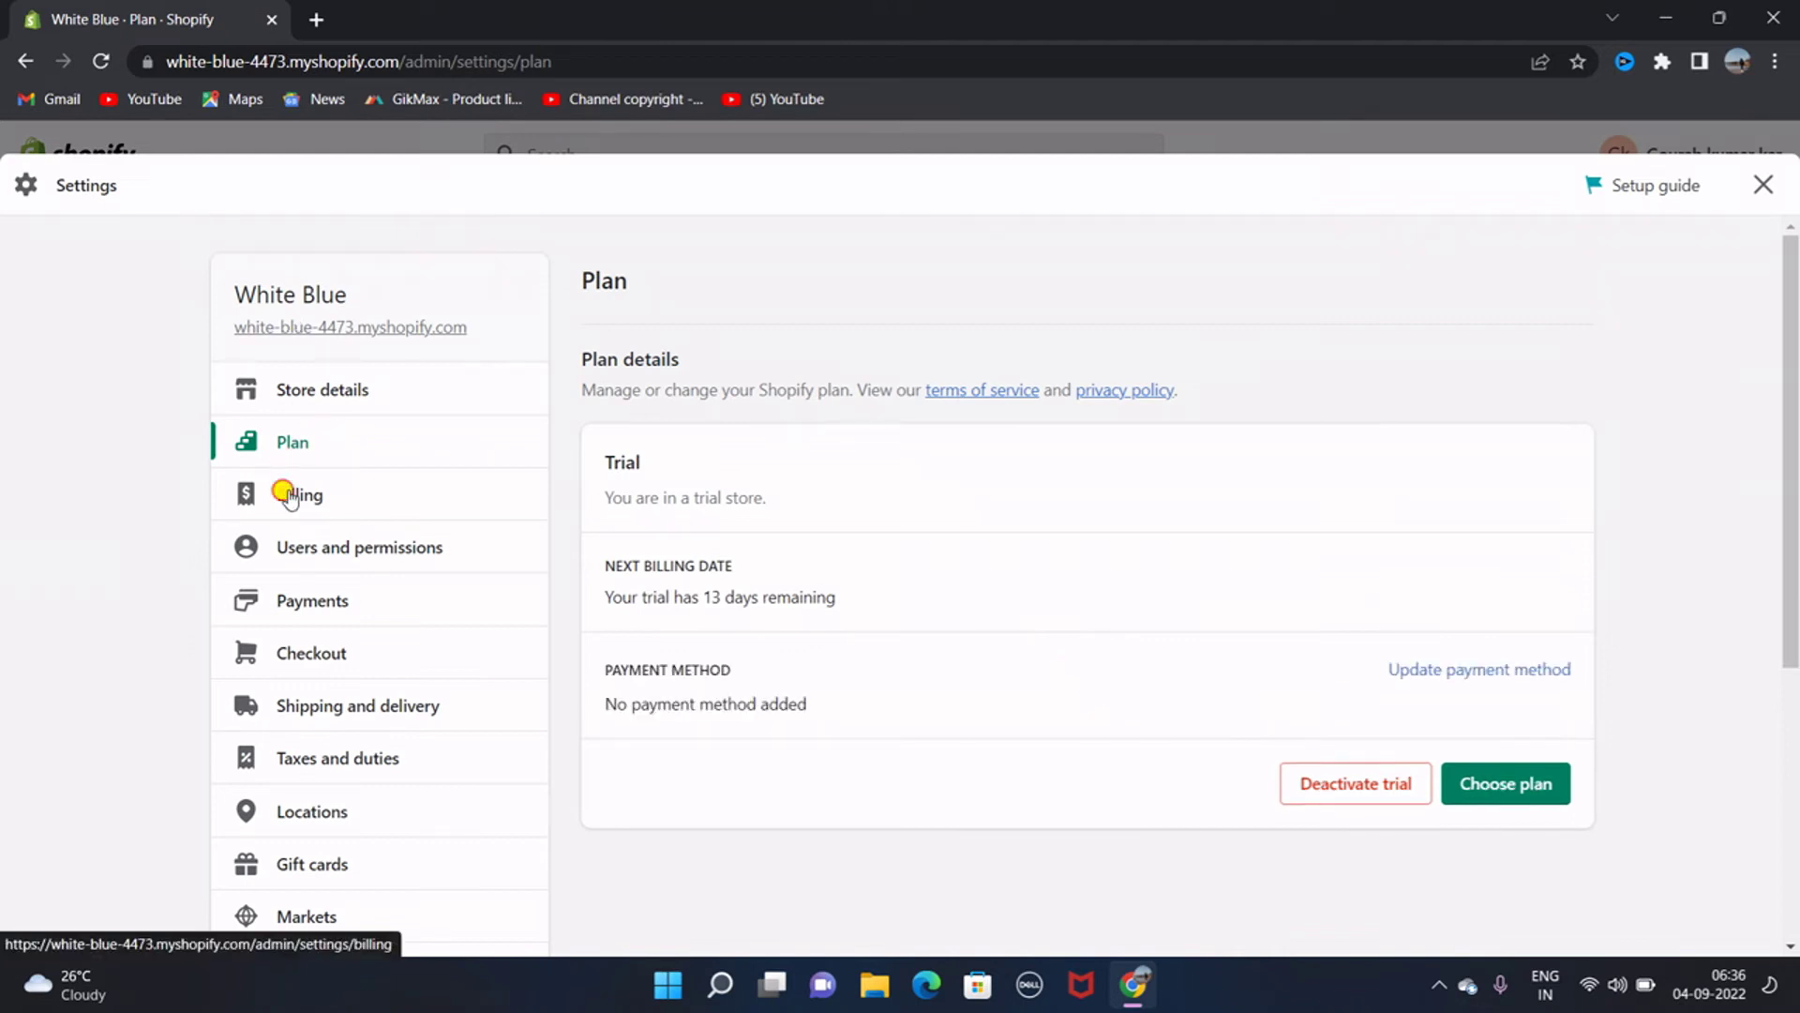
# - View the UPI ID verification form in the Billing settings and close it without entering anything
pyautogui.click(289, 495)
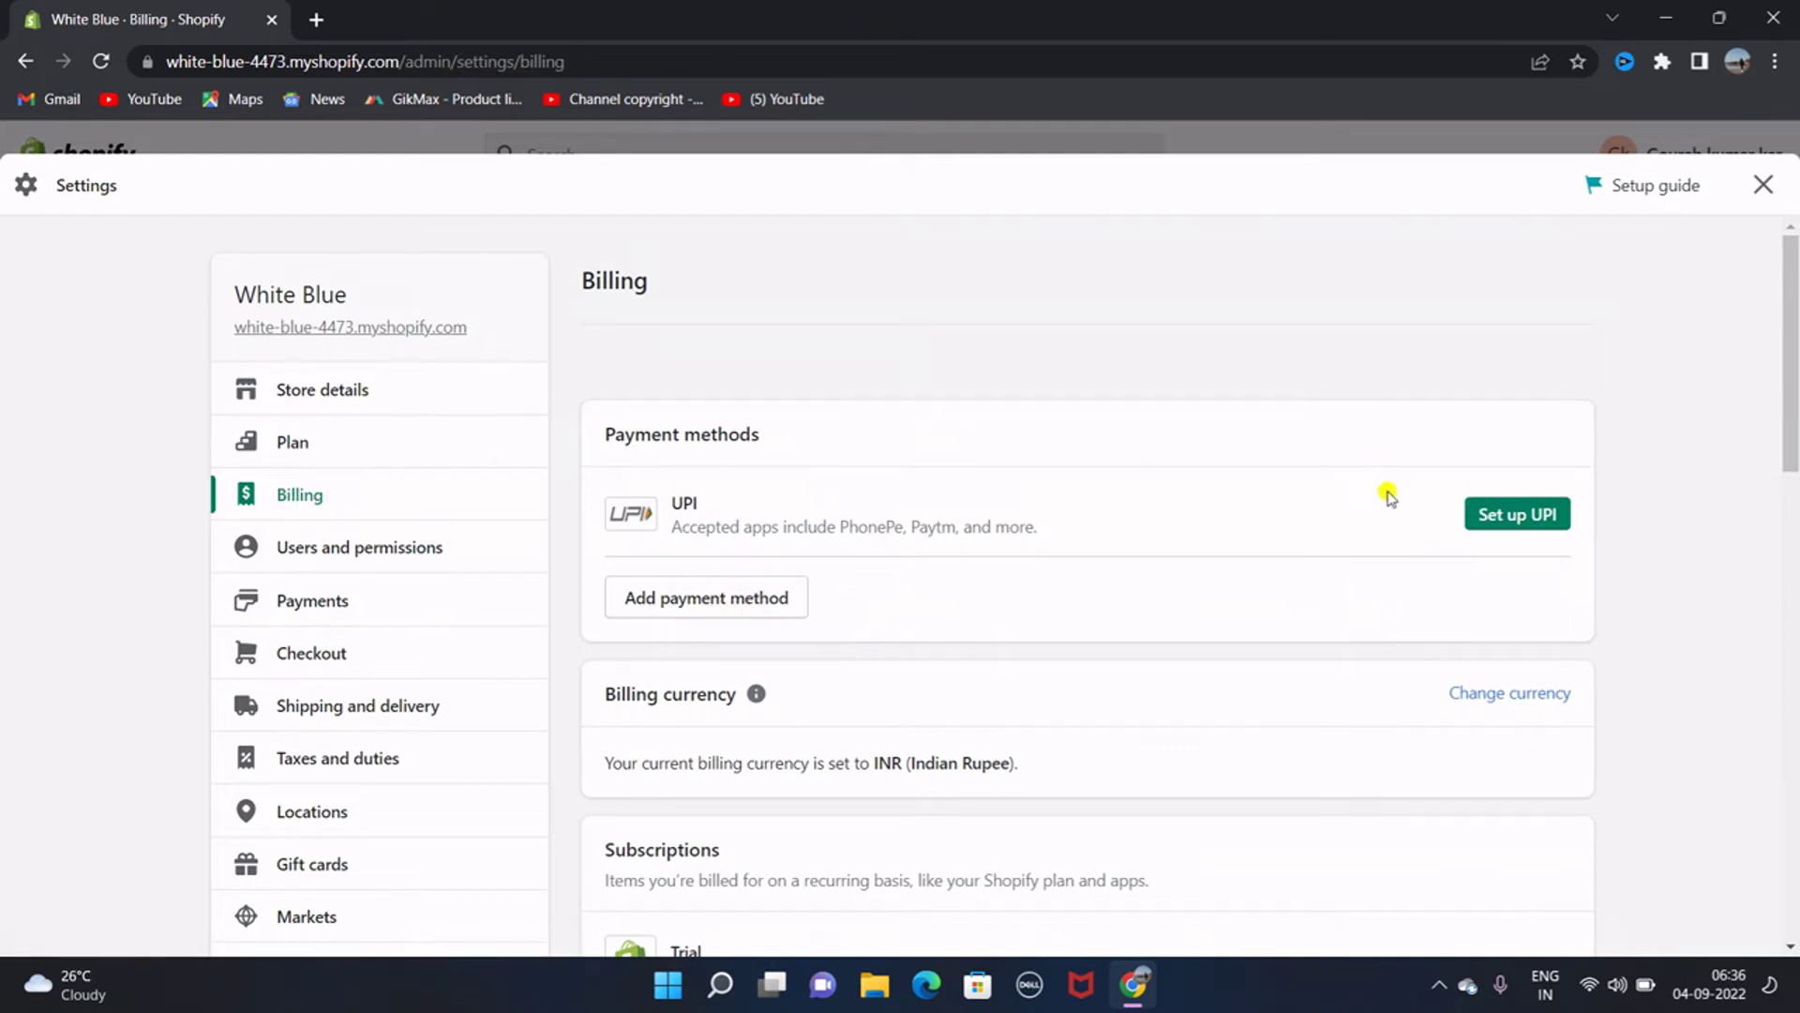
pyautogui.click(1507, 517)
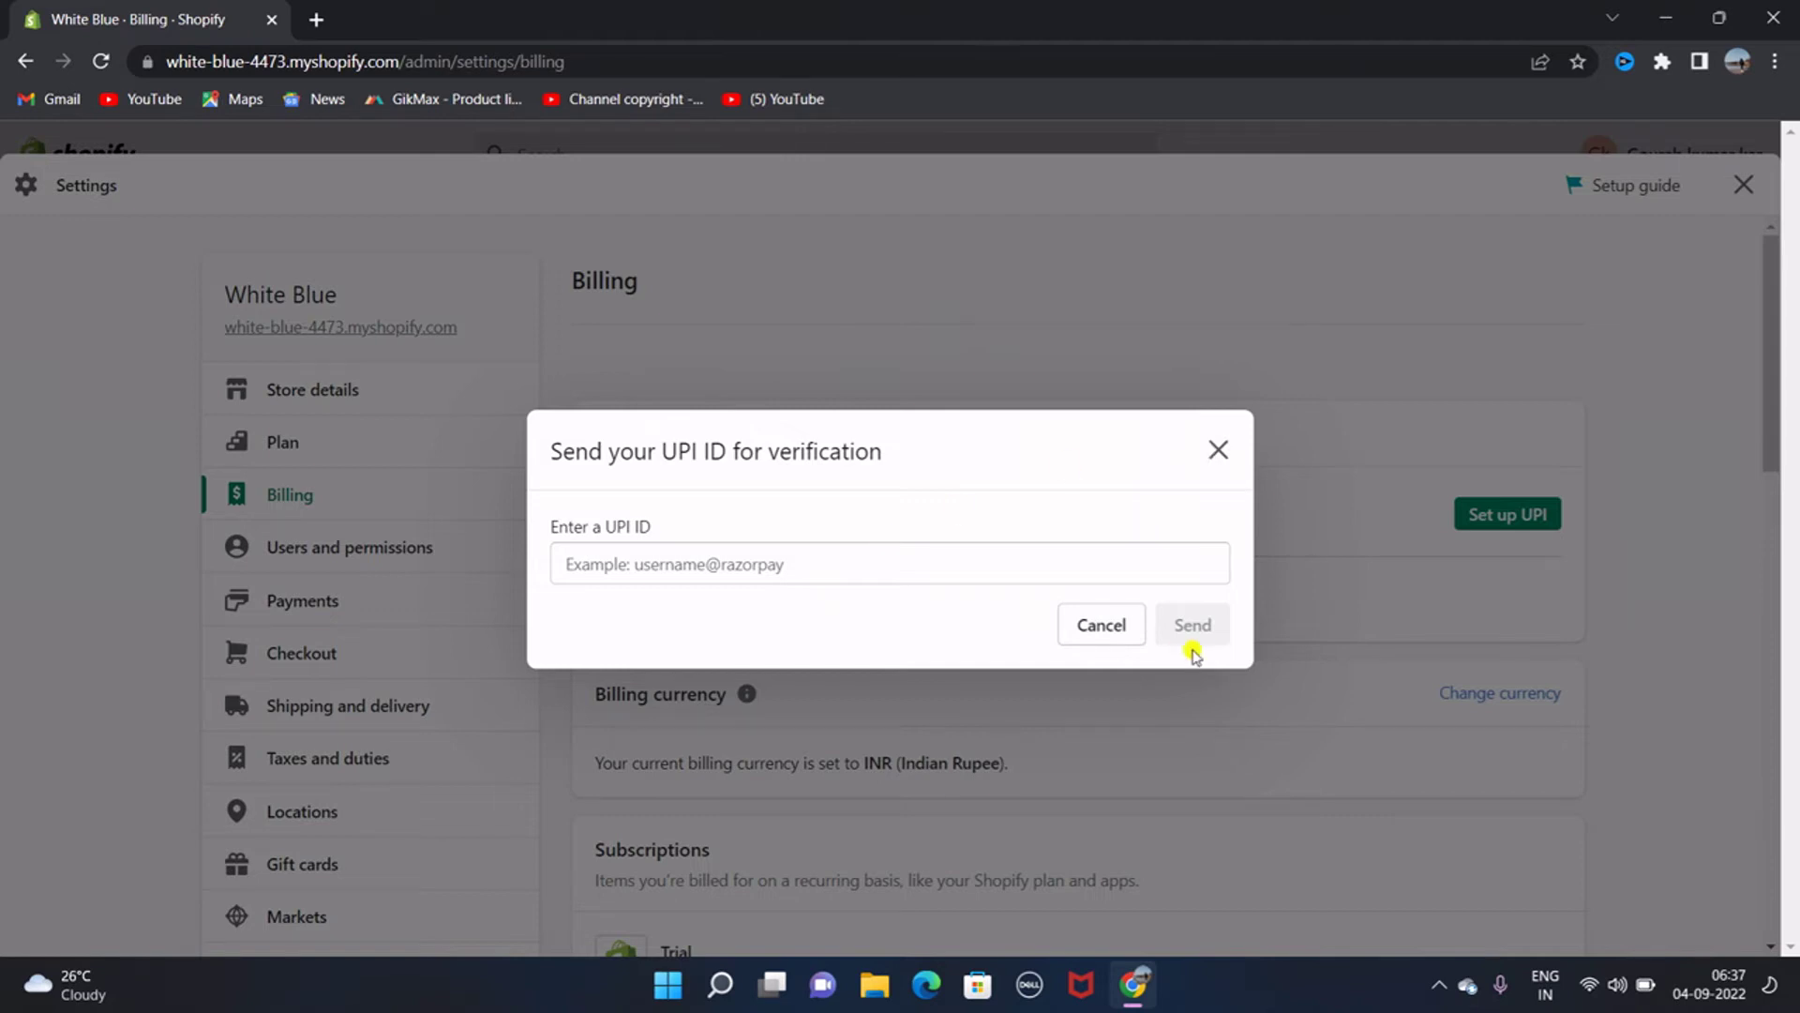
pyautogui.click(1218, 452)
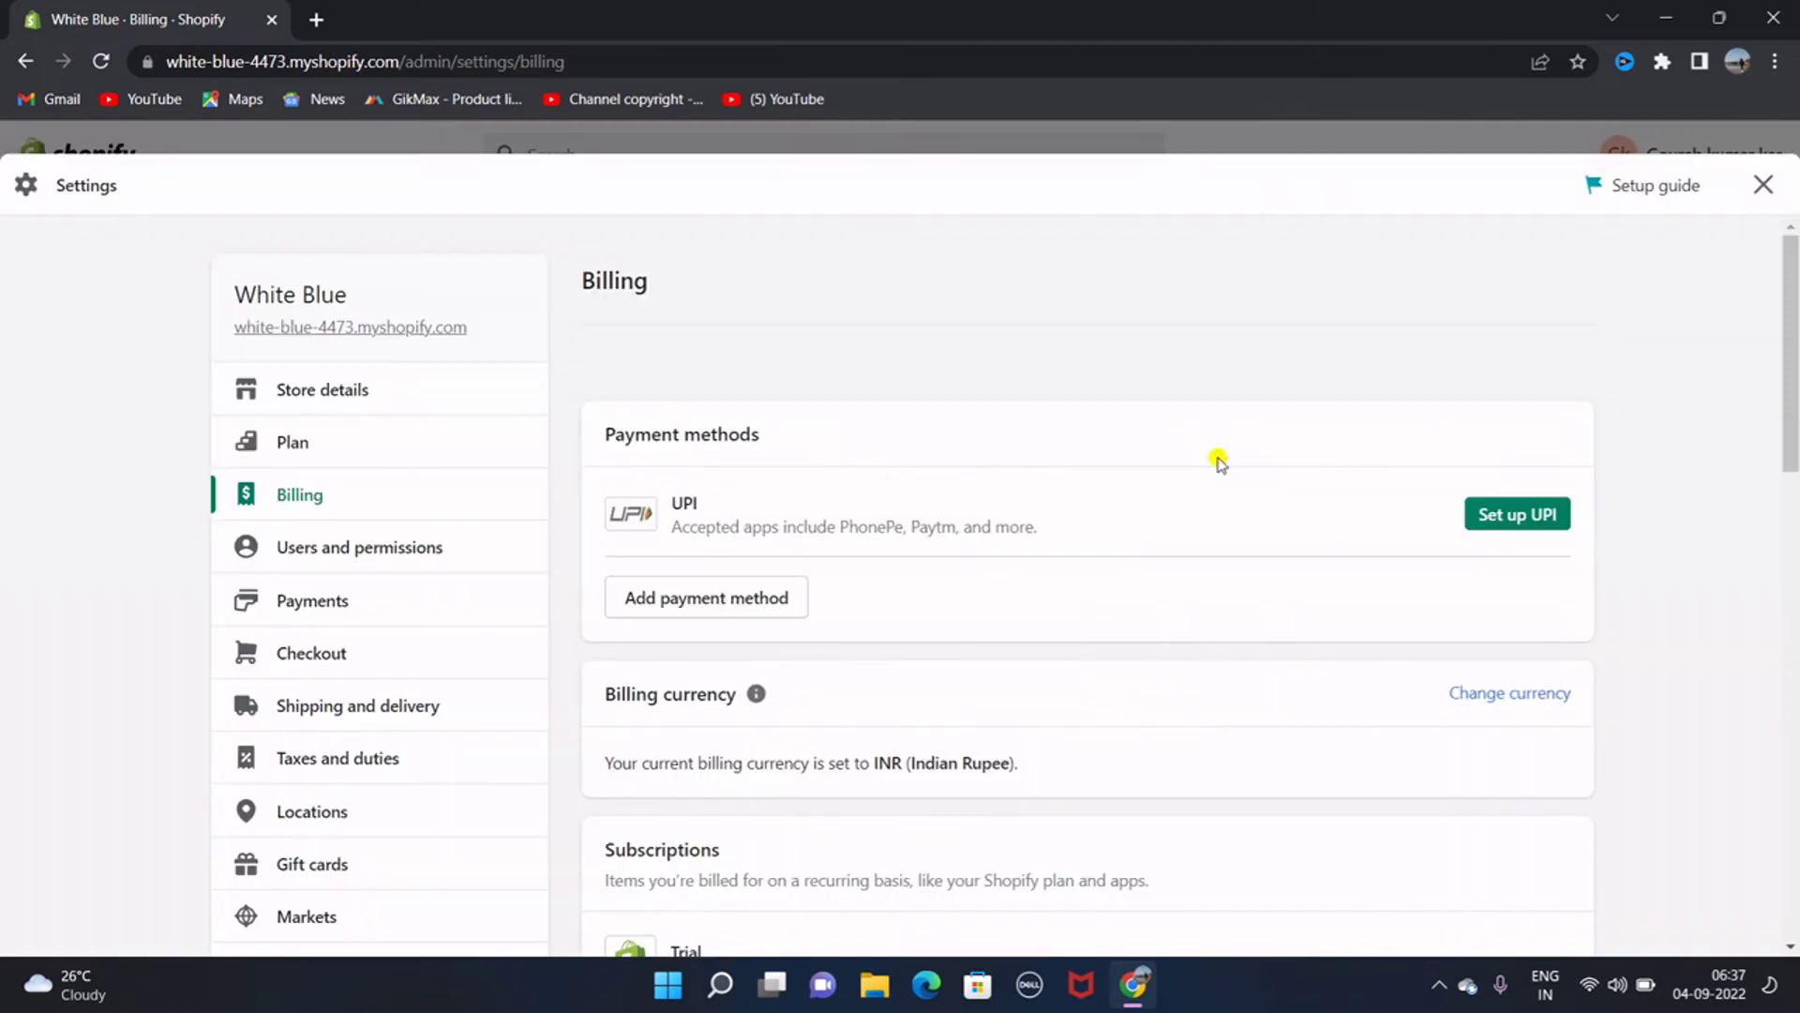
# - Examine the credit card and billing address fields for adding a billing payment method, and close the form unfilled
pyautogui.click(729, 601)
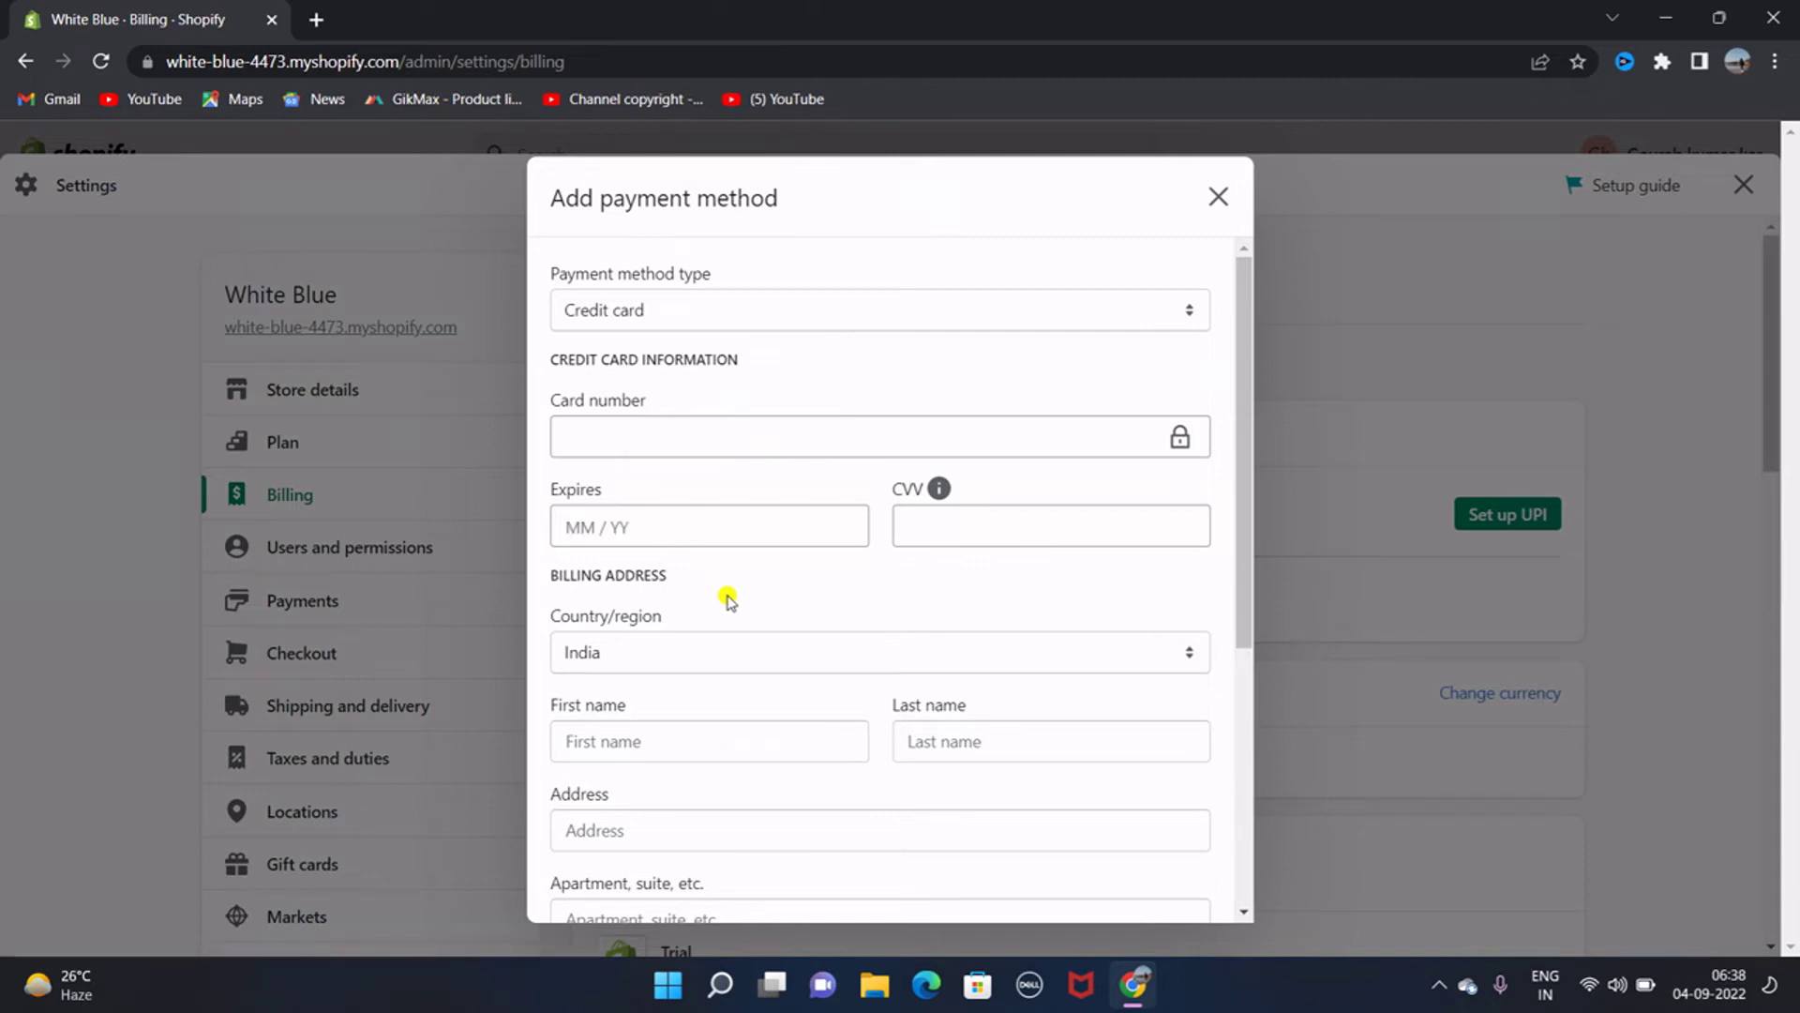
pyautogui.scroll(-3, 730, 600)
pyautogui.scroll(3, 729, 600)
pyautogui.scroll(-5, 730, 600)
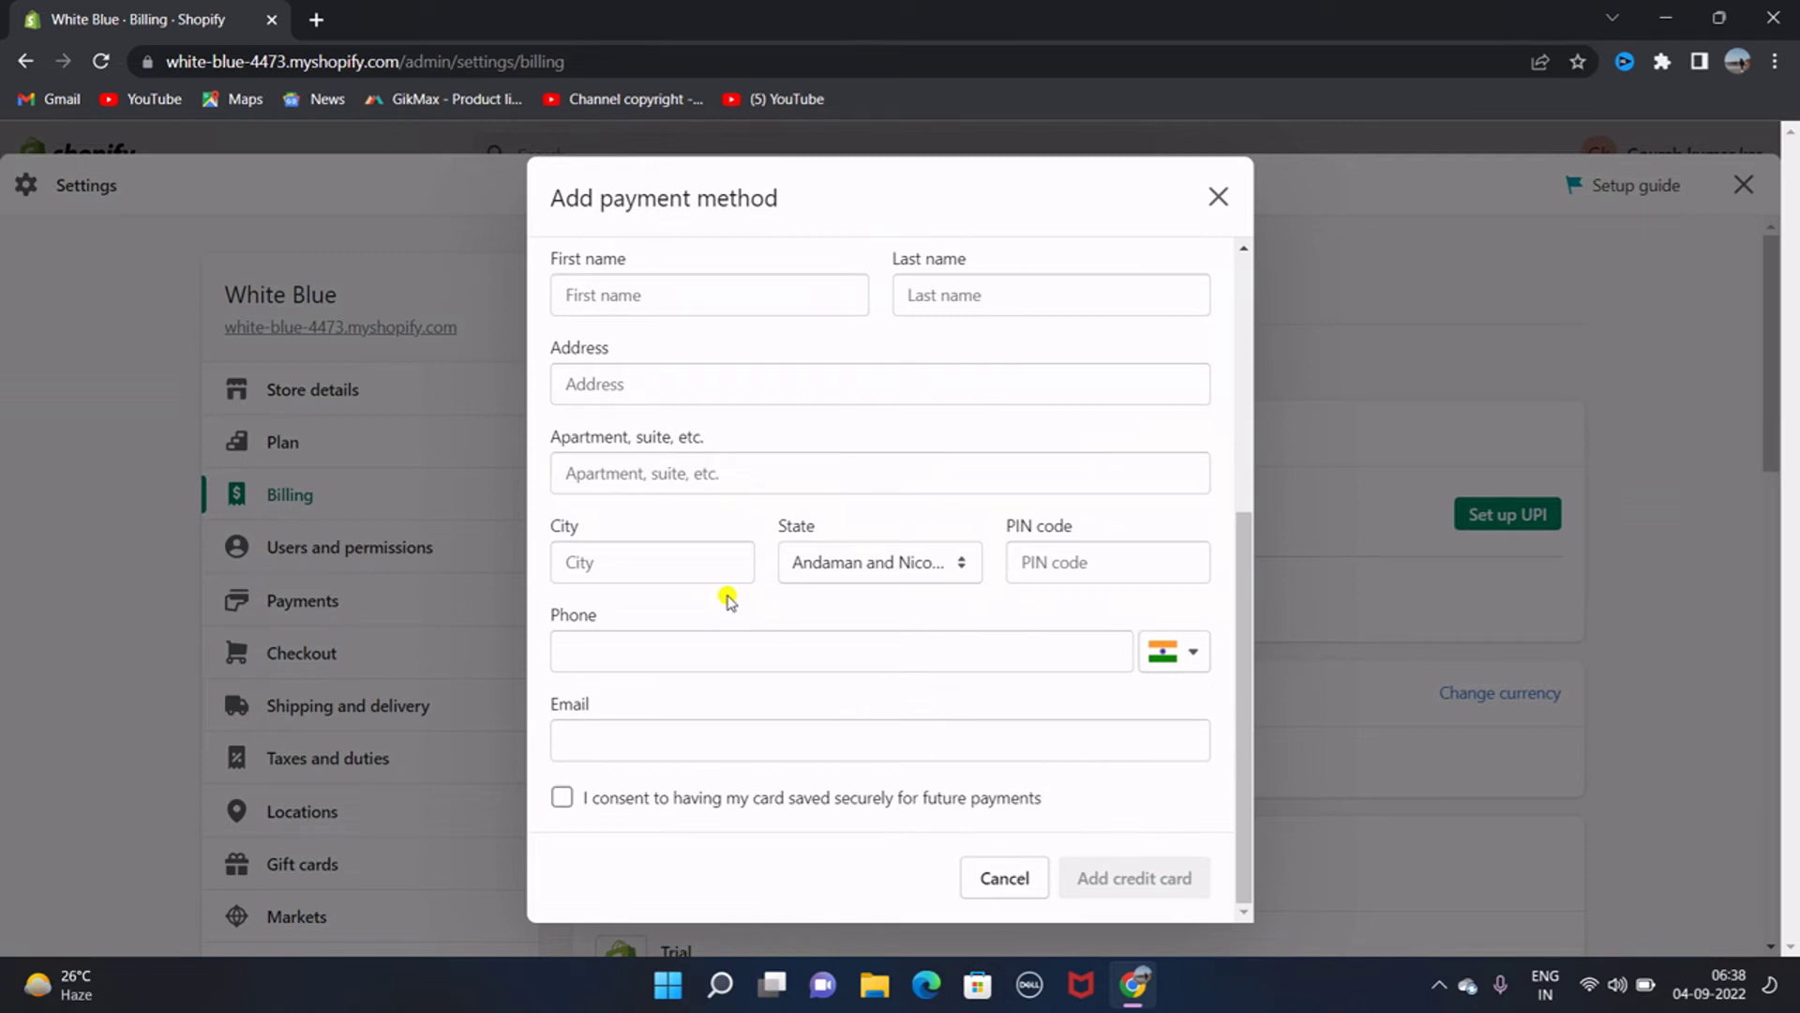
pyautogui.scroll(5, 730, 600)
pyautogui.scroll(-5, 729, 600)
pyautogui.click(1217, 199)
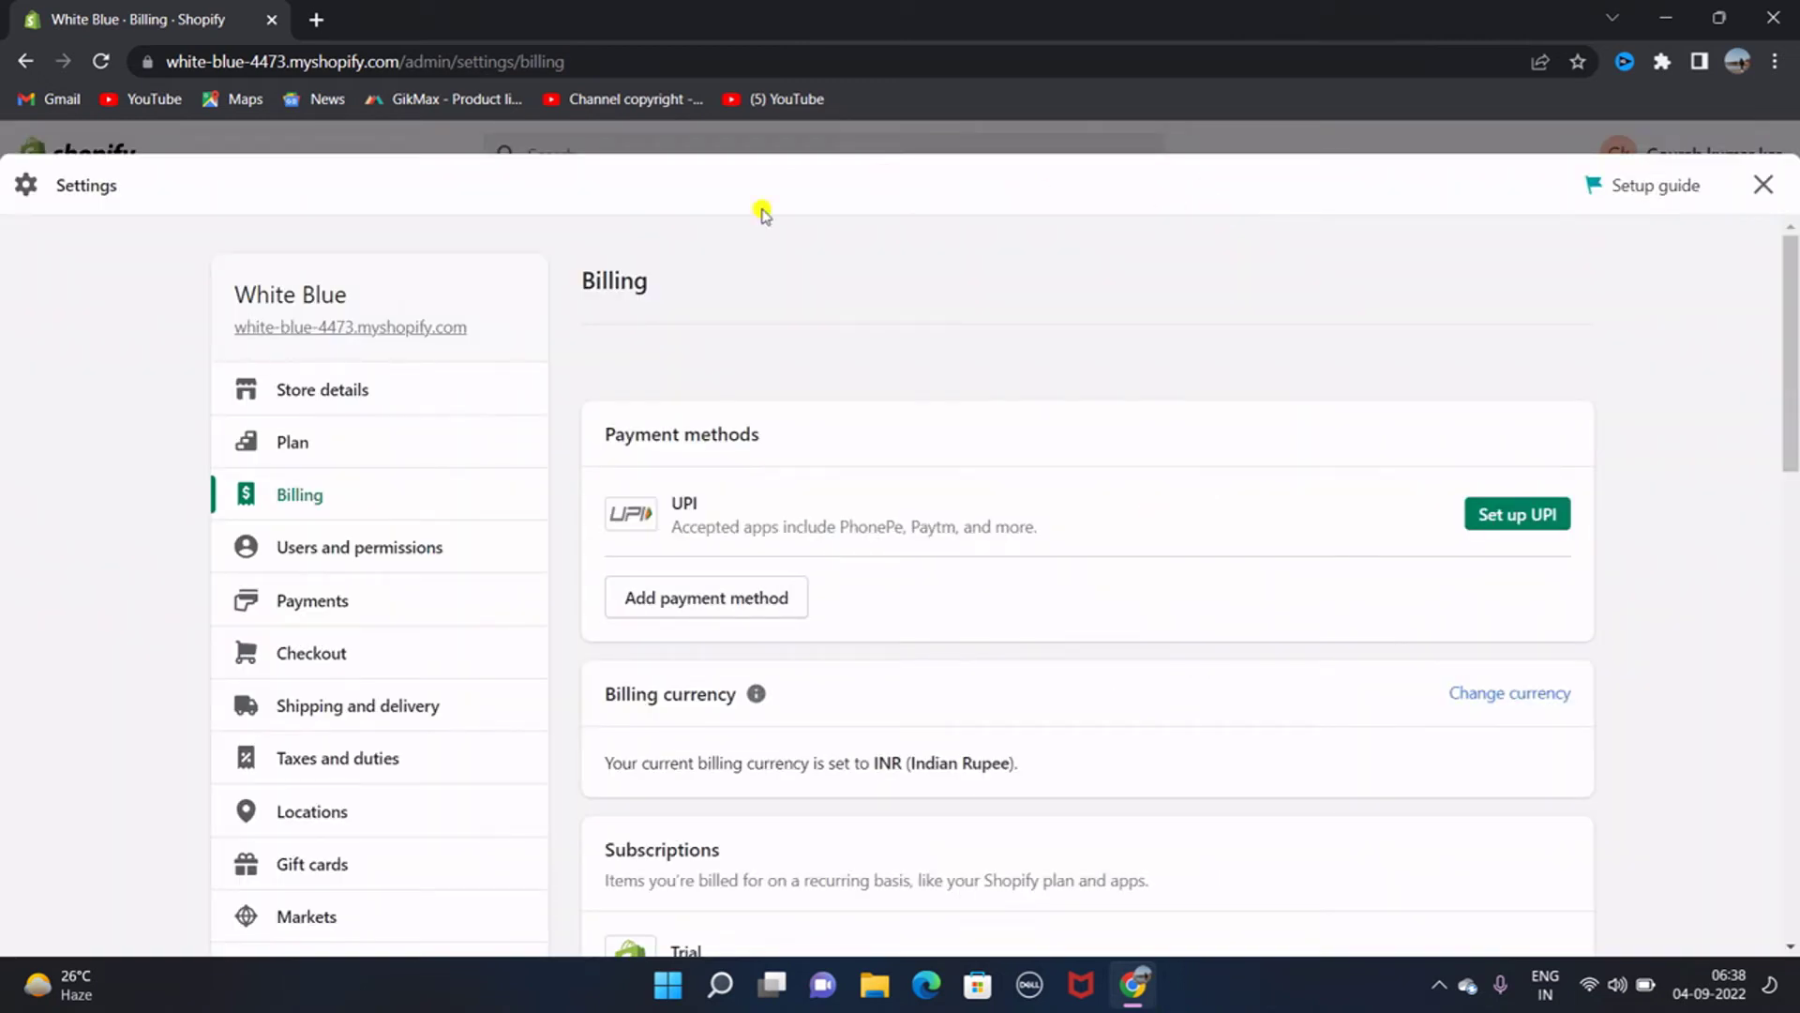
# - Choose the Basic Shopify plan with monthly billing, review its confirmation page, and leave without starting the plan
pyautogui.click(343, 445)
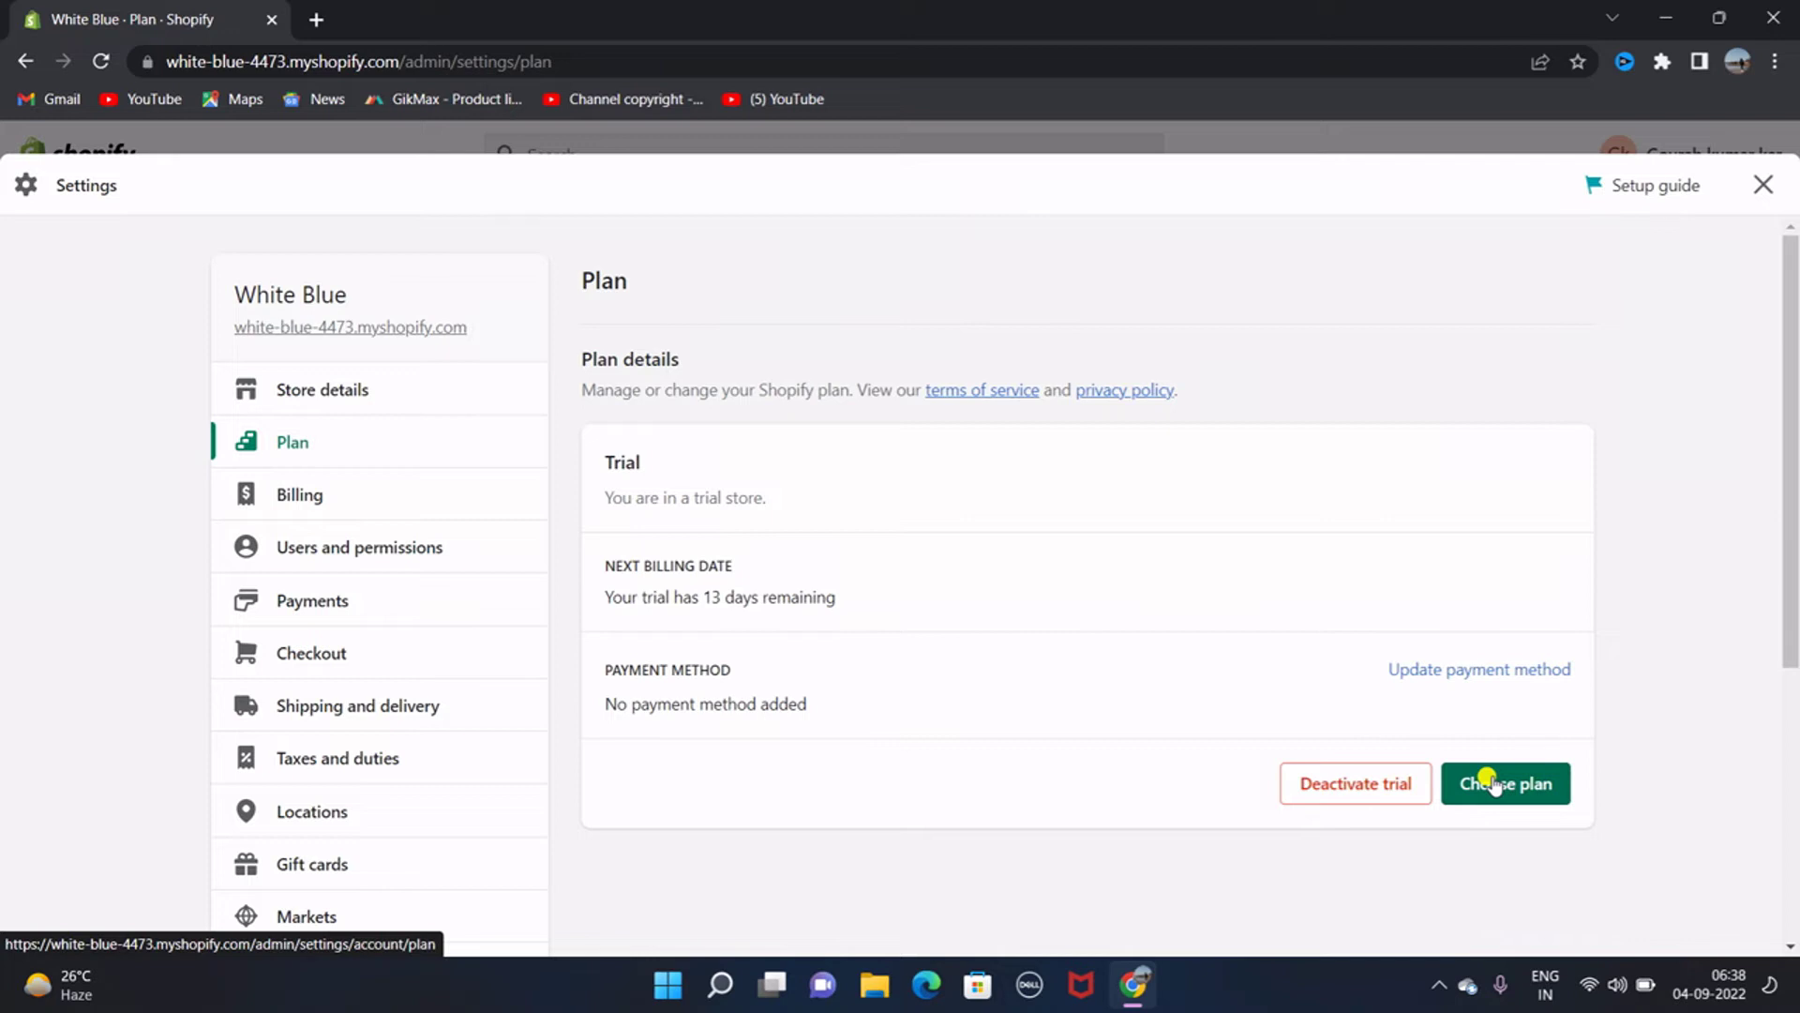
pyautogui.click(1492, 784)
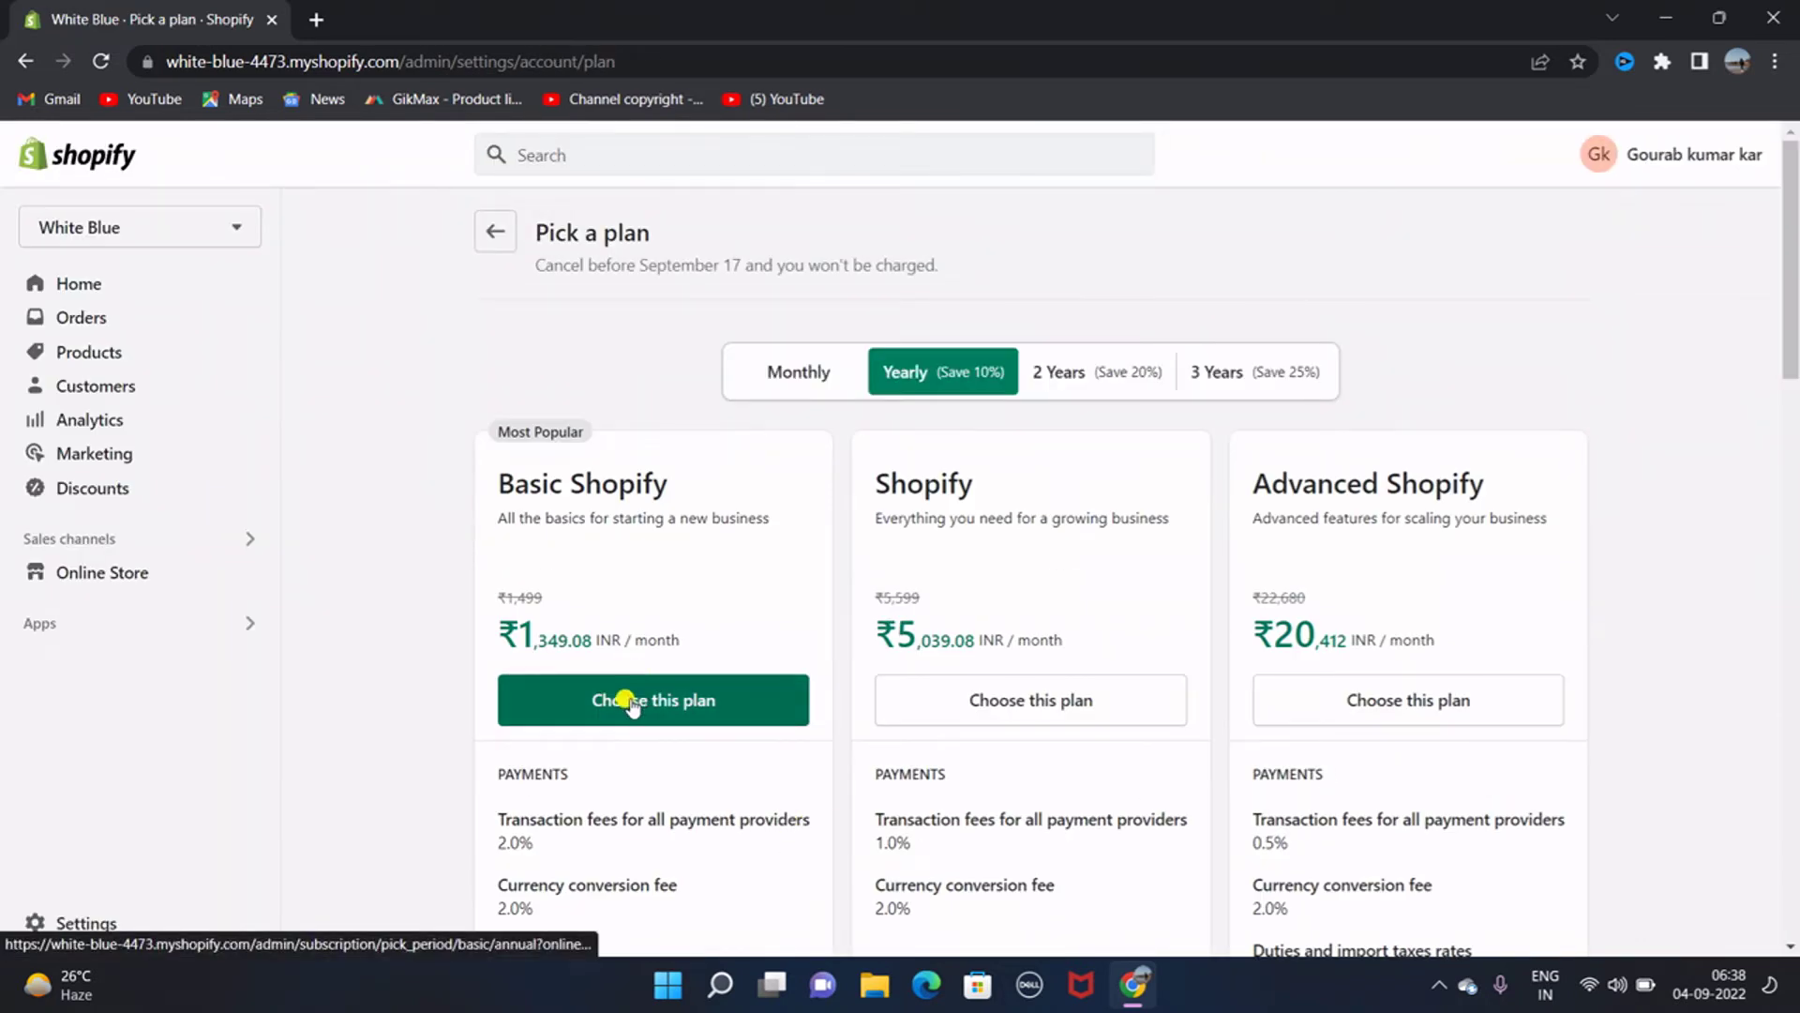
pyautogui.click(769, 362)
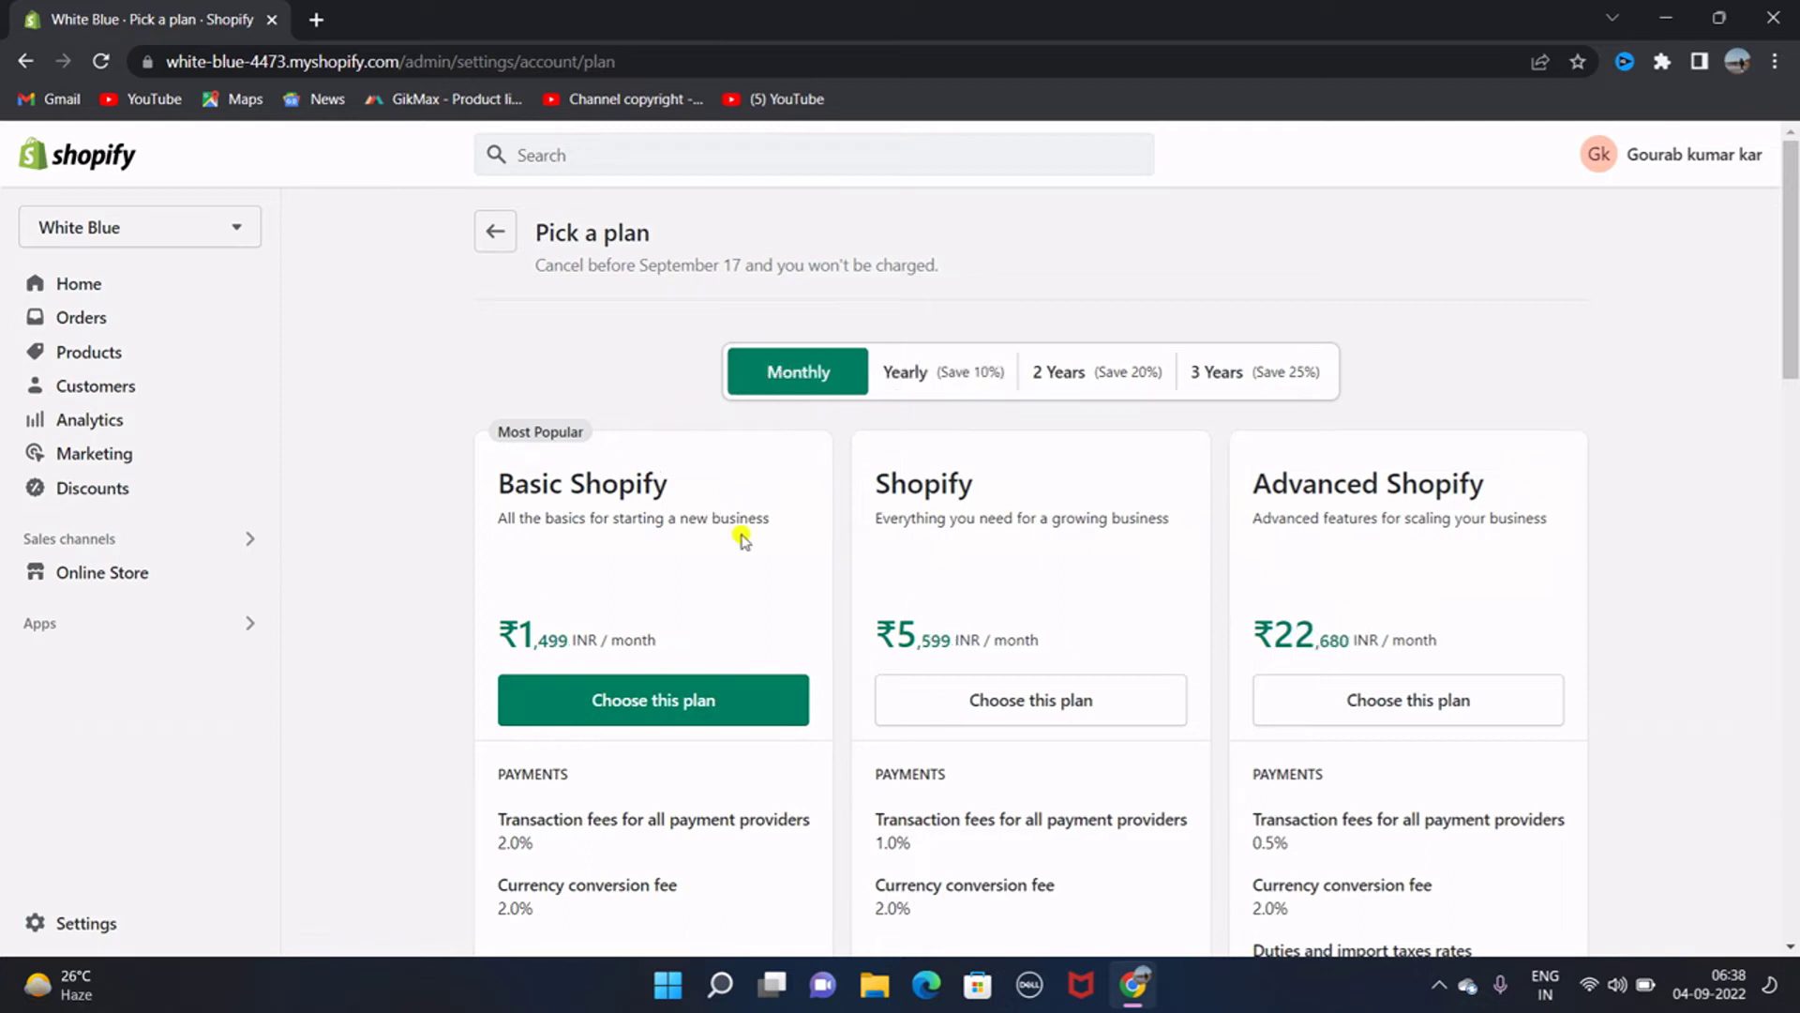
pyautogui.click(633, 708)
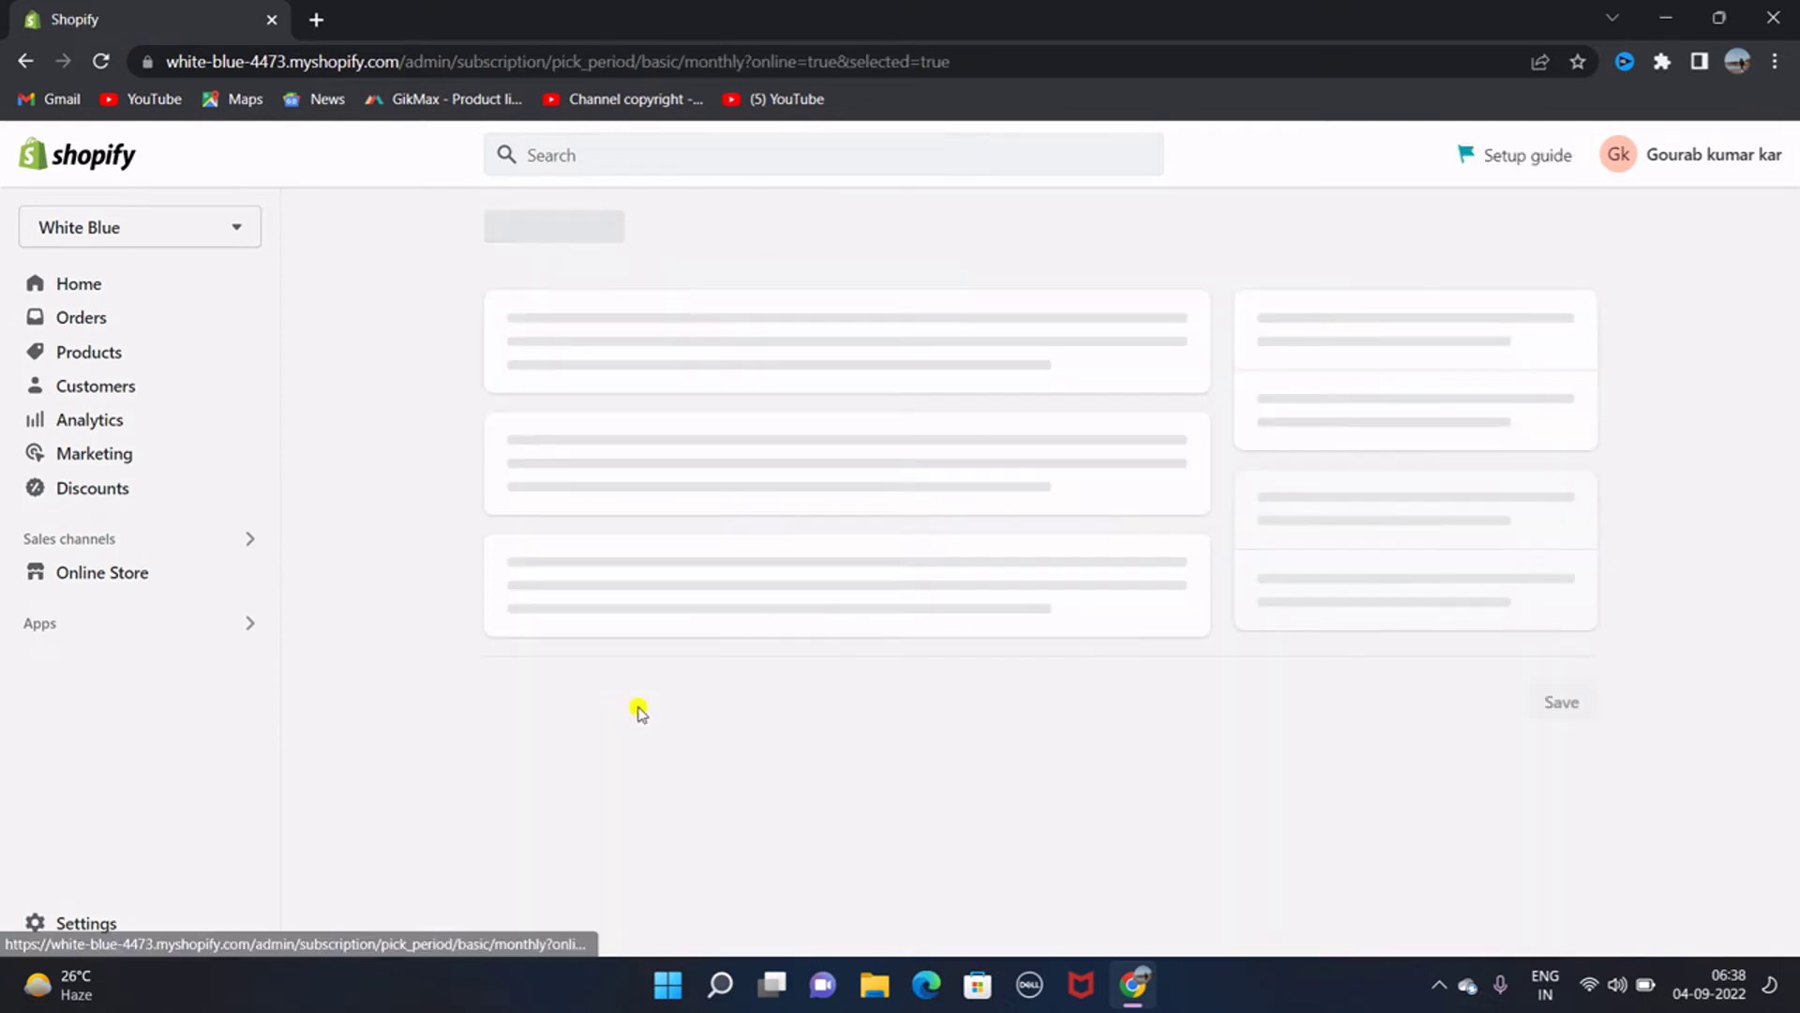
pyautogui.scroll(-4, 715, 691)
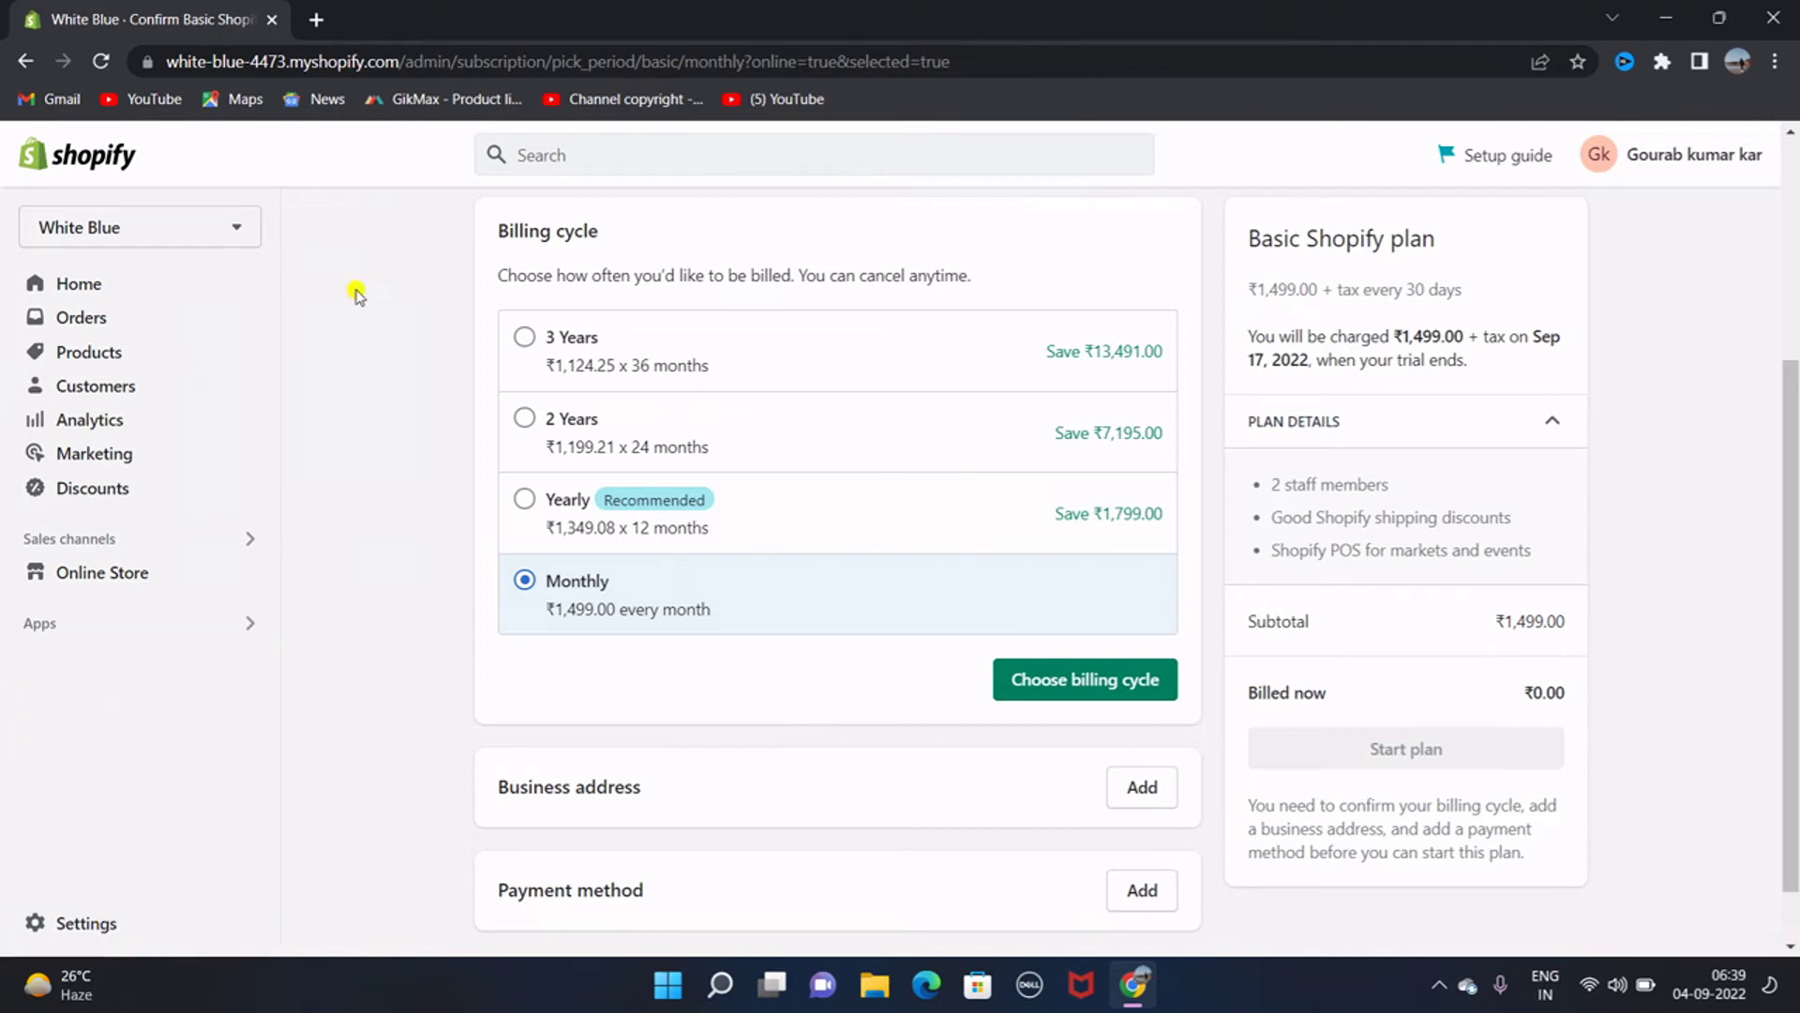
pyautogui.scroll(3, 647, 468)
pyautogui.click(491, 225)
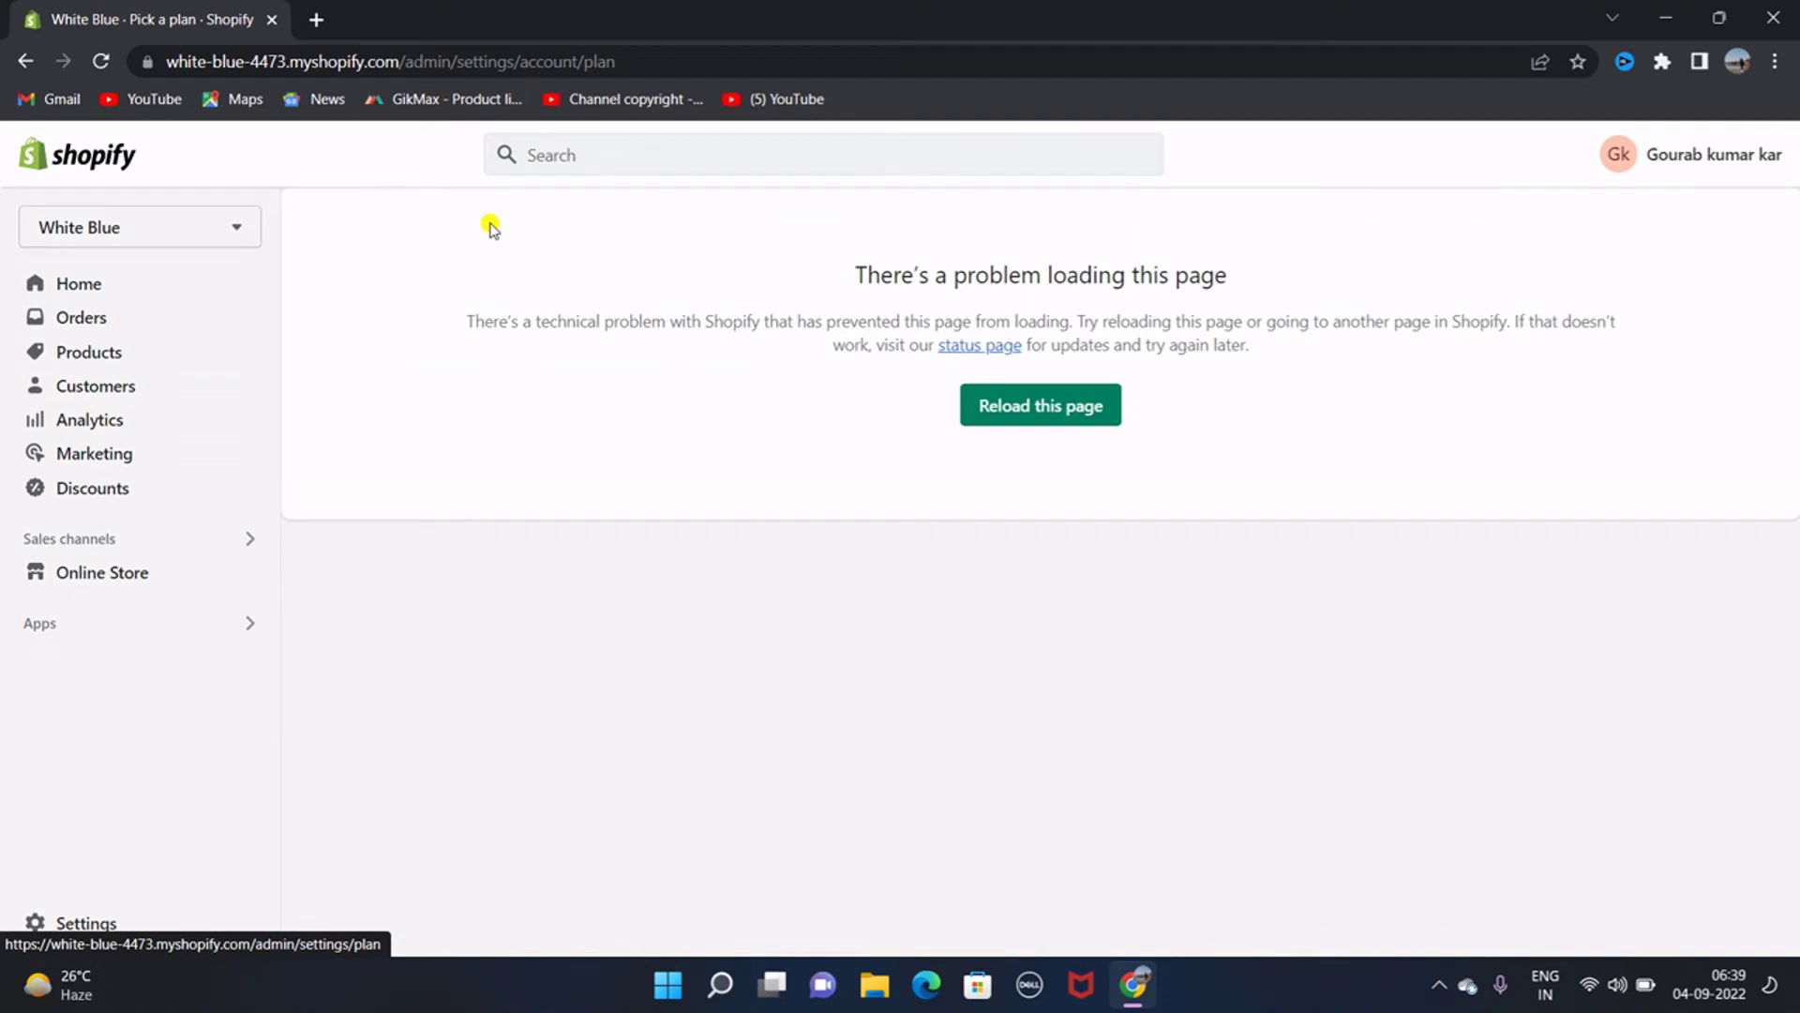
# - Examine the password protection section in the online store's preferences
pyautogui.click(118, 574)
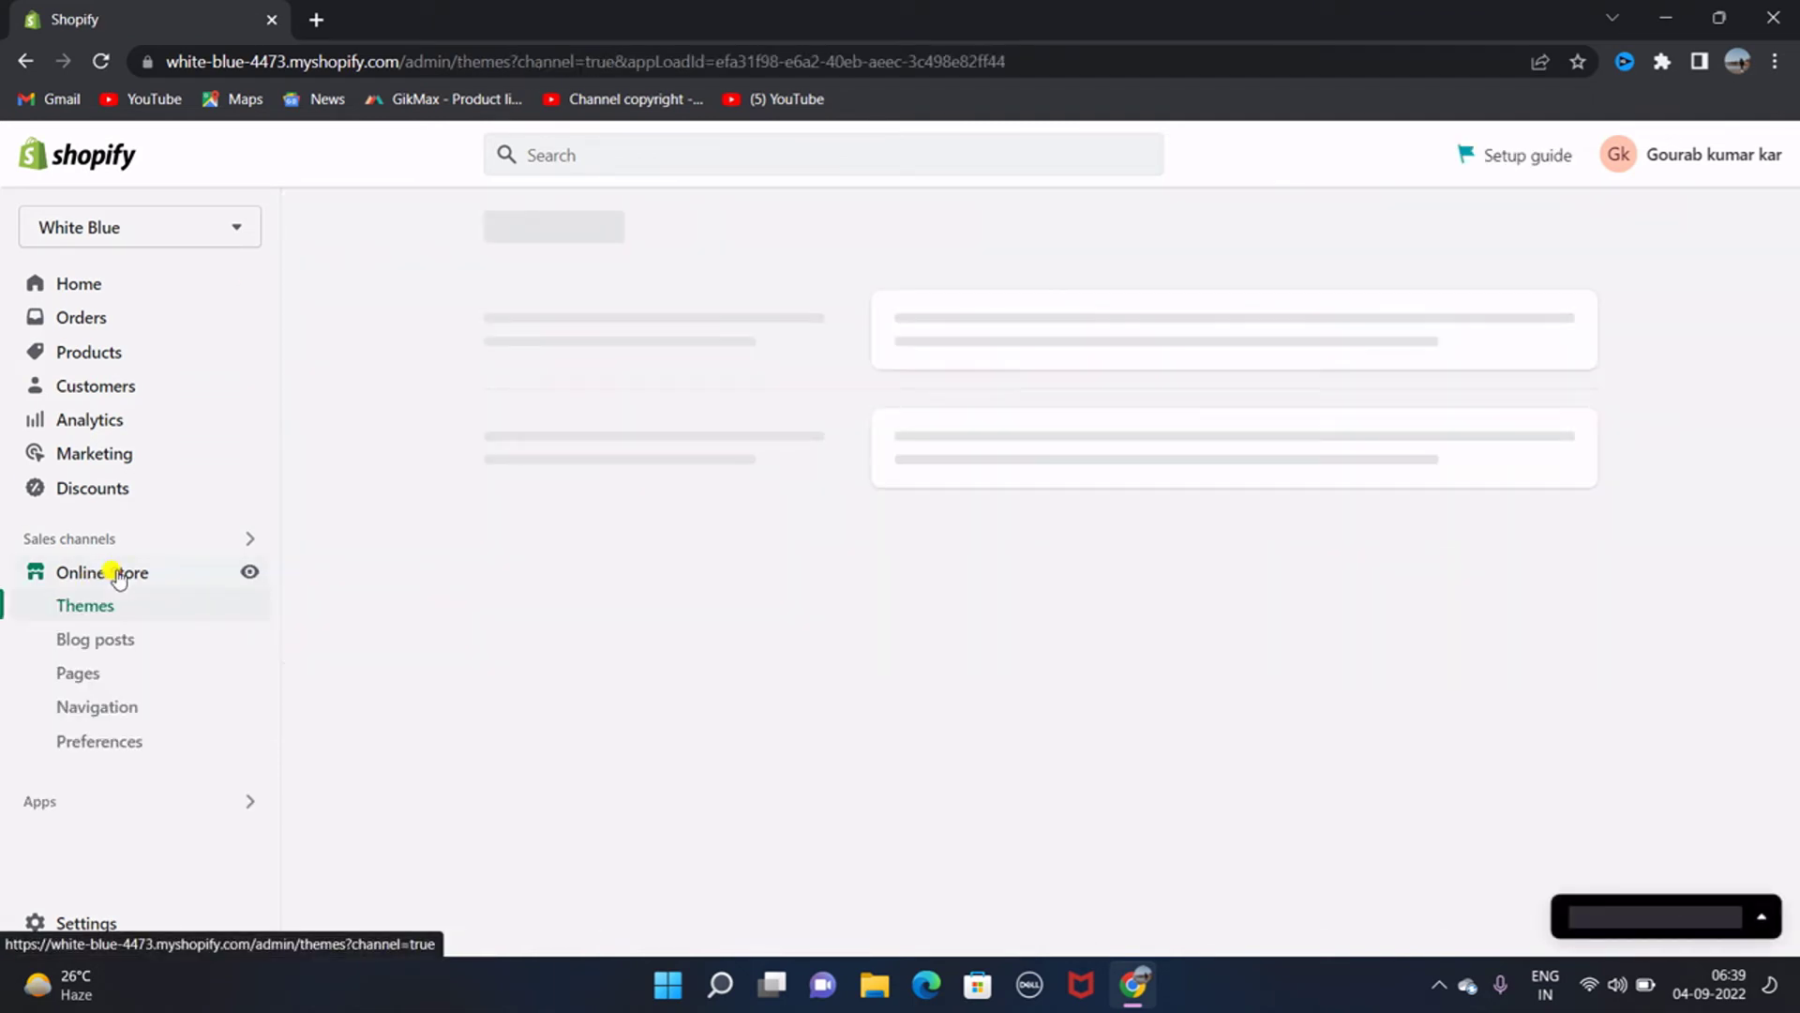
pyautogui.click(99, 743)
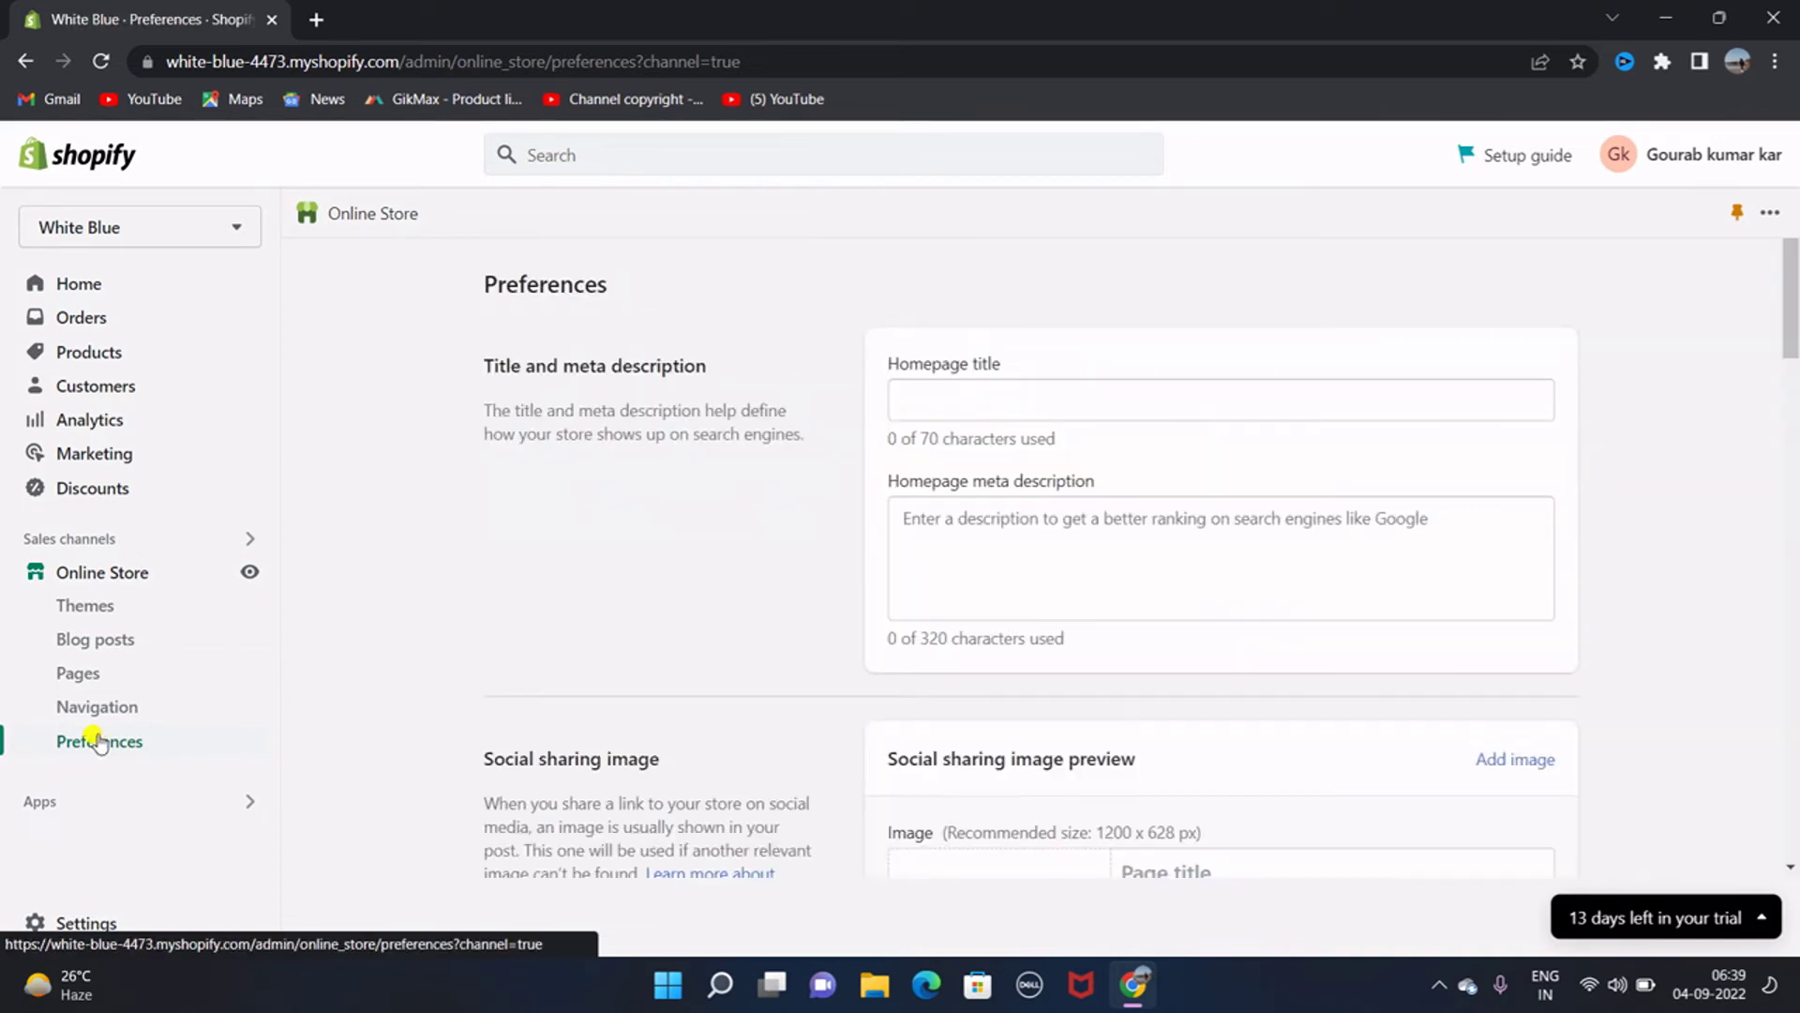
pyautogui.scroll(-15, 778, 691)
pyautogui.scroll(-6, 778, 691)
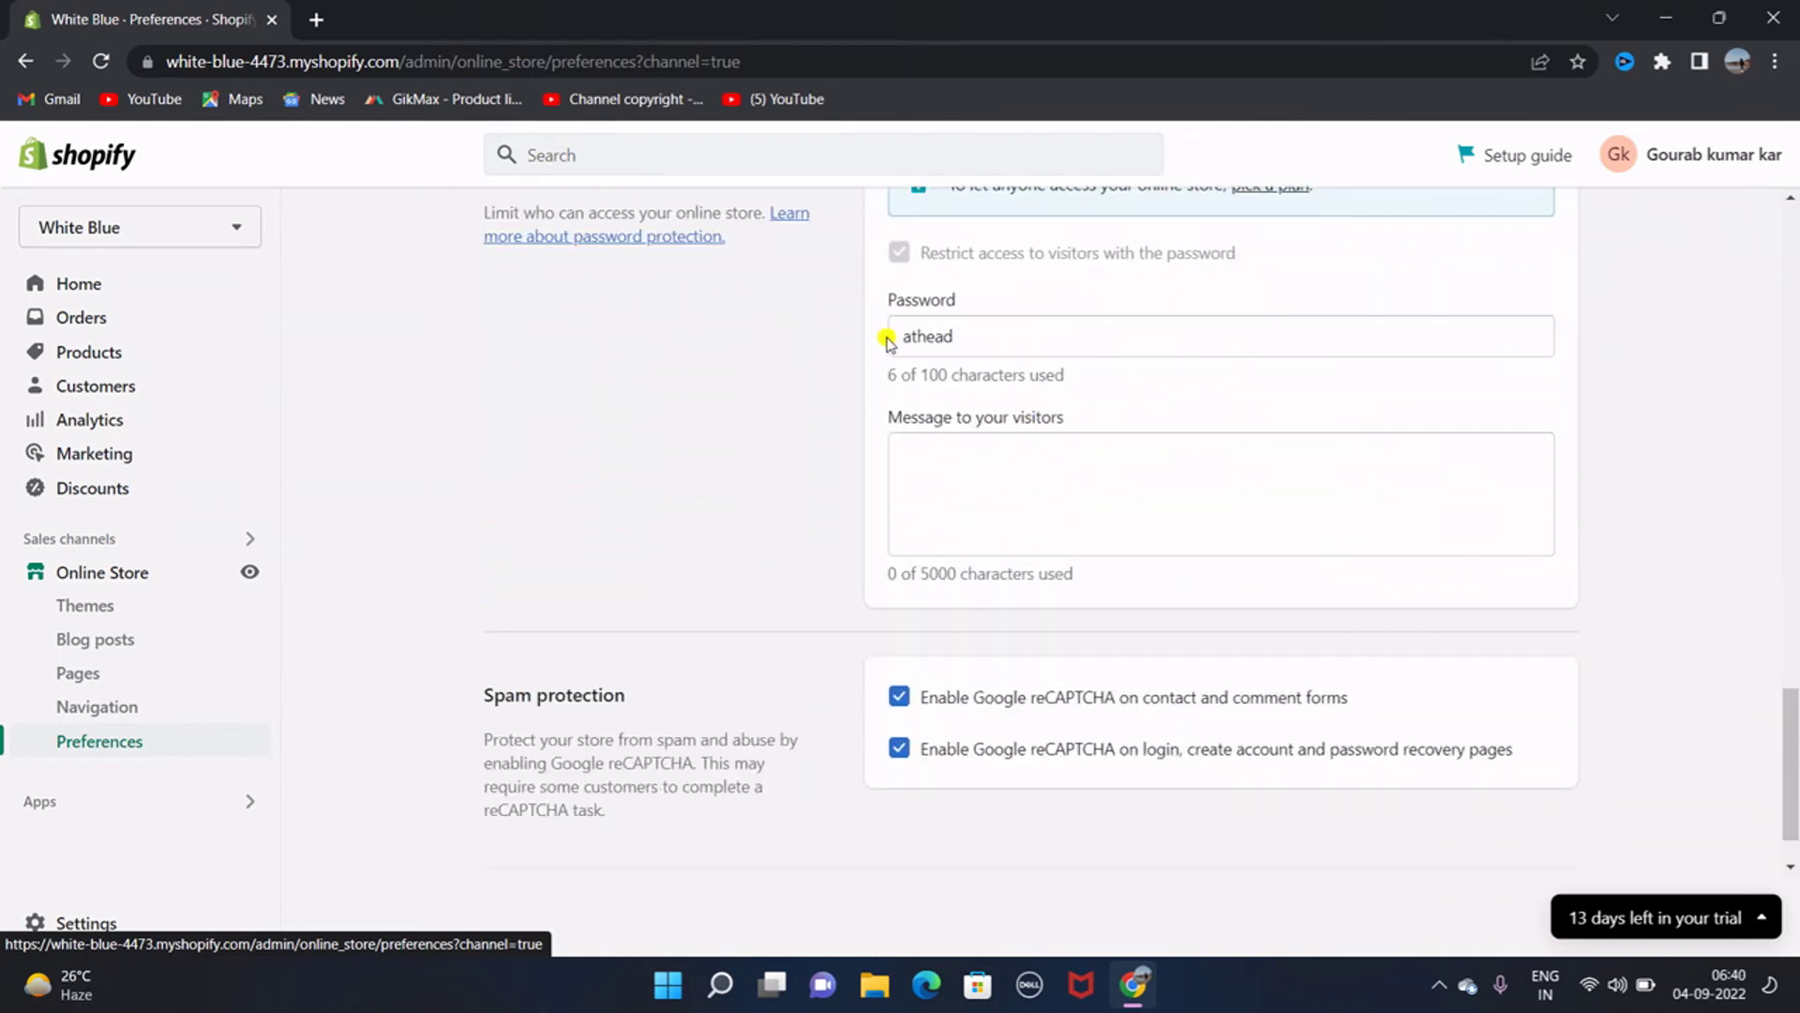
pyautogui.scroll(1, 919, 239)
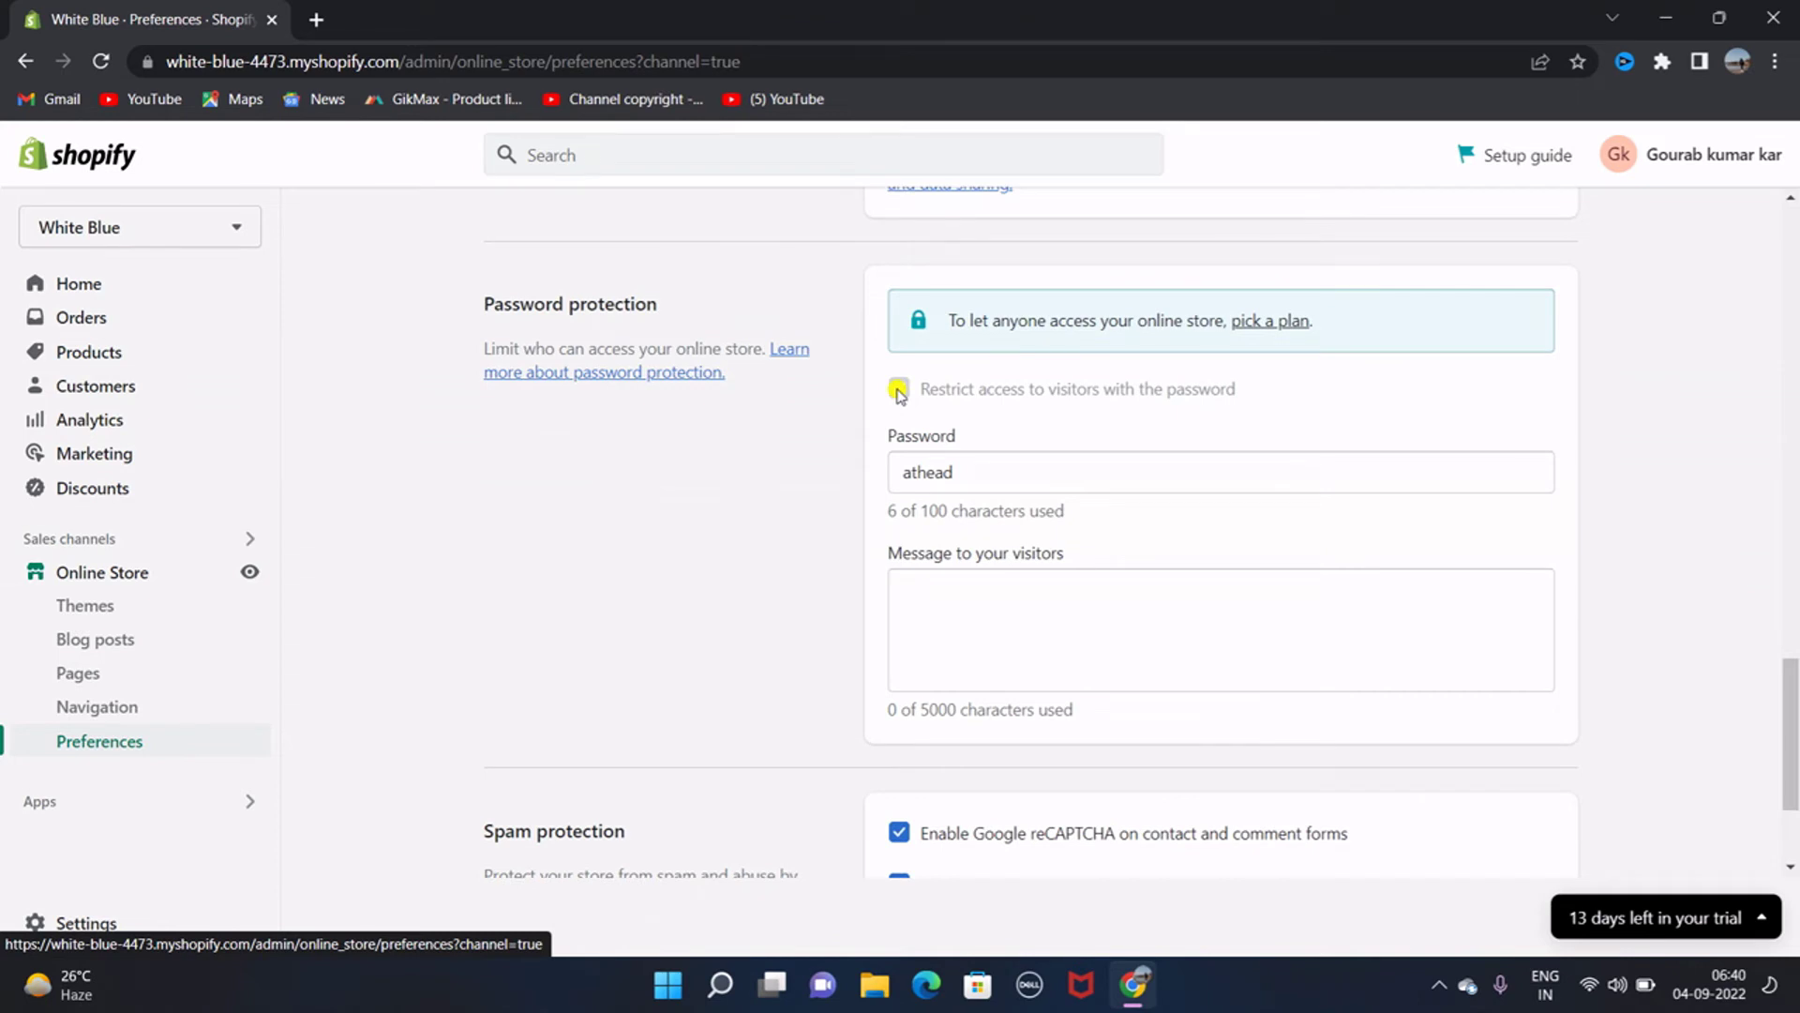
pyautogui.scroll(3, 1061, 388)
pyautogui.scroll(-1, 1060, 383)
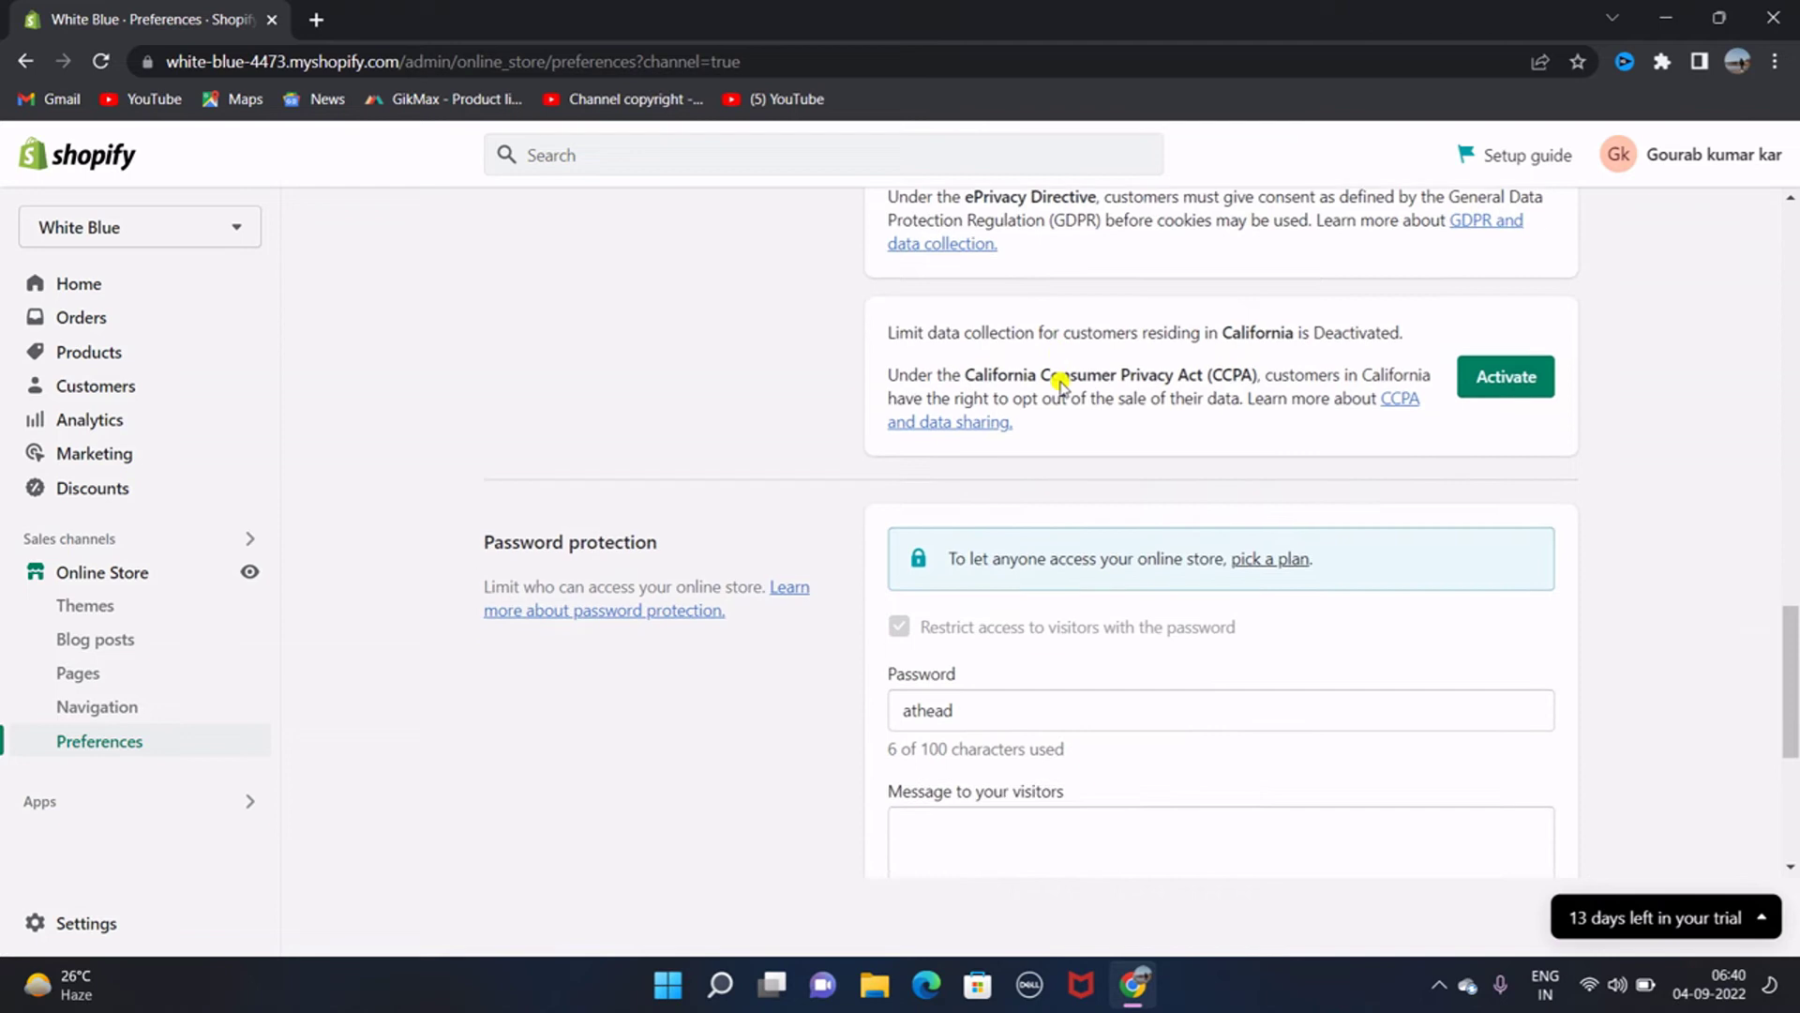
pyautogui.scroll(-1, 1060, 384)
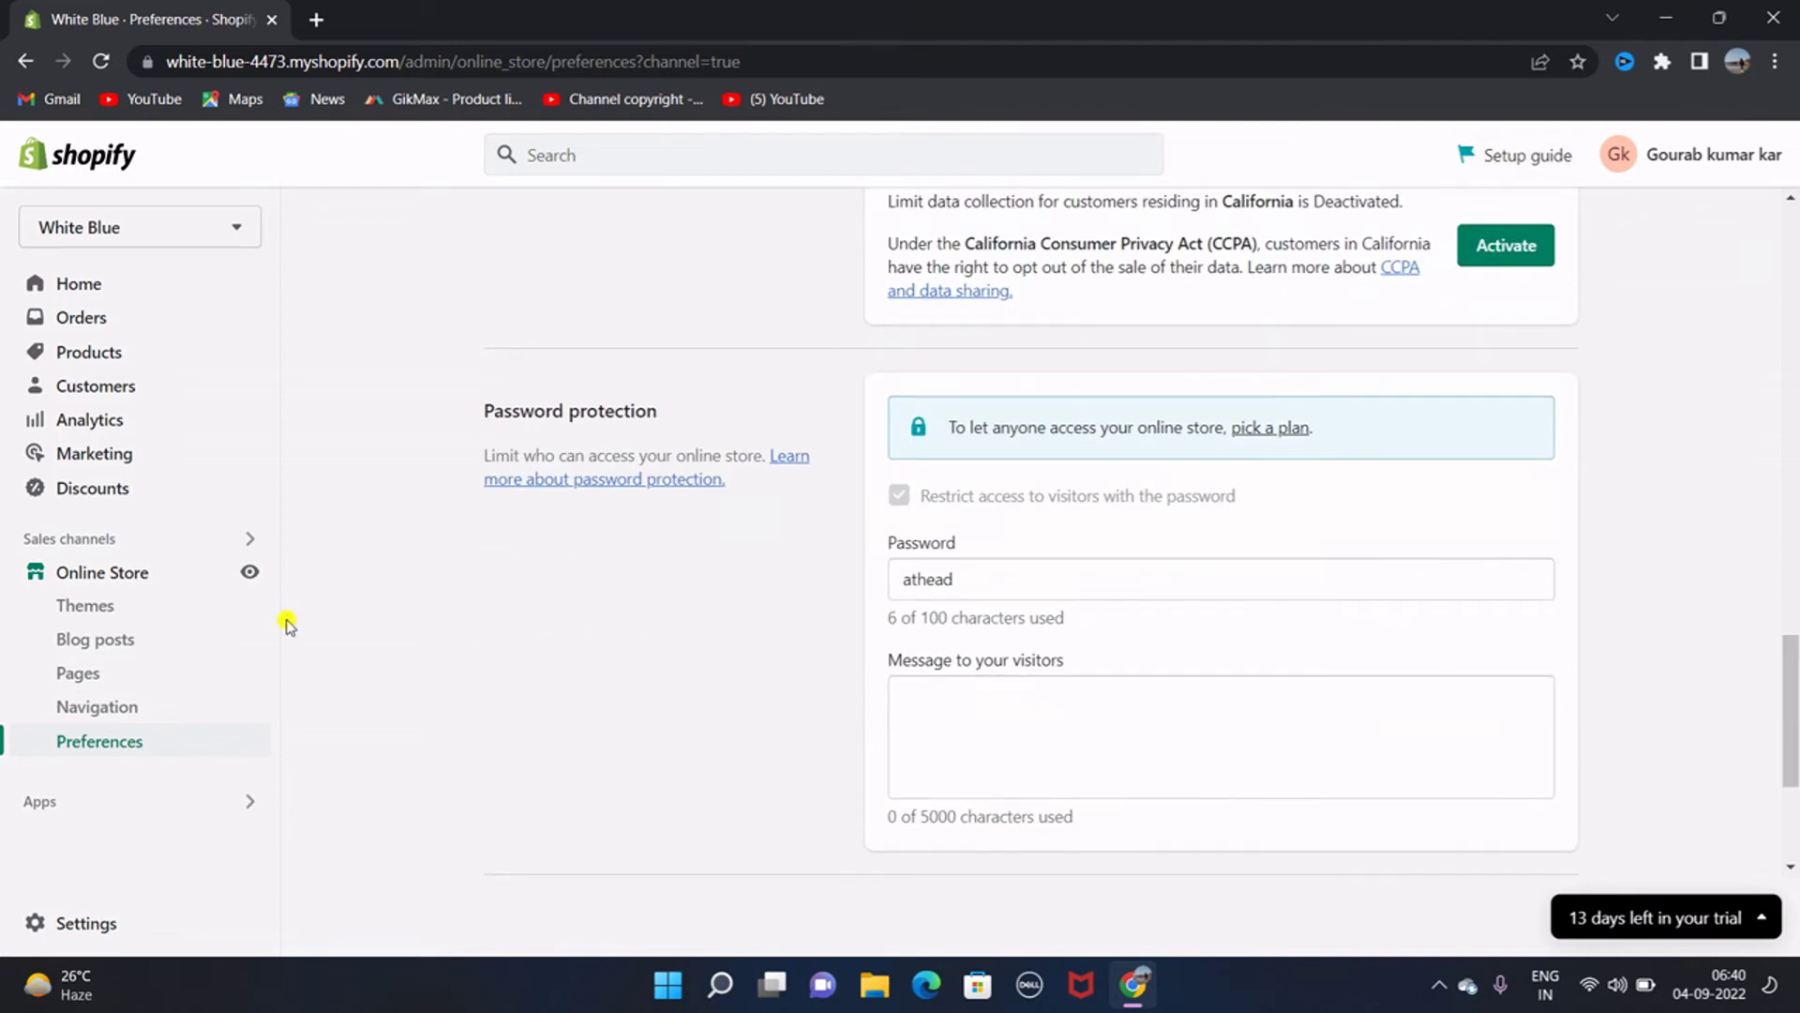
# - View the Cash on Delivery (COD) setup form in the store's Payments settings and close it without activating
pyautogui.click(83, 930)
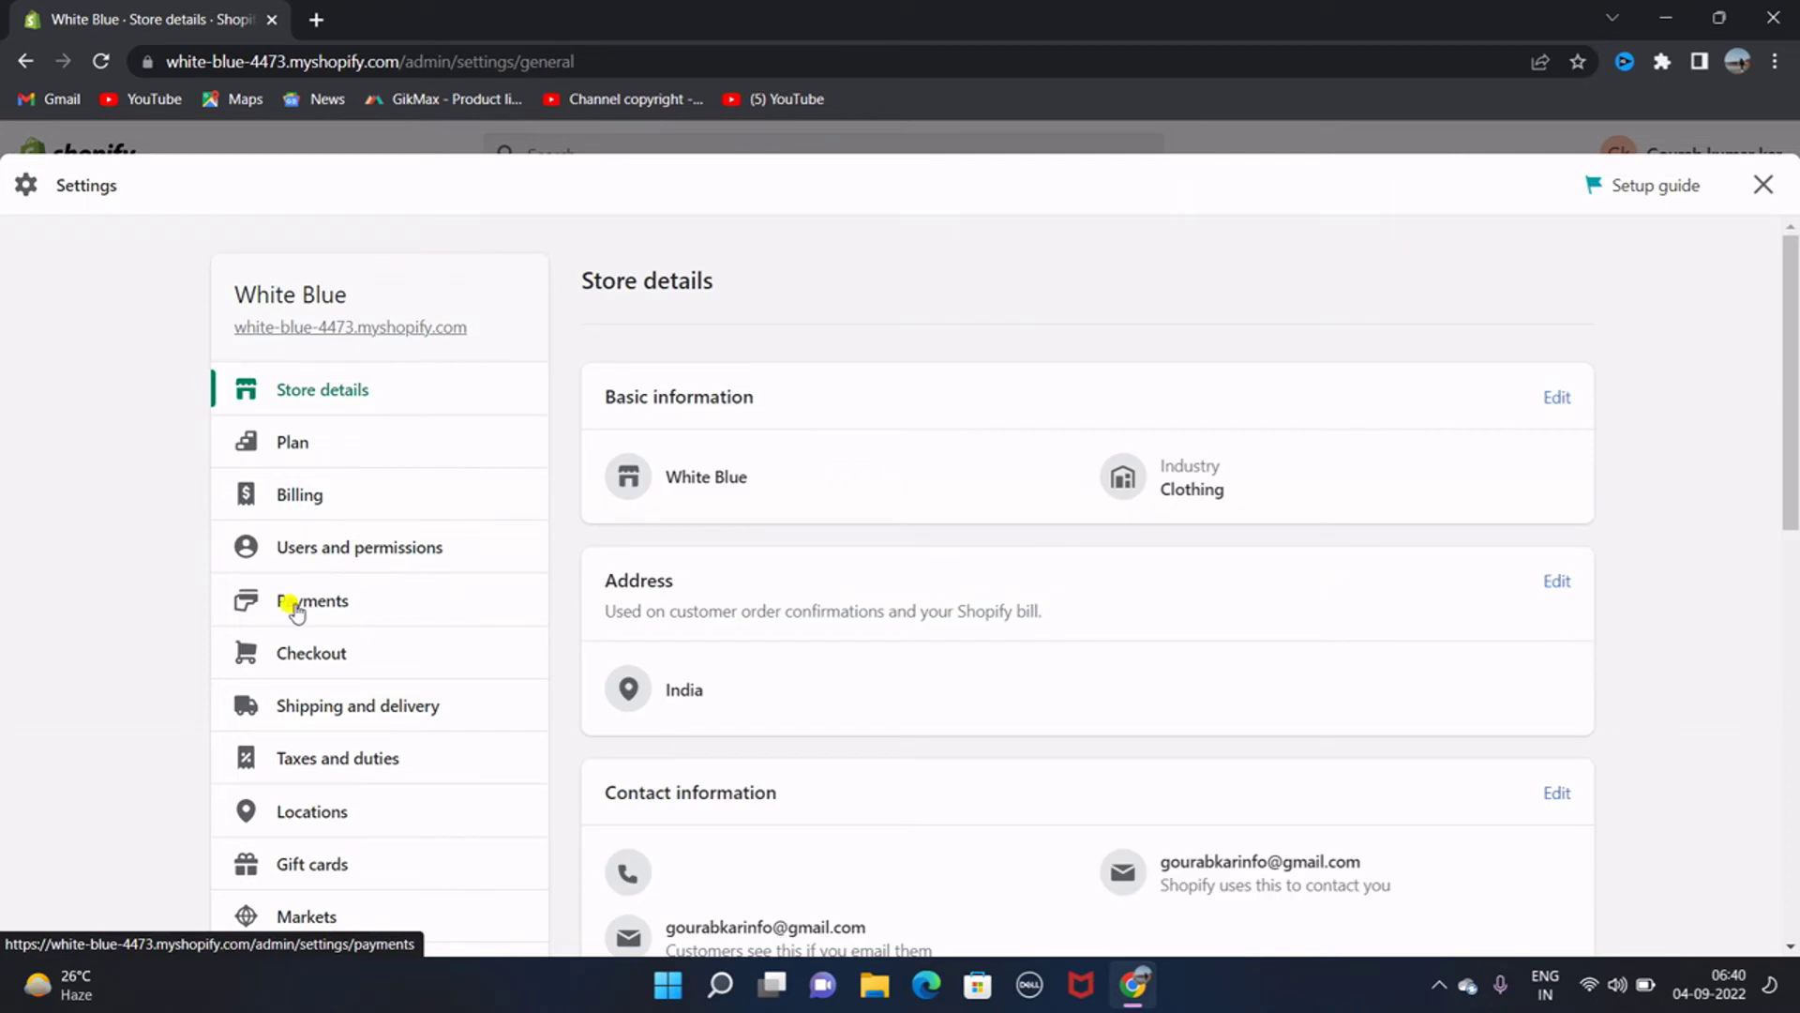
pyautogui.click(296, 610)
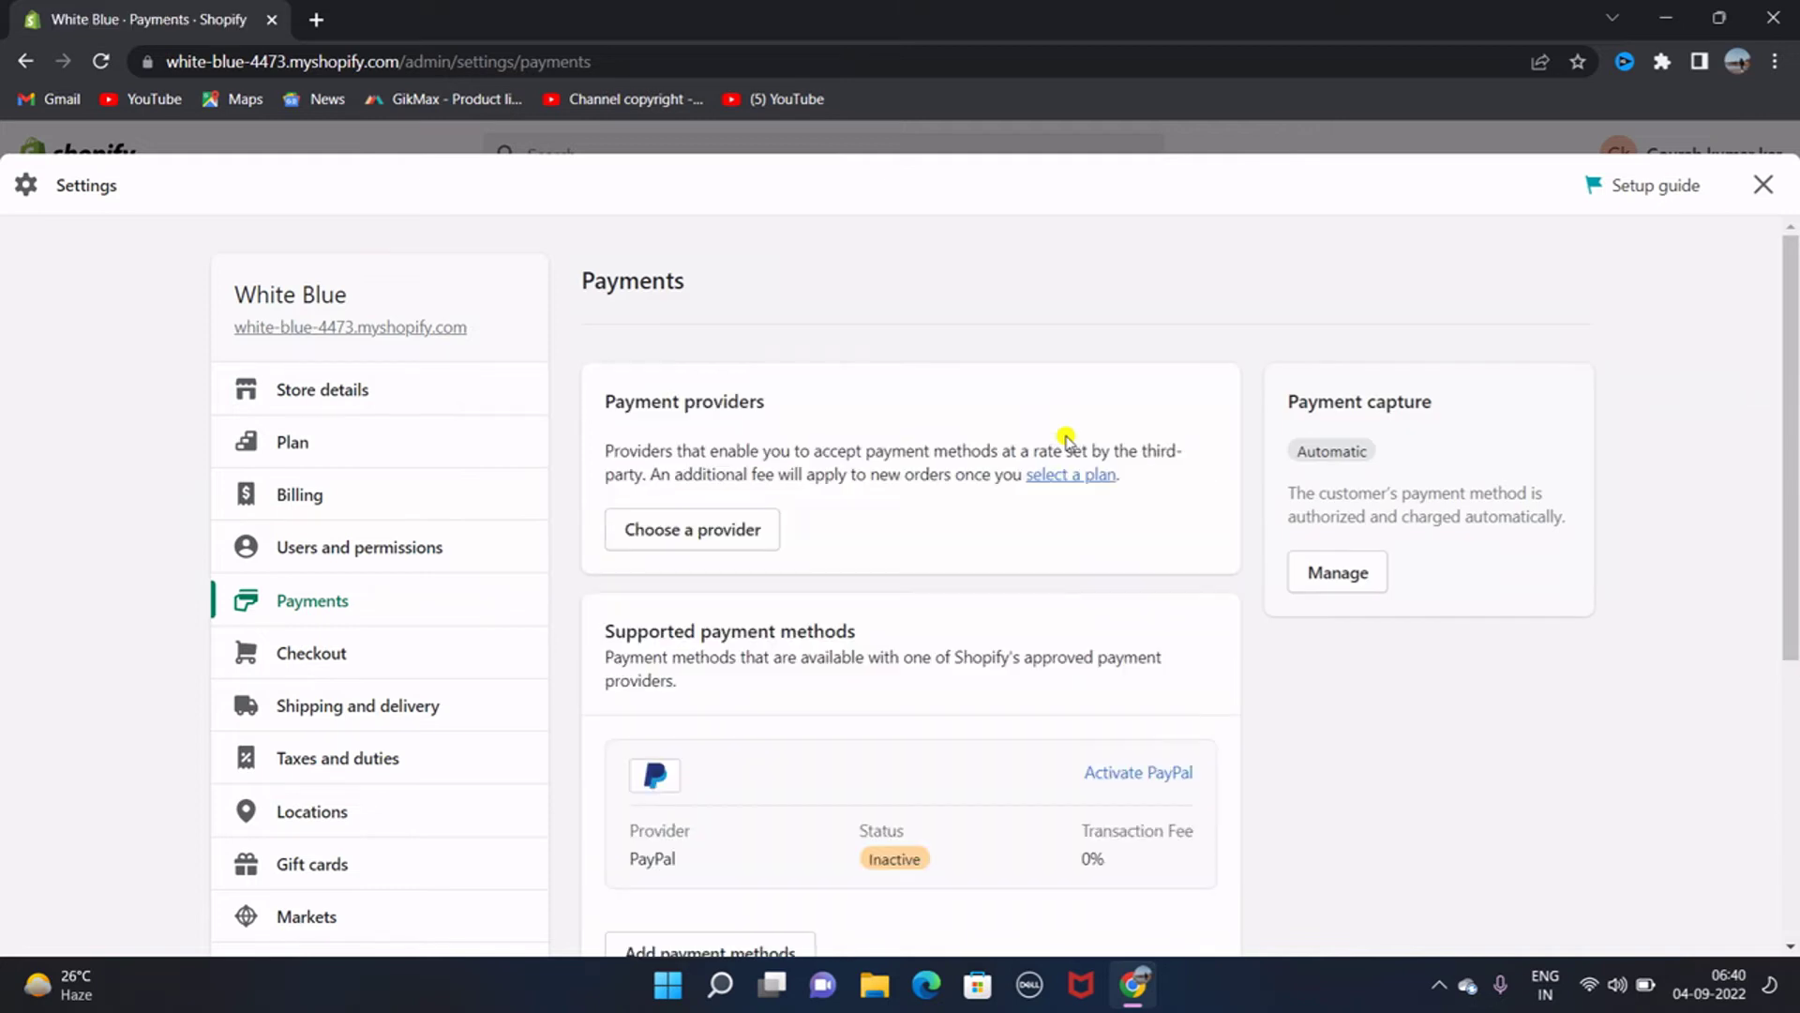
pyautogui.scroll(-5, 1066, 439)
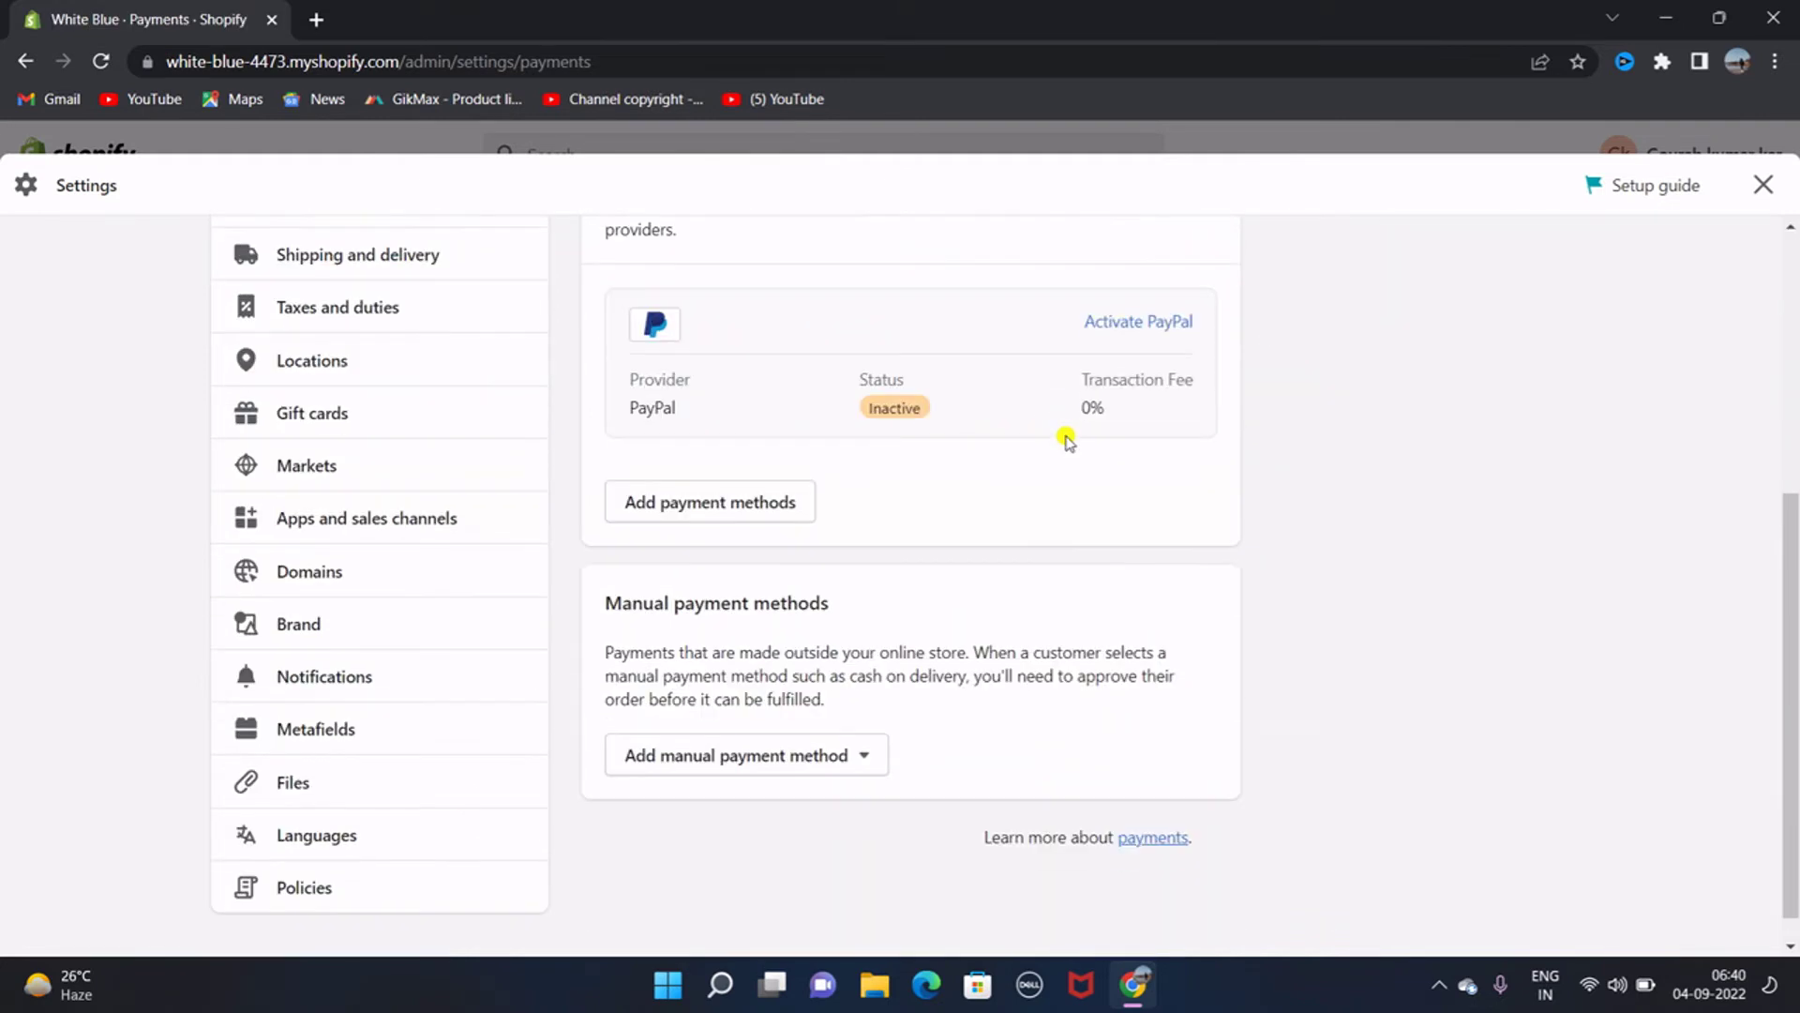
pyautogui.click(825, 756)
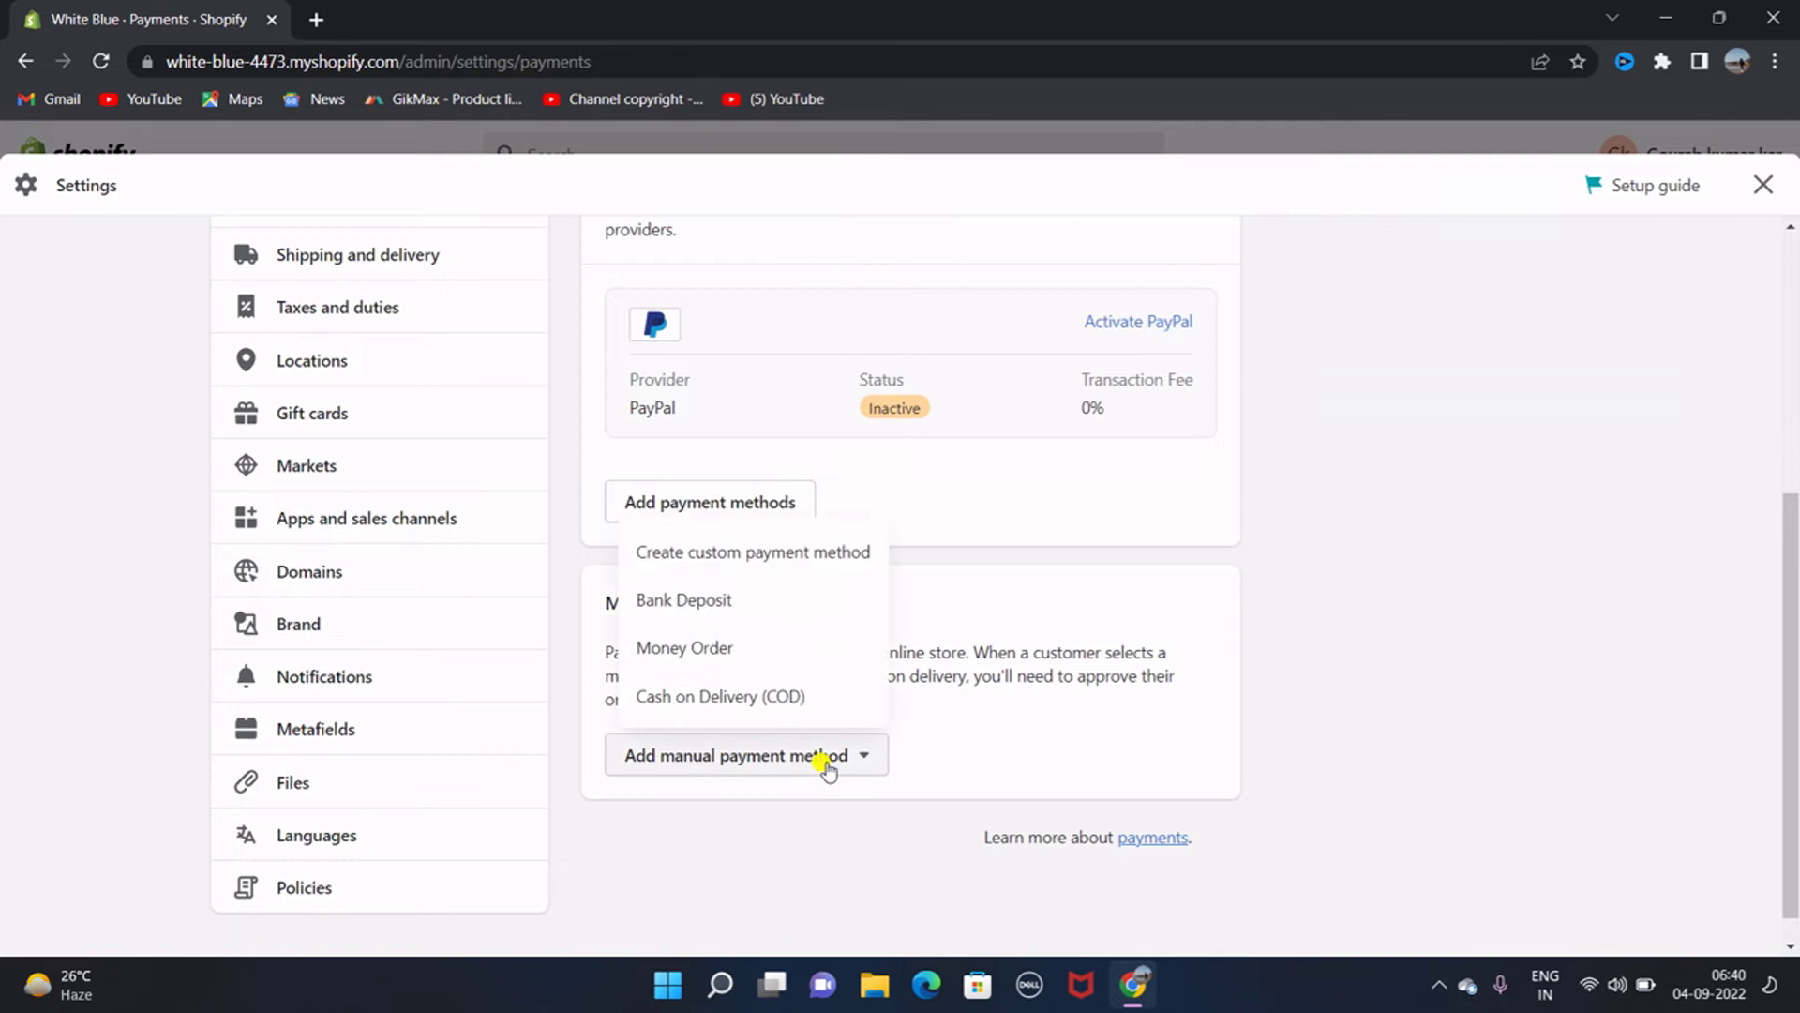
pyautogui.click(708, 697)
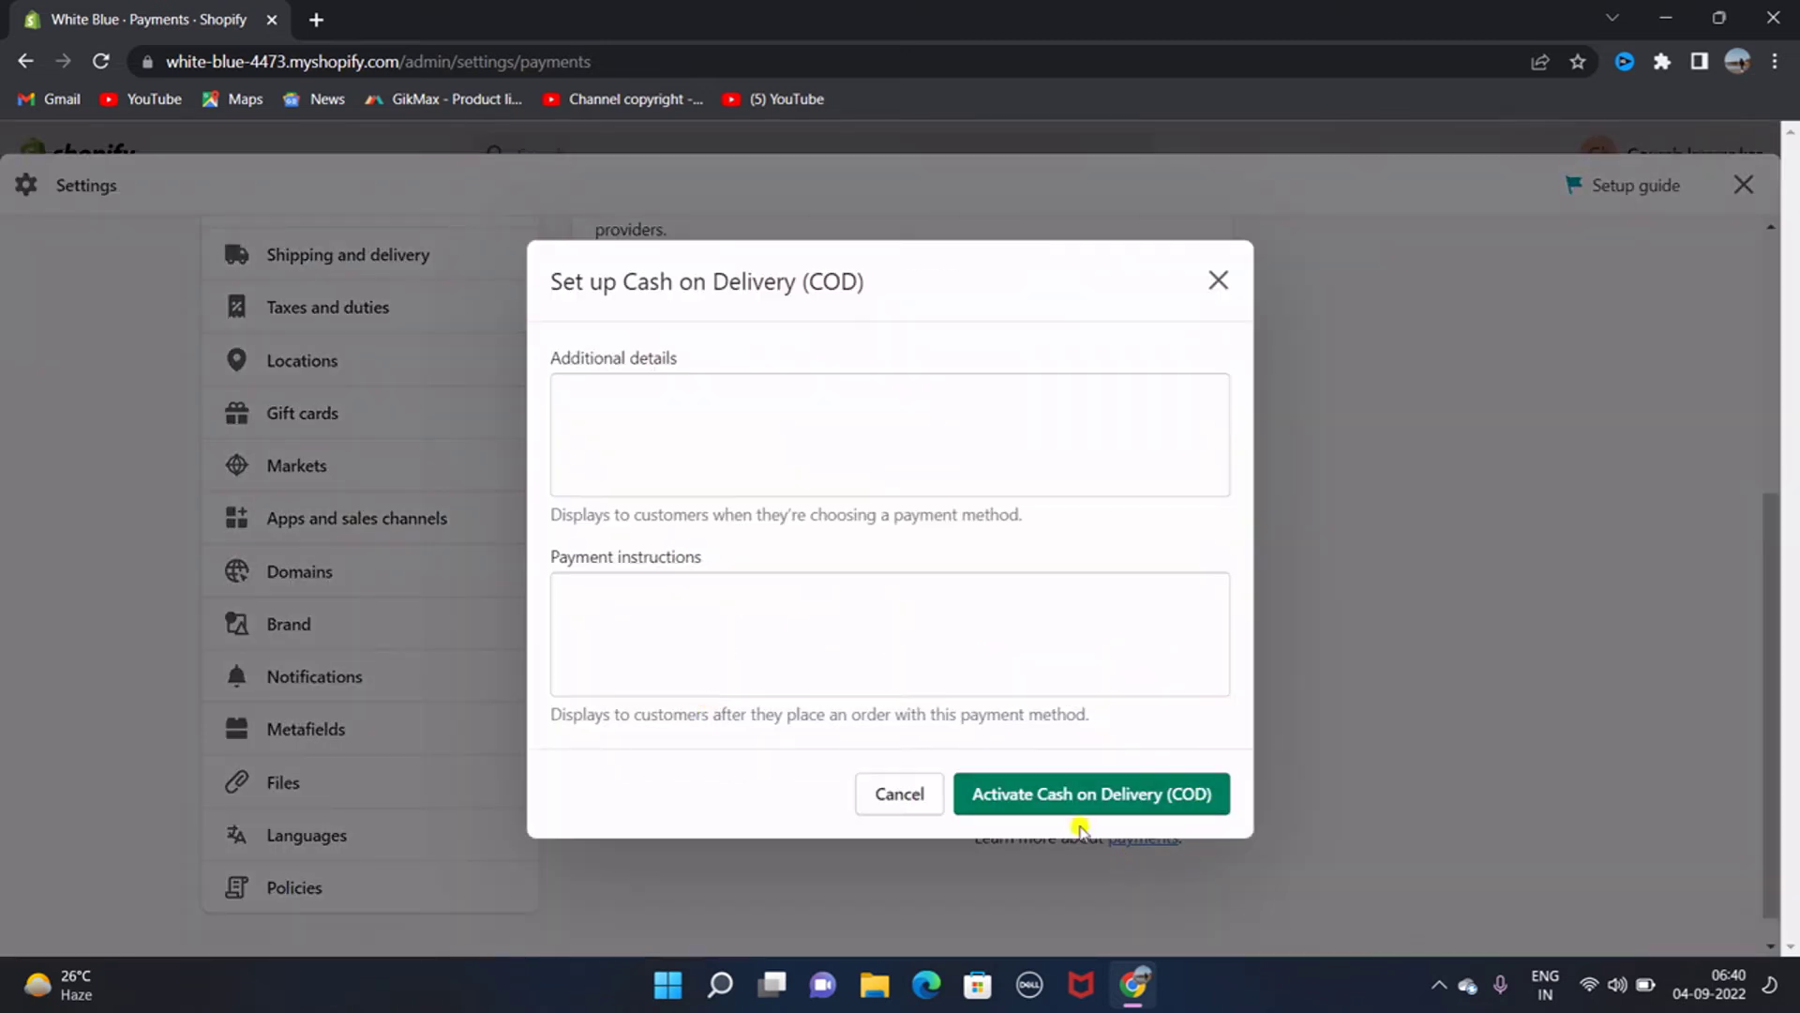
pyautogui.click(1219, 283)
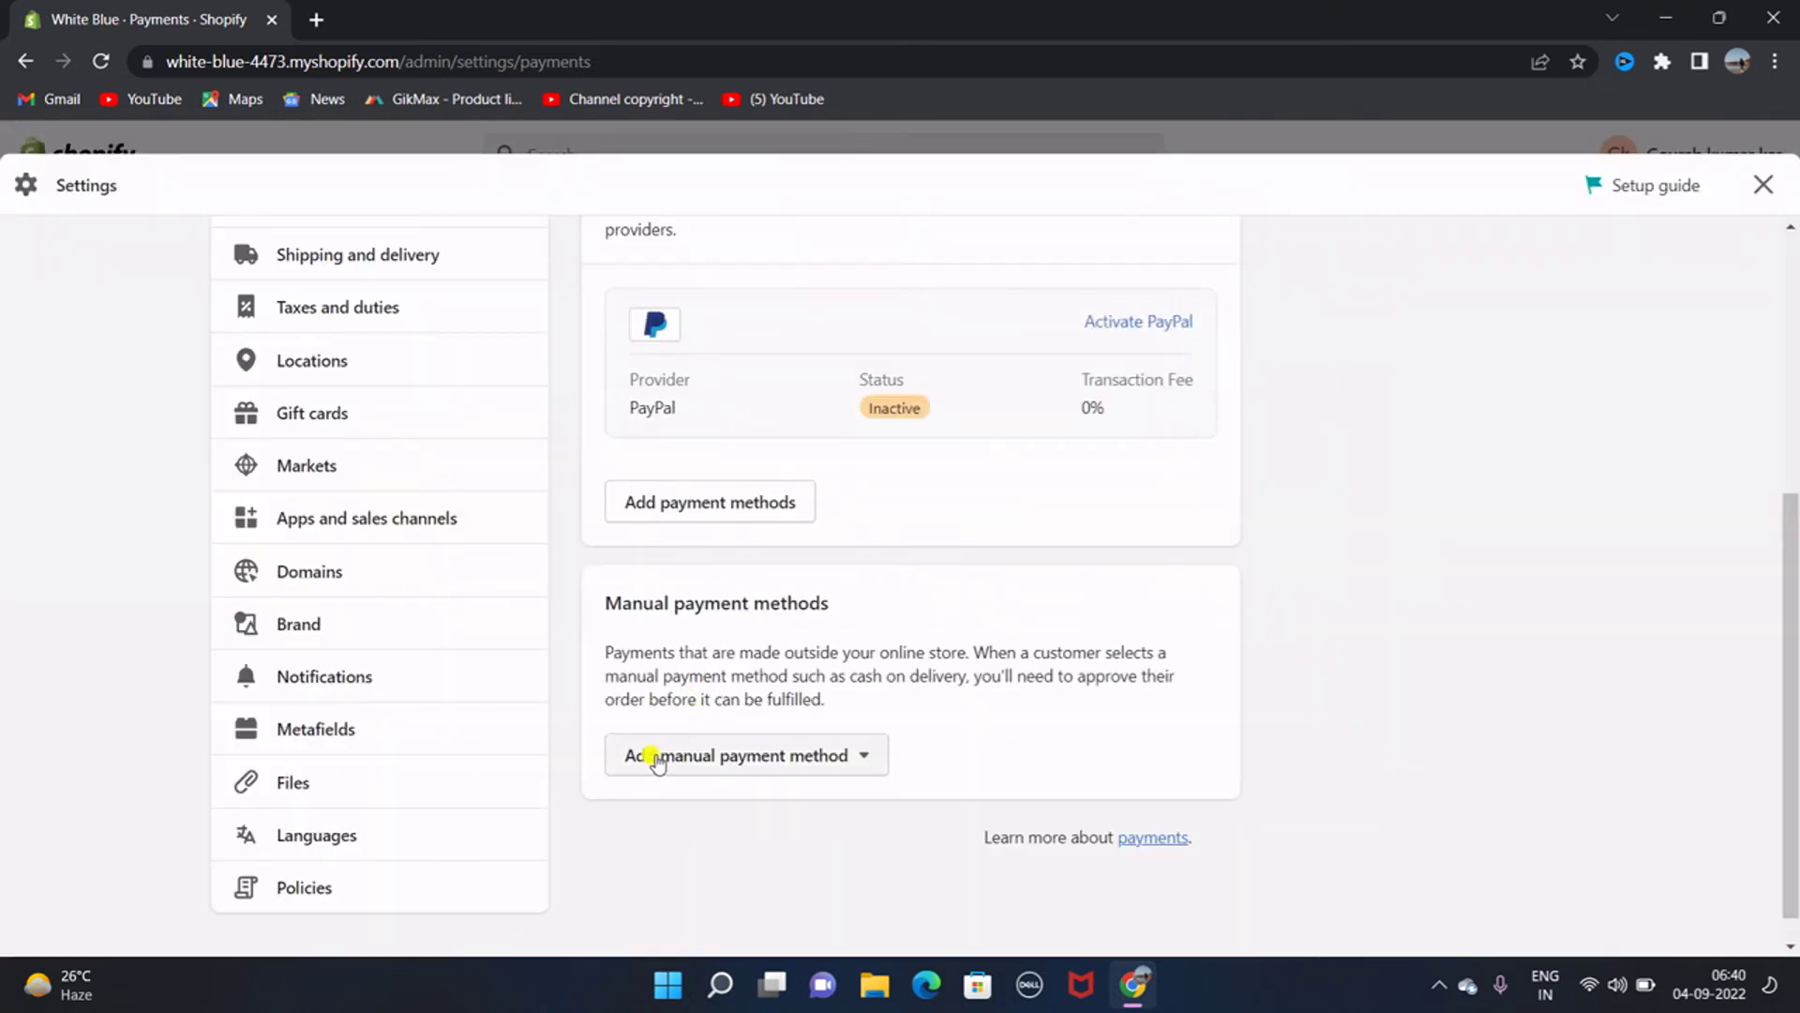
# - Activate Cash on Delivery (COD) as a manual payment method, leaving its additional details and payment instructions empty
pyautogui.click(749, 753)
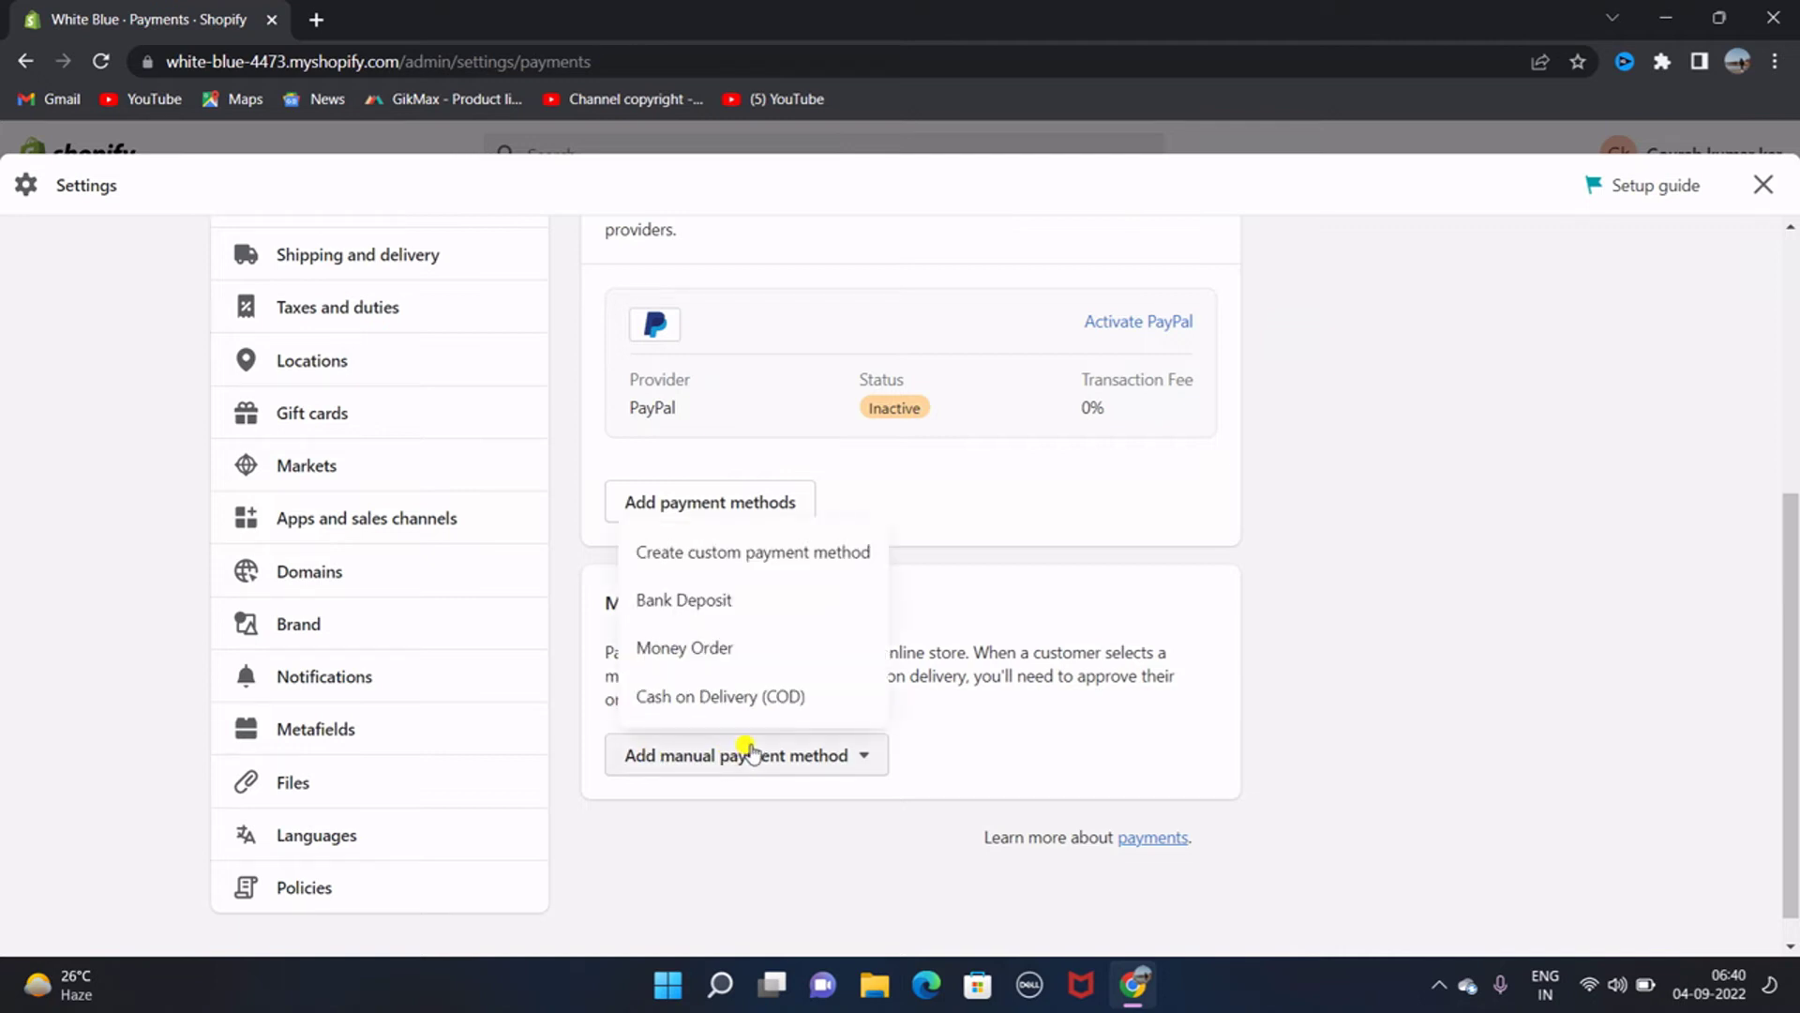
pyautogui.click(733, 699)
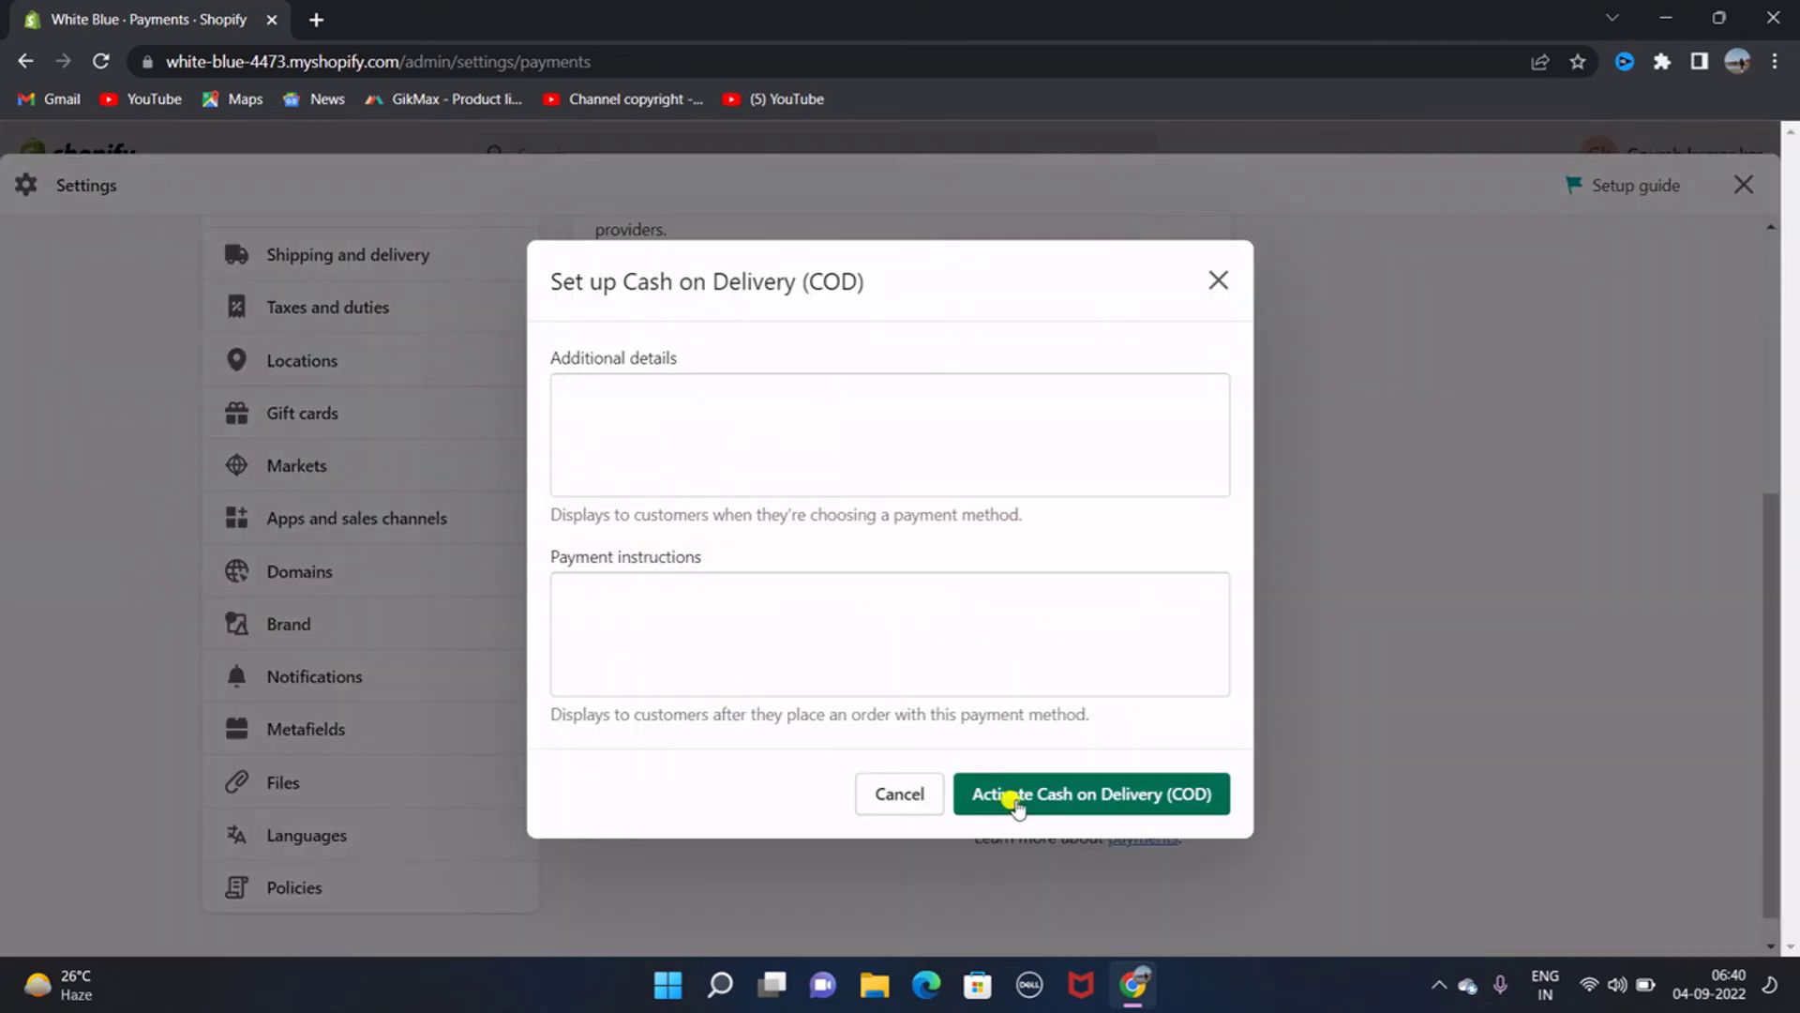
pyautogui.click(1099, 796)
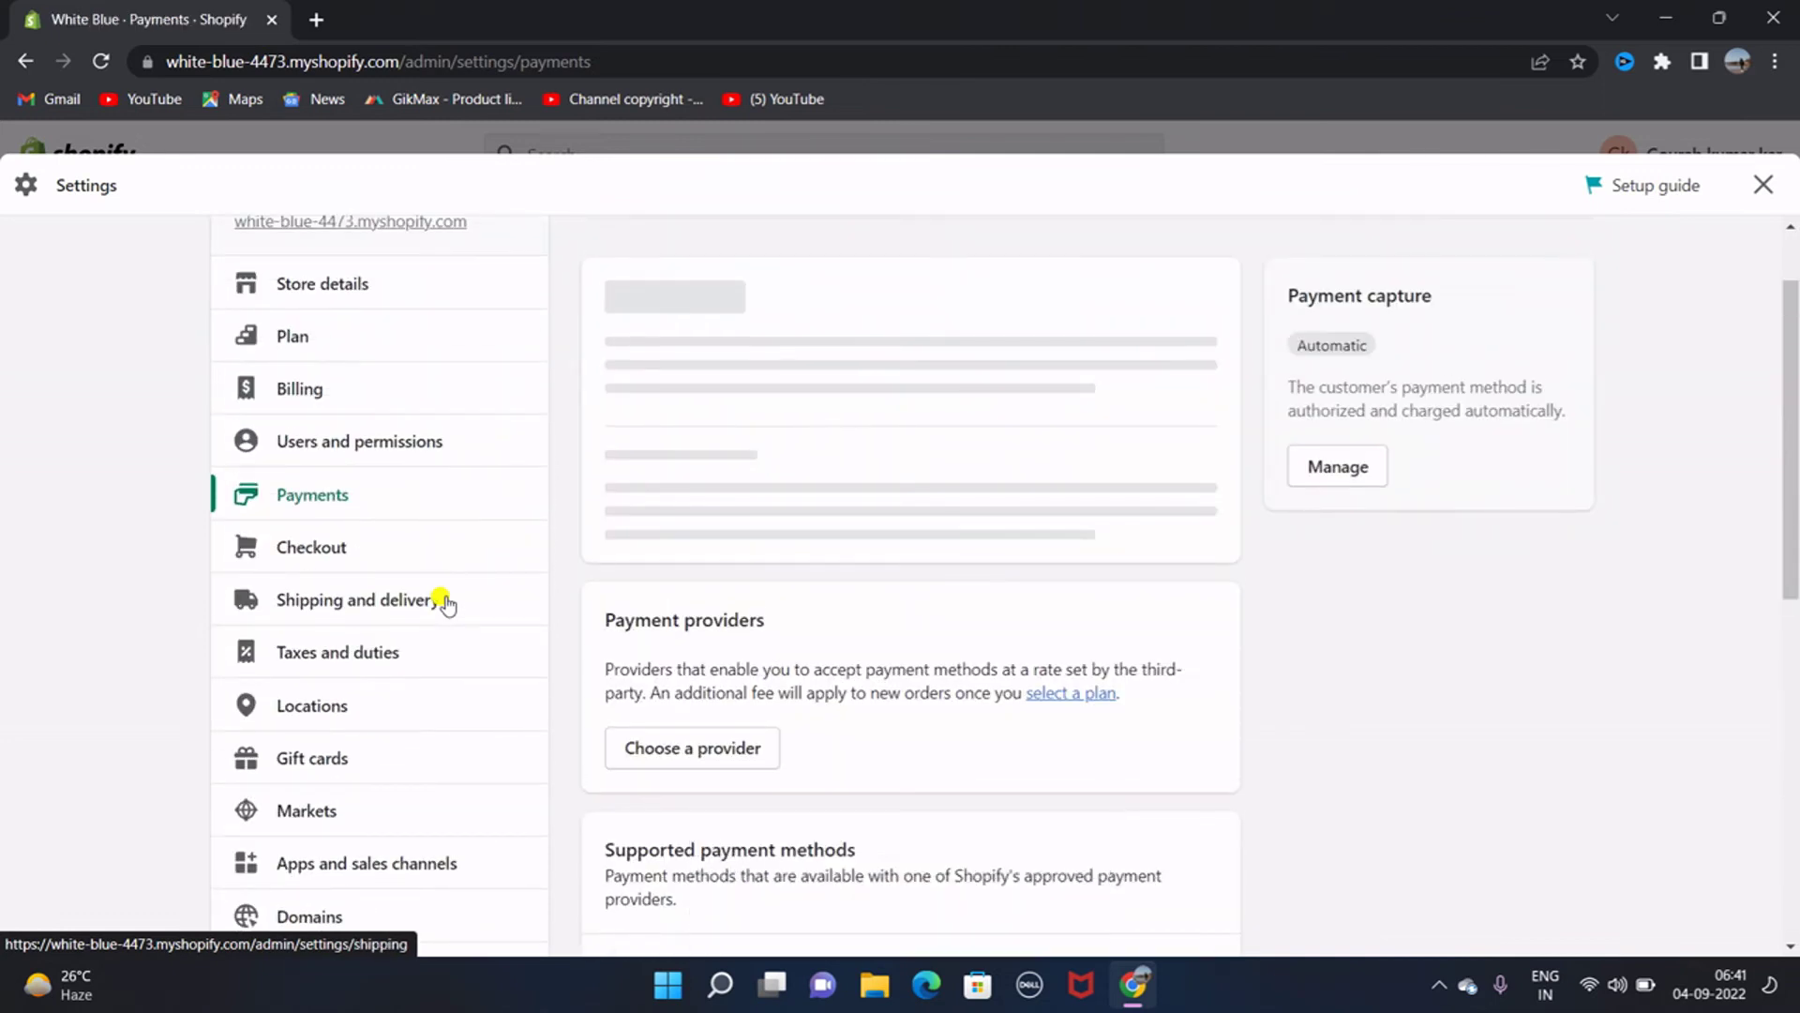
pyautogui.scroll(-8, 444, 600)
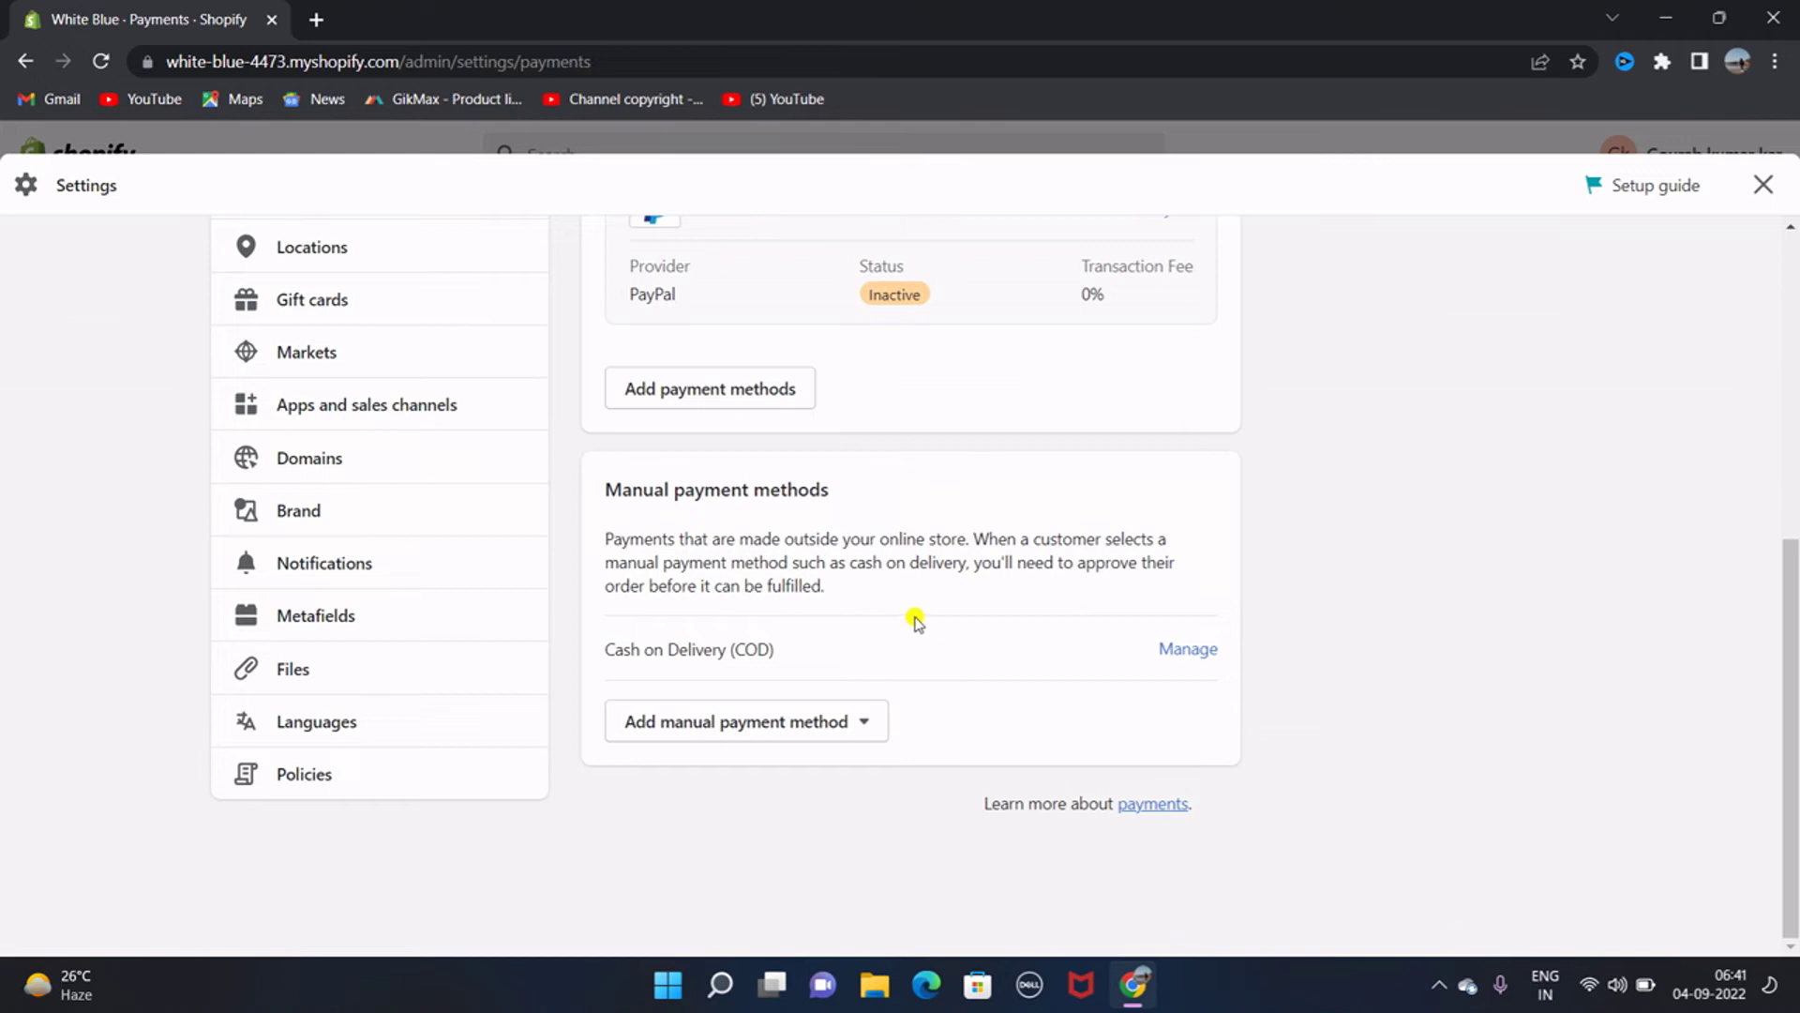
# - Examine the supported payment methods and the list of third-party payment providers, and return to the Payments settings
pyautogui.scroll(3, 818, 524)
pyautogui.scroll(1, 818, 523)
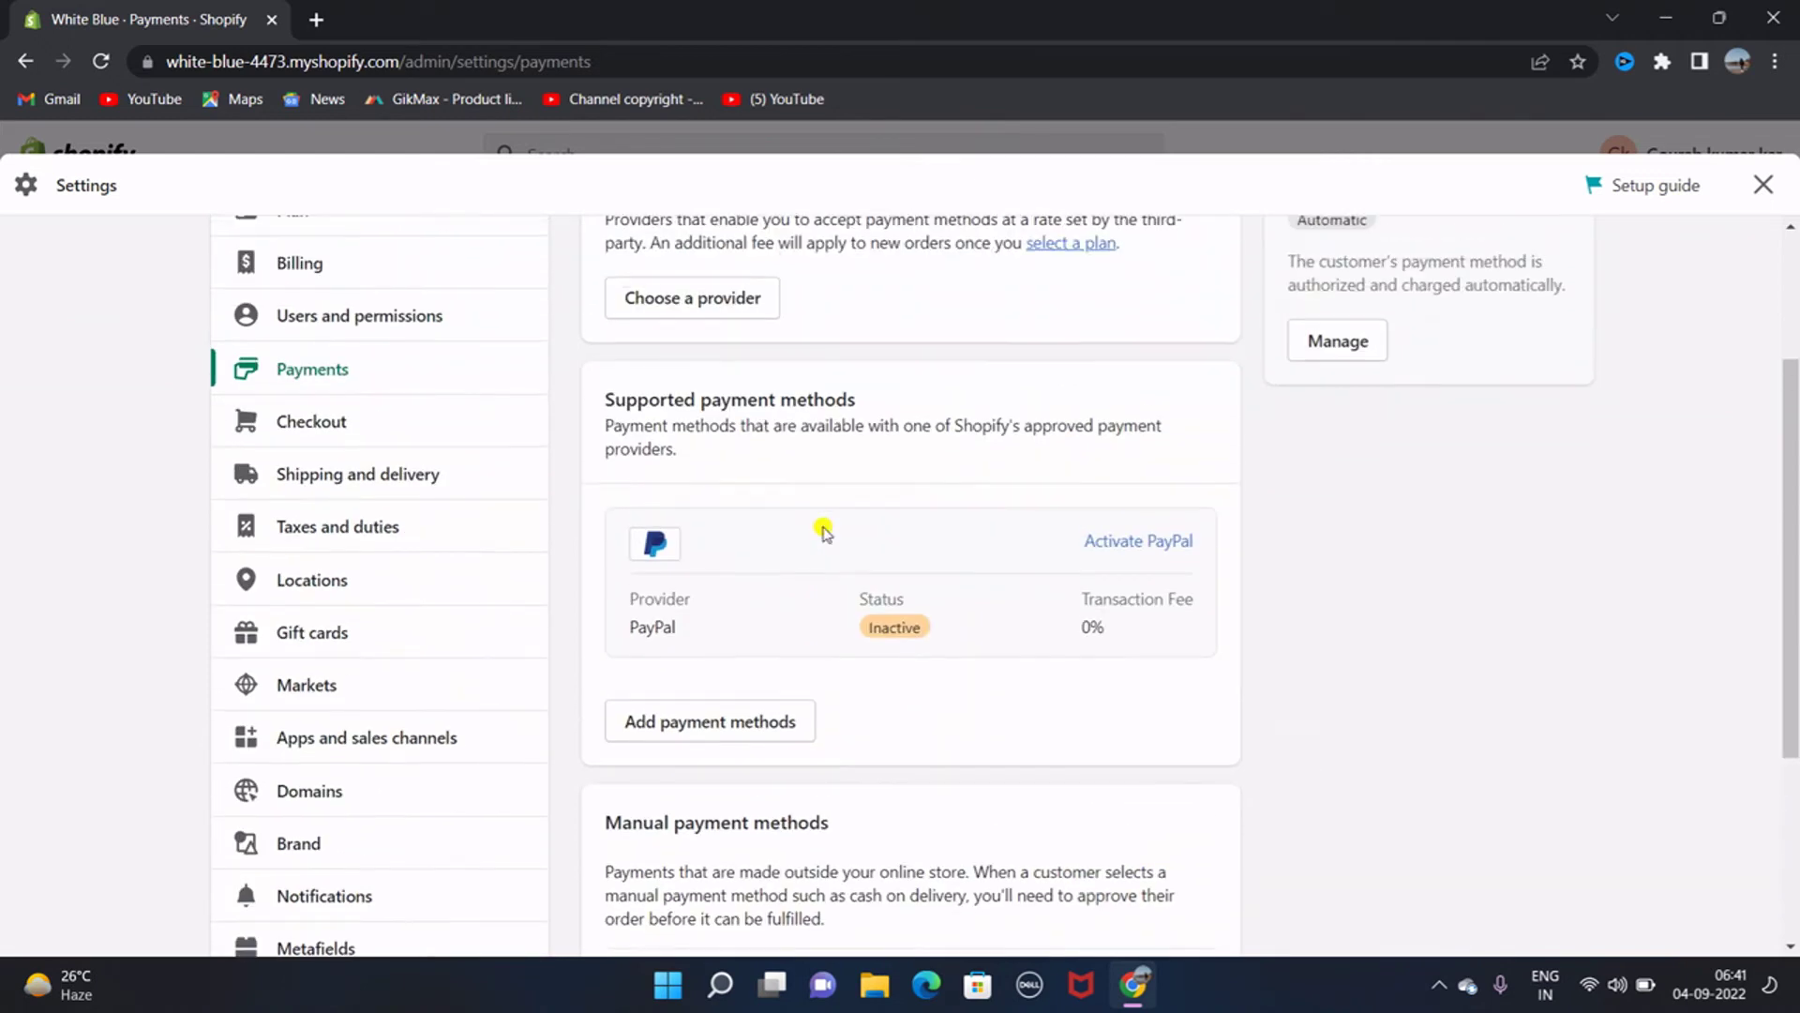
pyautogui.scroll(3, 865, 362)
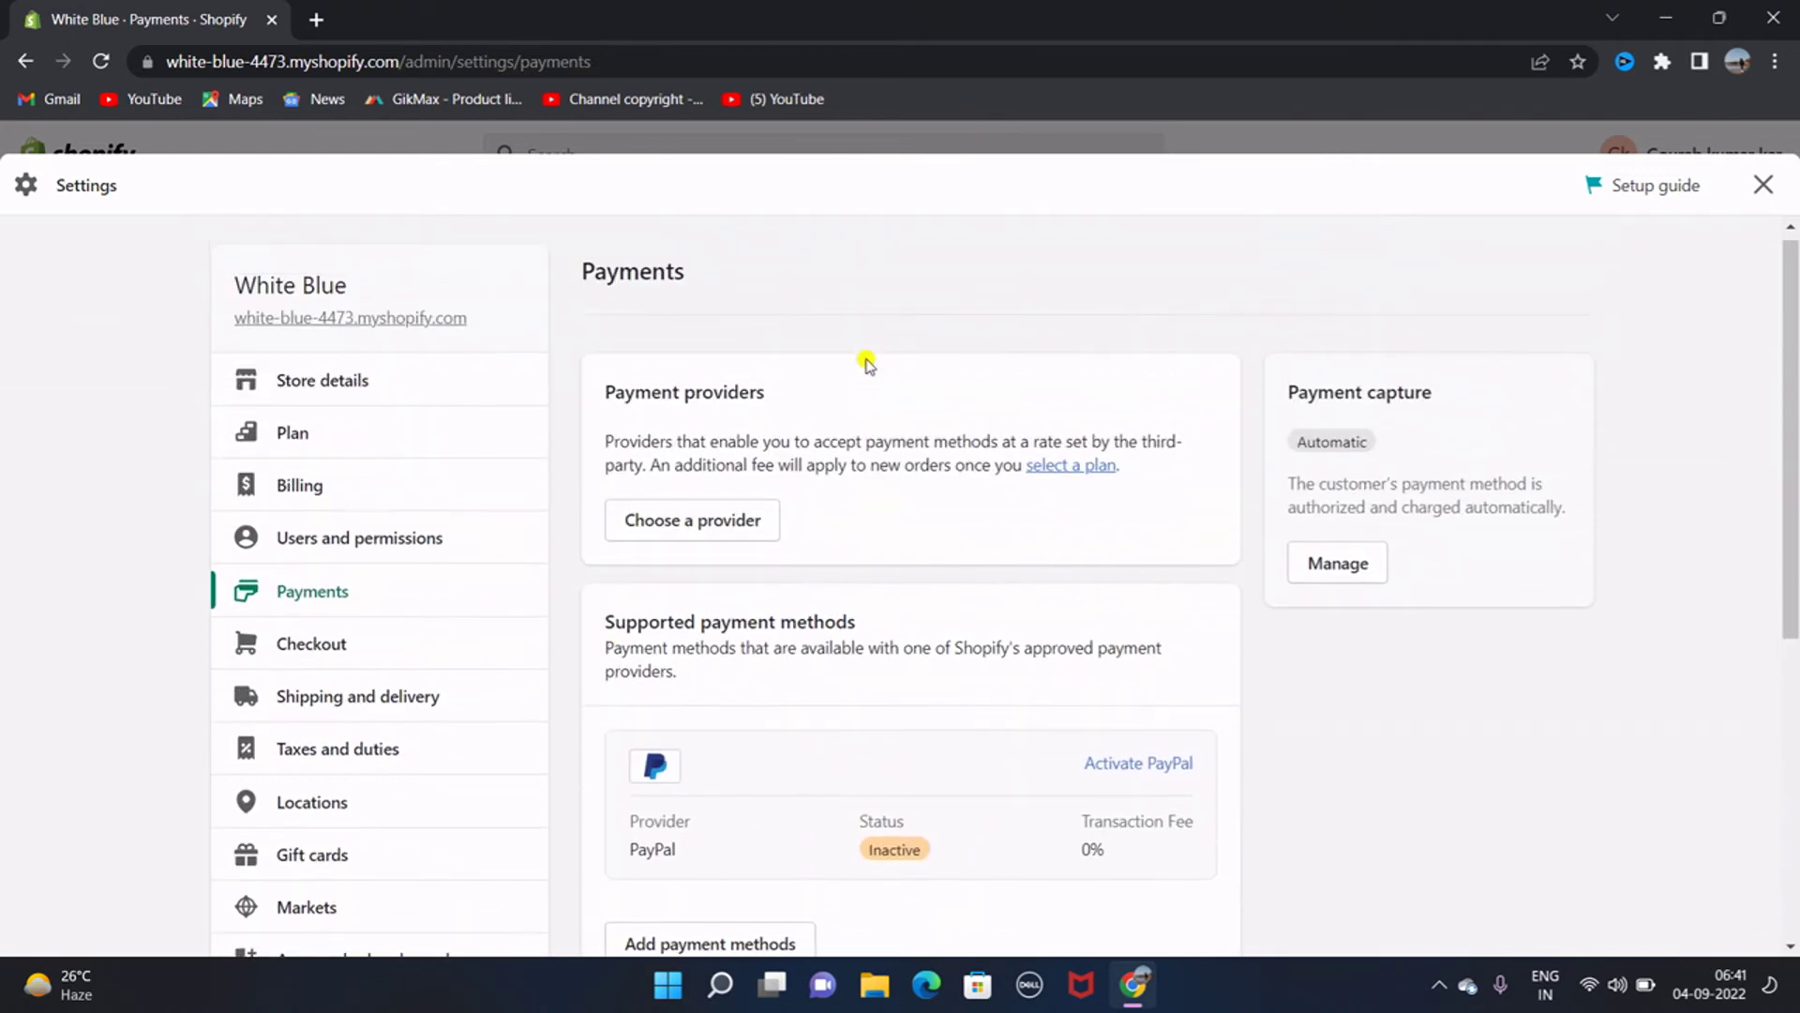
pyautogui.scroll(-6, 865, 362)
pyautogui.scroll(5, 865, 362)
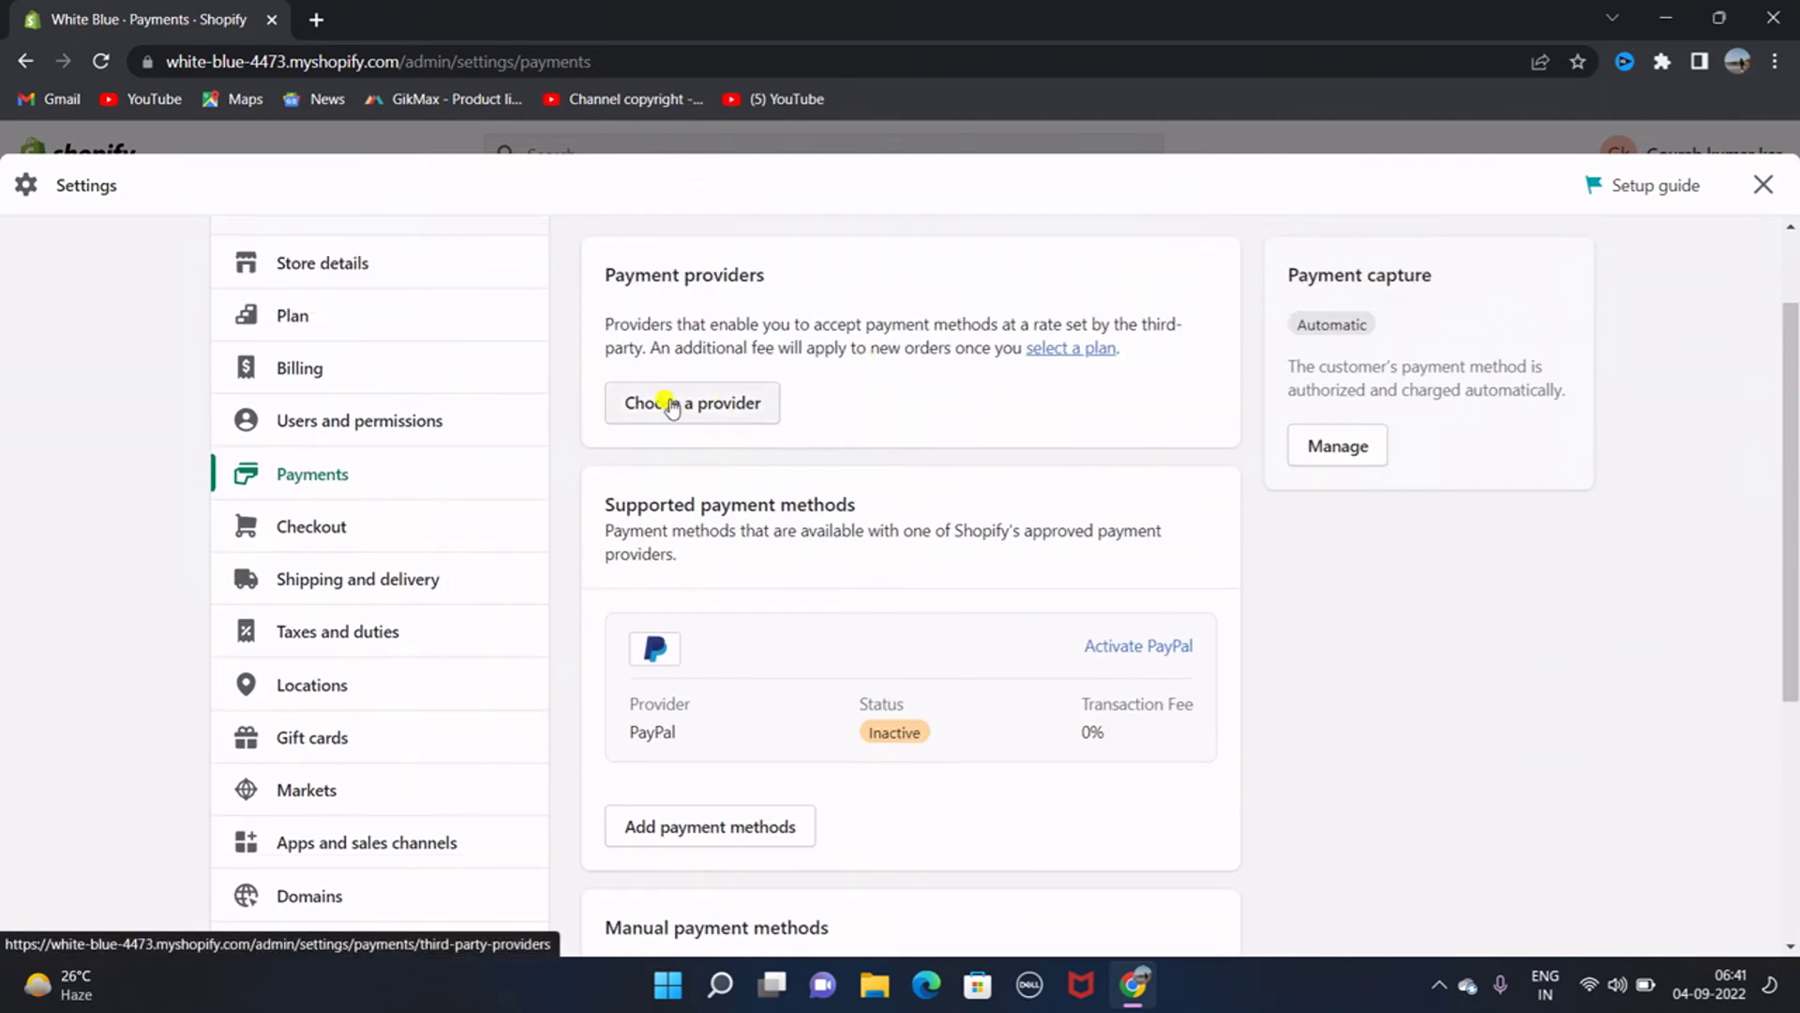
pyautogui.click(671, 403)
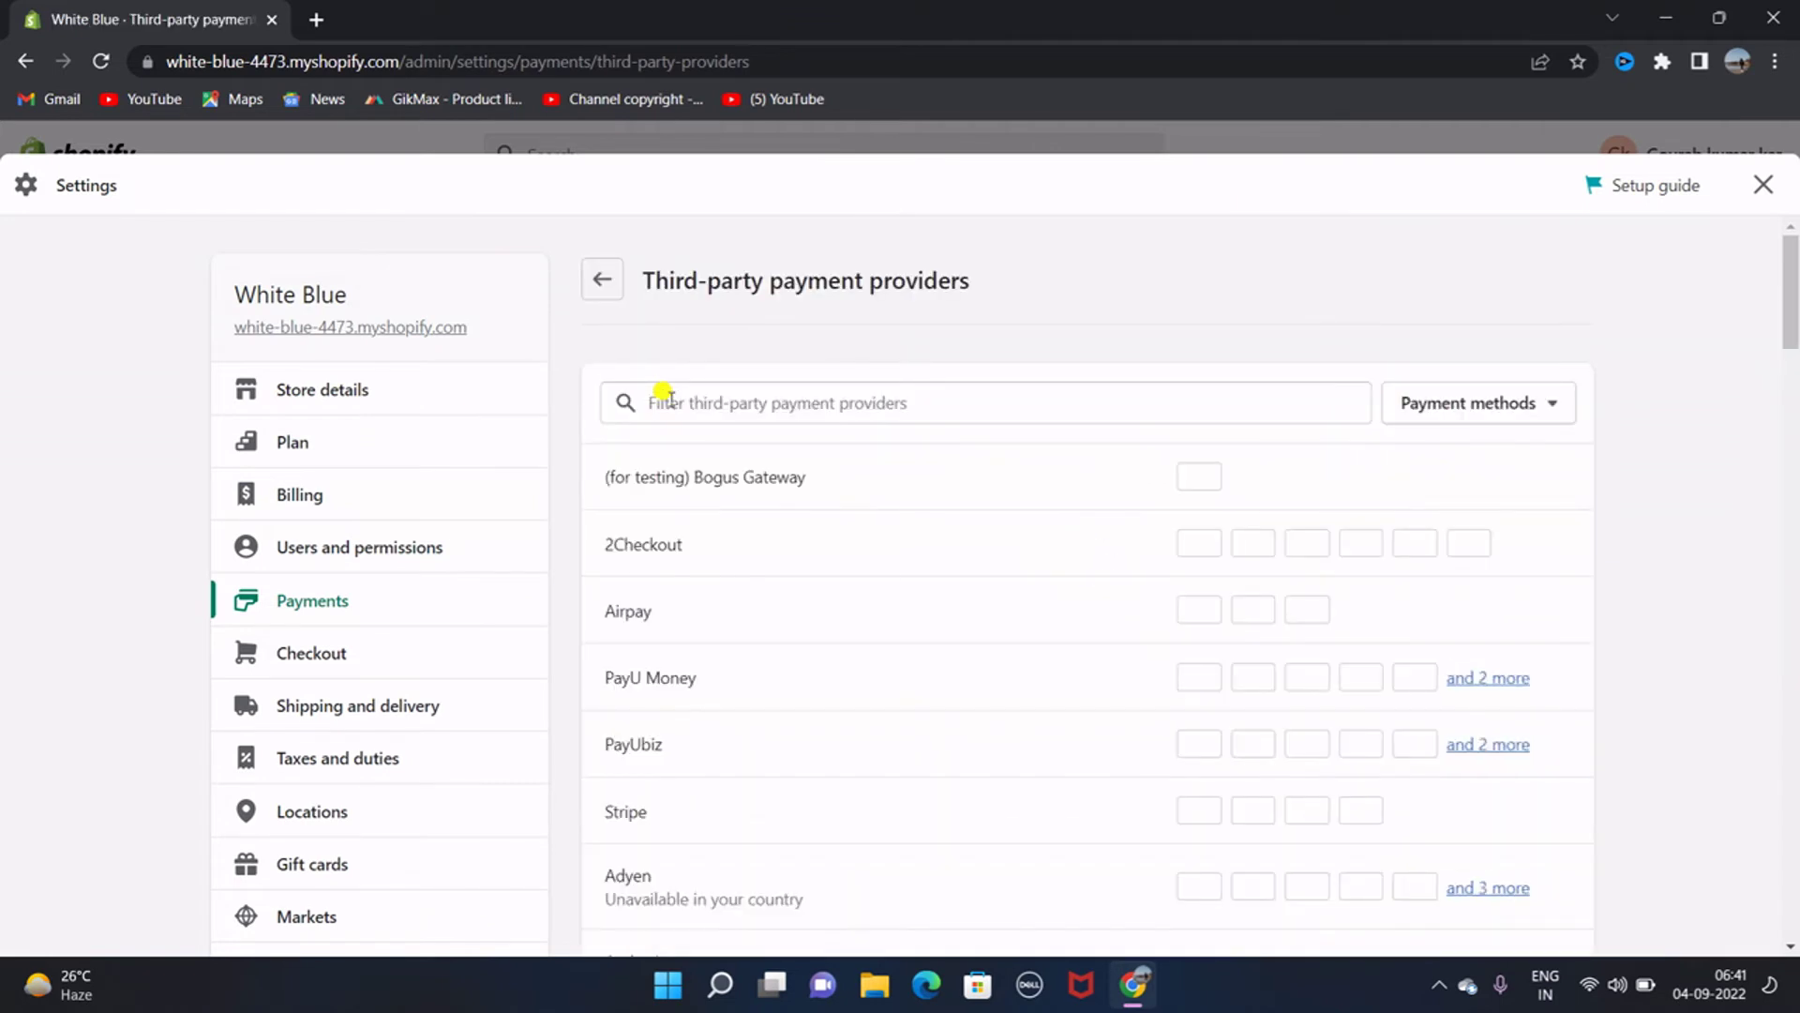
pyautogui.scroll(-3, 974, 544)
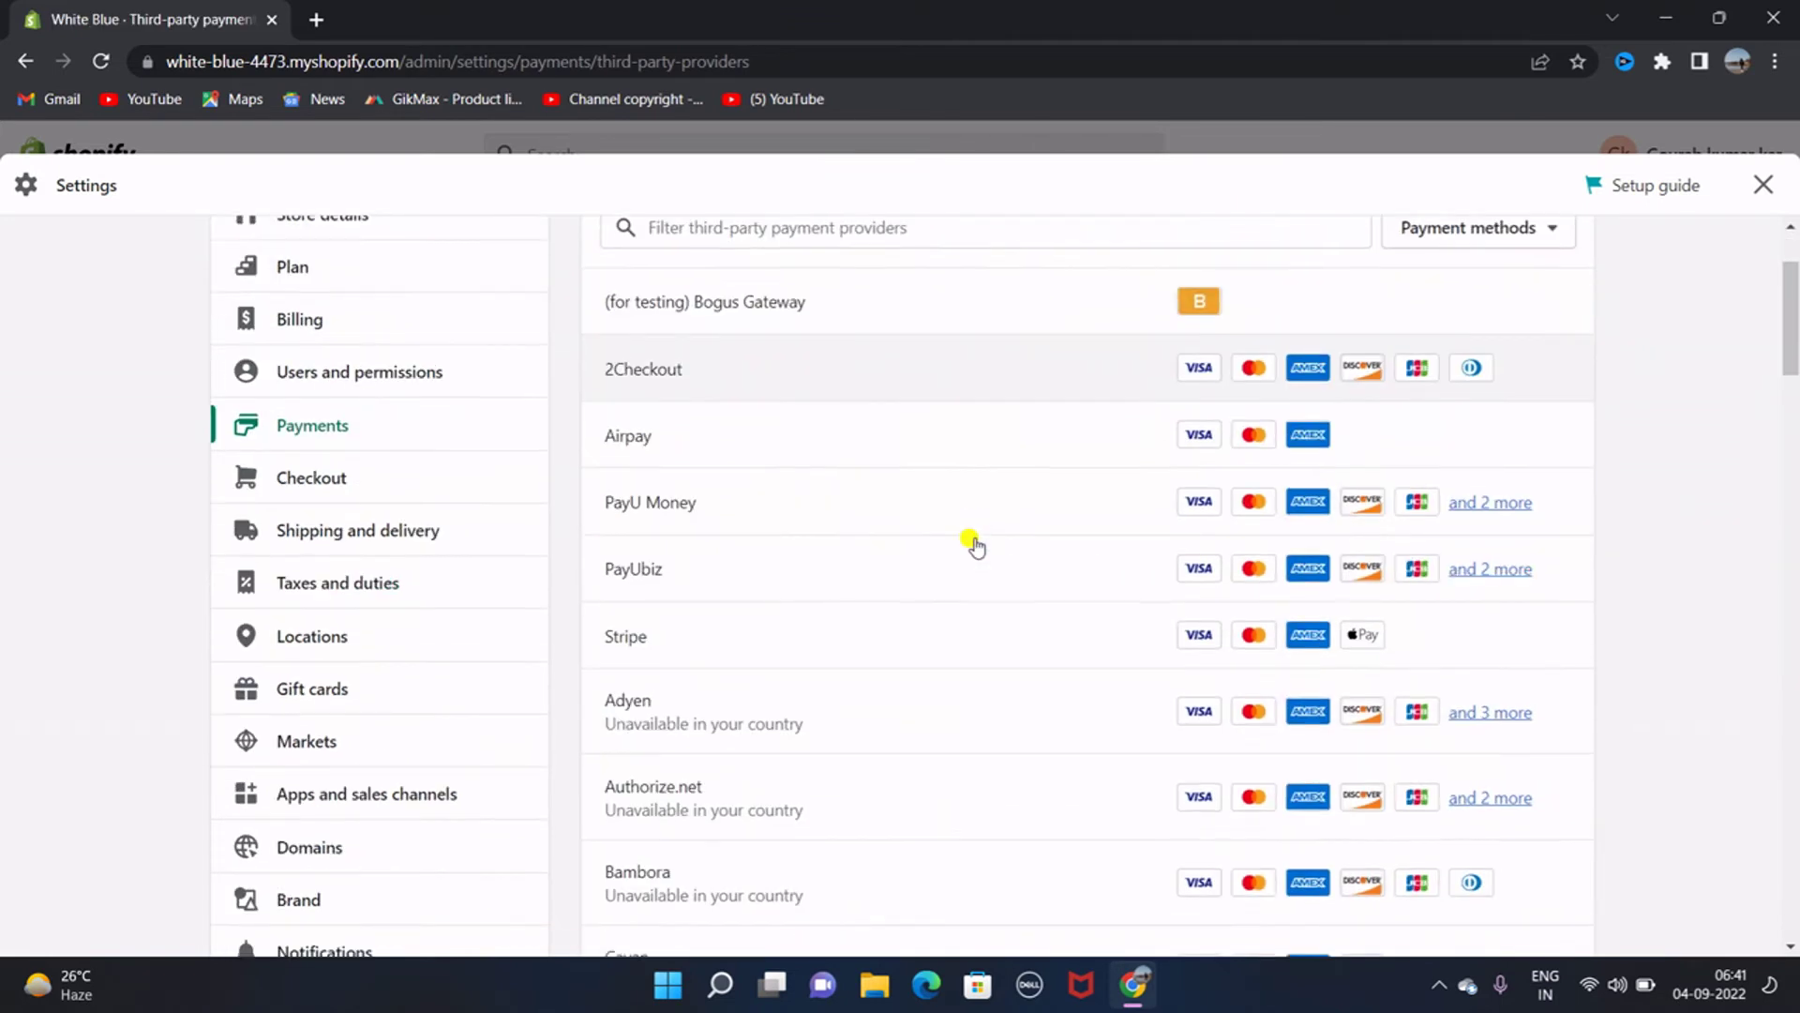
pyautogui.scroll(3, 972, 542)
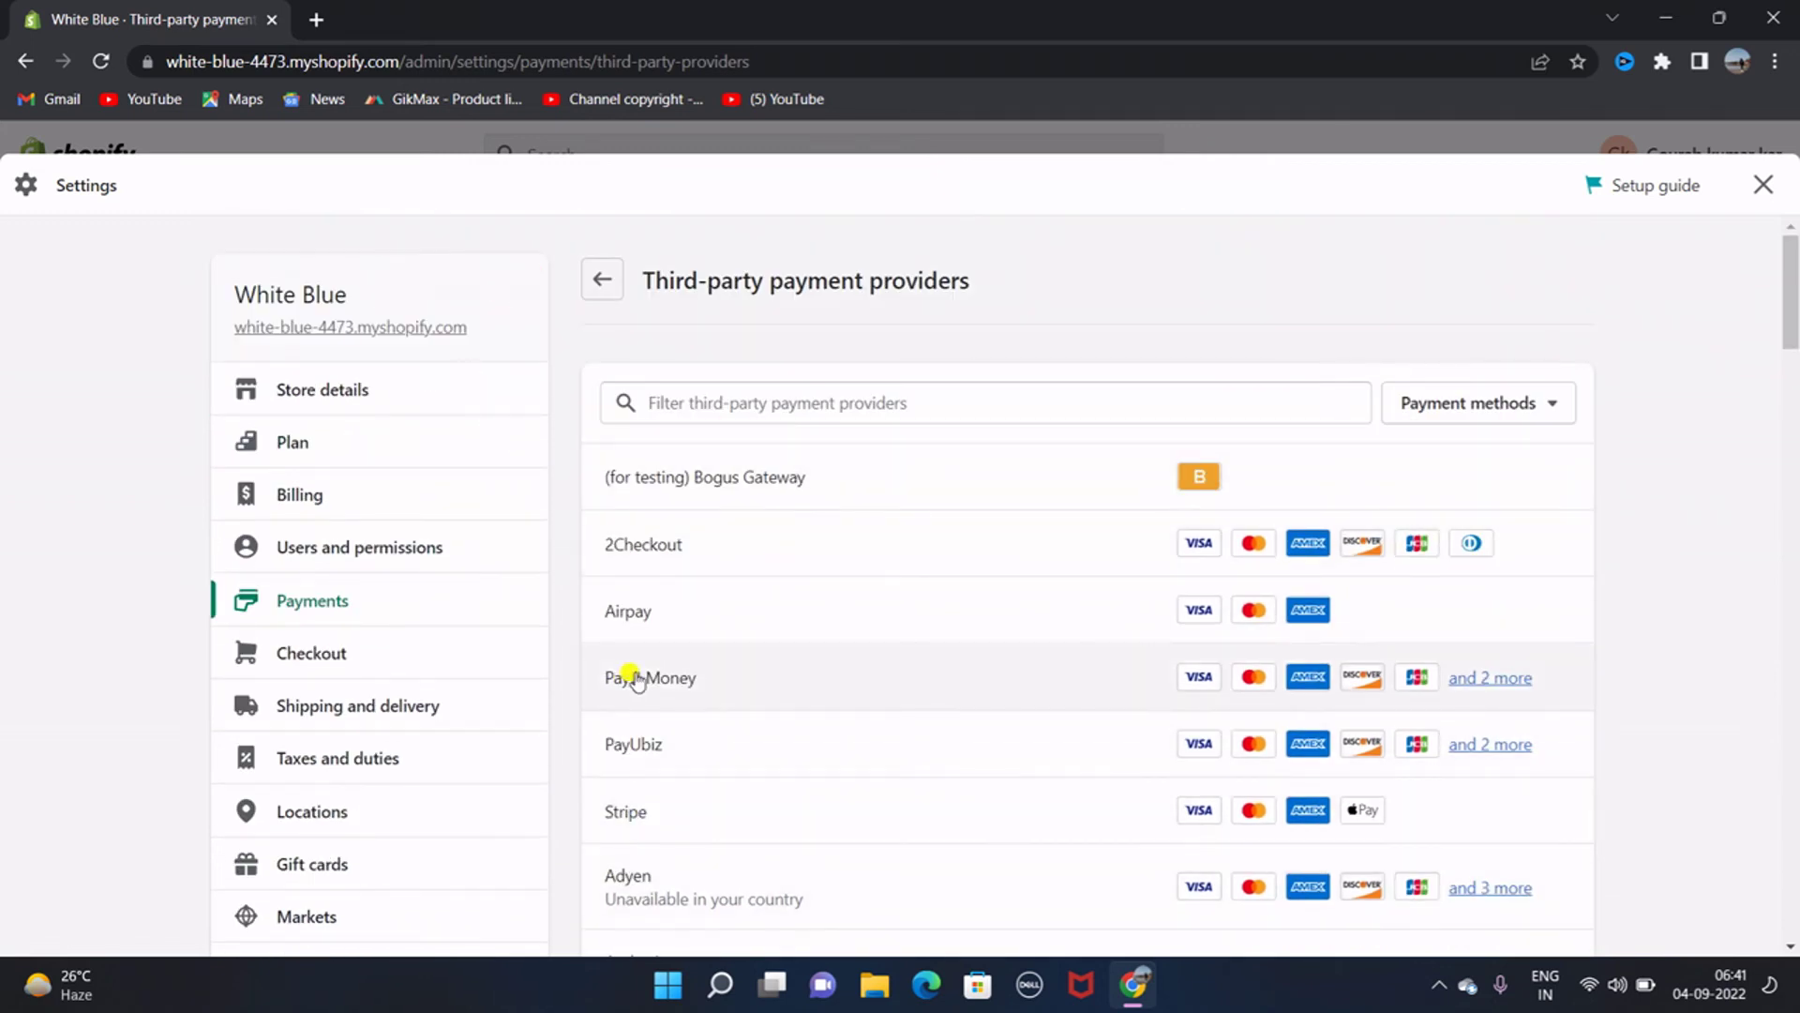
pyautogui.click(601, 281)
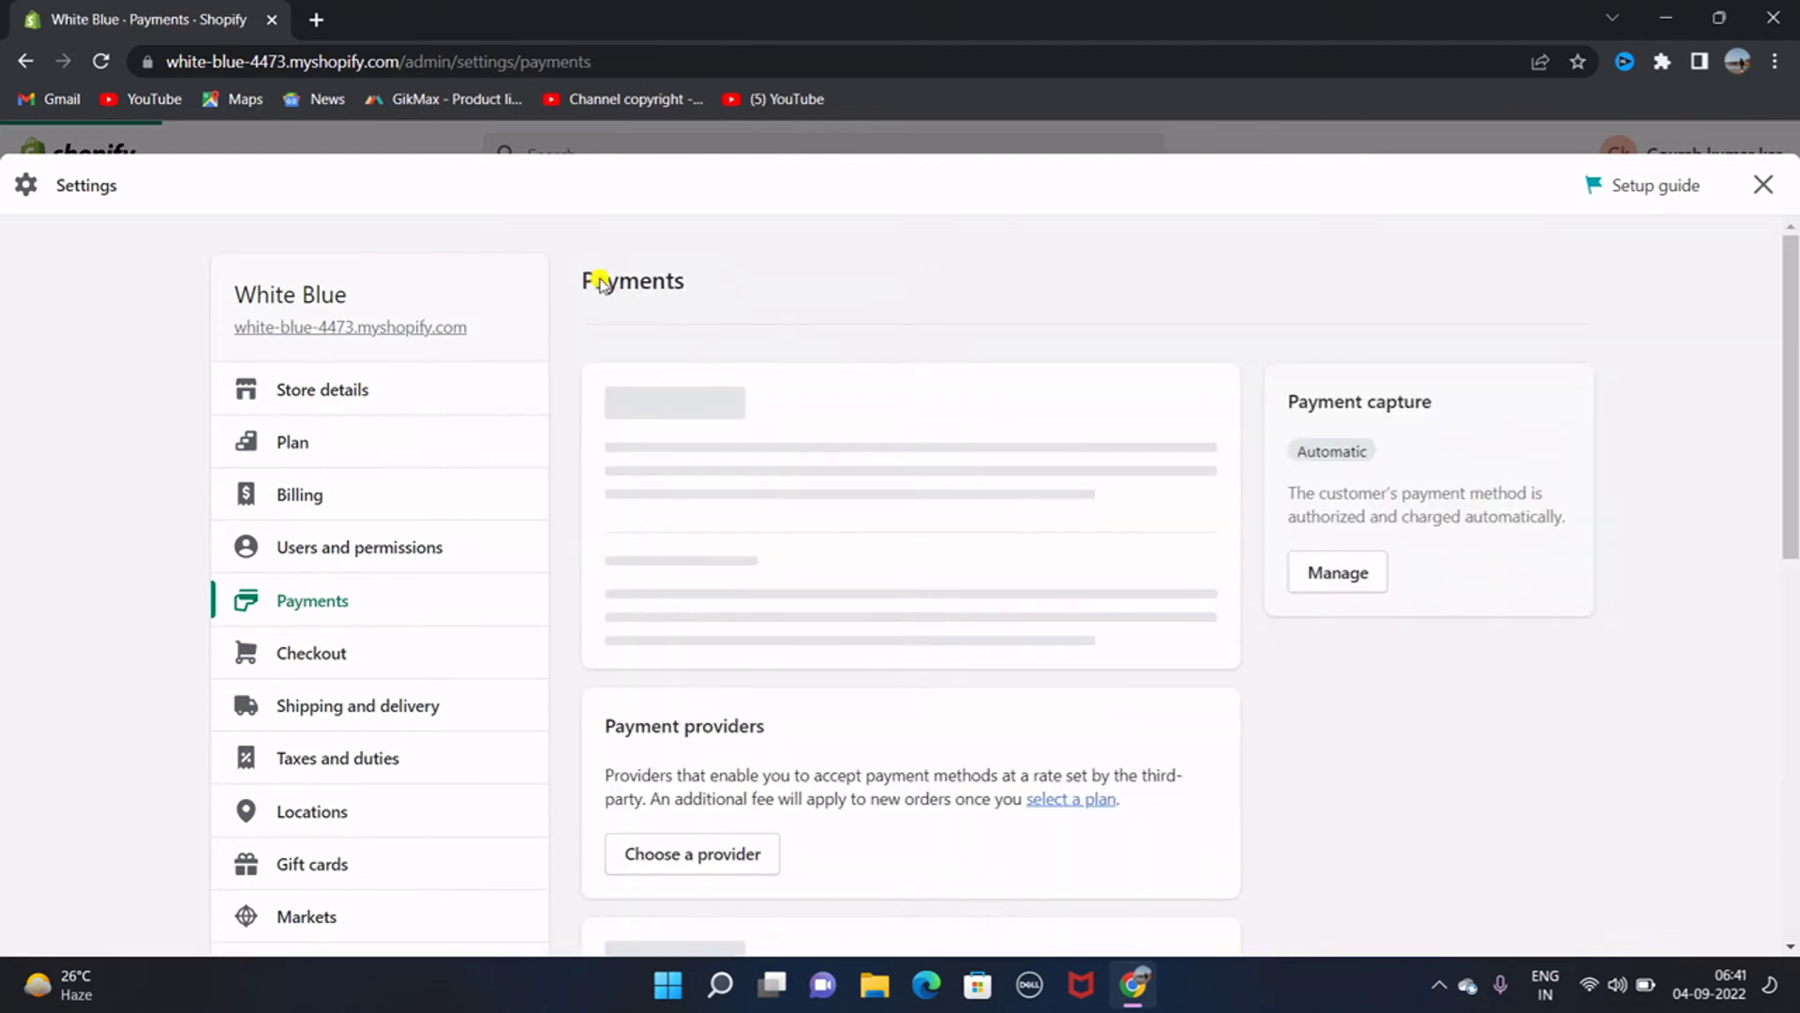
pyautogui.scroll(-5, 849, 600)
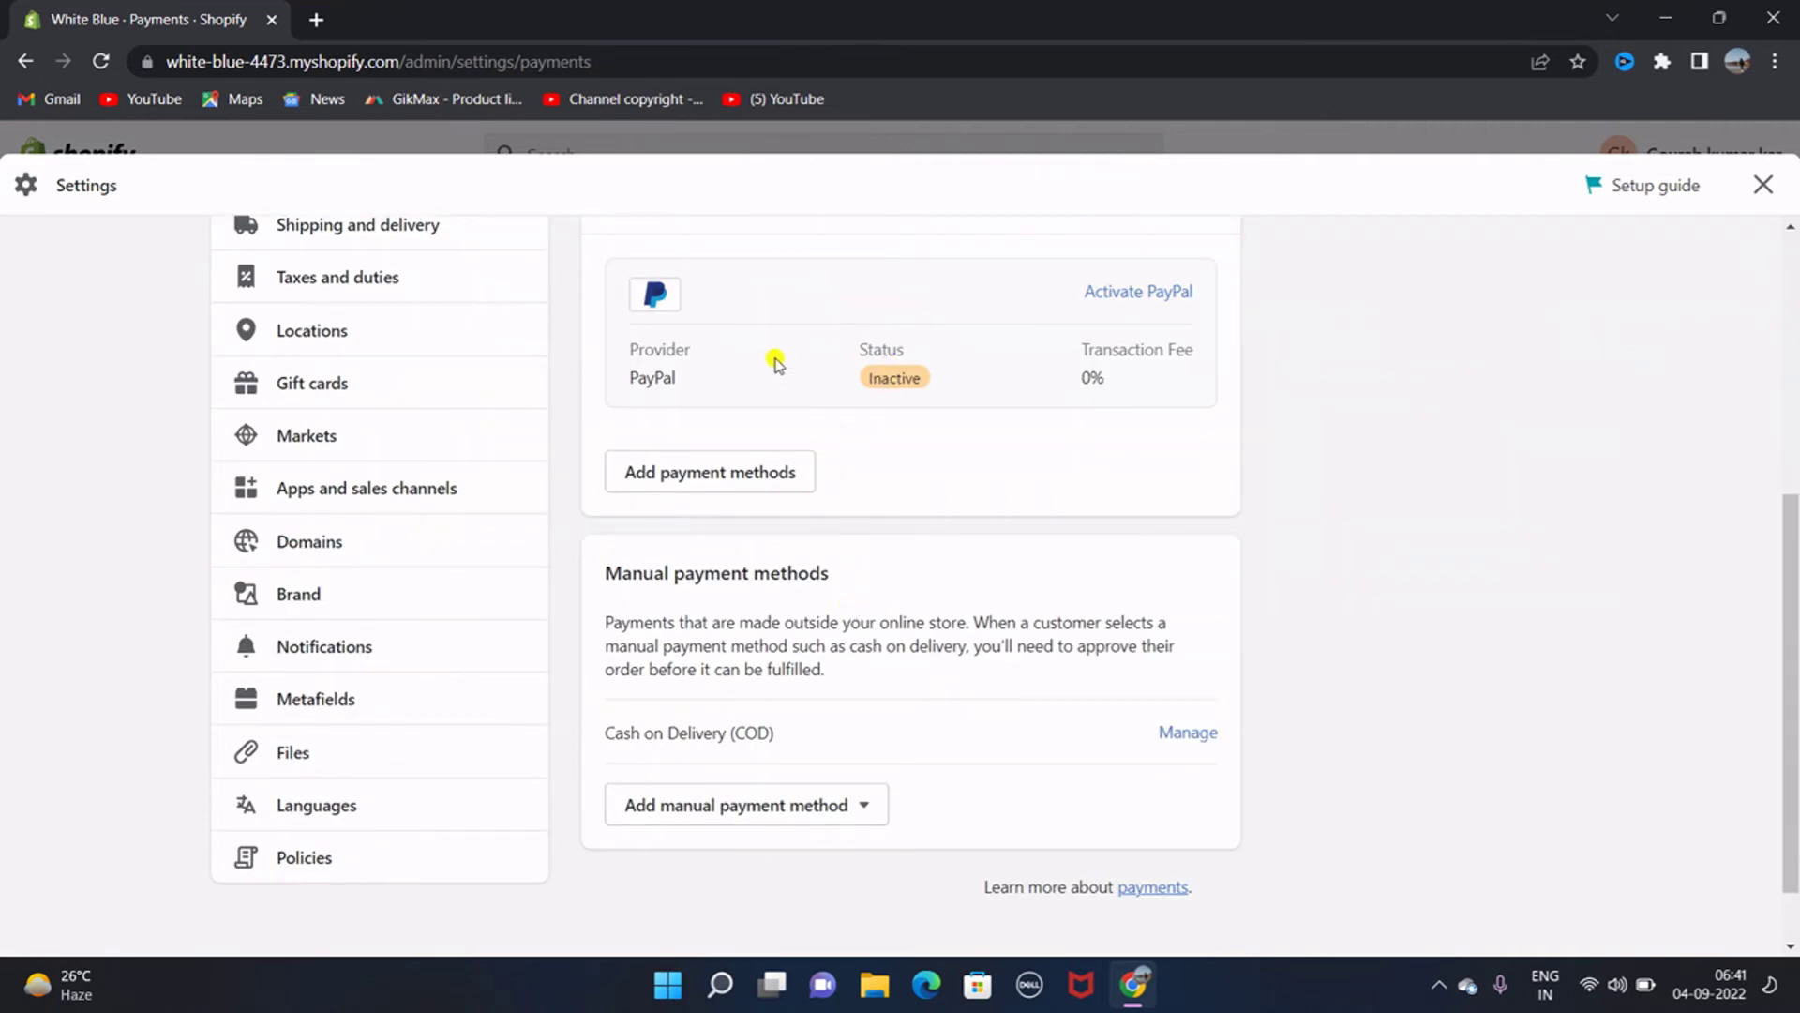
pyautogui.scroll(2, 771, 357)
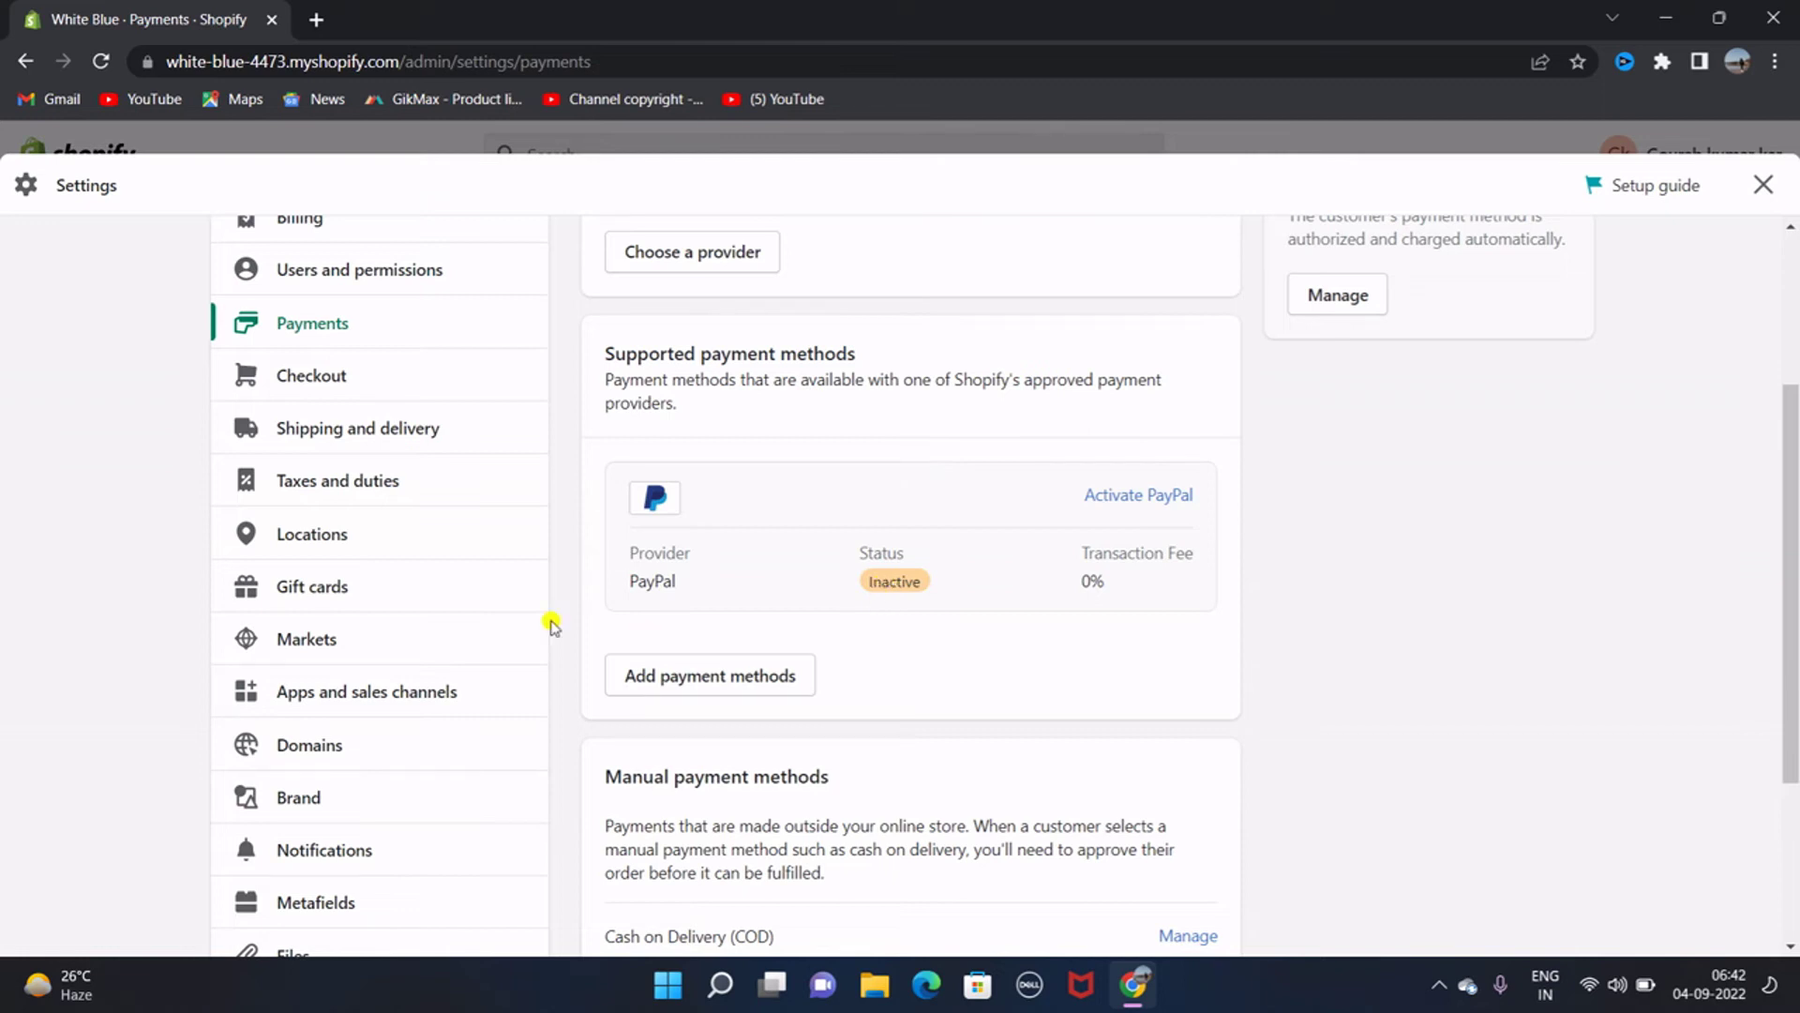
# - In the Checkout settings, set the customer's full name option to require first and last name
pyautogui.click(292, 379)
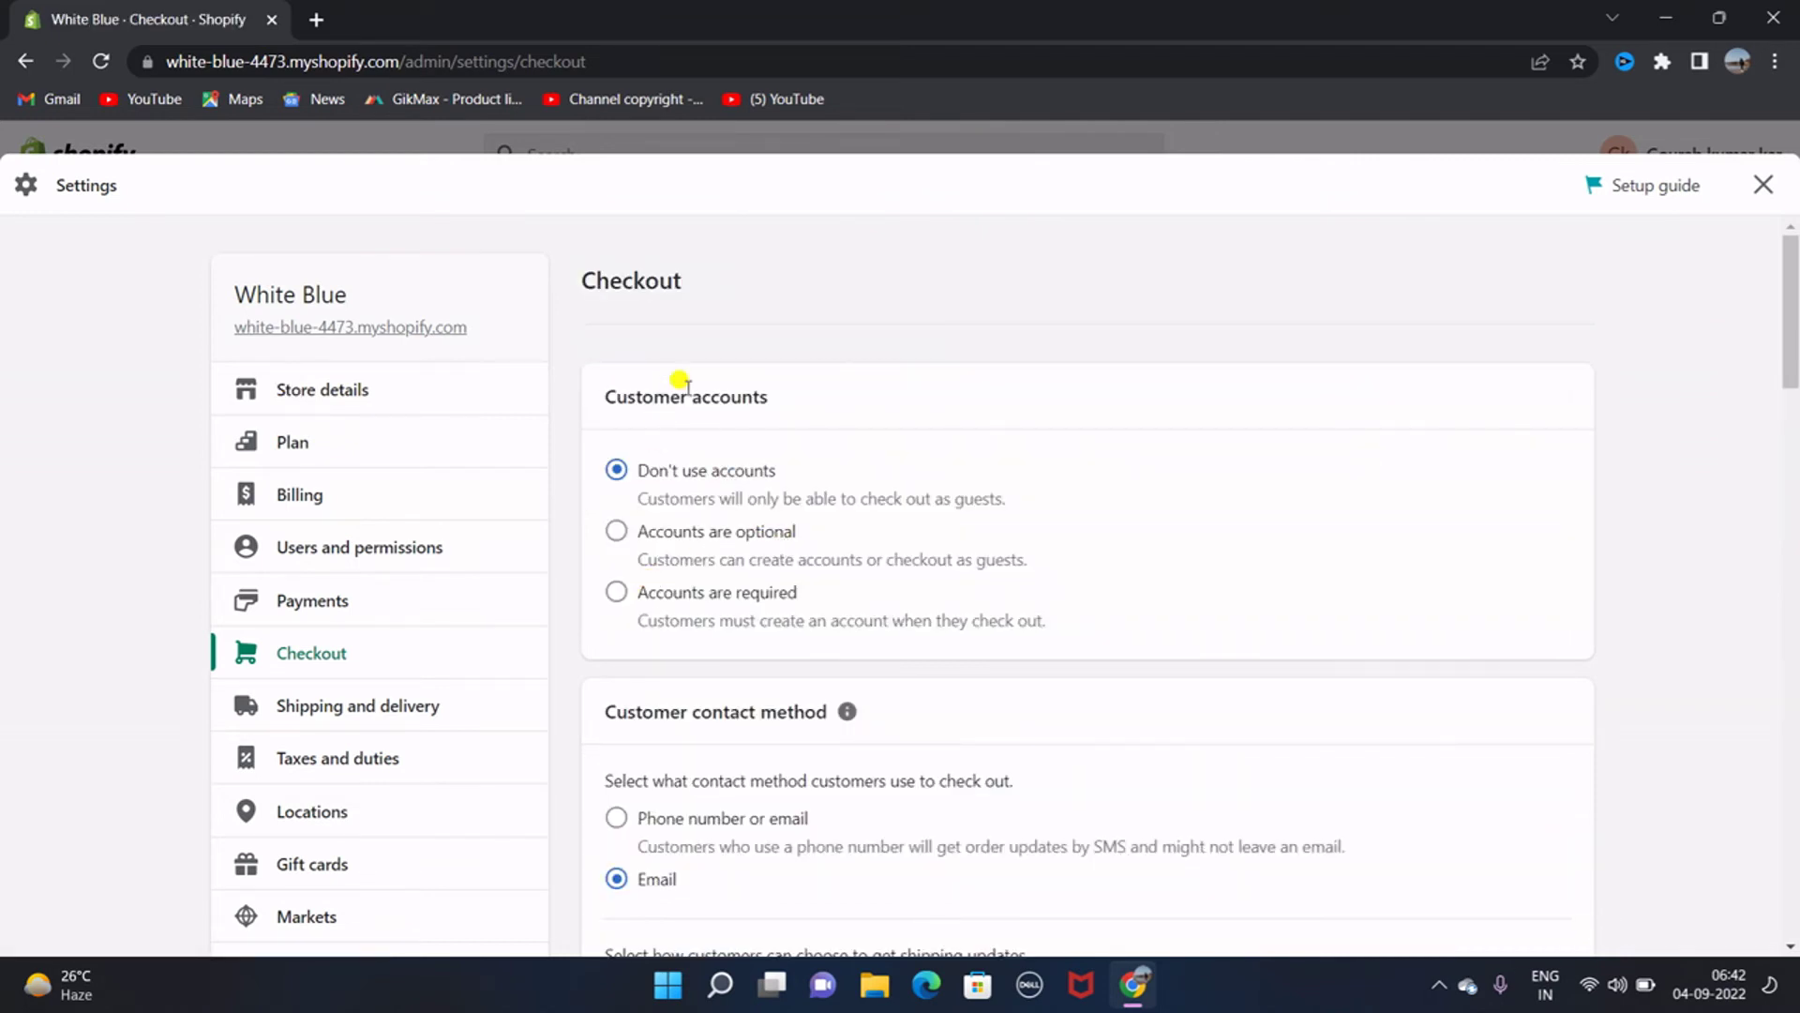
pyautogui.scroll(-3, 829, 398)
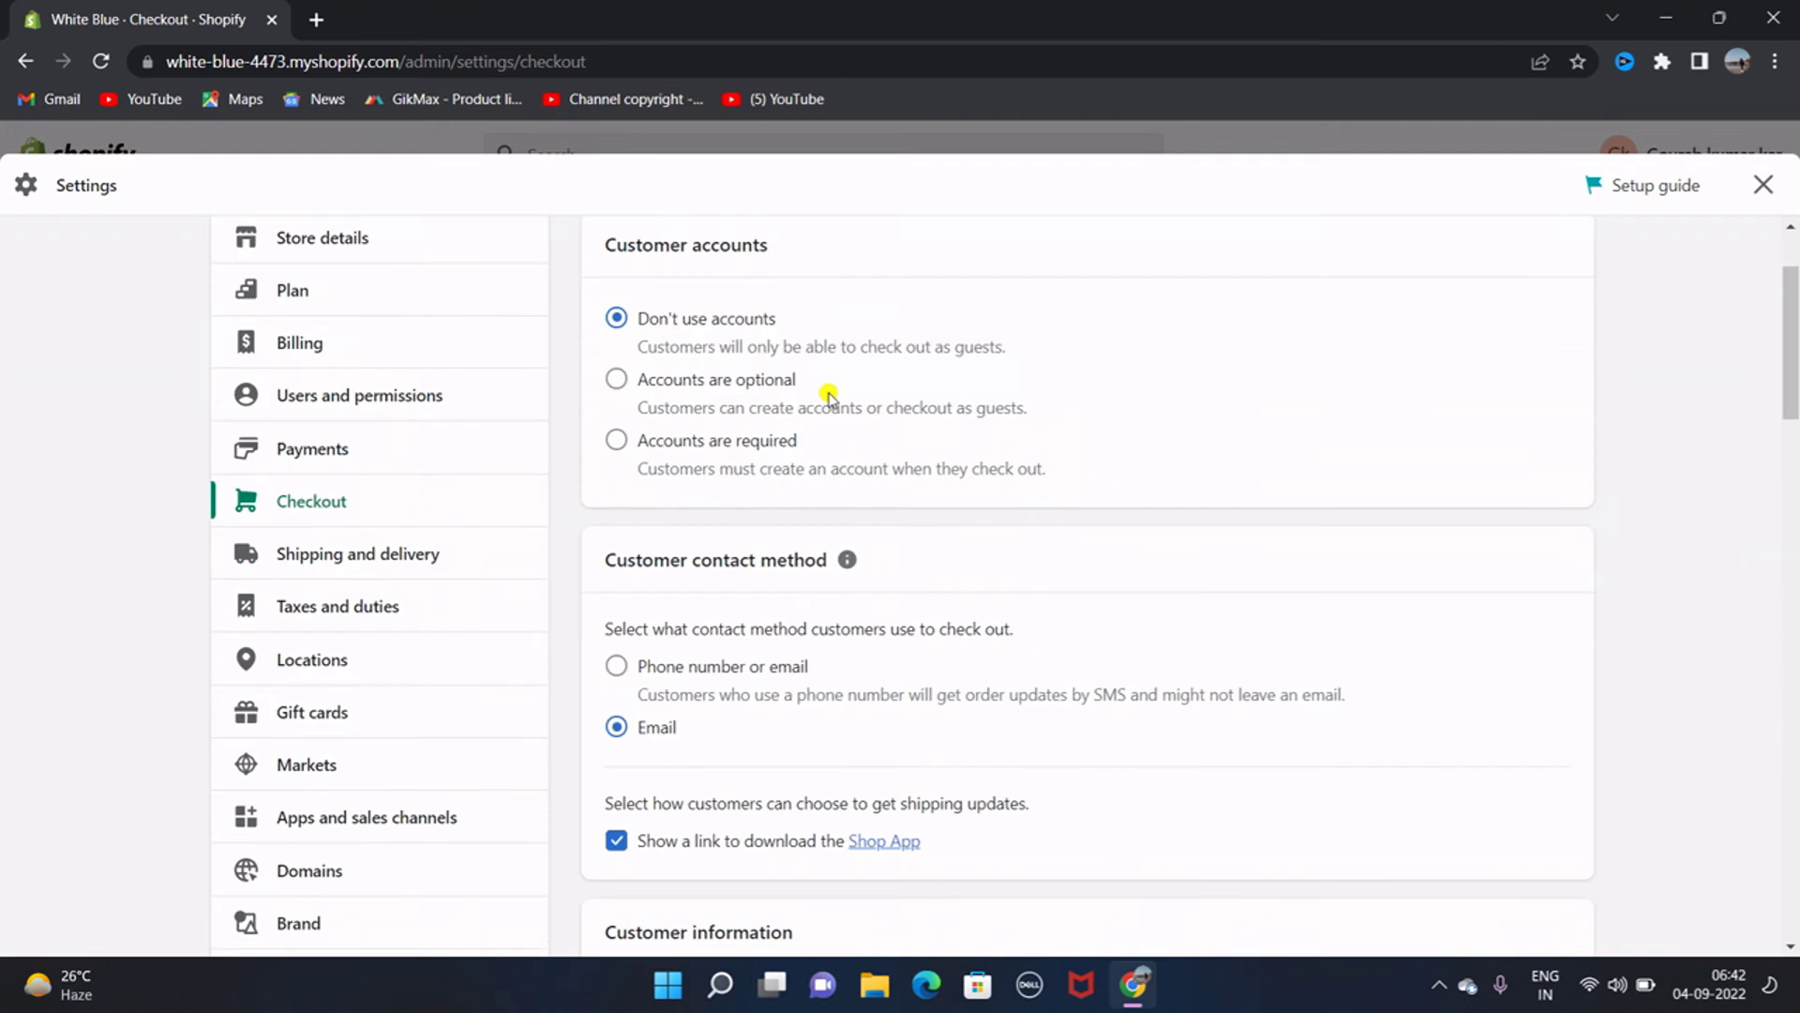
pyautogui.scroll(-2, 828, 398)
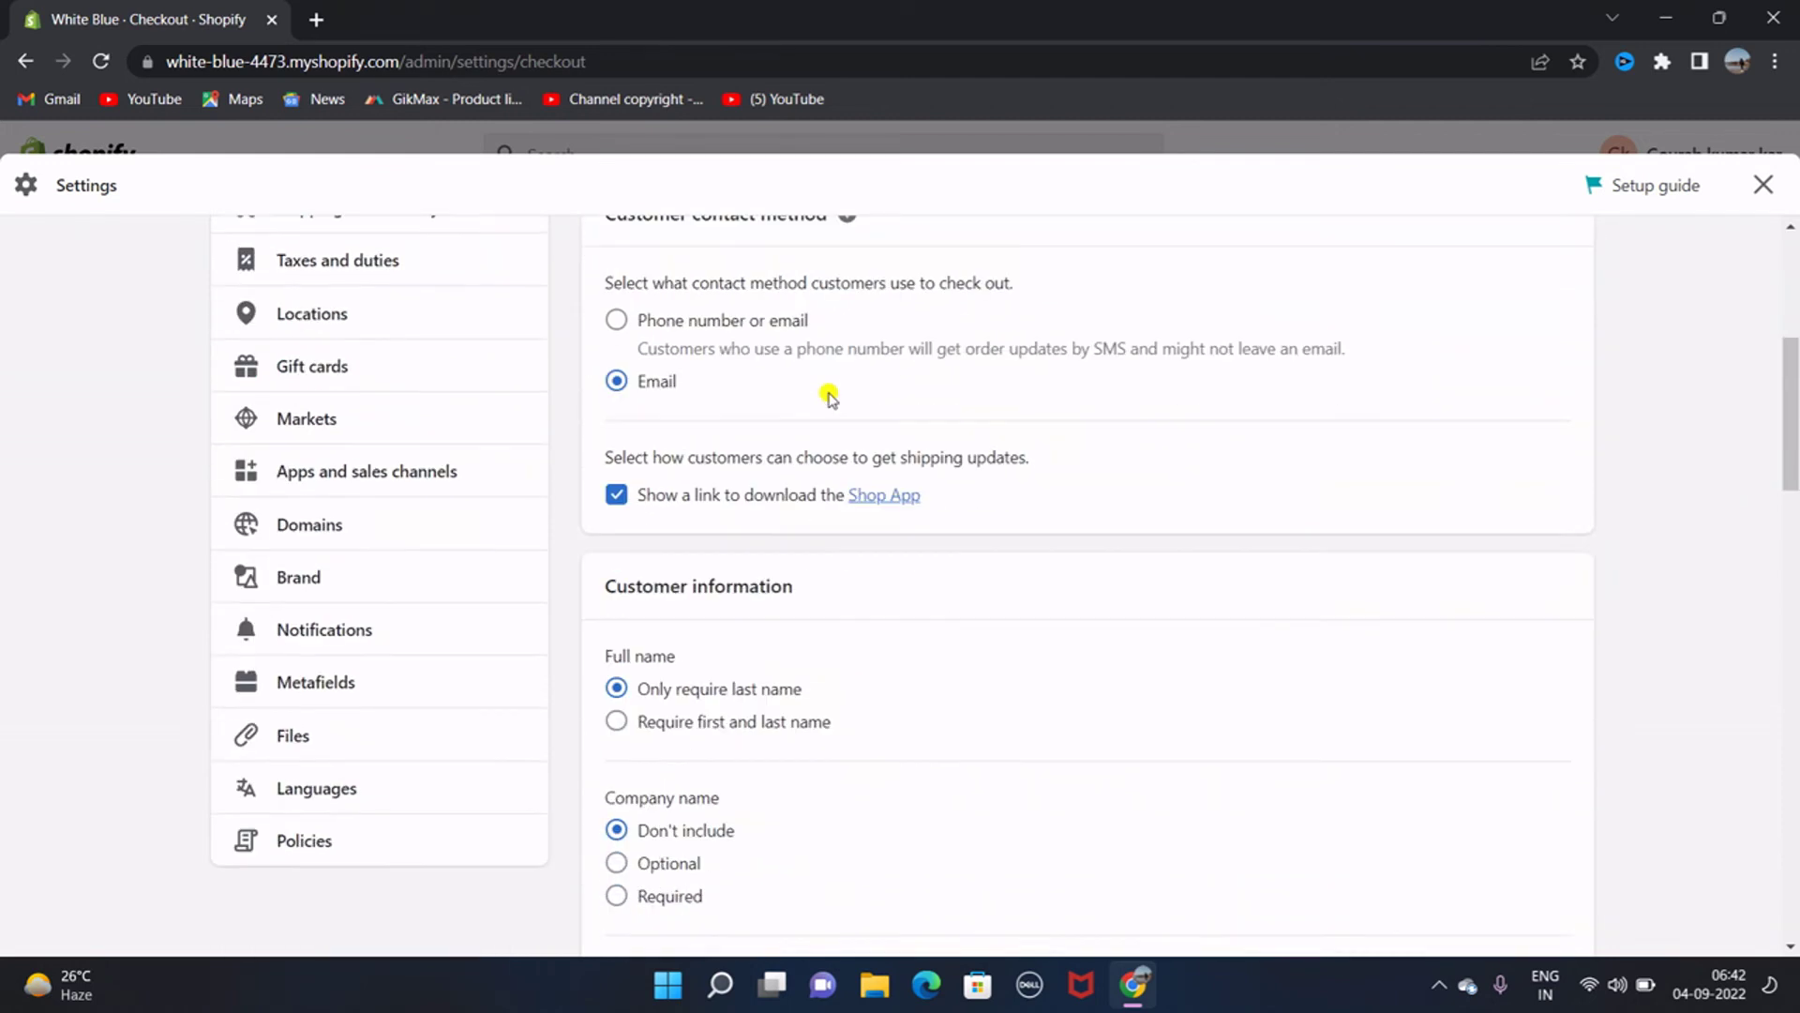
pyautogui.scroll(1, 808, 274)
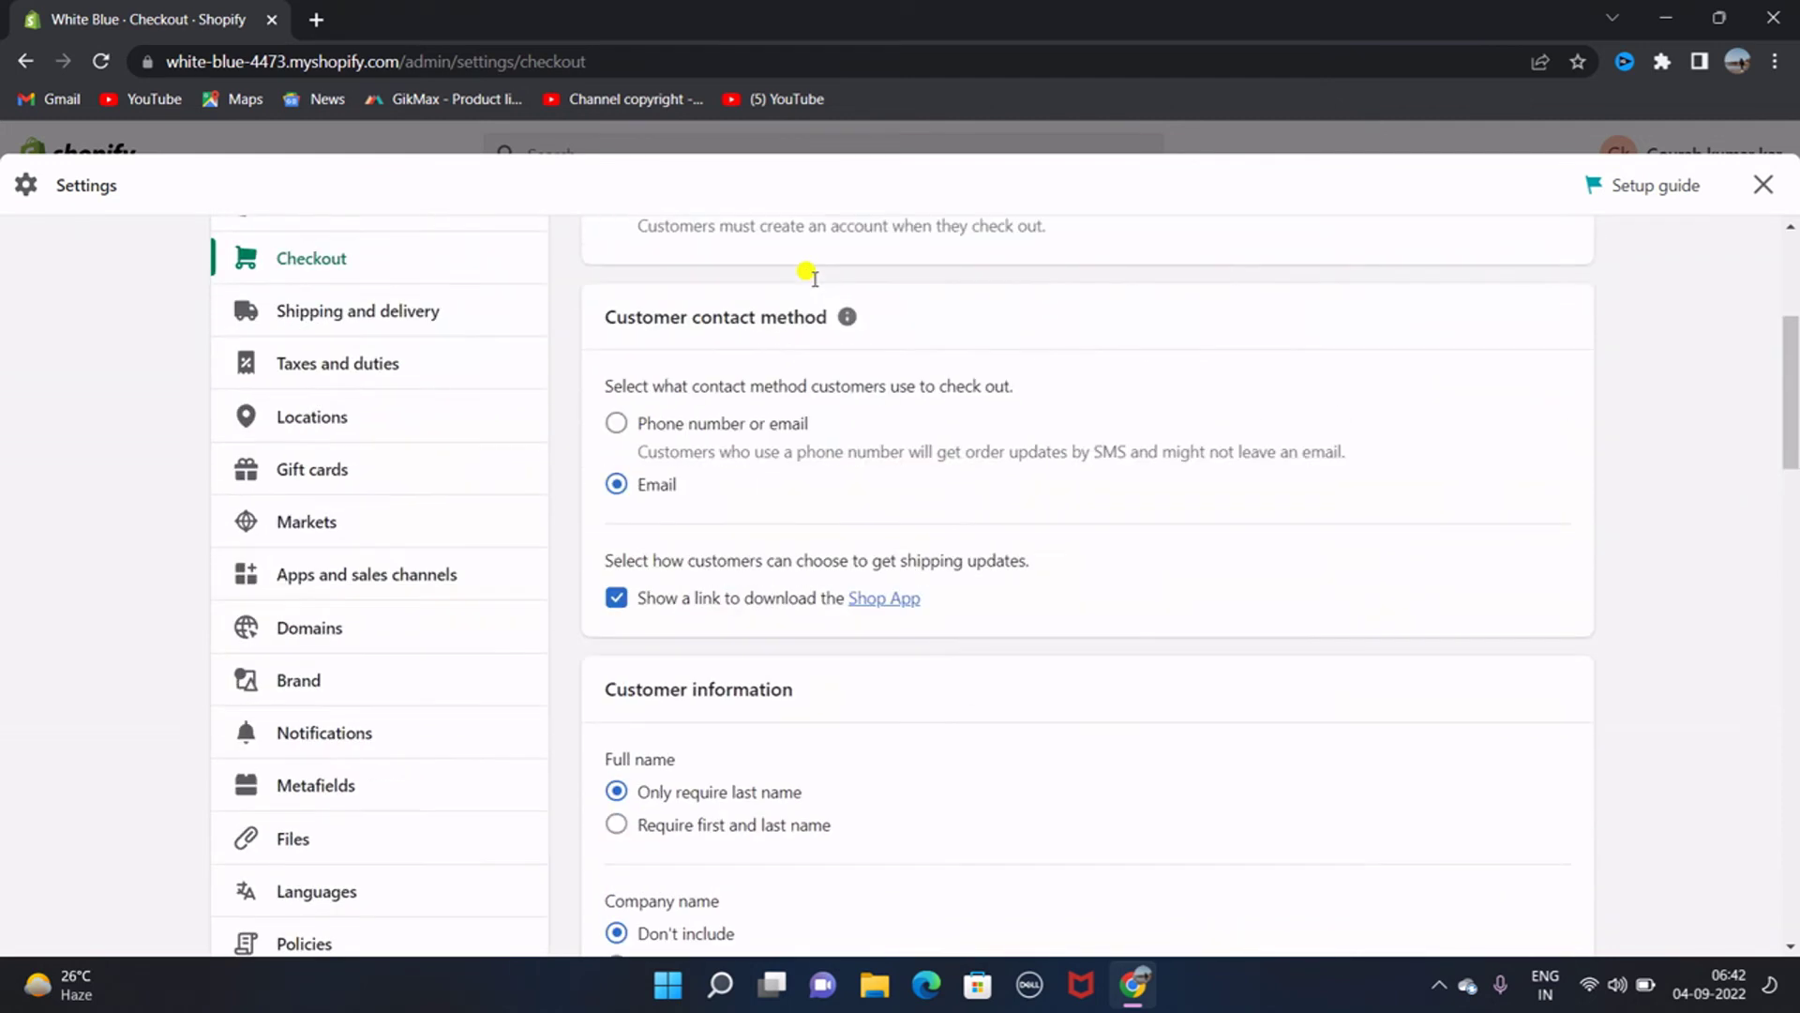
pyautogui.scroll(-4, 895, 327)
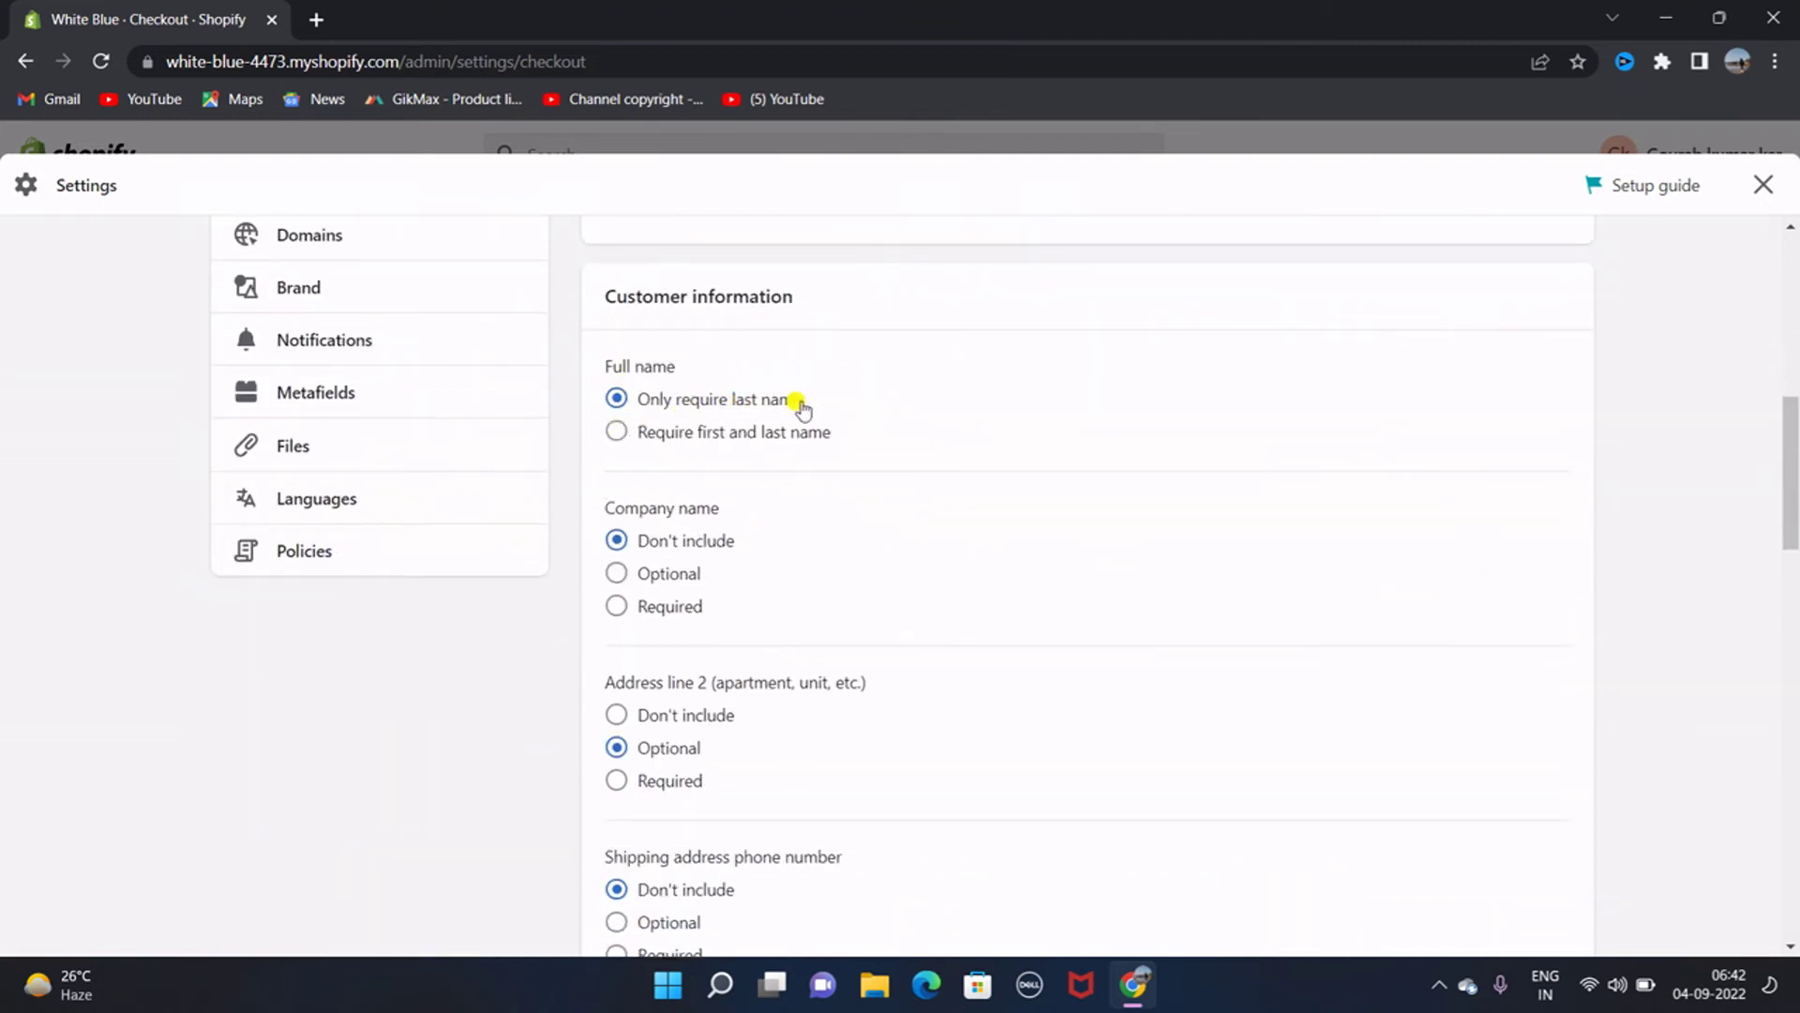
pyautogui.click(615, 432)
# - Set the shipping address phone number to Required in the checkout's customer information
pyautogui.scroll(-3, 616, 434)
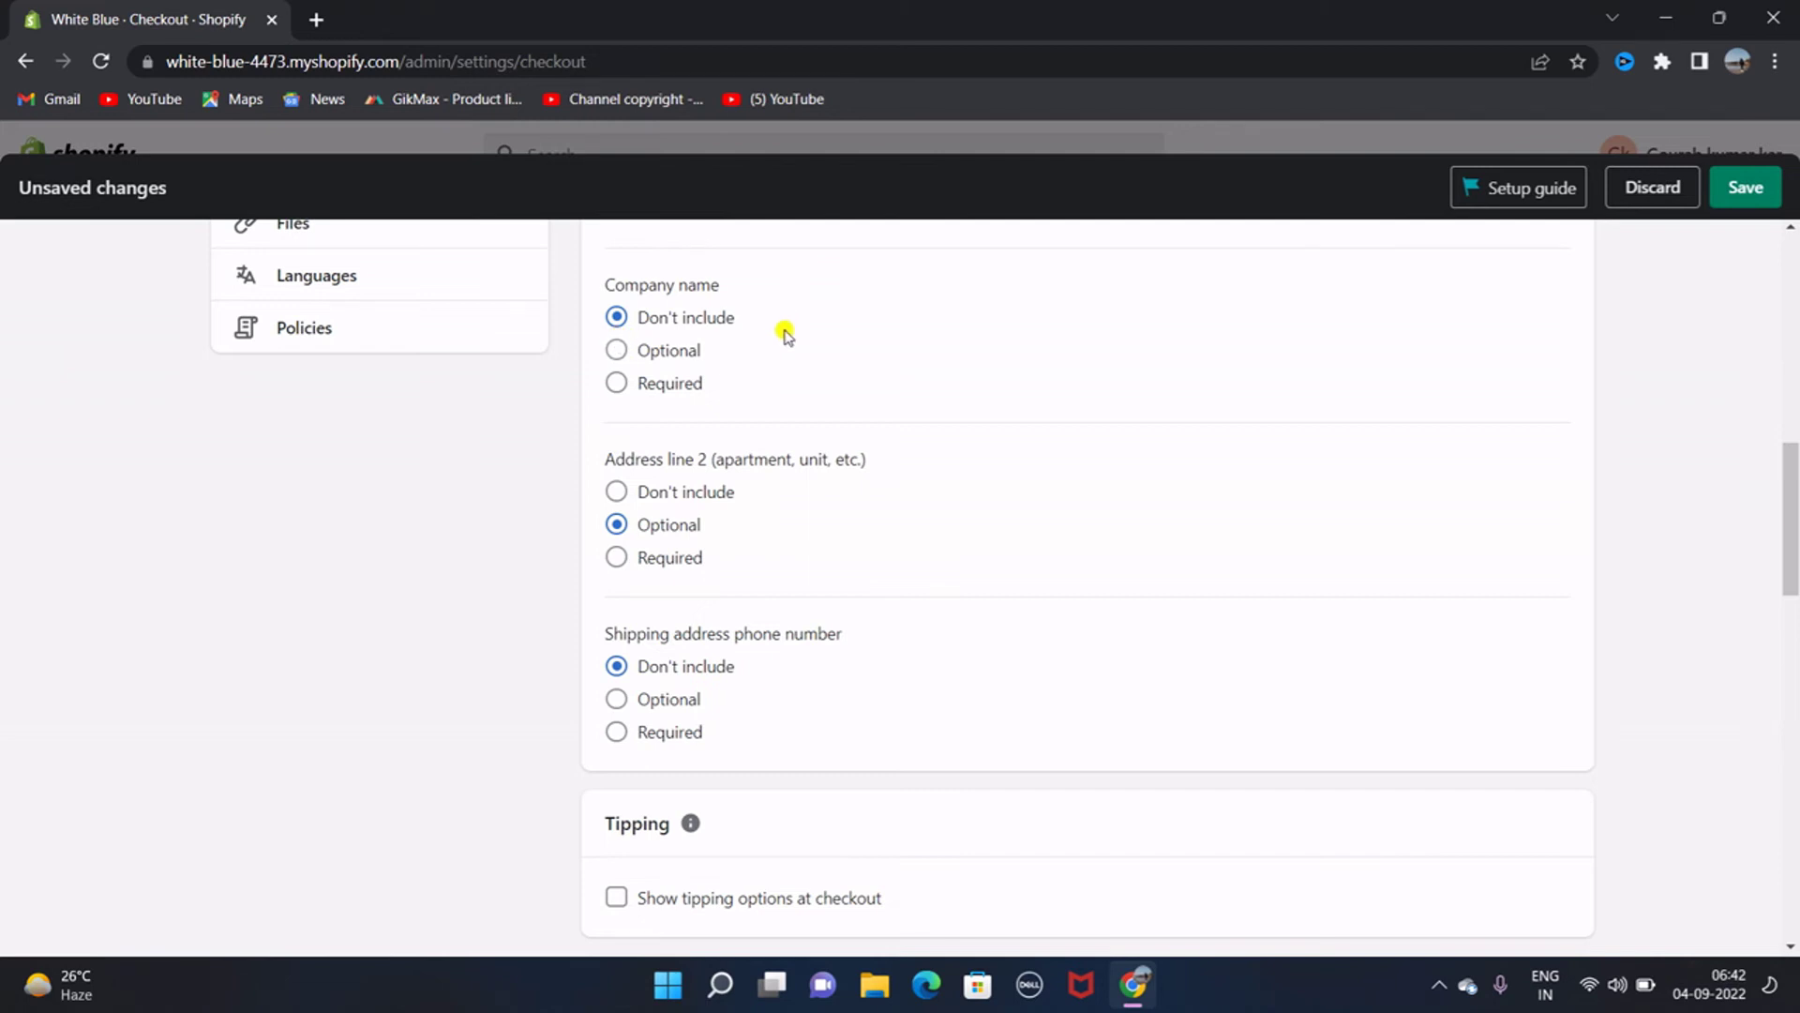
pyautogui.scroll(-1, 761, 374)
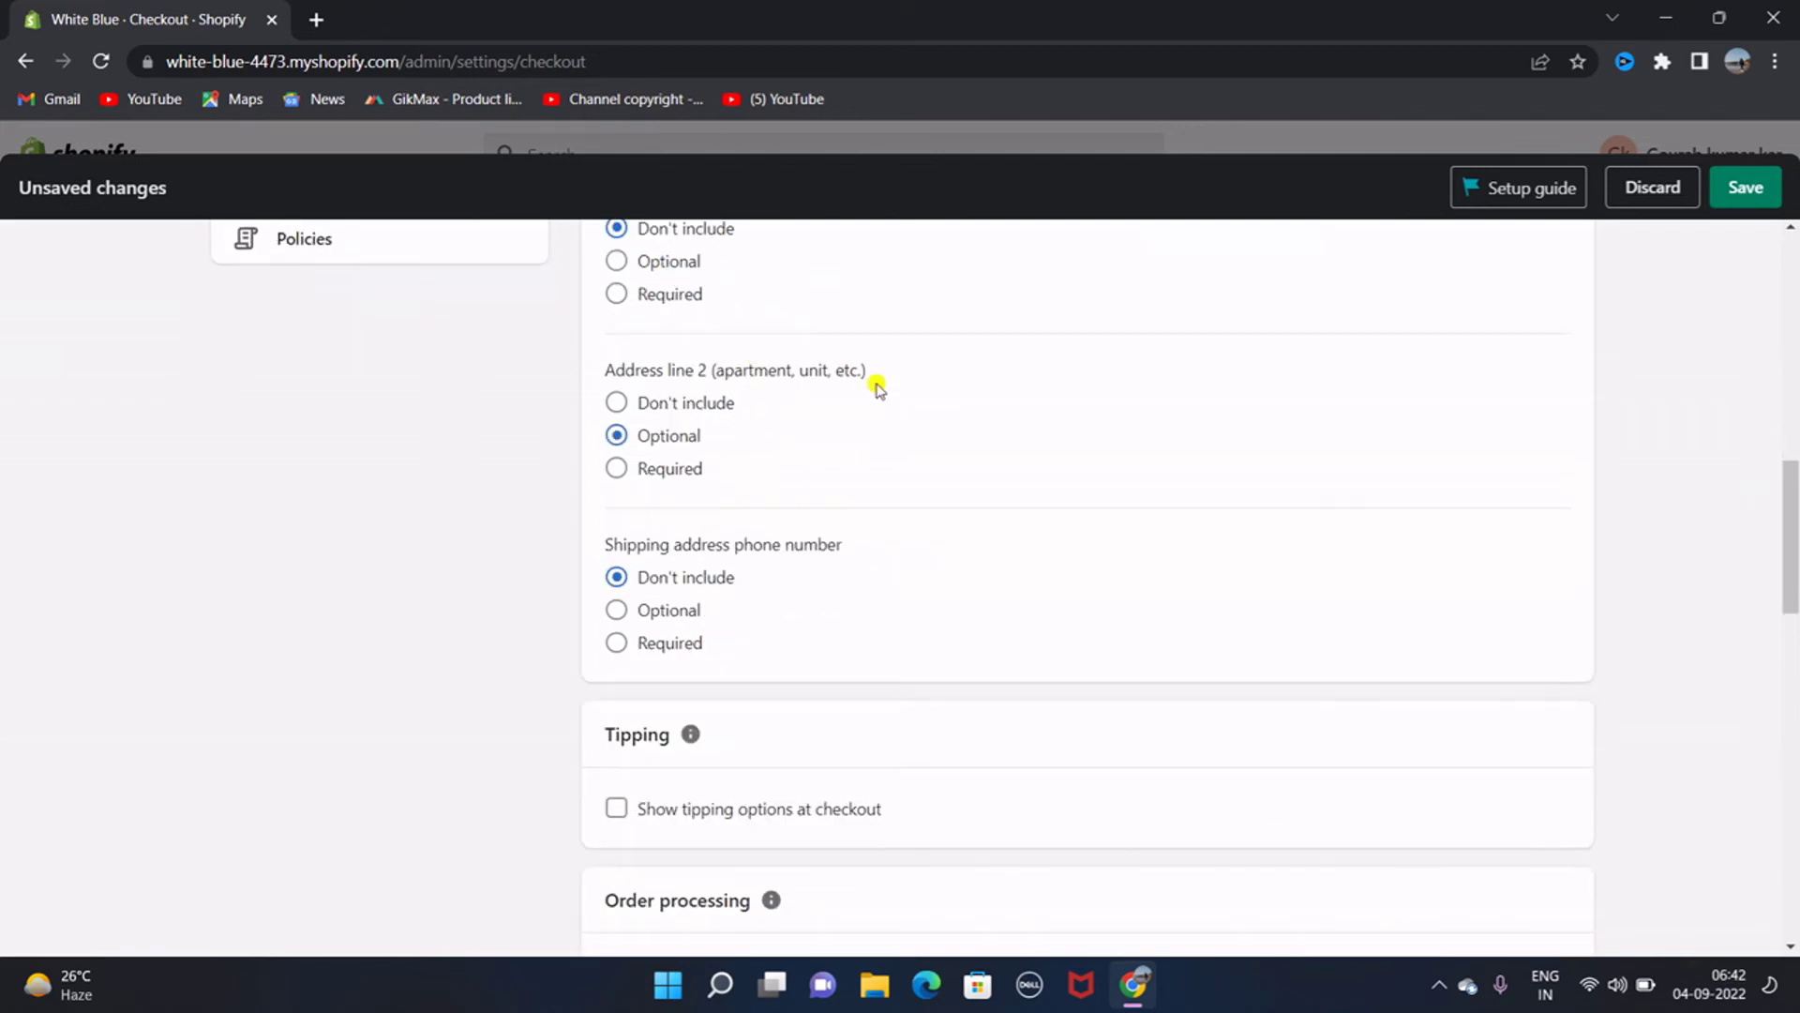
pyautogui.scroll(-1, 824, 431)
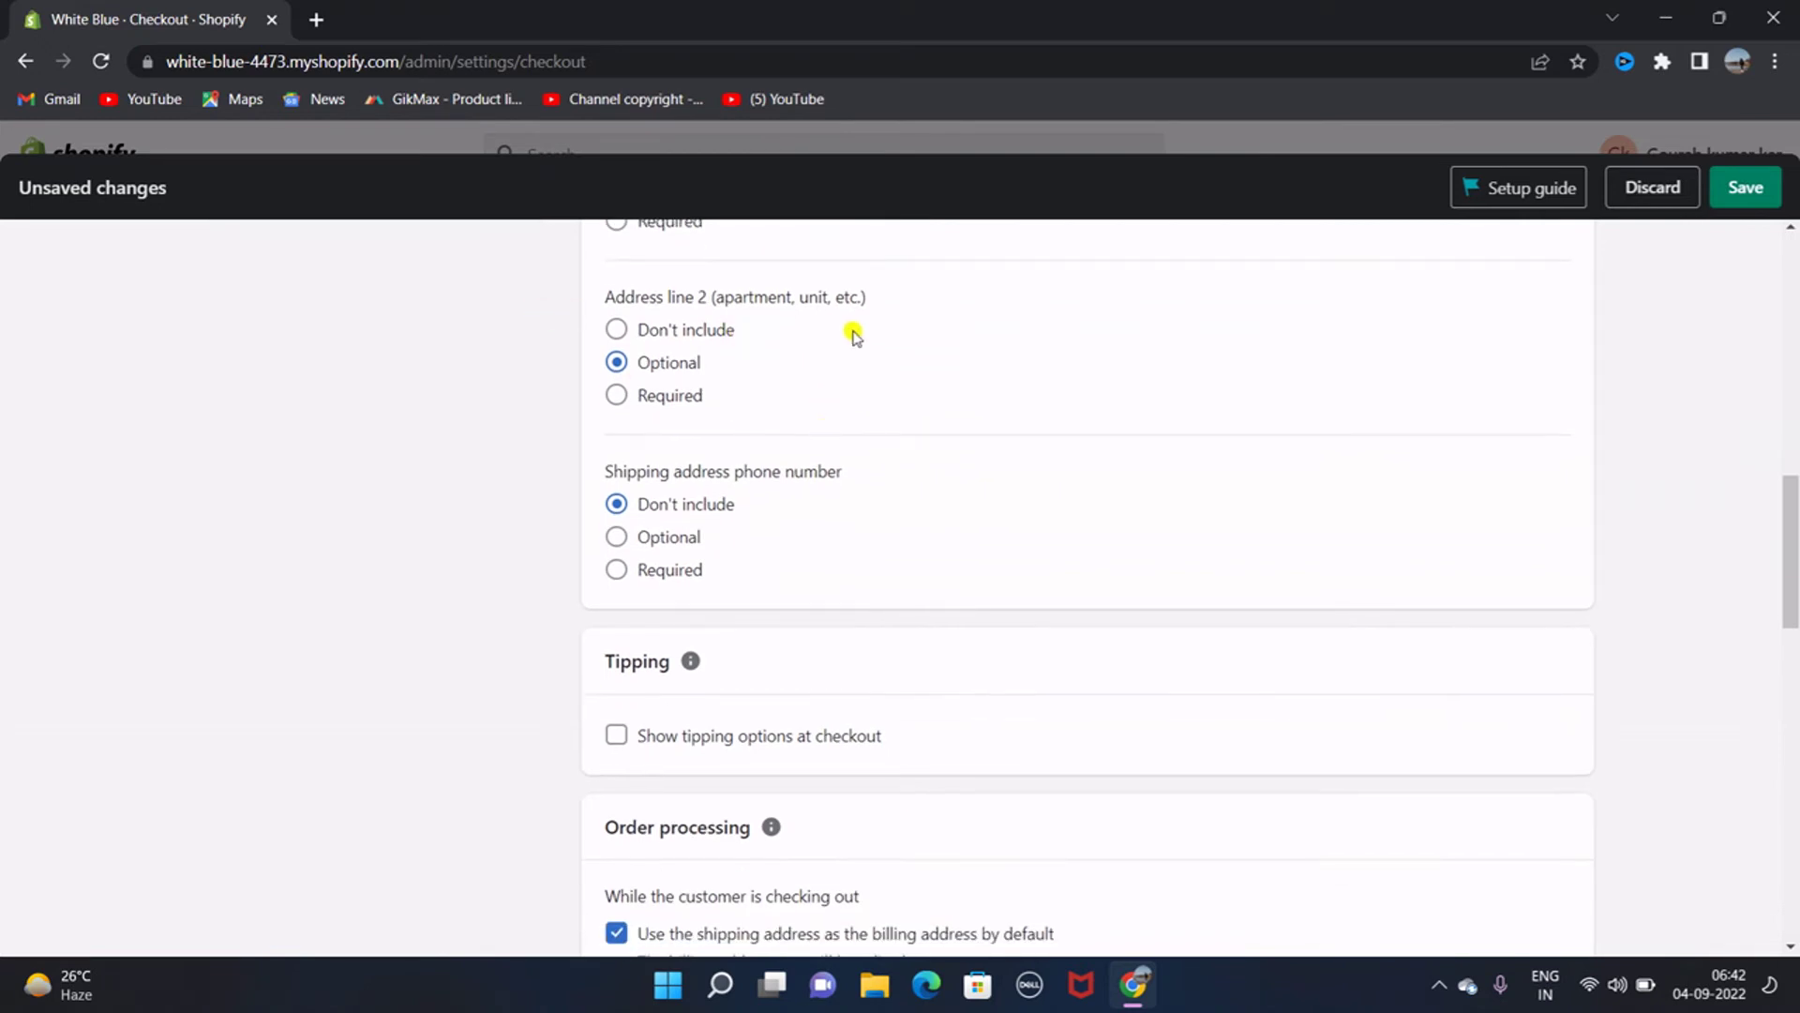
pyautogui.scroll(-2, 791, 433)
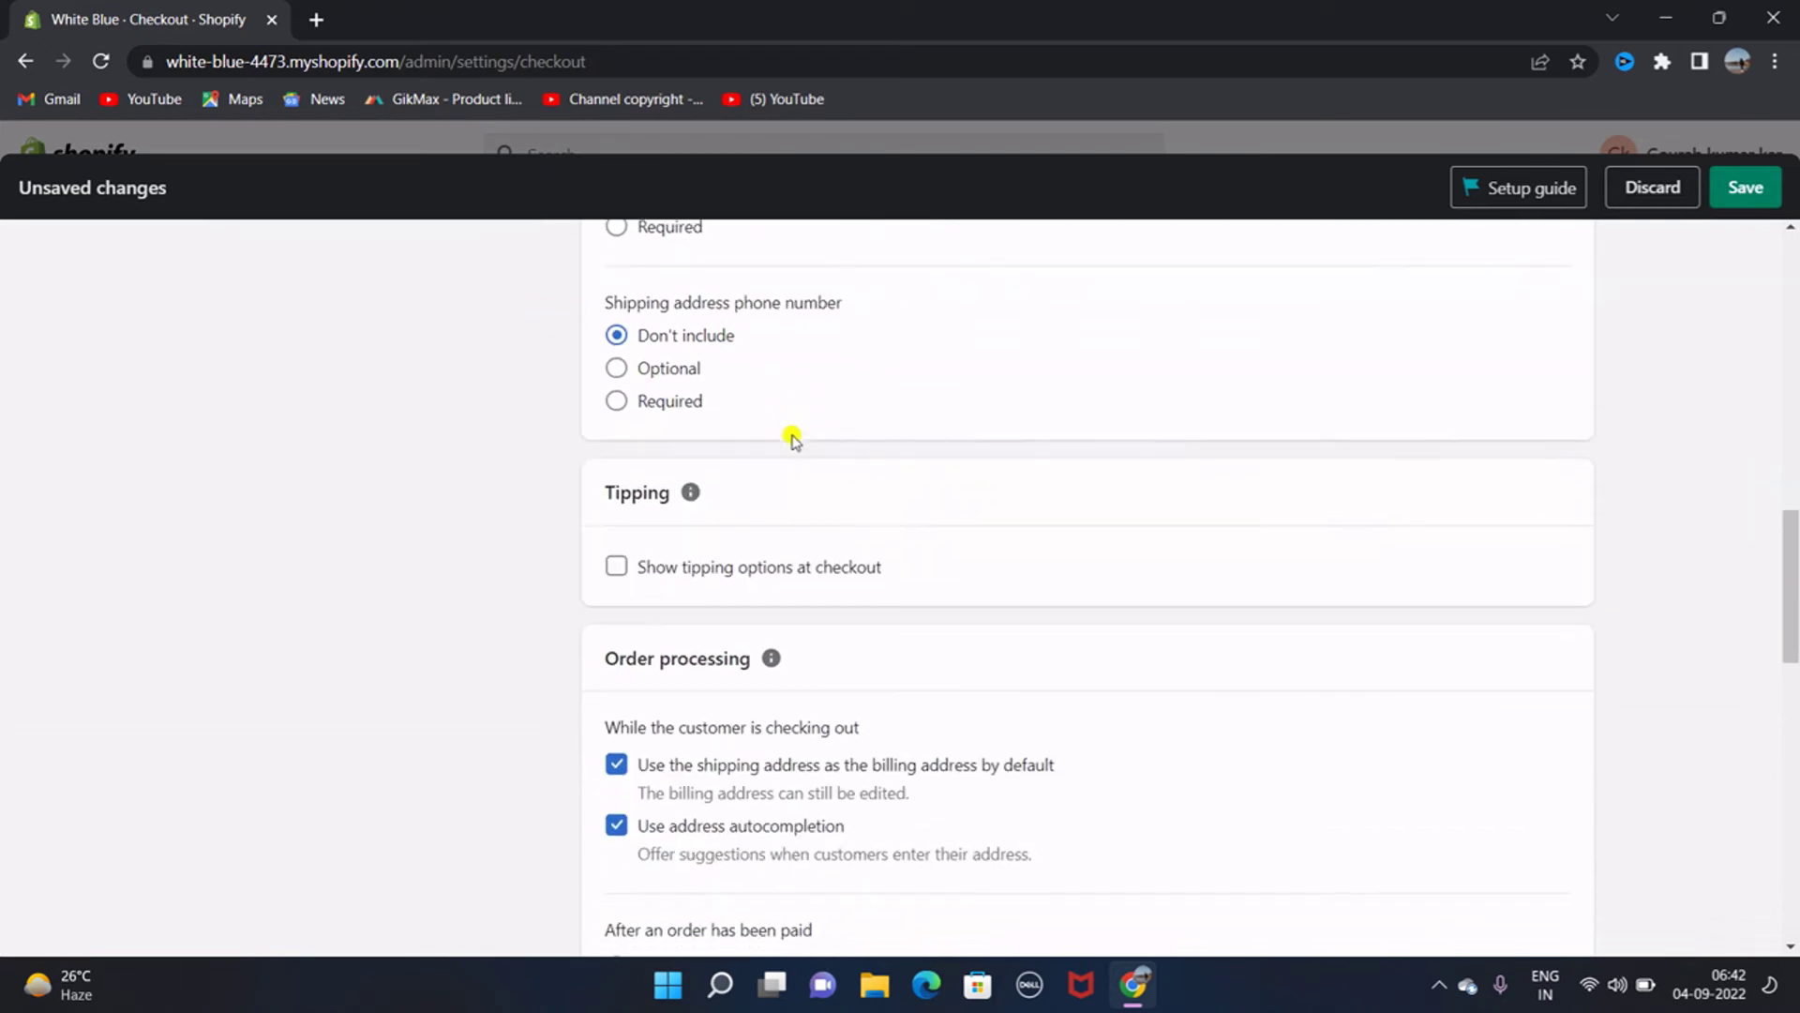
pyautogui.click(616, 400)
# - Review the remaining checkout options, from tipping and order processing to checkout language, and save the checkout settings
pyautogui.scroll(-1, 898, 403)
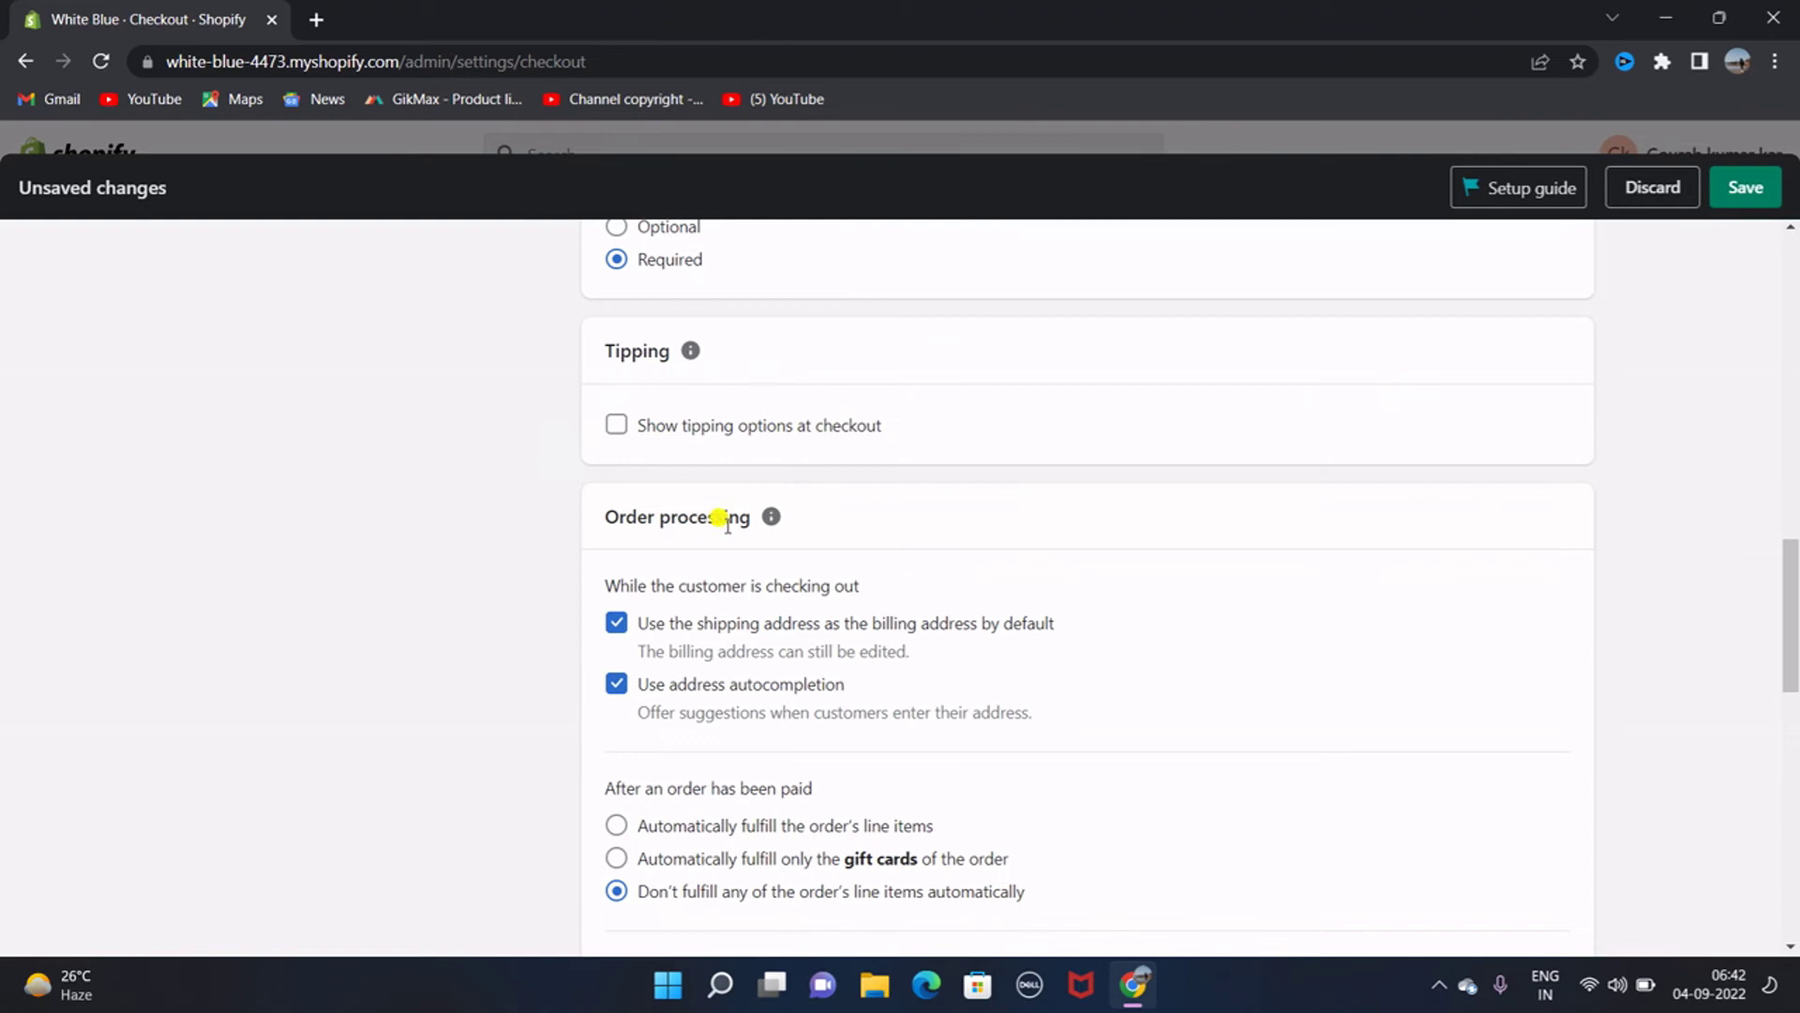
pyautogui.scroll(-3, 723, 514)
pyautogui.scroll(-1, 725, 521)
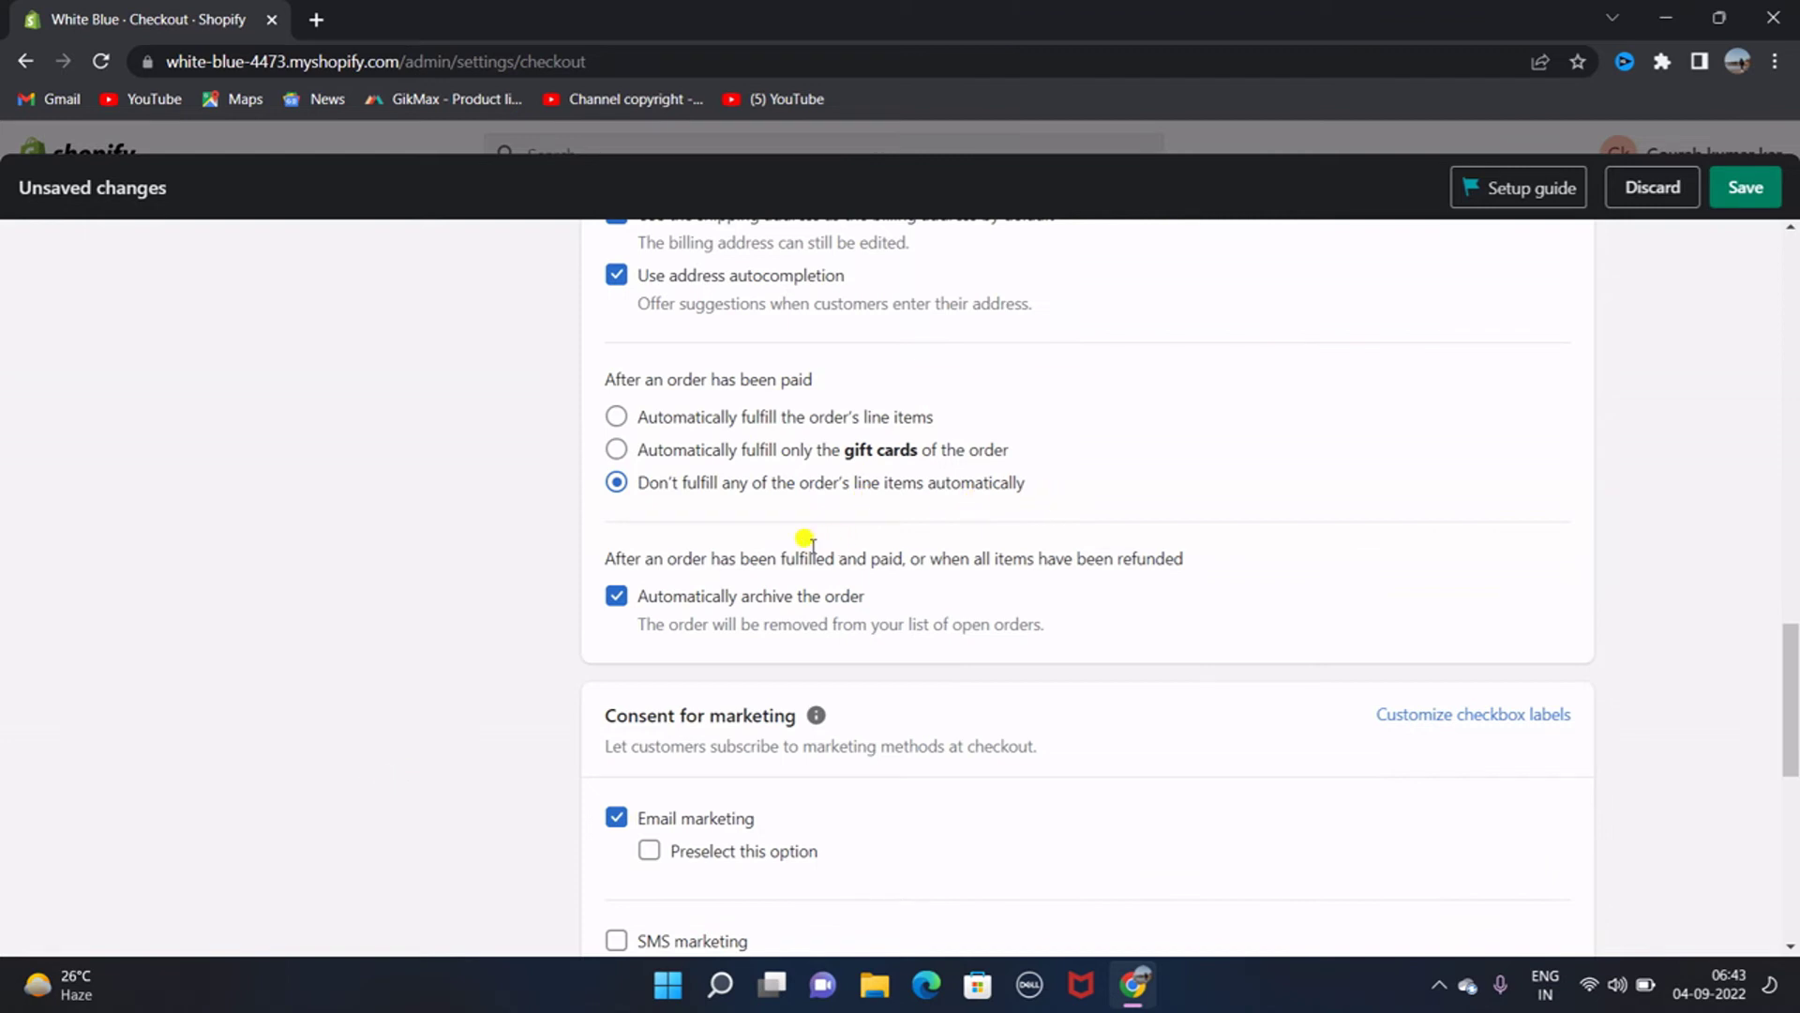
pyautogui.scroll(-4, 805, 542)
pyautogui.scroll(-4, 806, 544)
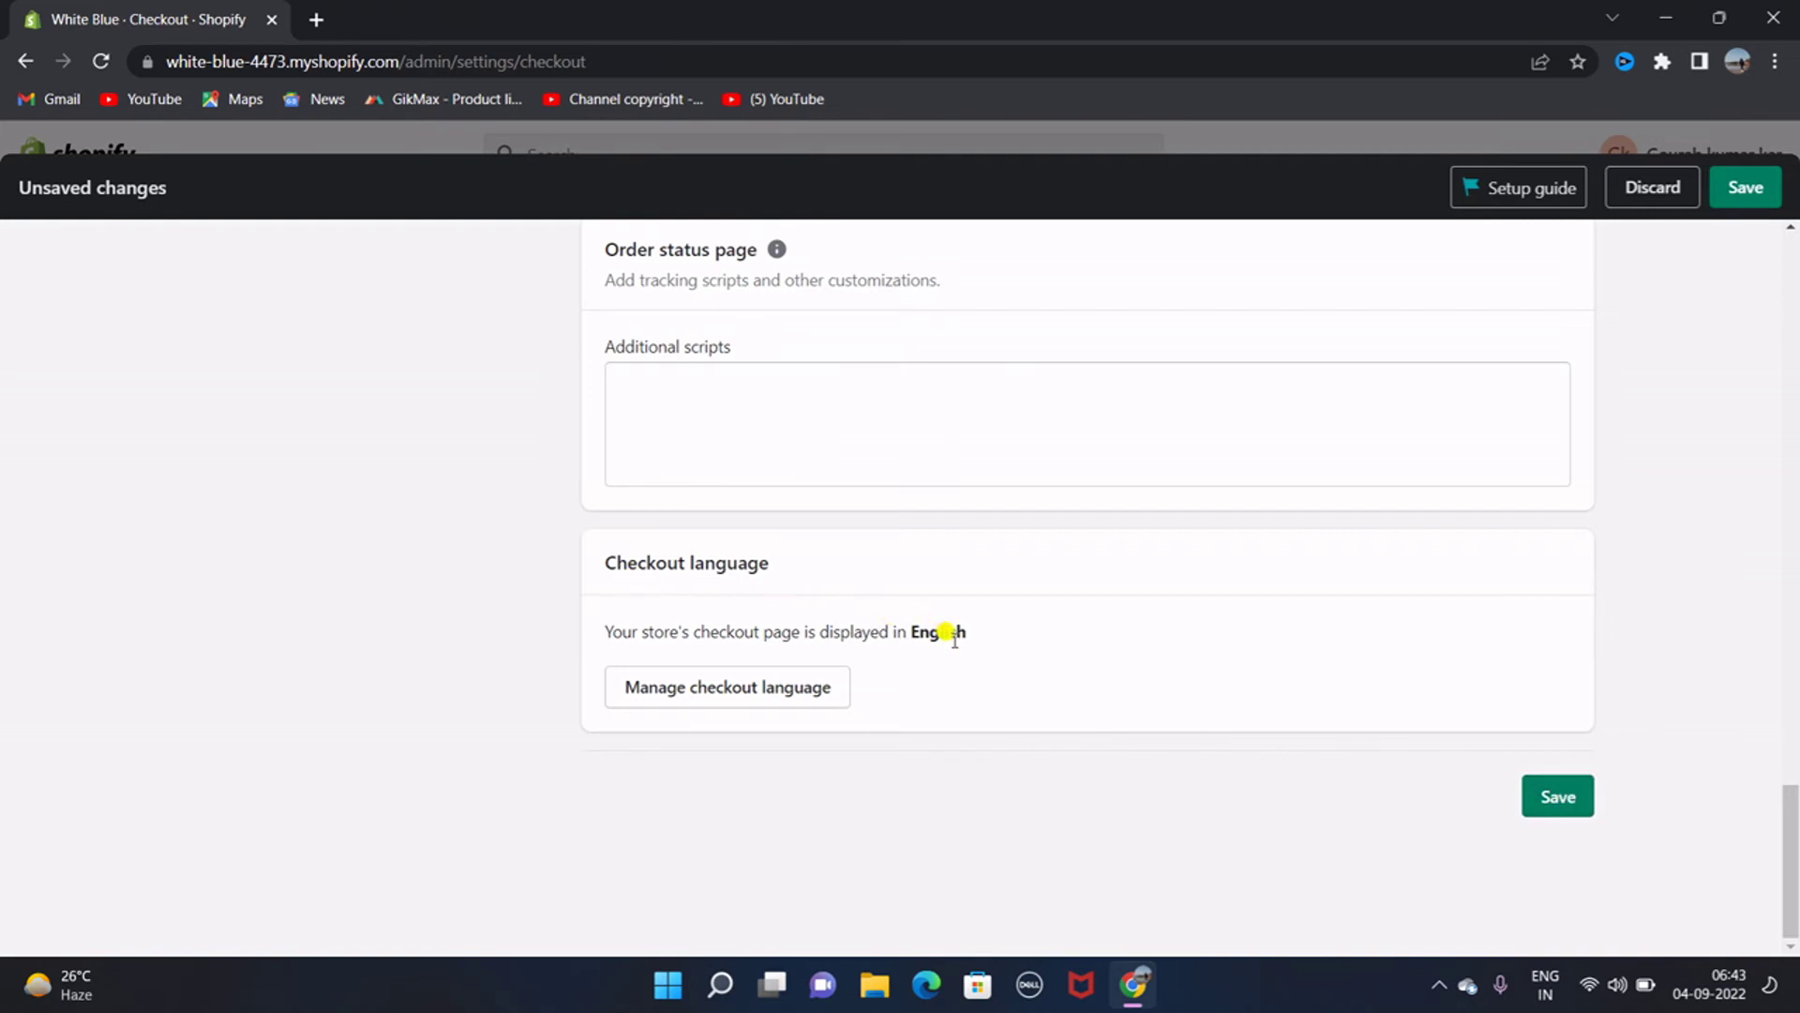
pyautogui.click(1557, 797)
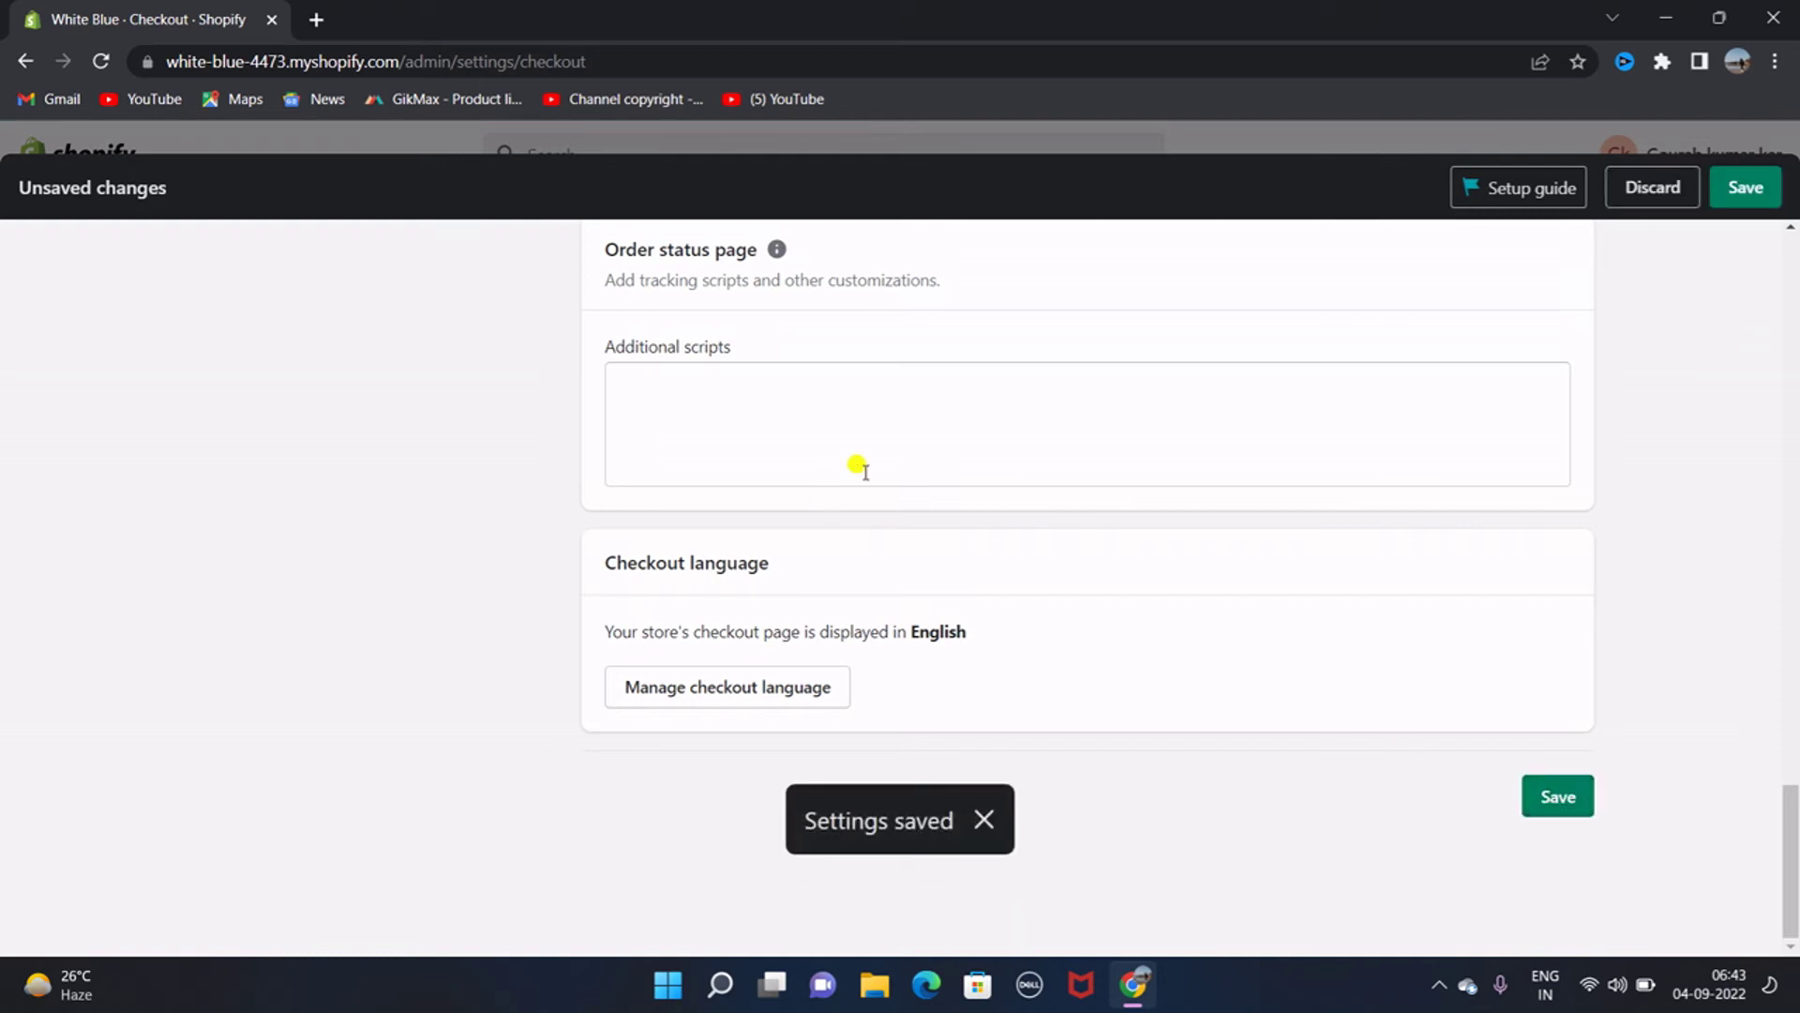
# - Examine the Shipping and delivery settings, including shipping rates, local delivery, local pickup and packages
pyautogui.scroll(10, 861, 469)
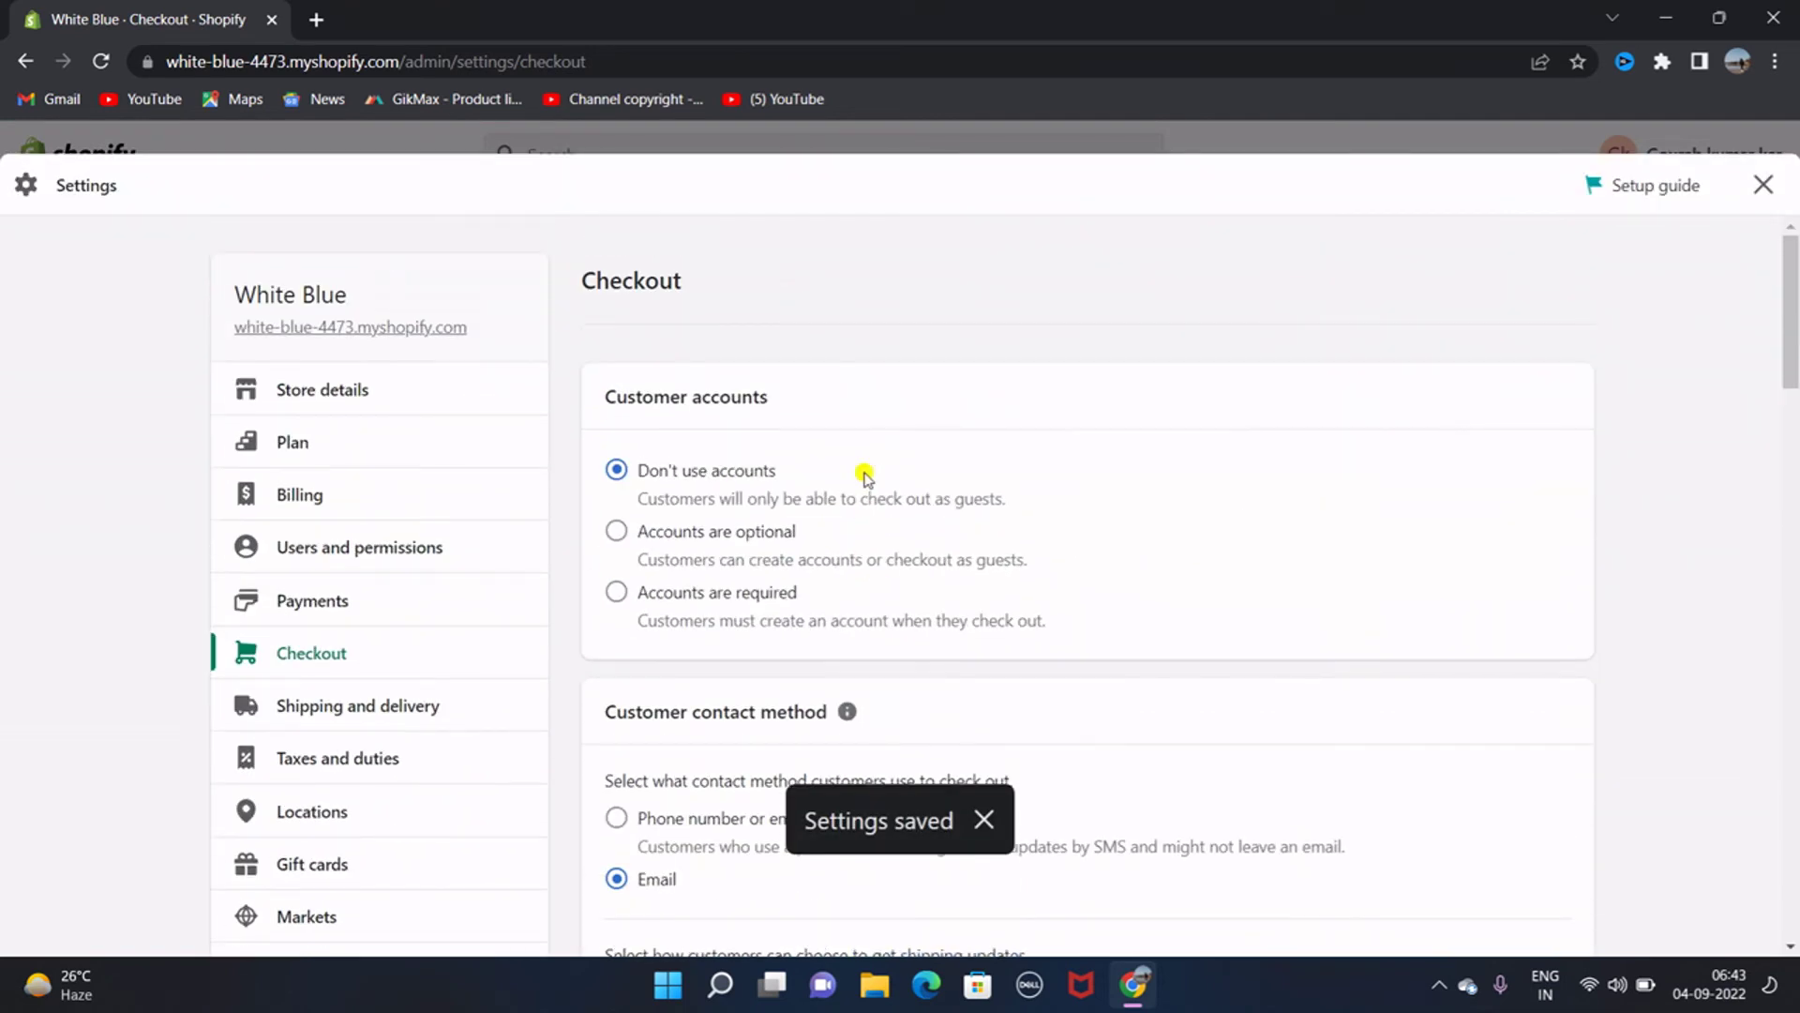
pyautogui.scroll(-3, 865, 475)
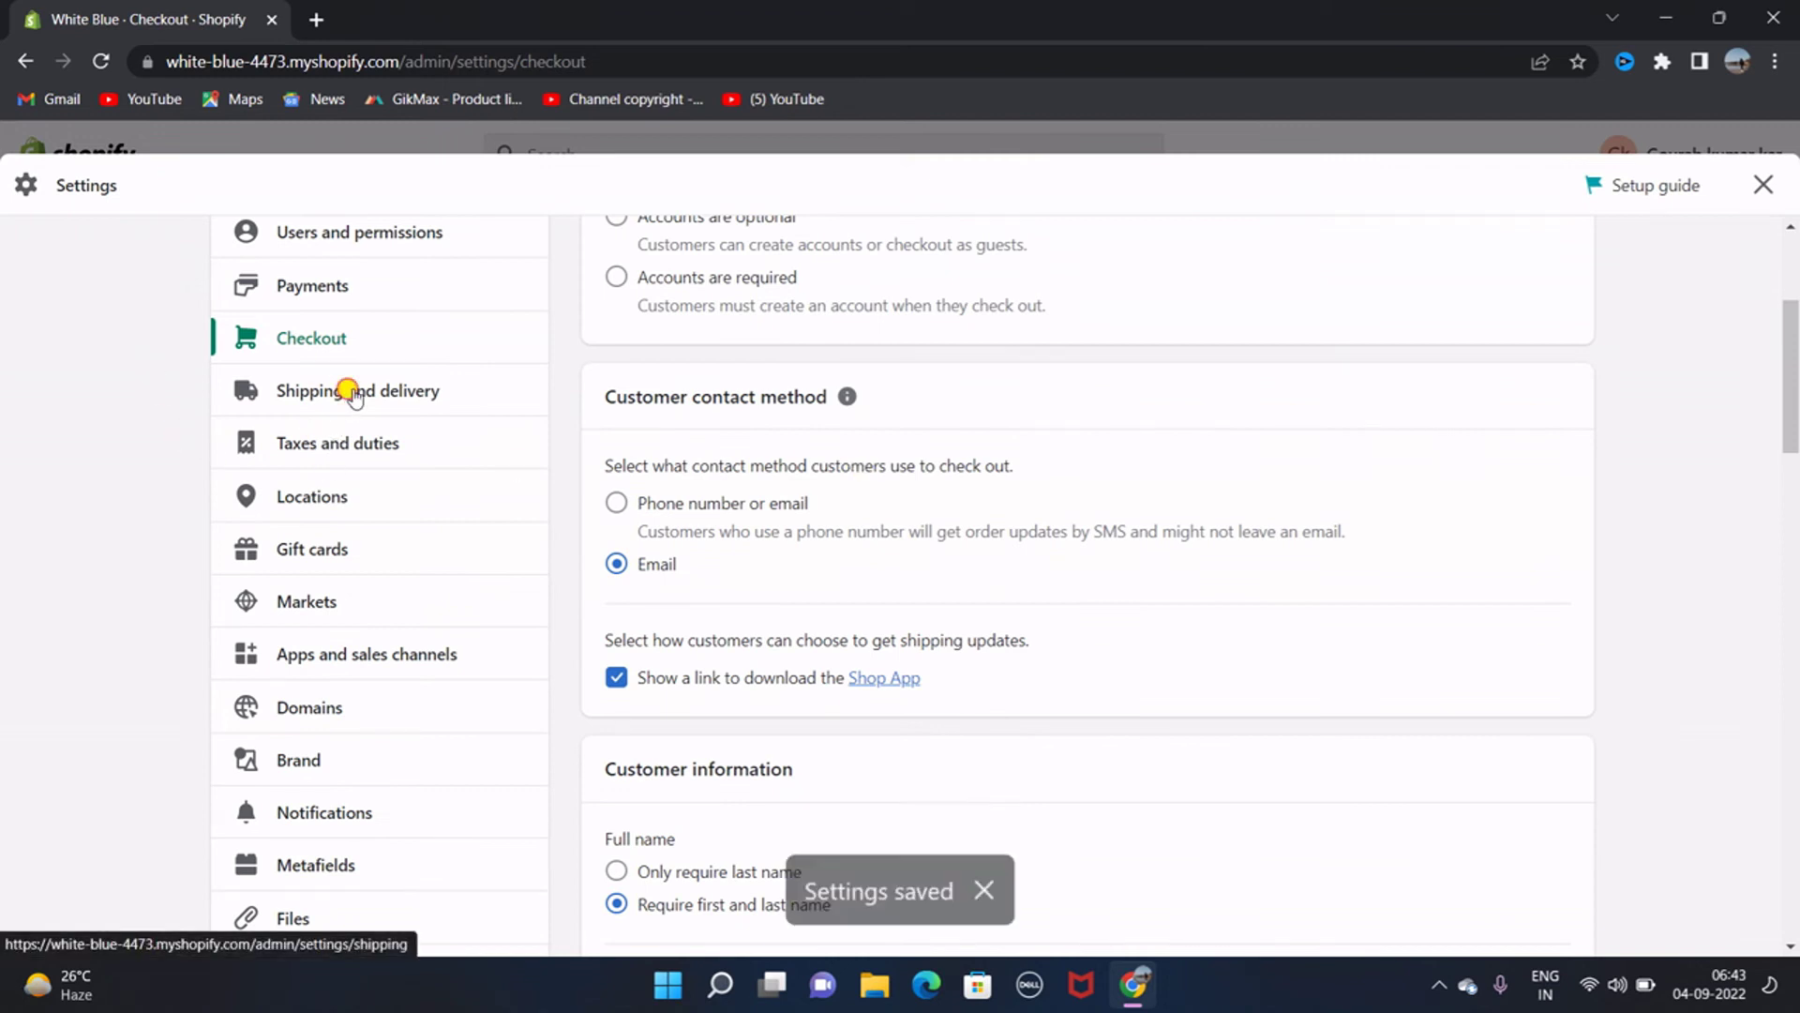
pyautogui.click(353, 392)
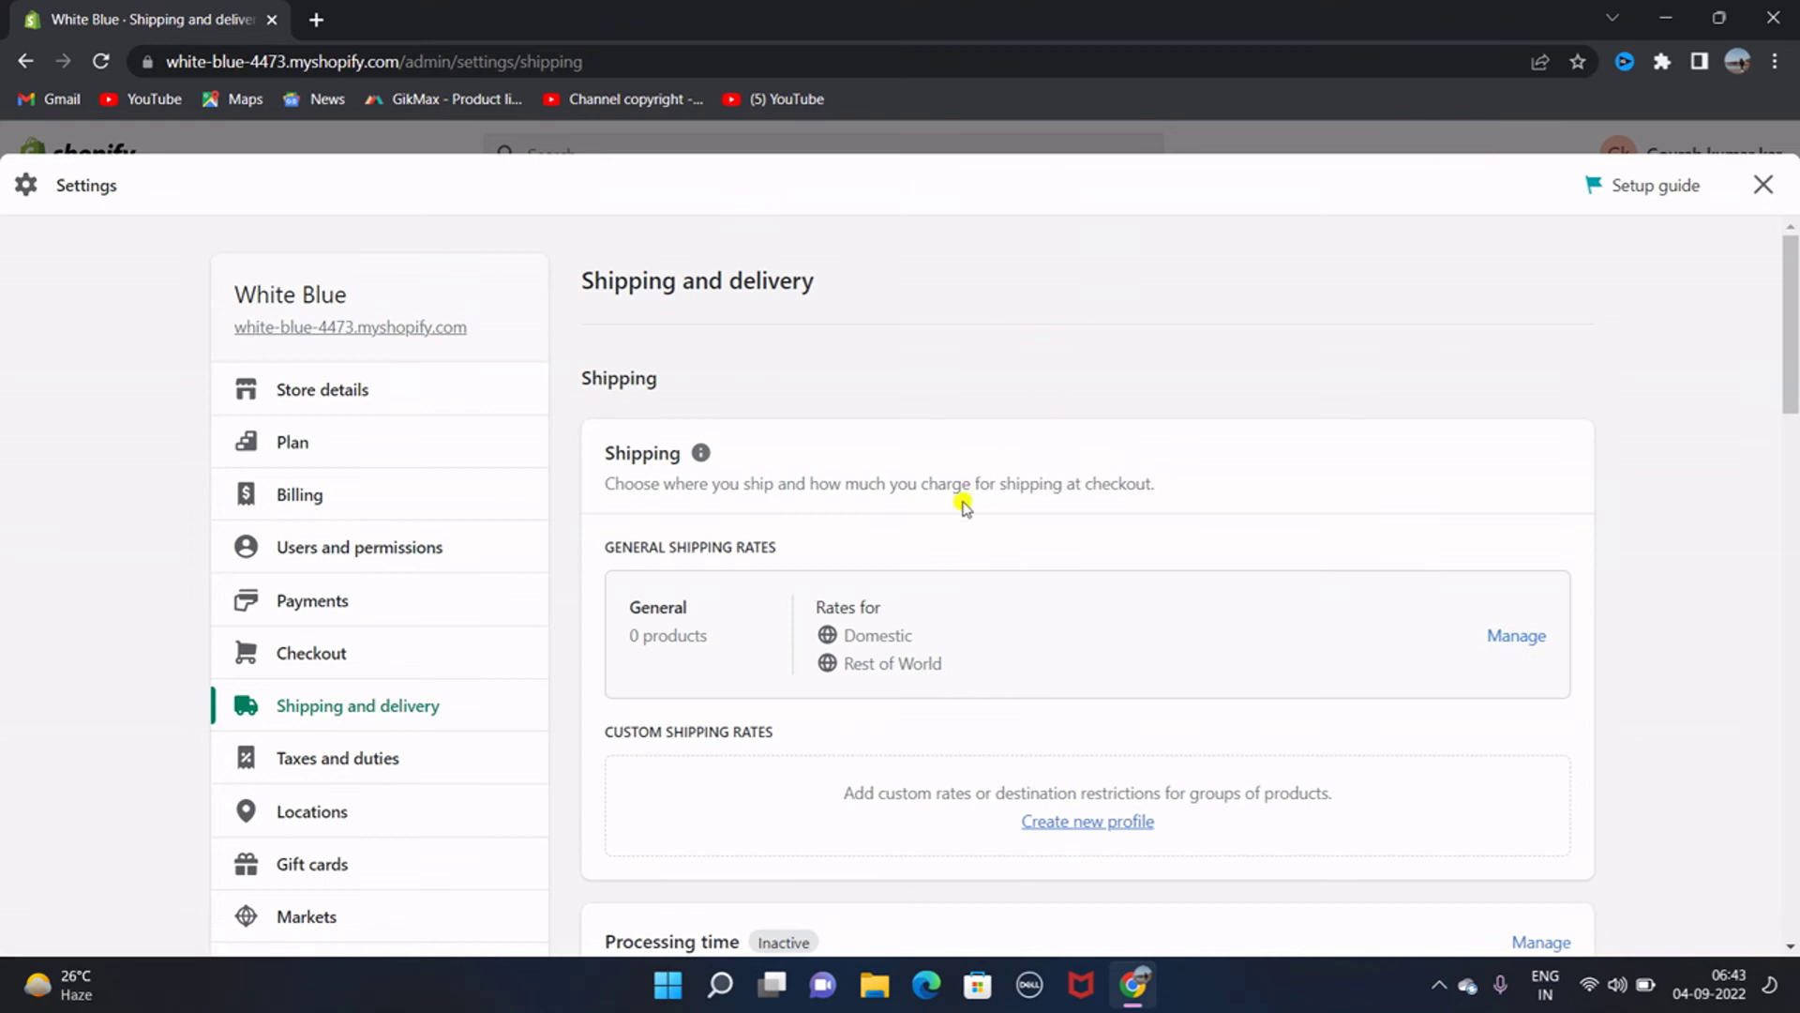
pyautogui.scroll(-10, 966, 506)
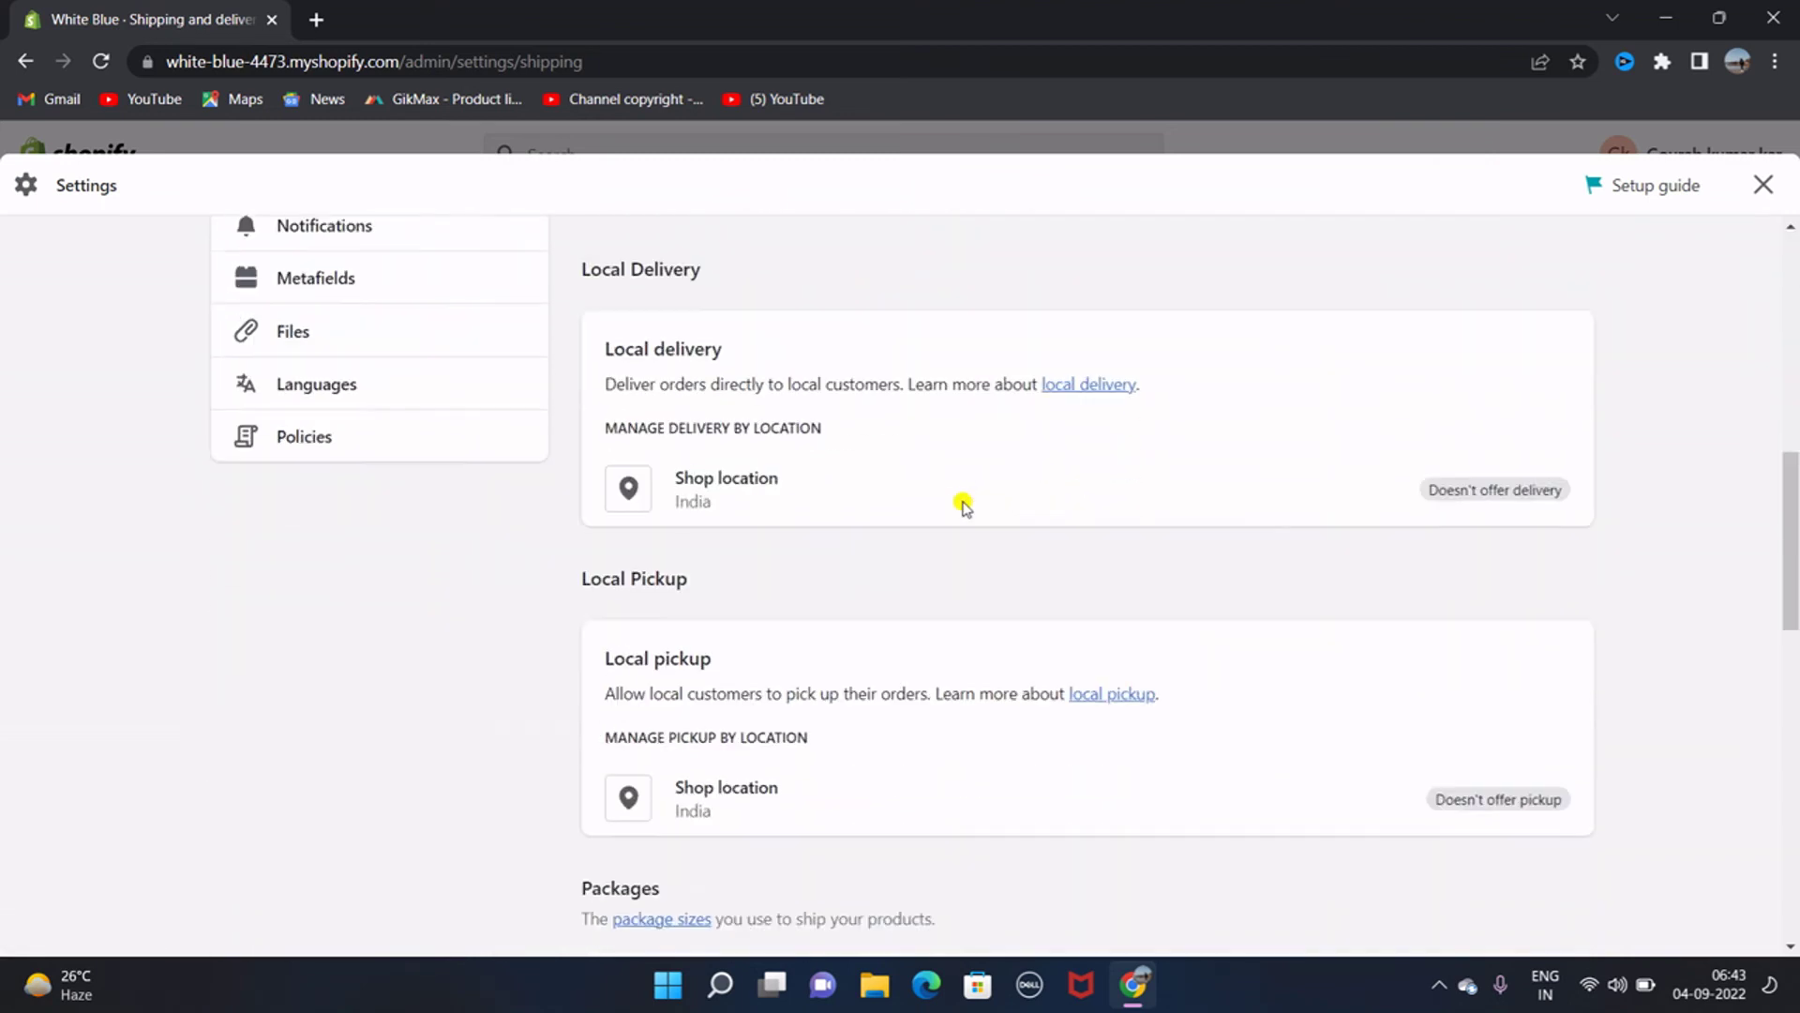
pyautogui.scroll(-3, 726, 512)
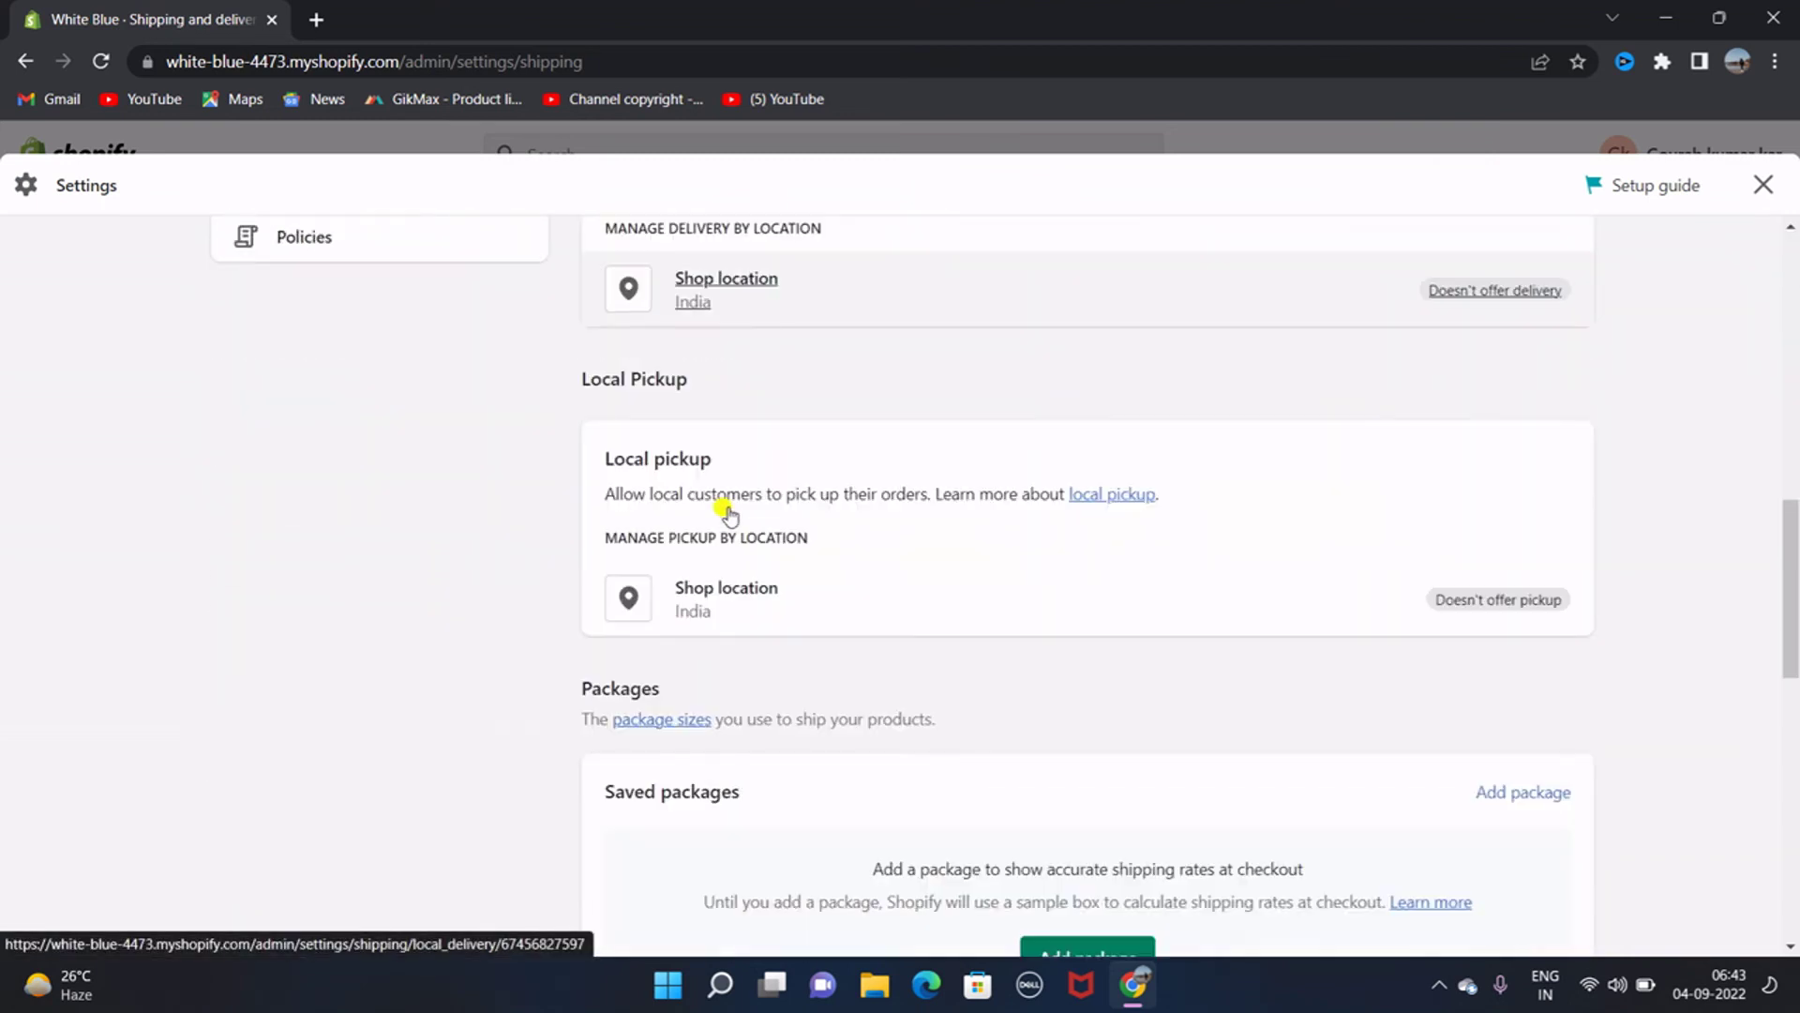
pyautogui.scroll(-3, 729, 515)
pyautogui.scroll(15, 1093, 422)
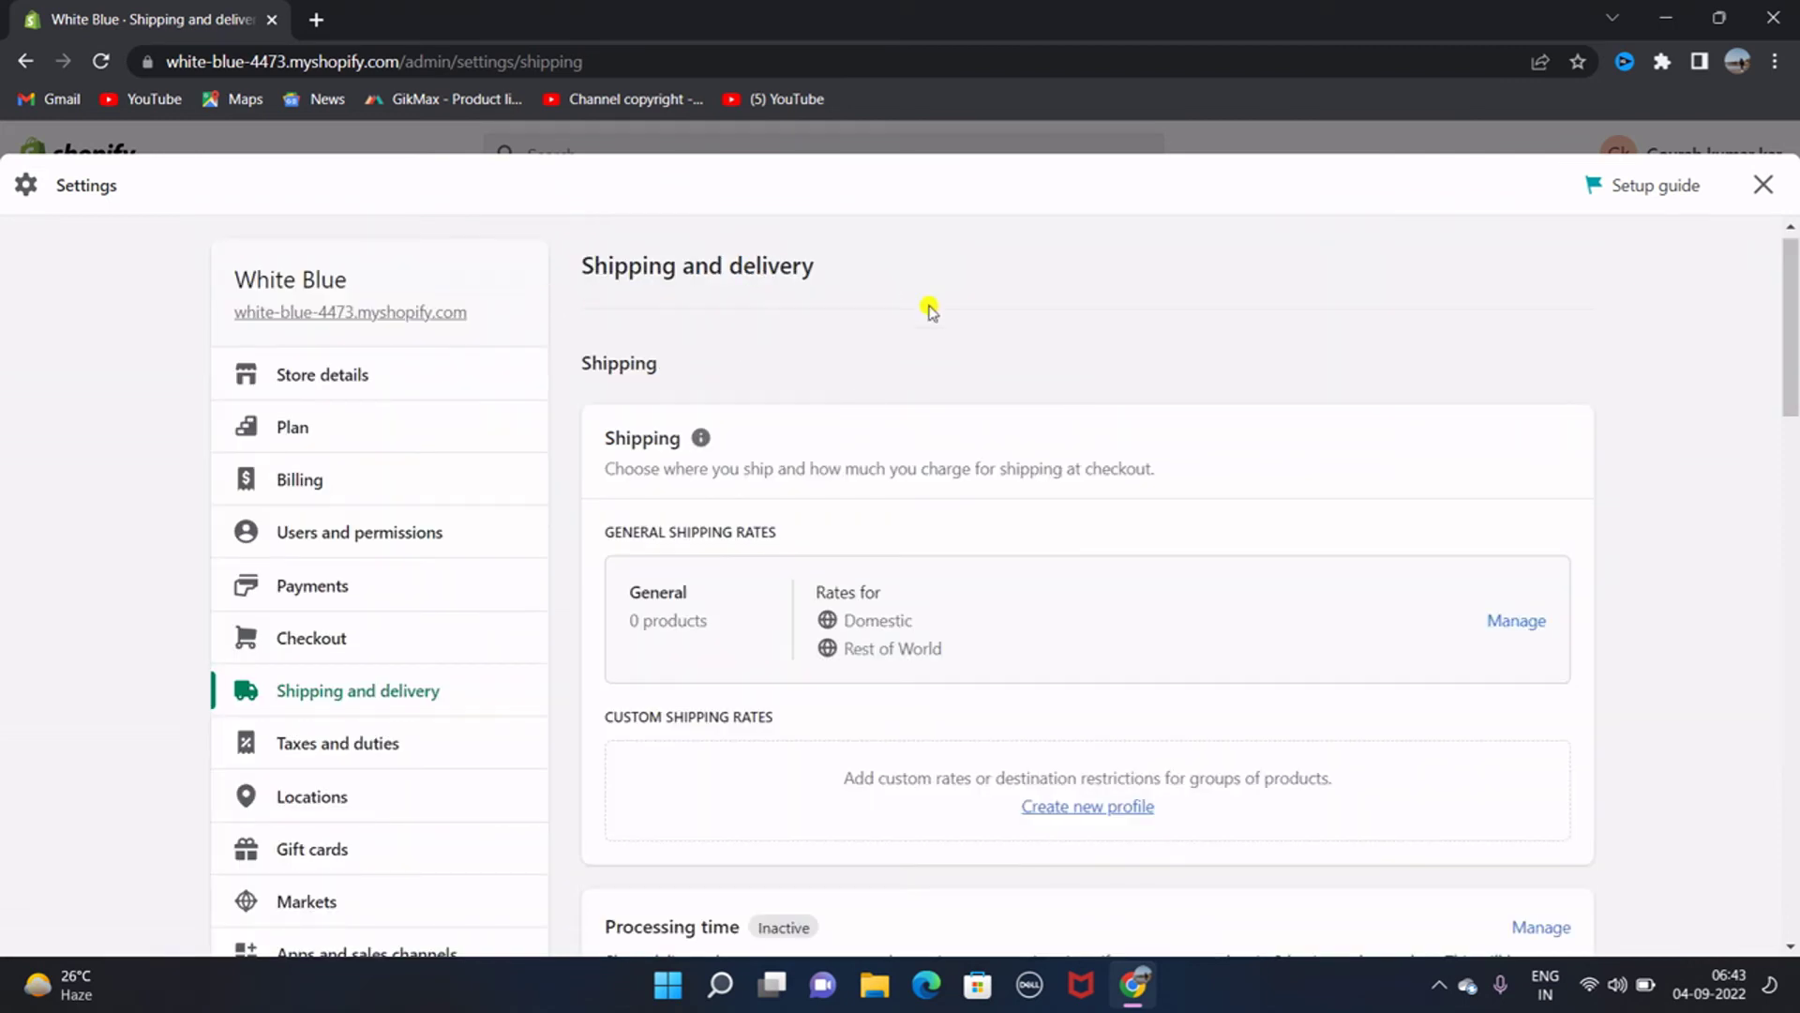
# - Open the general shipping rates profile and delete the Rest of World shipping zone
pyautogui.click(1510, 625)
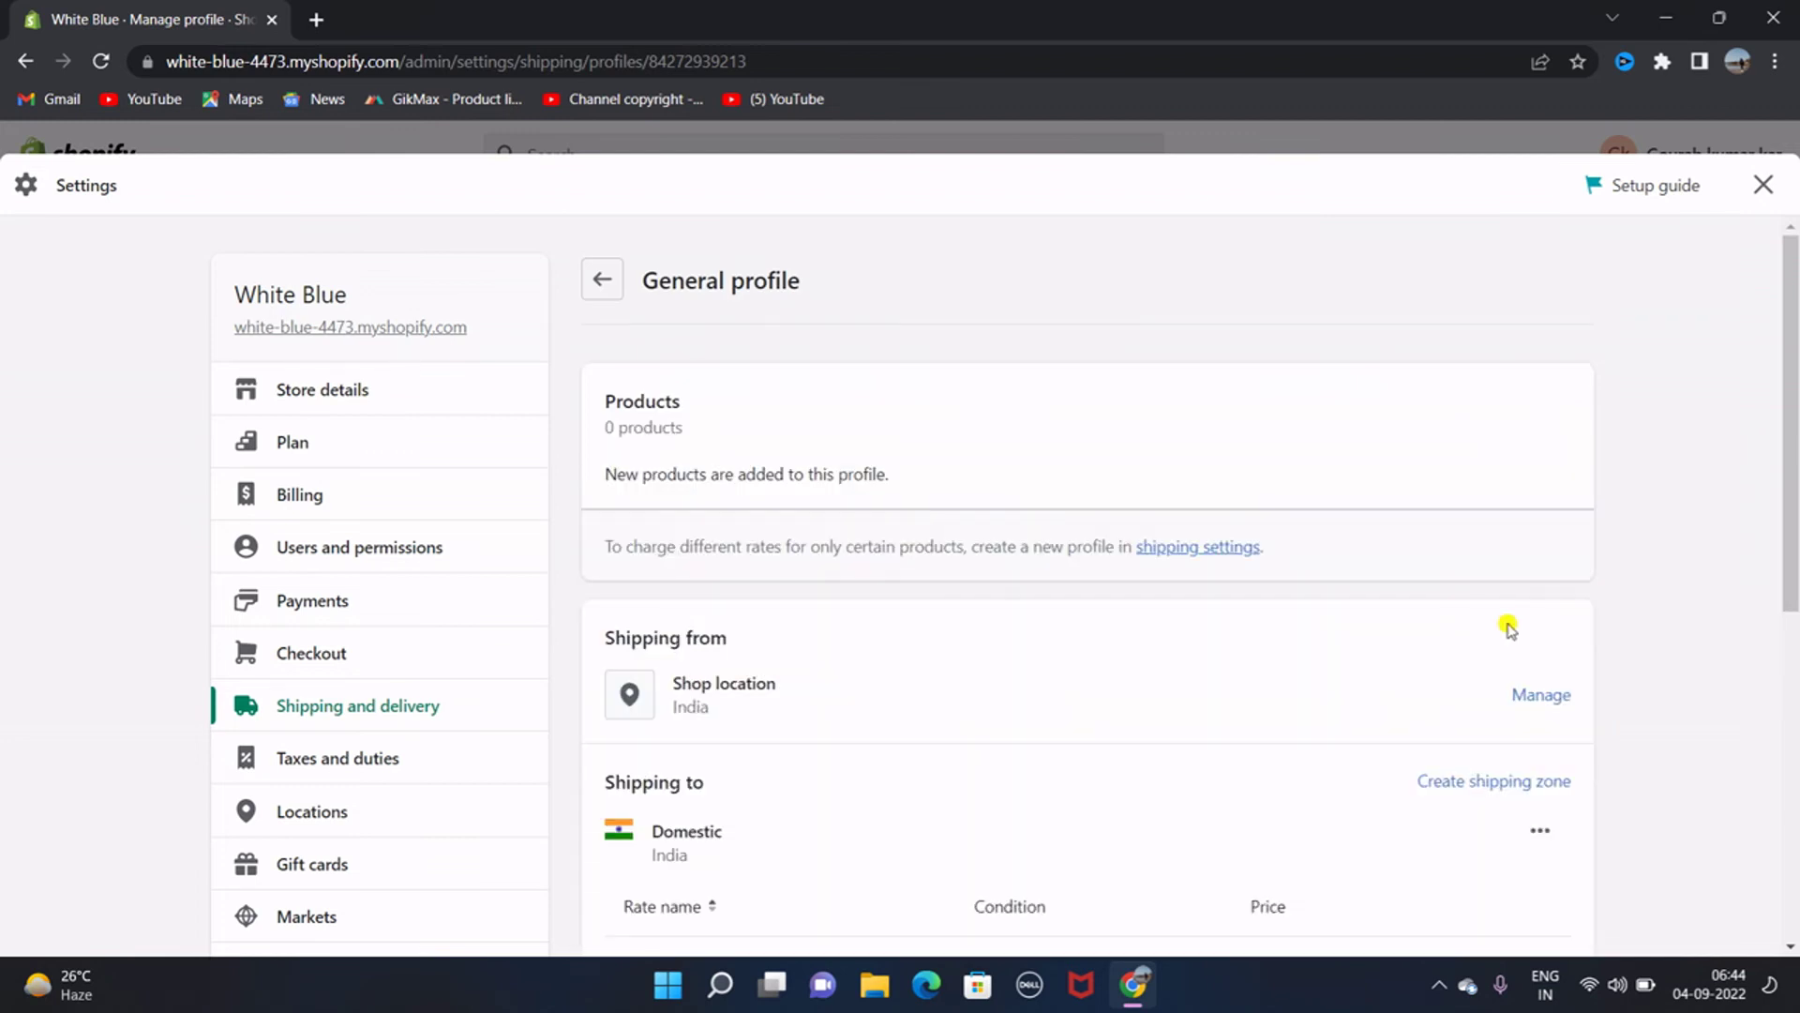
pyautogui.scroll(-5, 1507, 626)
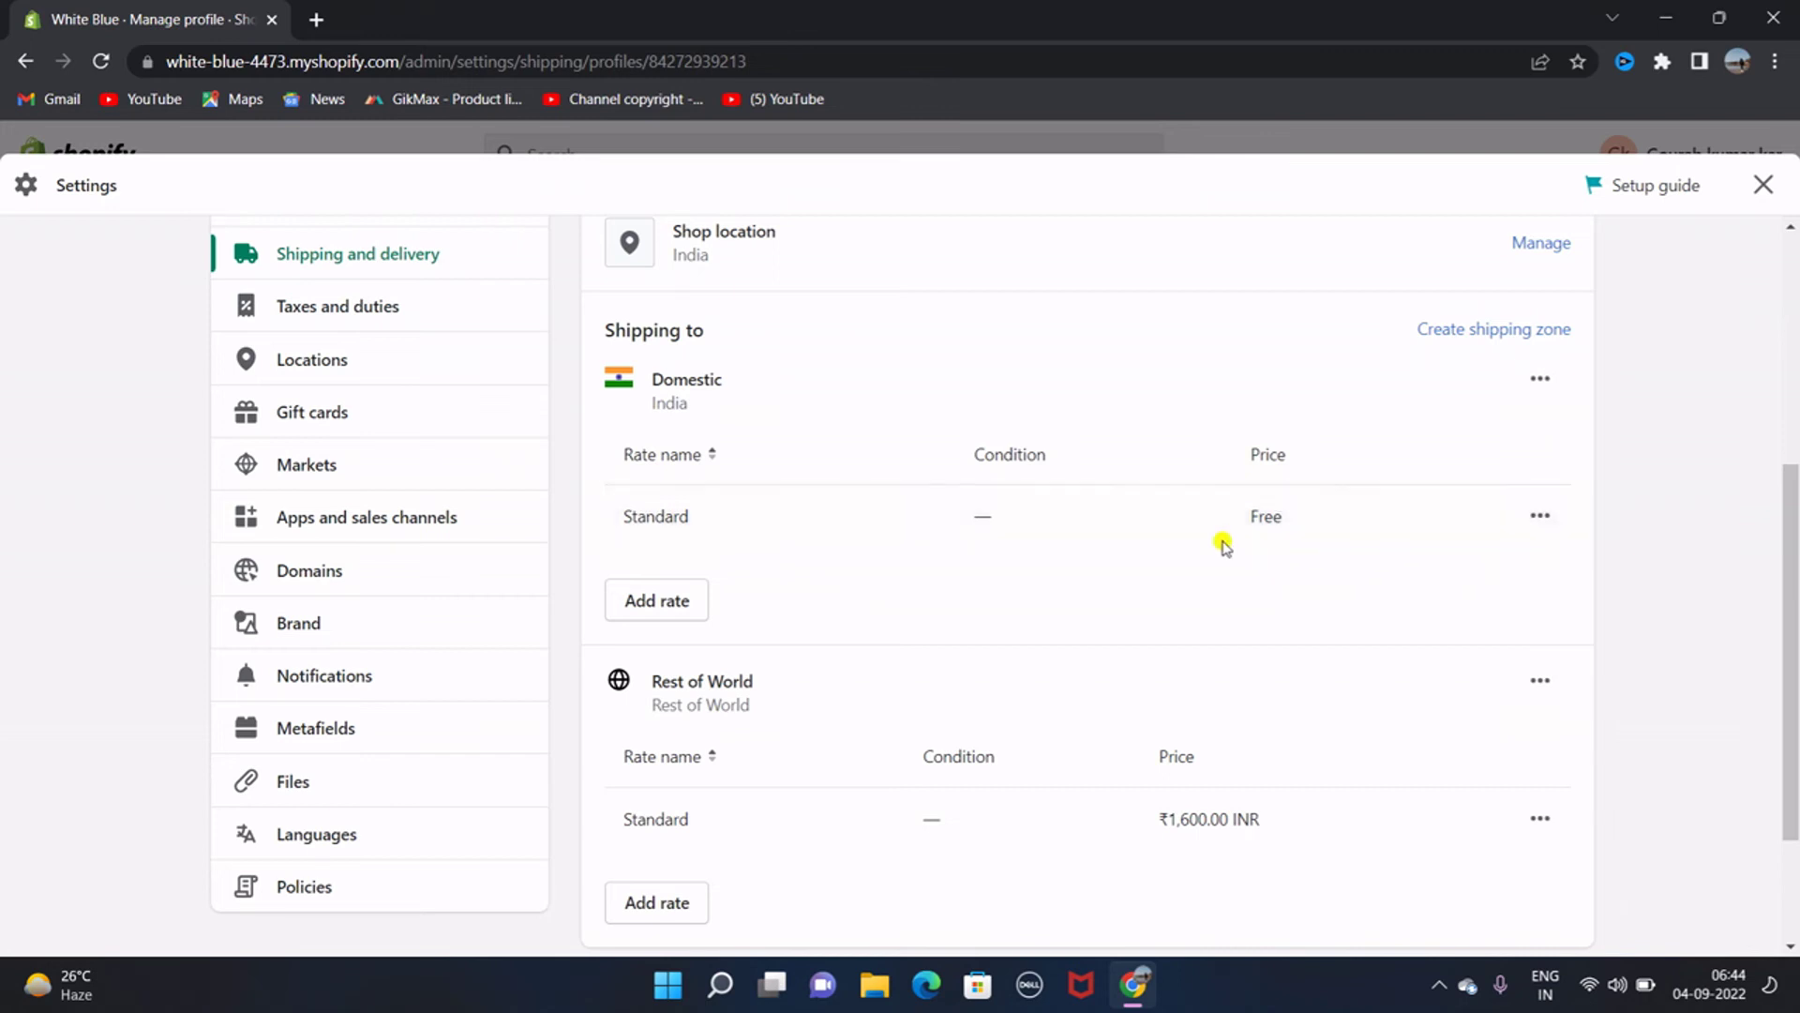
pyautogui.scroll(-2, 1196, 661)
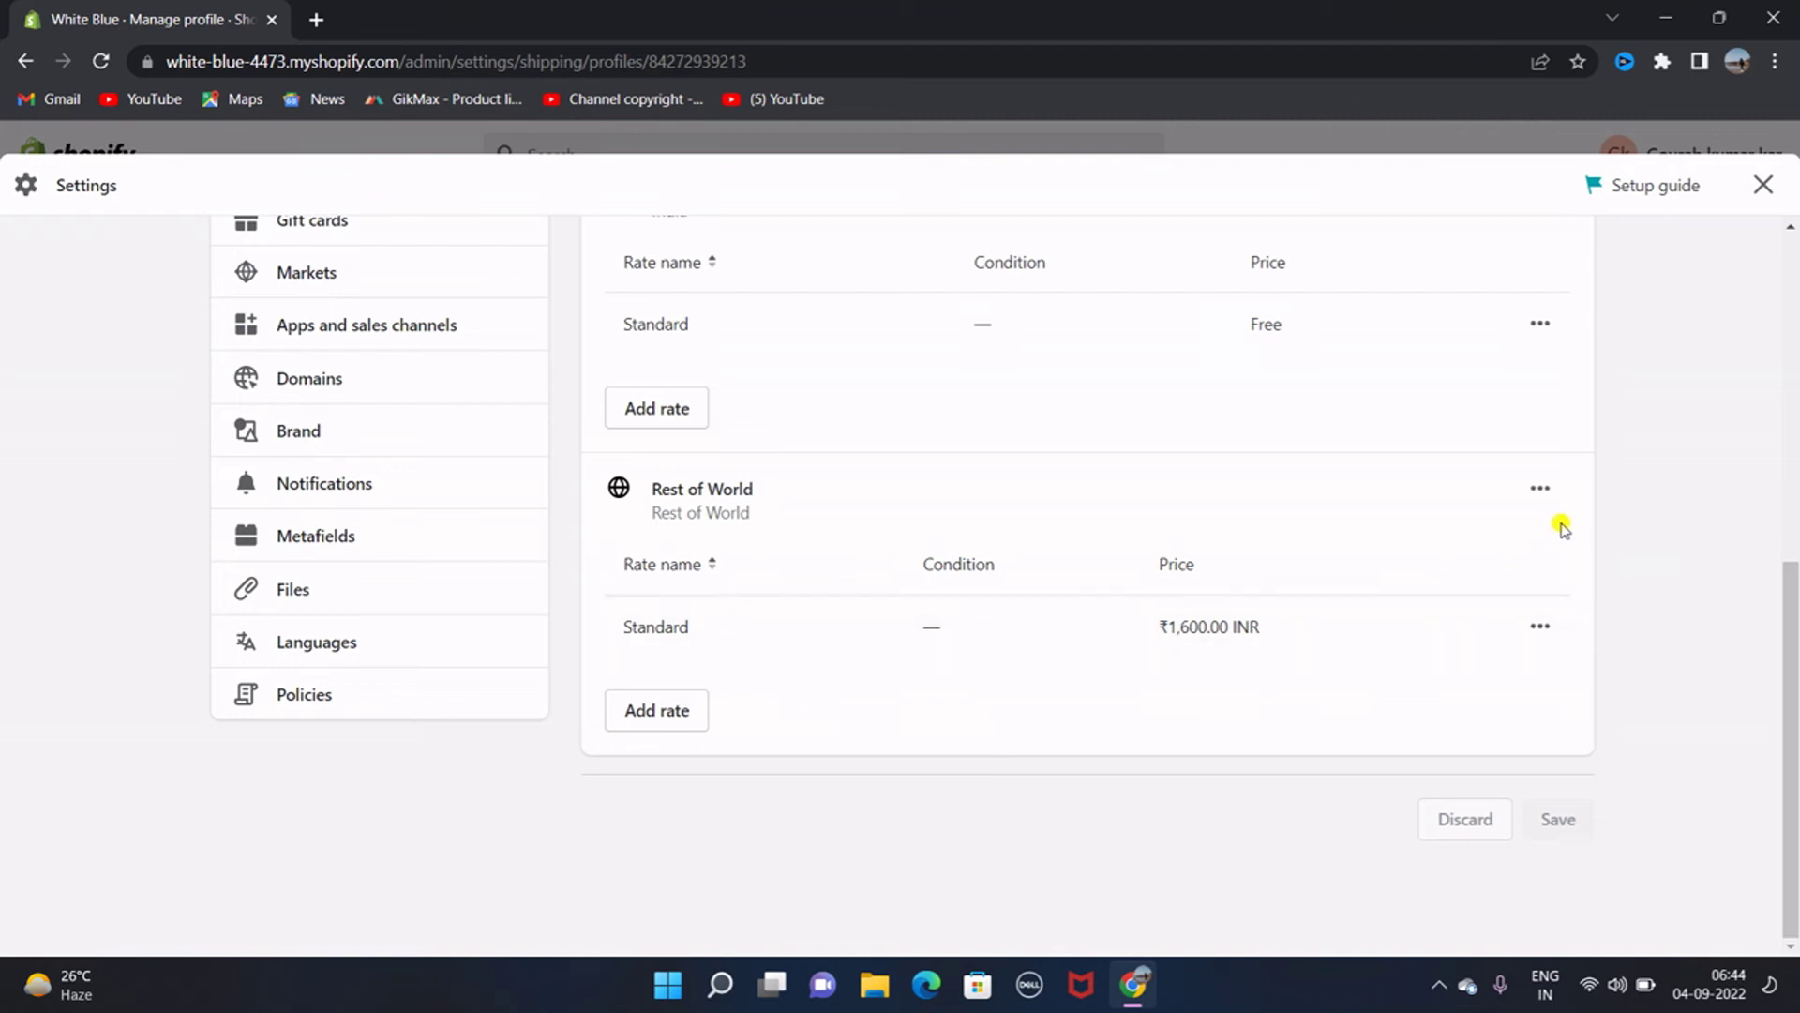
pyautogui.click(1526, 490)
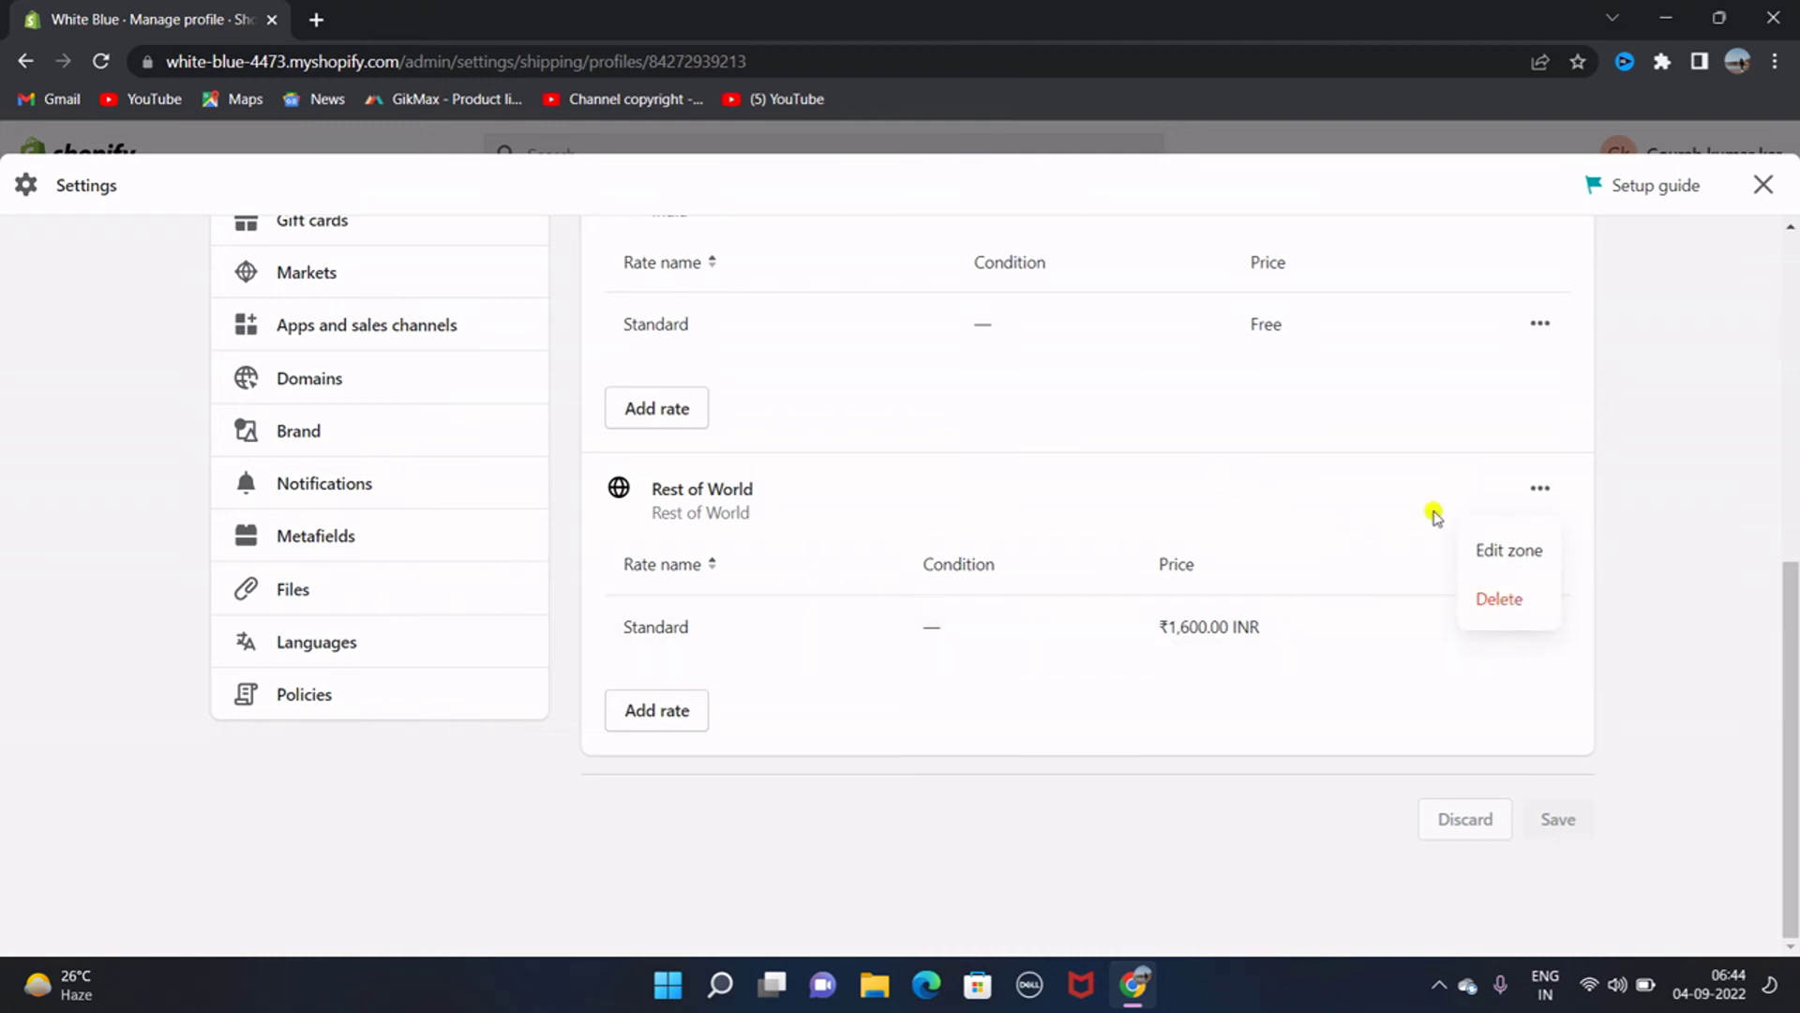
pyautogui.click(1506, 603)
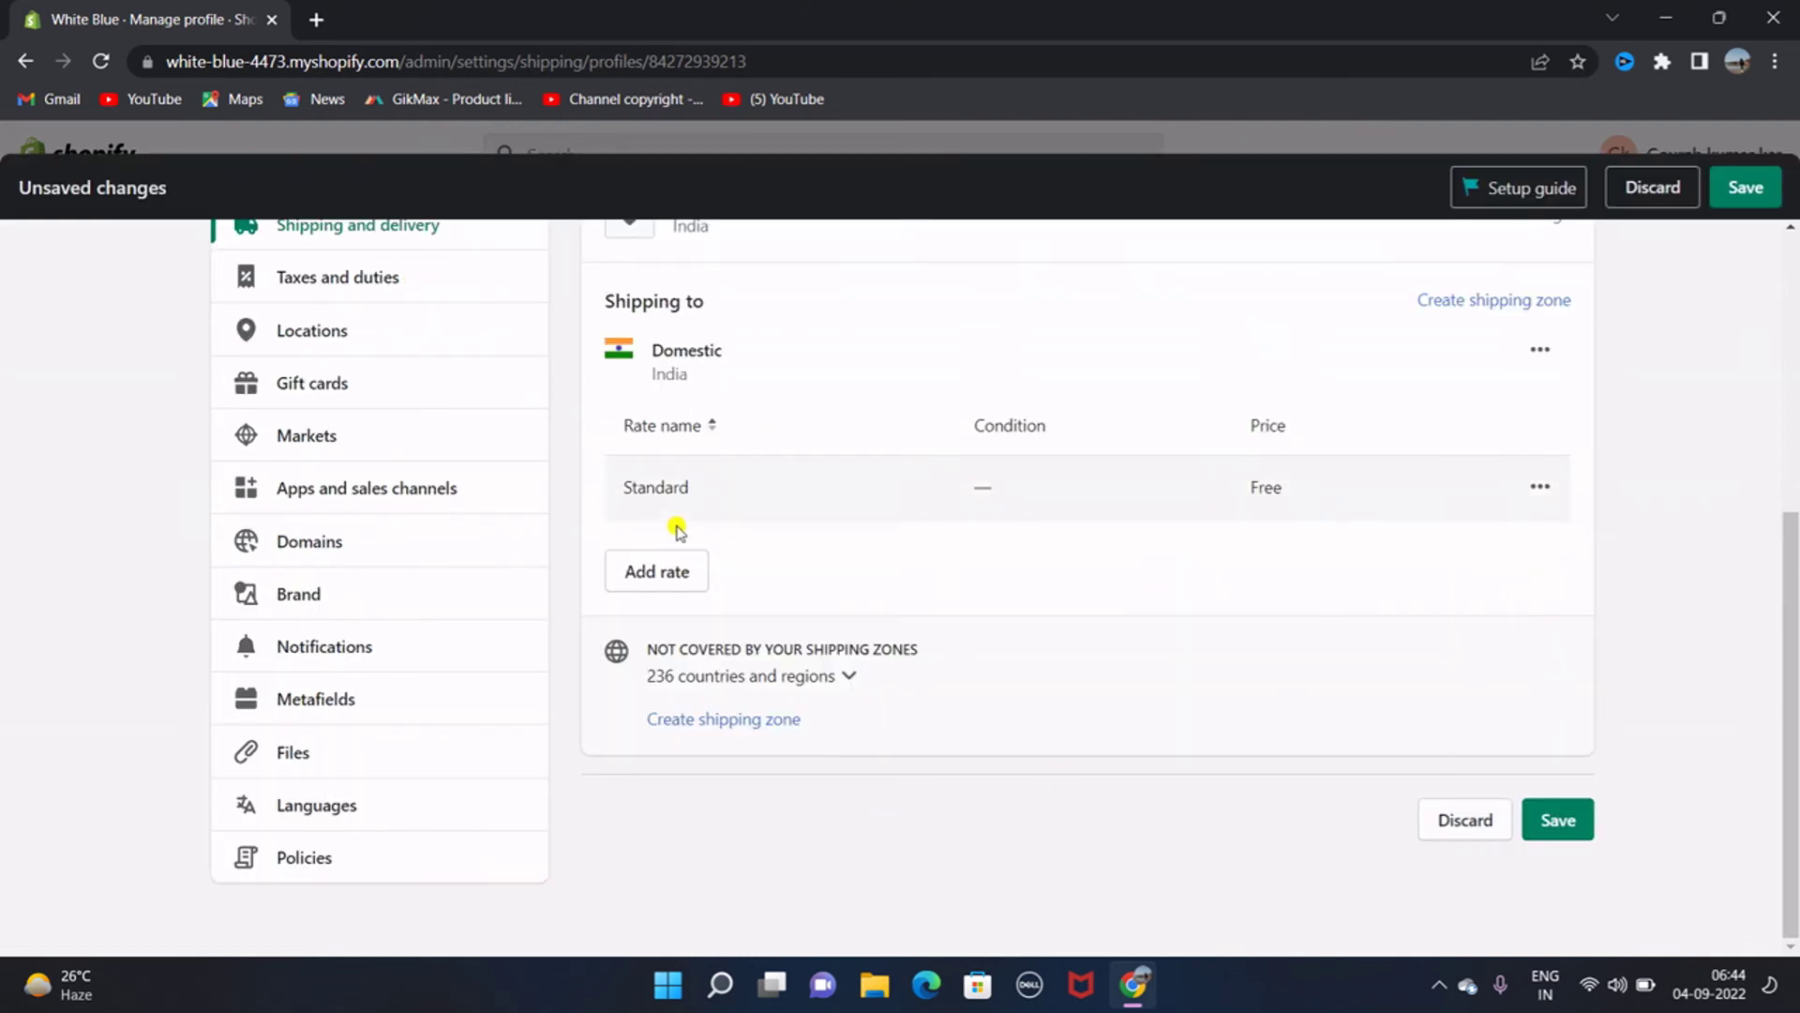
# - Add a rate named Standard shipping priced at ₹30 to the Domestic shipping zone
pyautogui.click(649, 571)
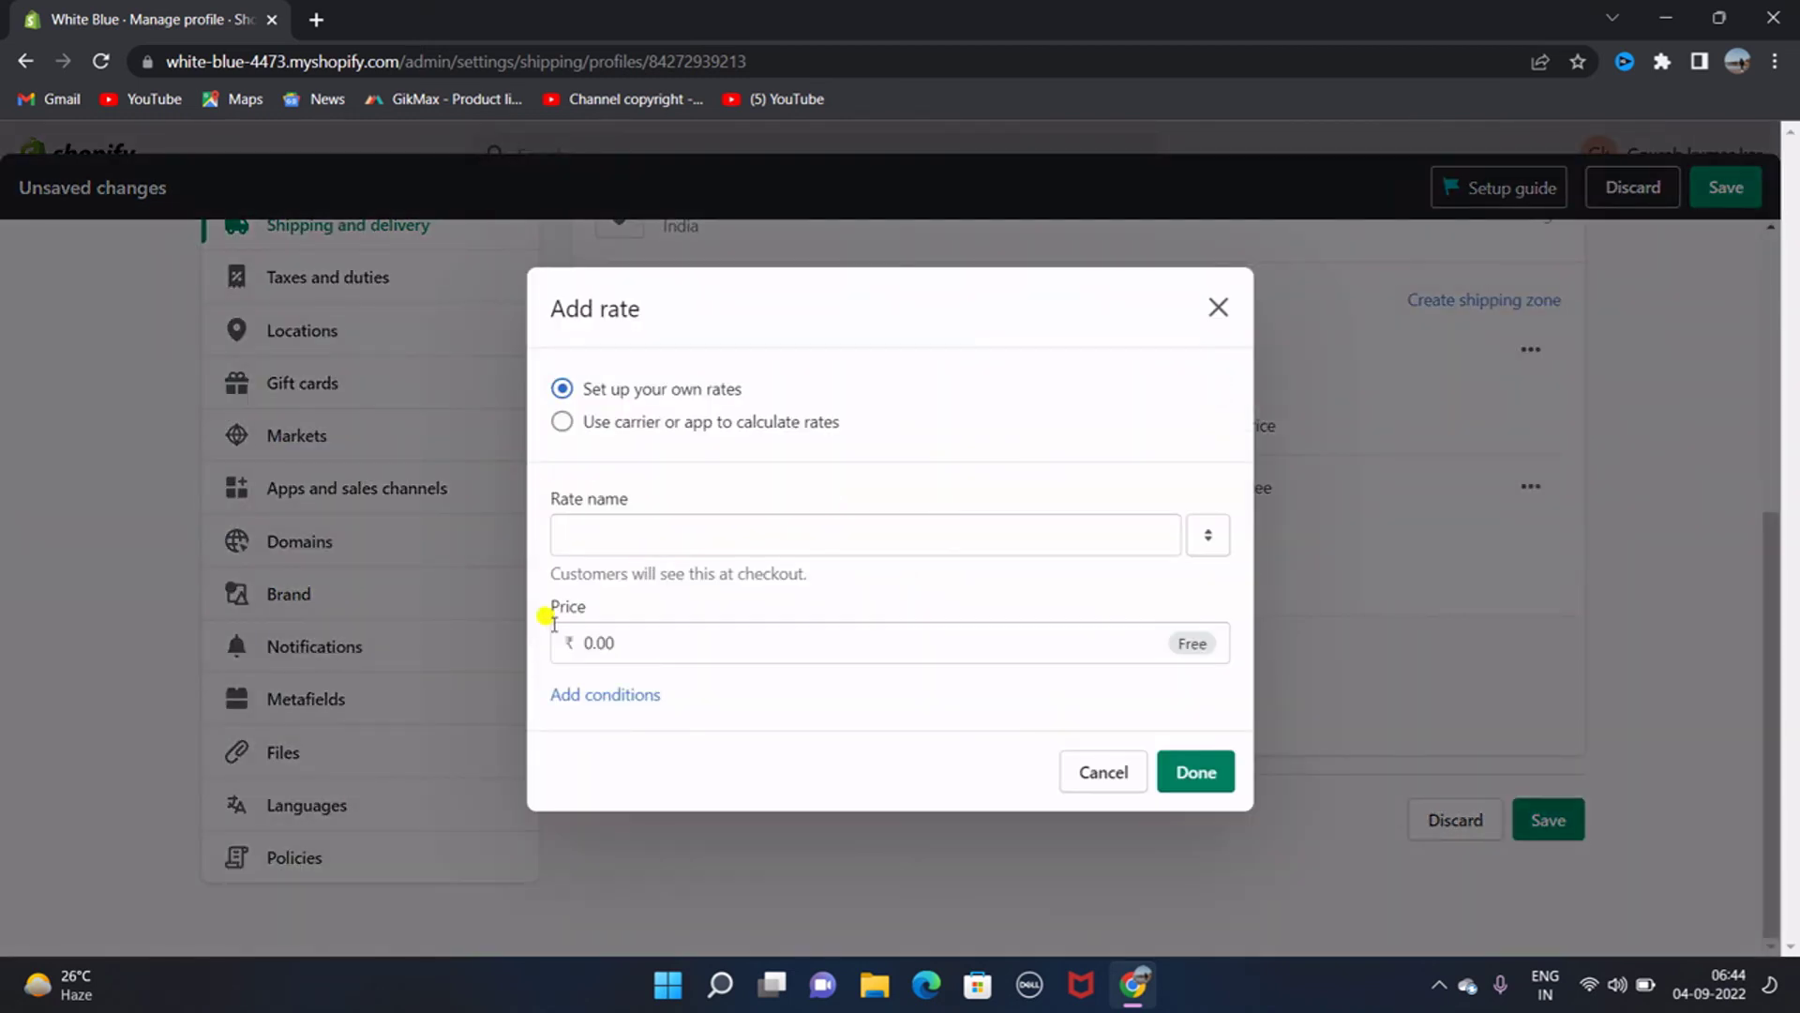
pyautogui.click(566, 533)
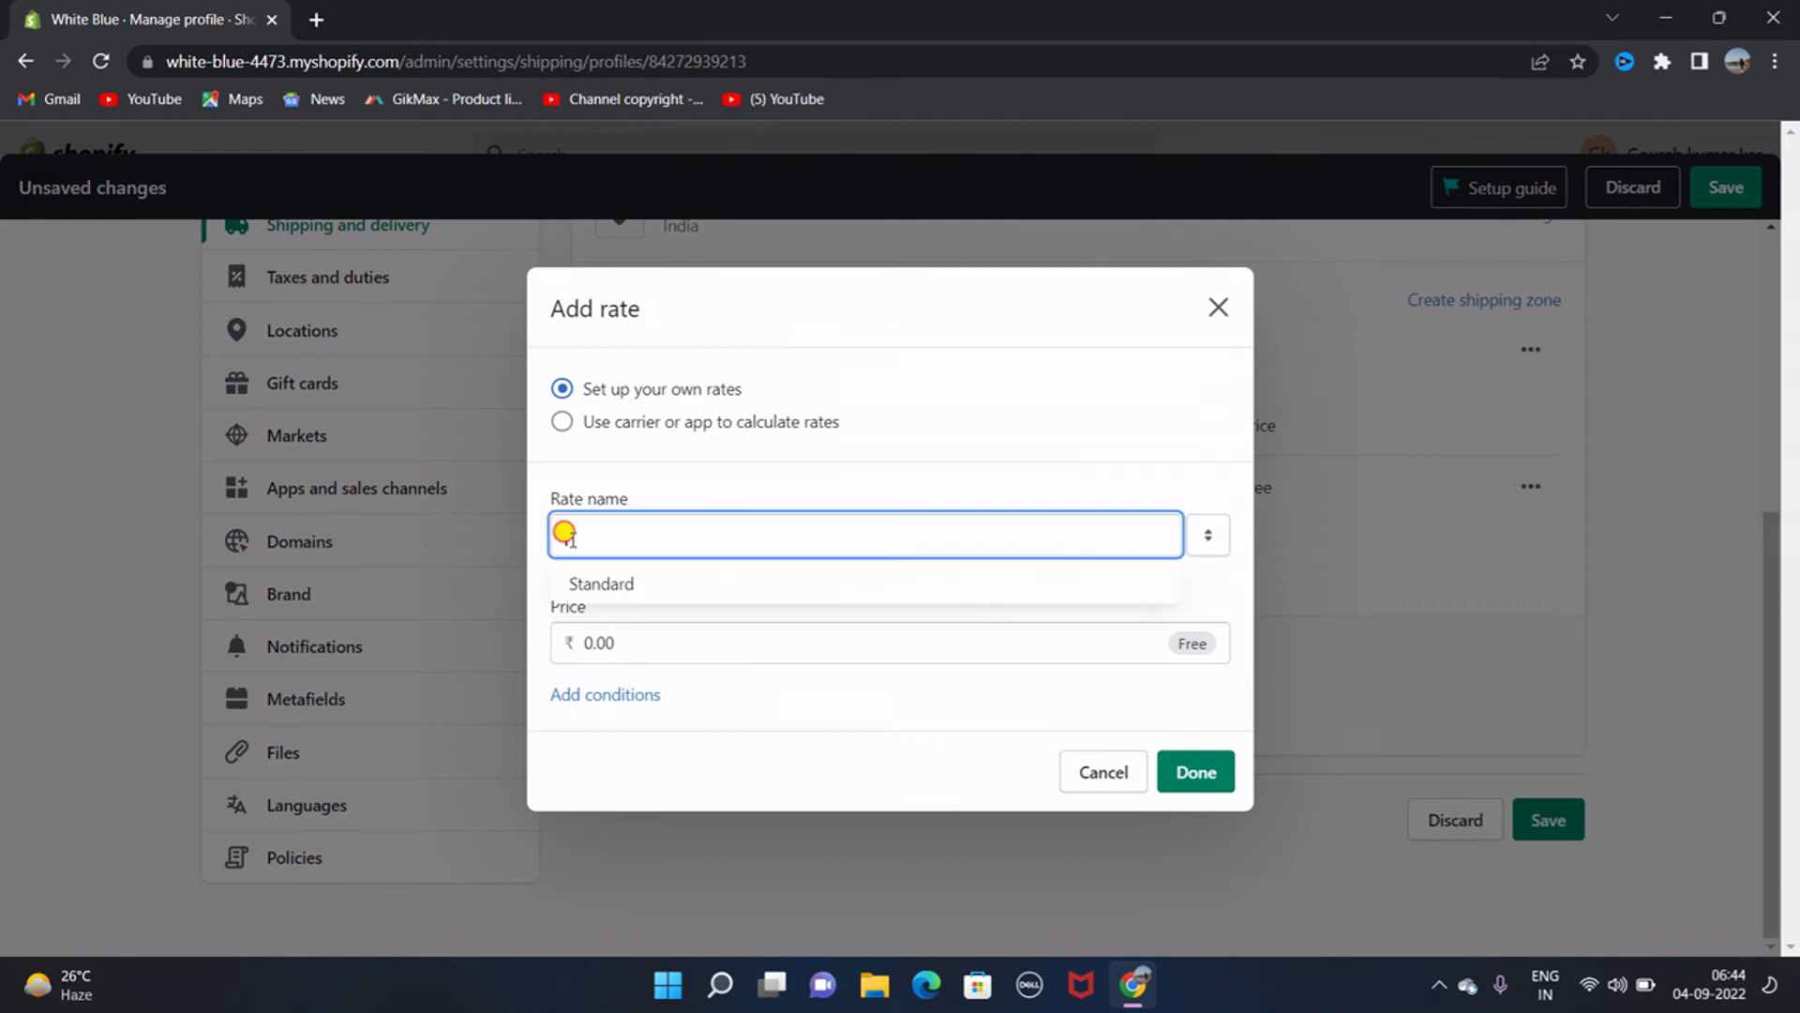
pyautogui.click(605, 583)
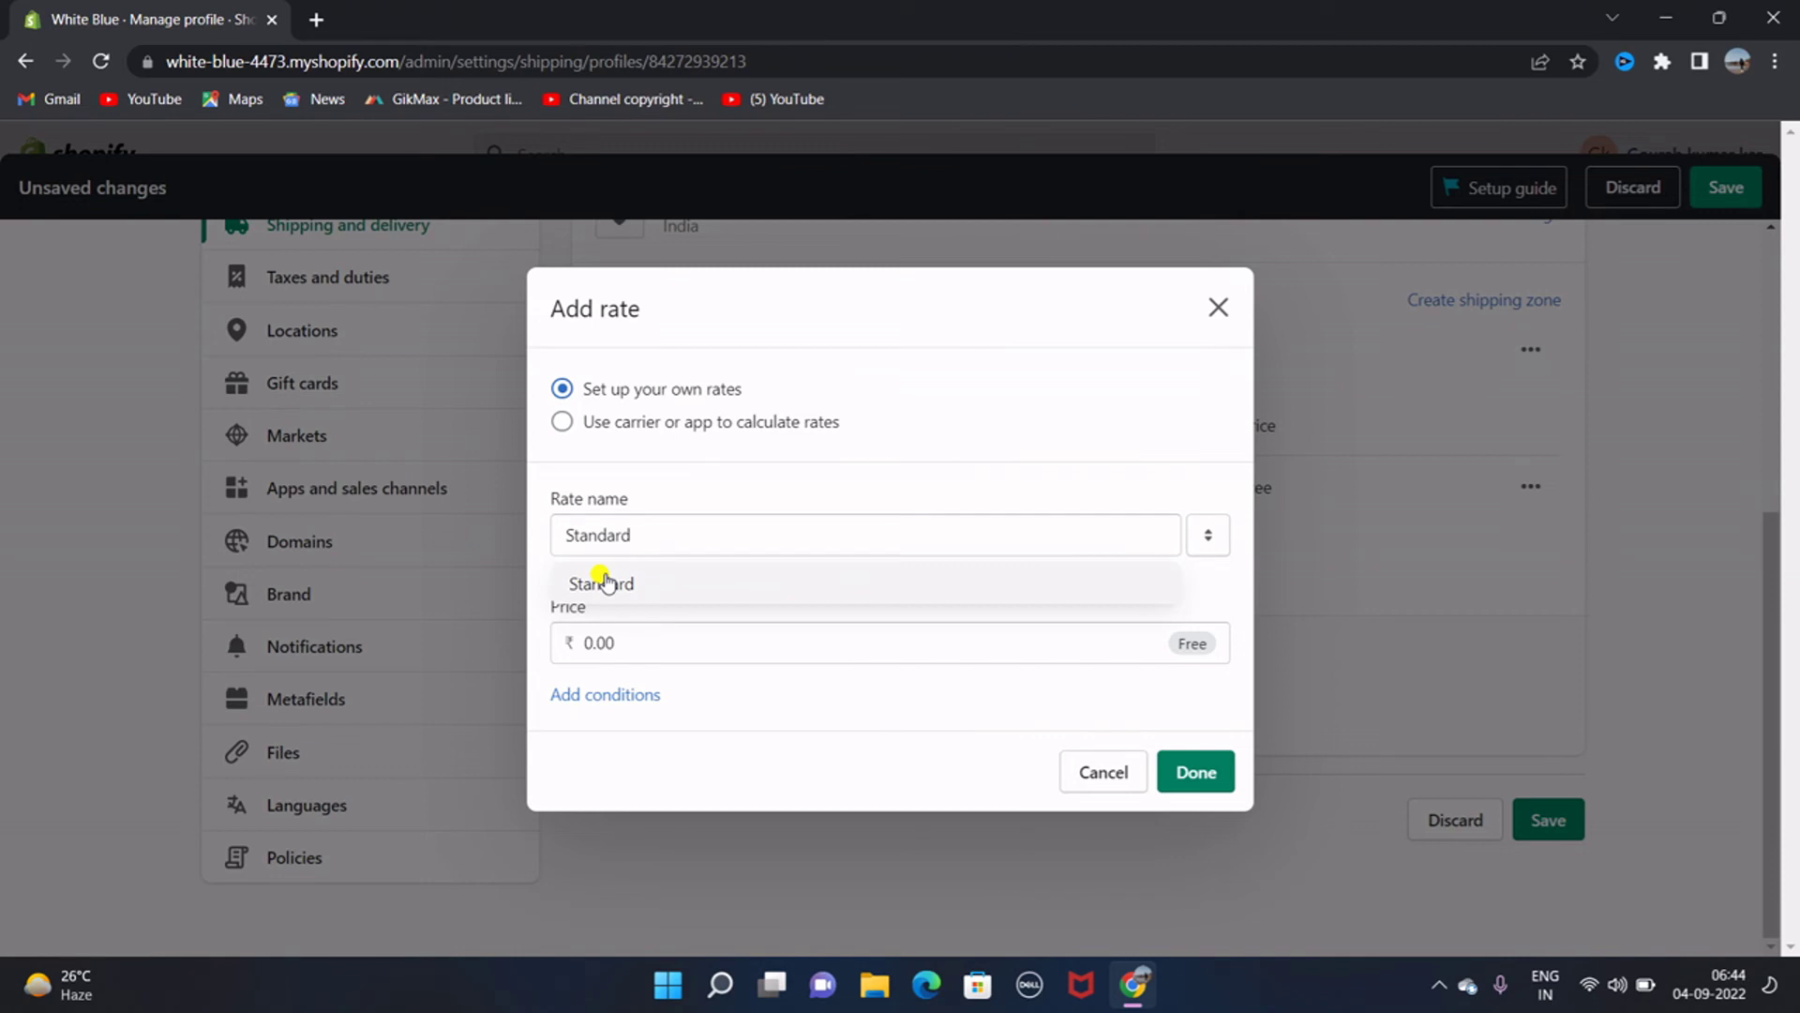
pyautogui.click(642, 532)
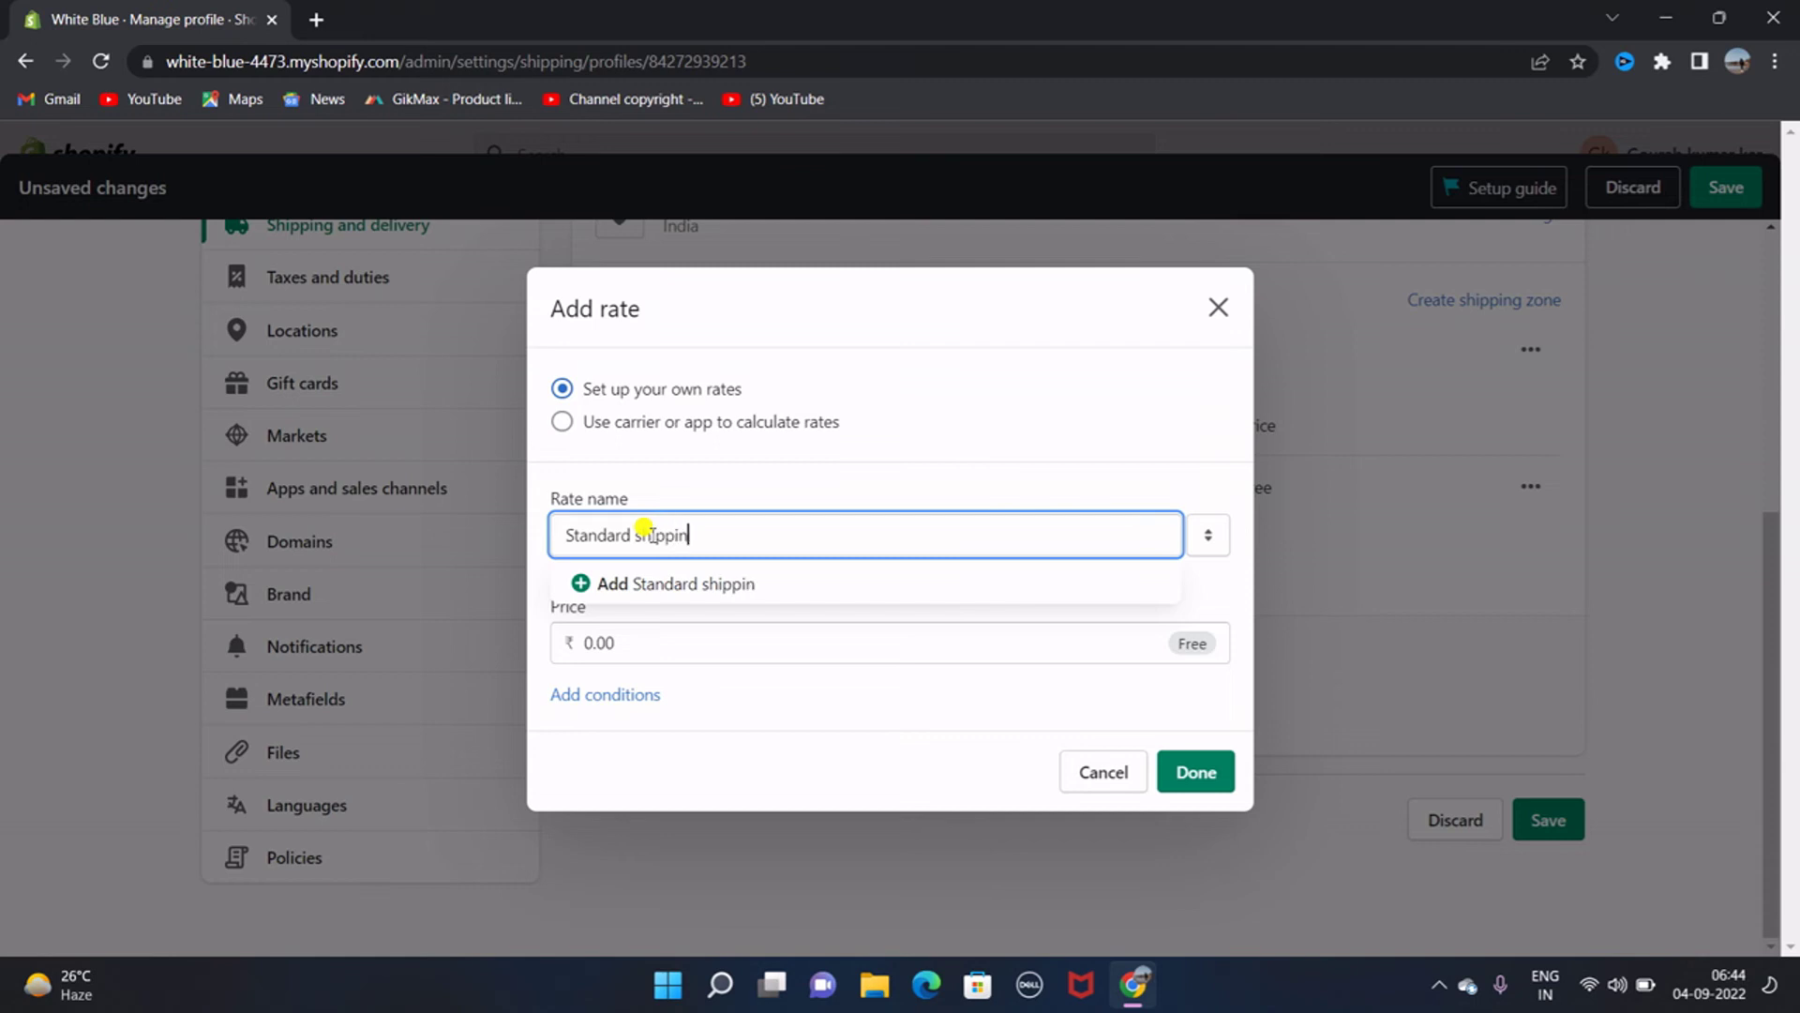
pyautogui.write('shipping')
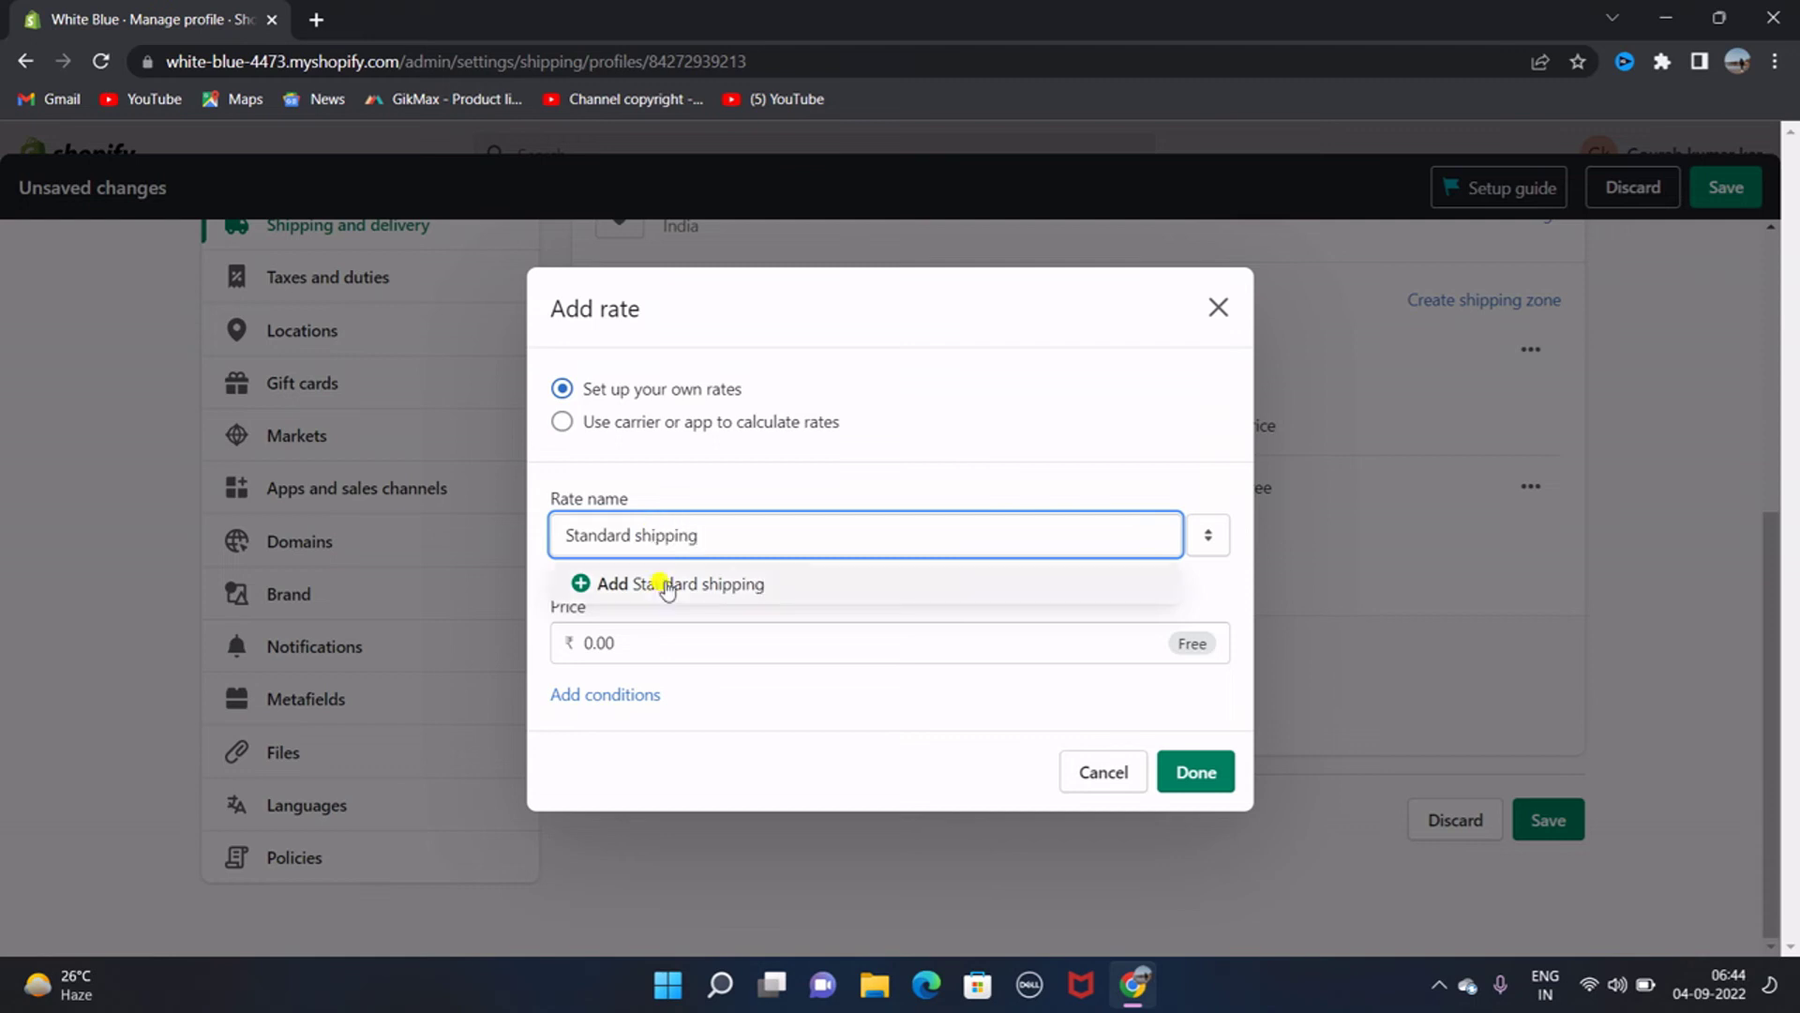
pyautogui.click(603, 638)
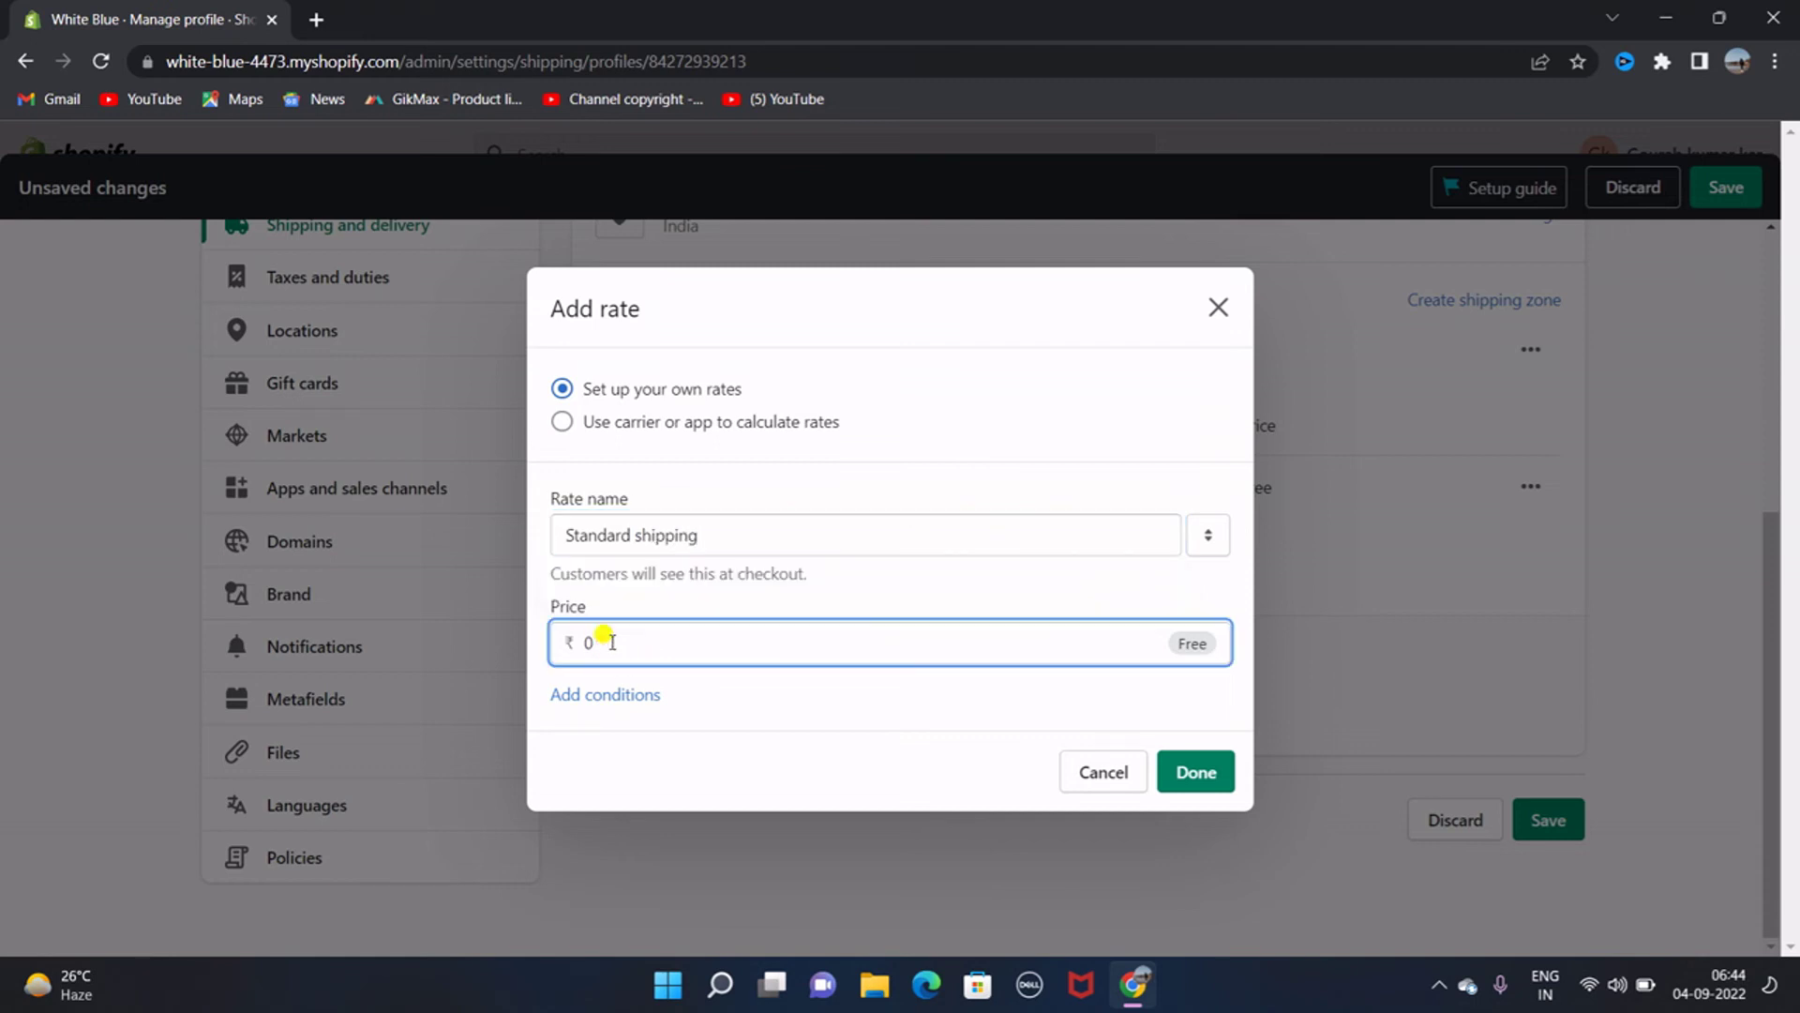
pyautogui.write('3')
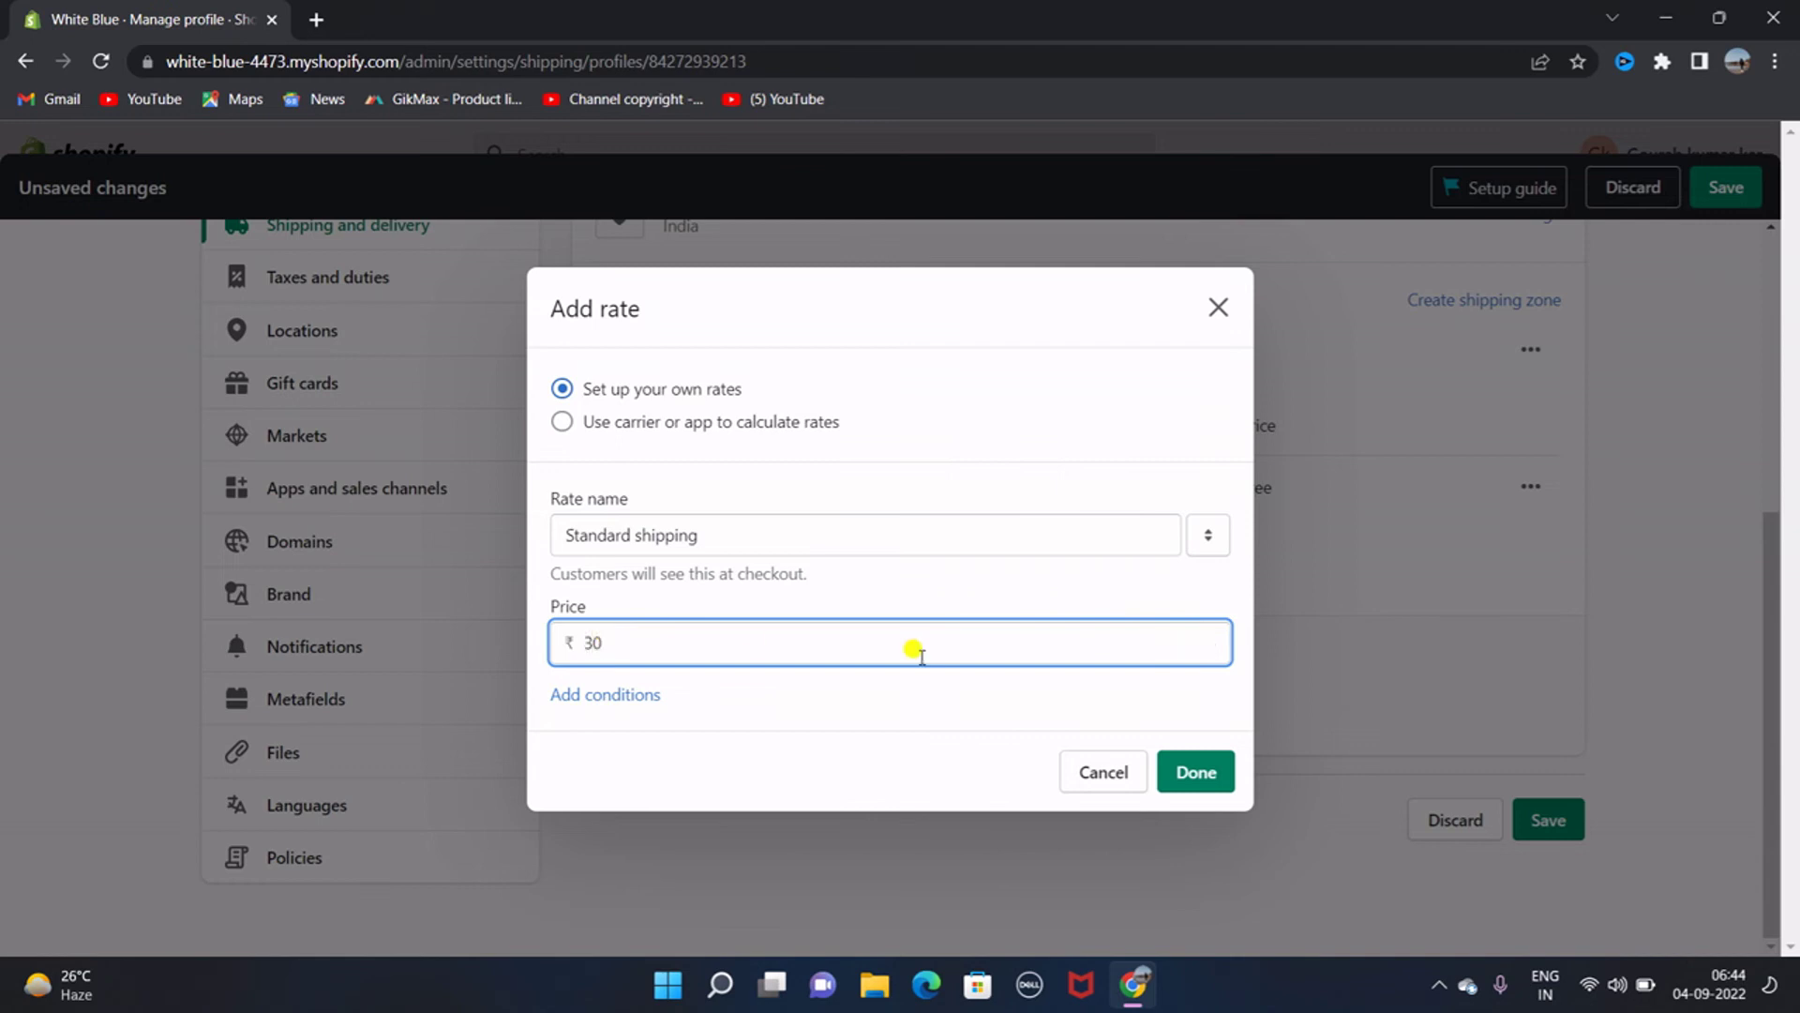
pyautogui.click(1180, 776)
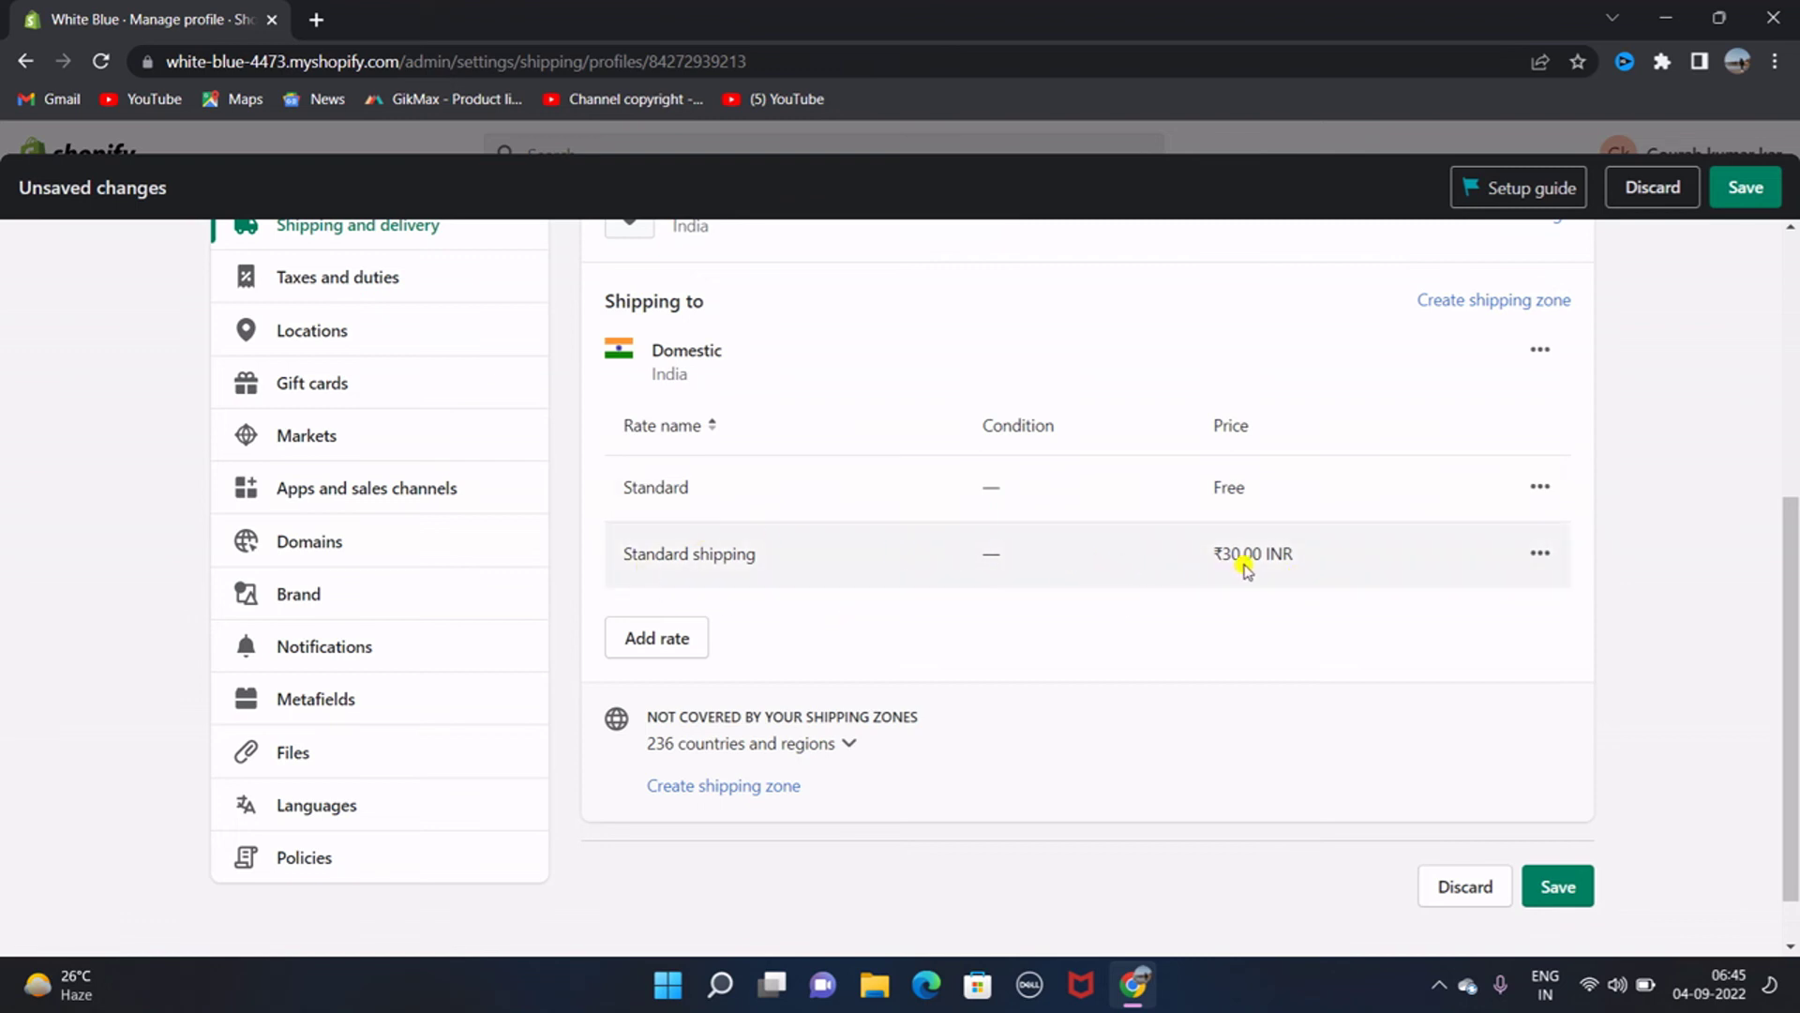
# - Limit the Standard shipping rate to order prices from ₹300 to ₹500 and save the shipping profile
pyautogui.click(1530, 553)
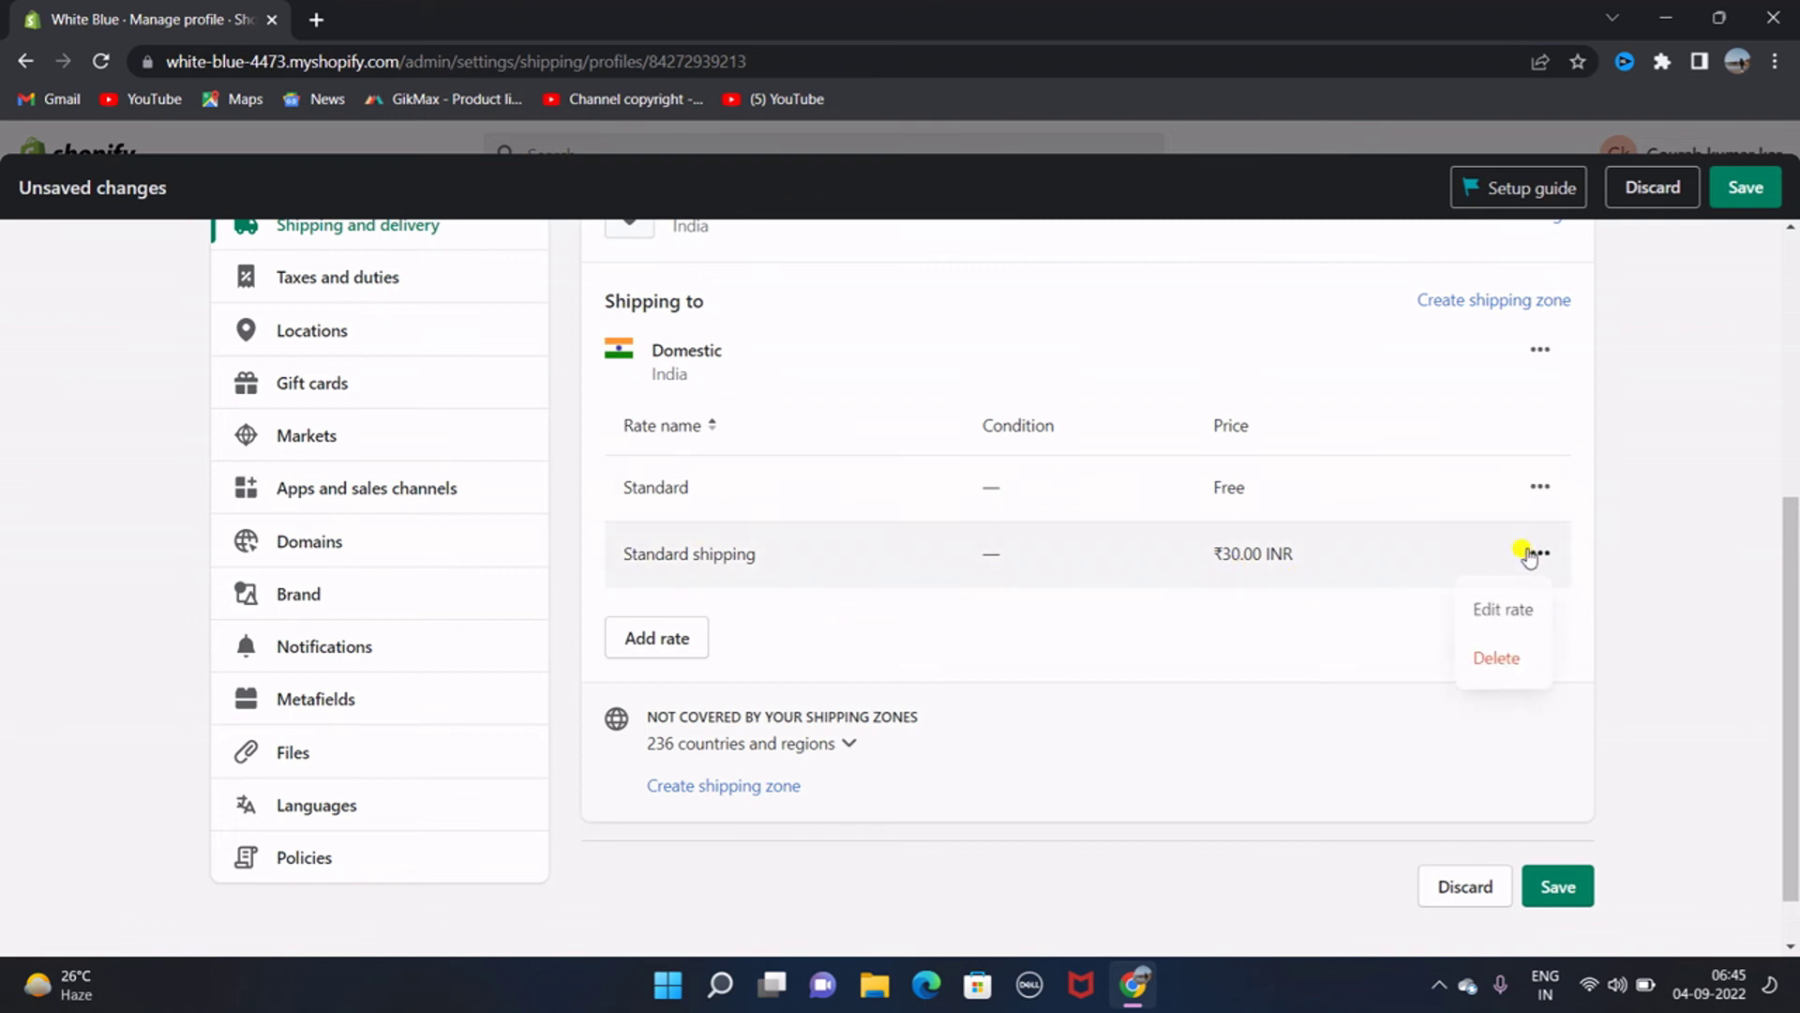
pyautogui.click(1500, 615)
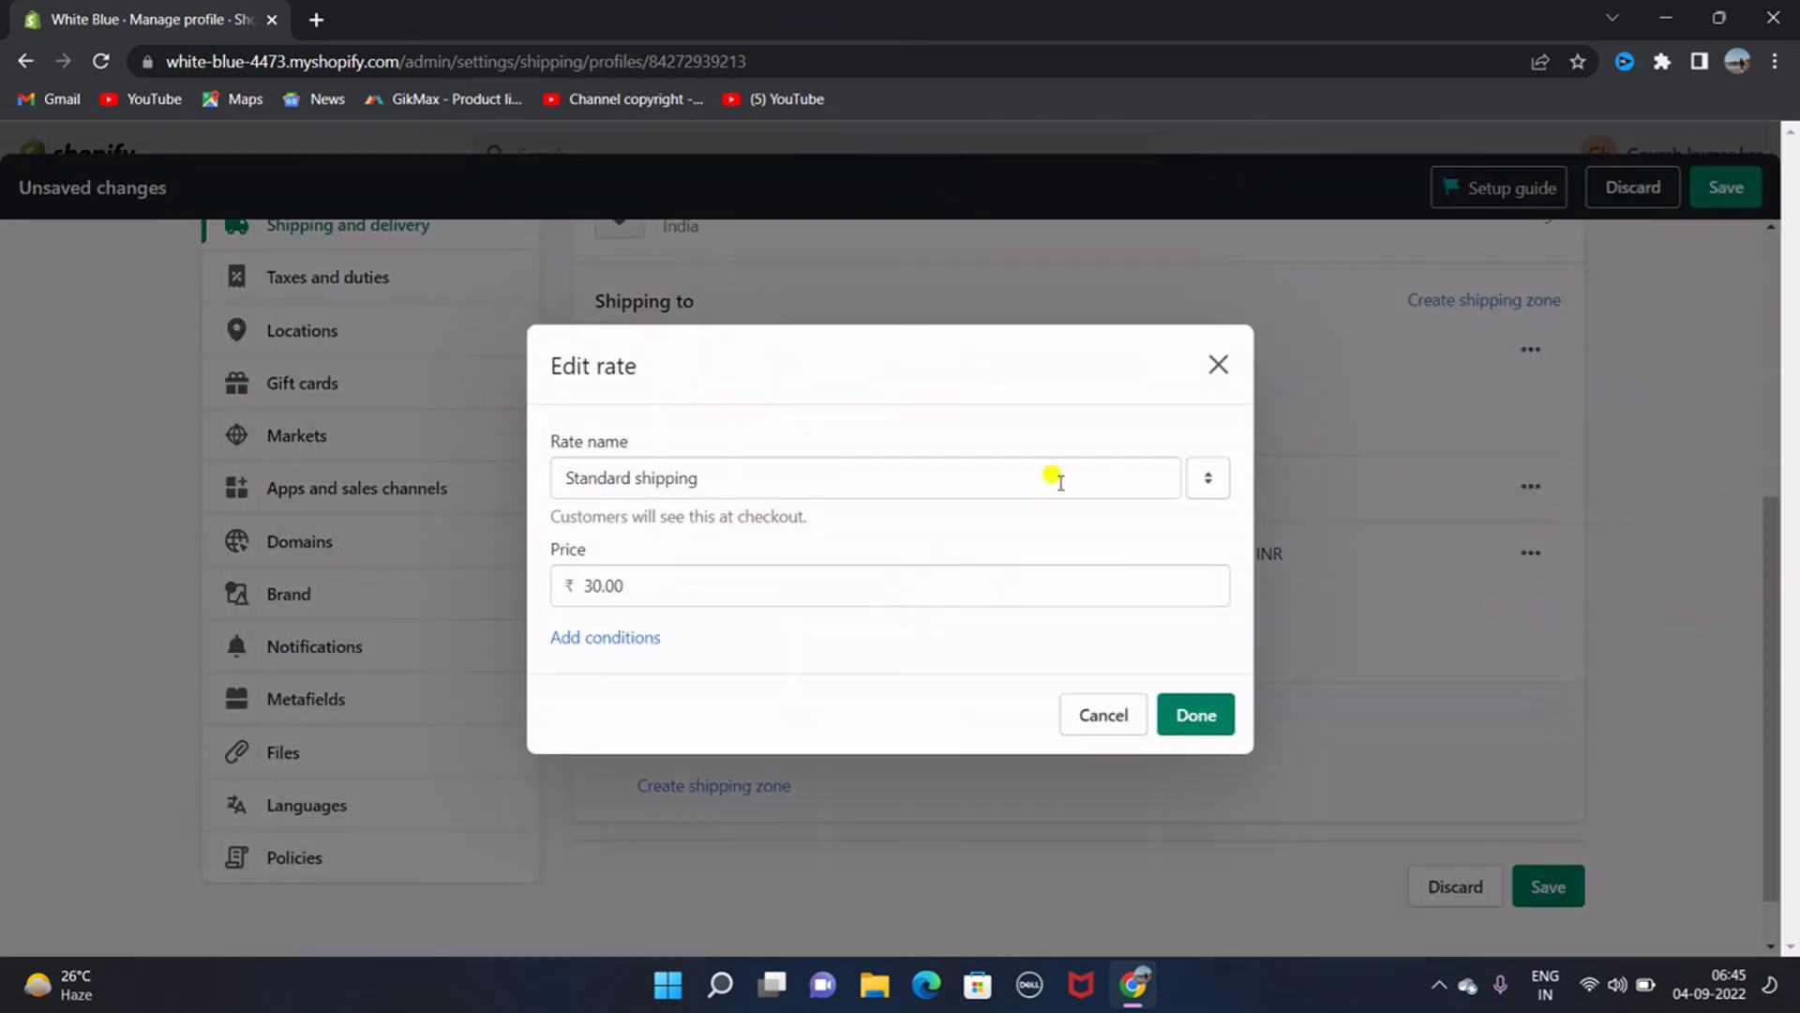
pyautogui.click(581, 637)
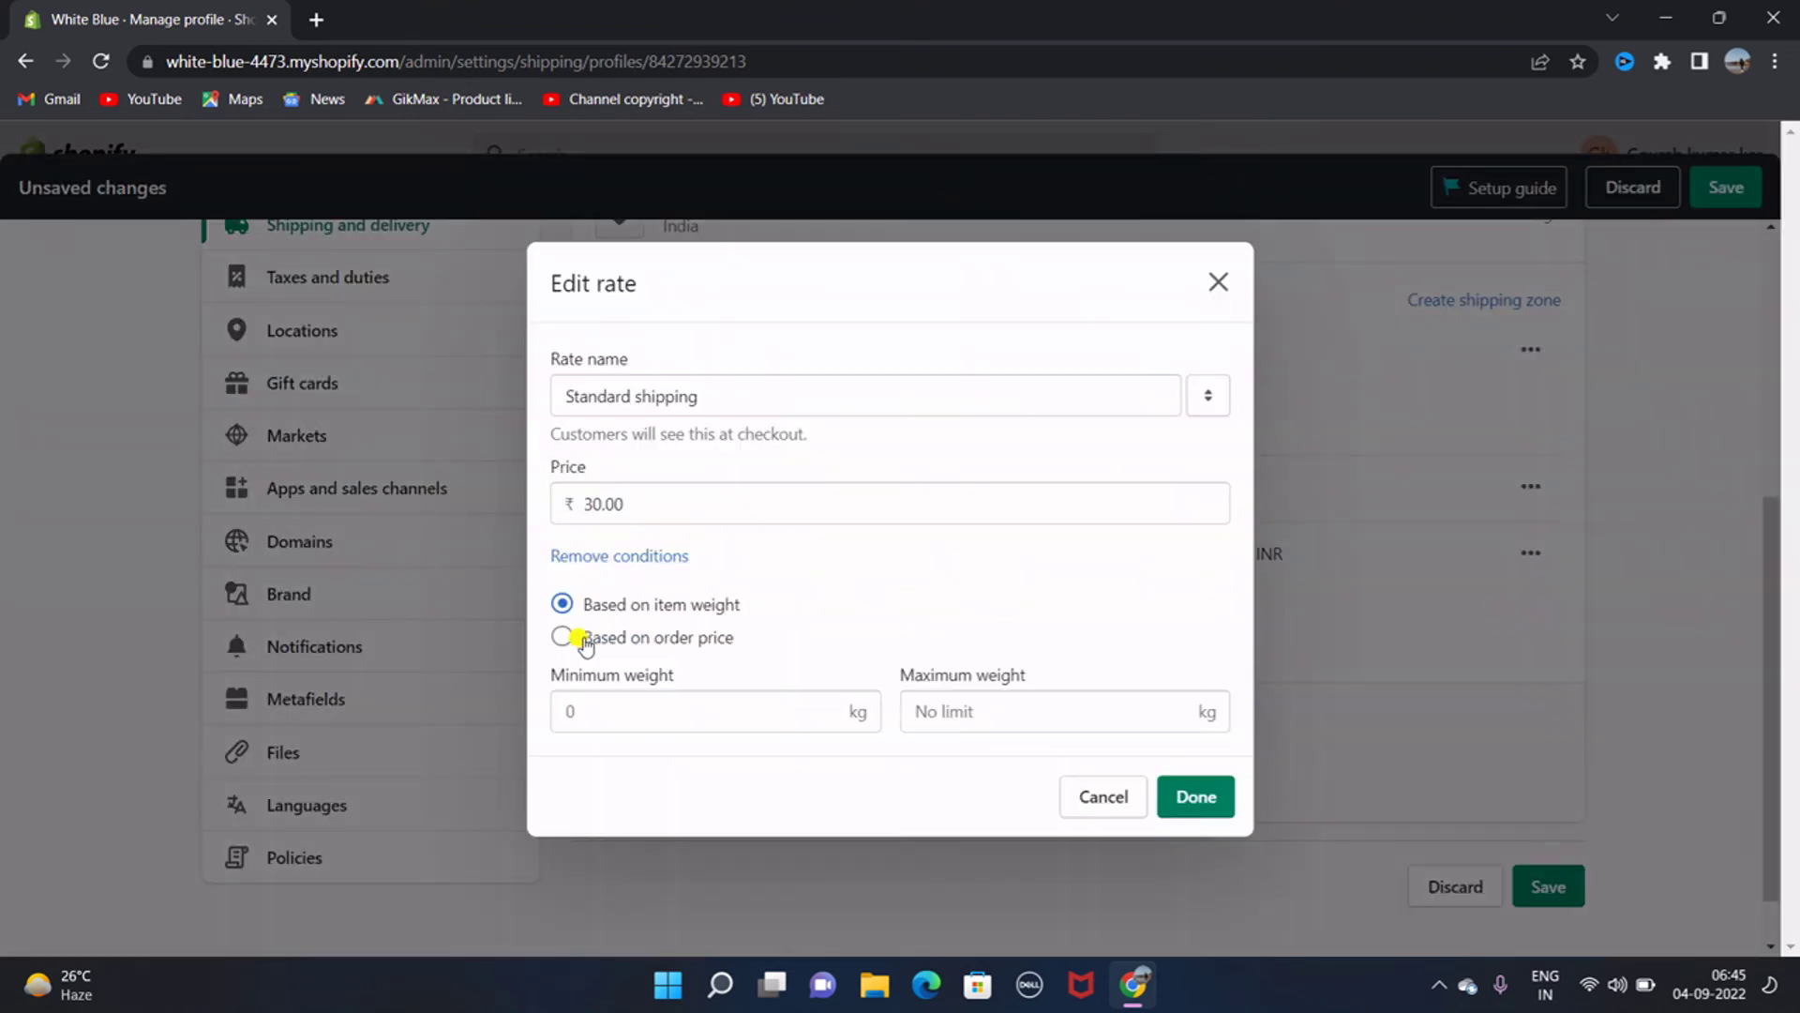
pyautogui.click(712, 711)
pyautogui.write('300')
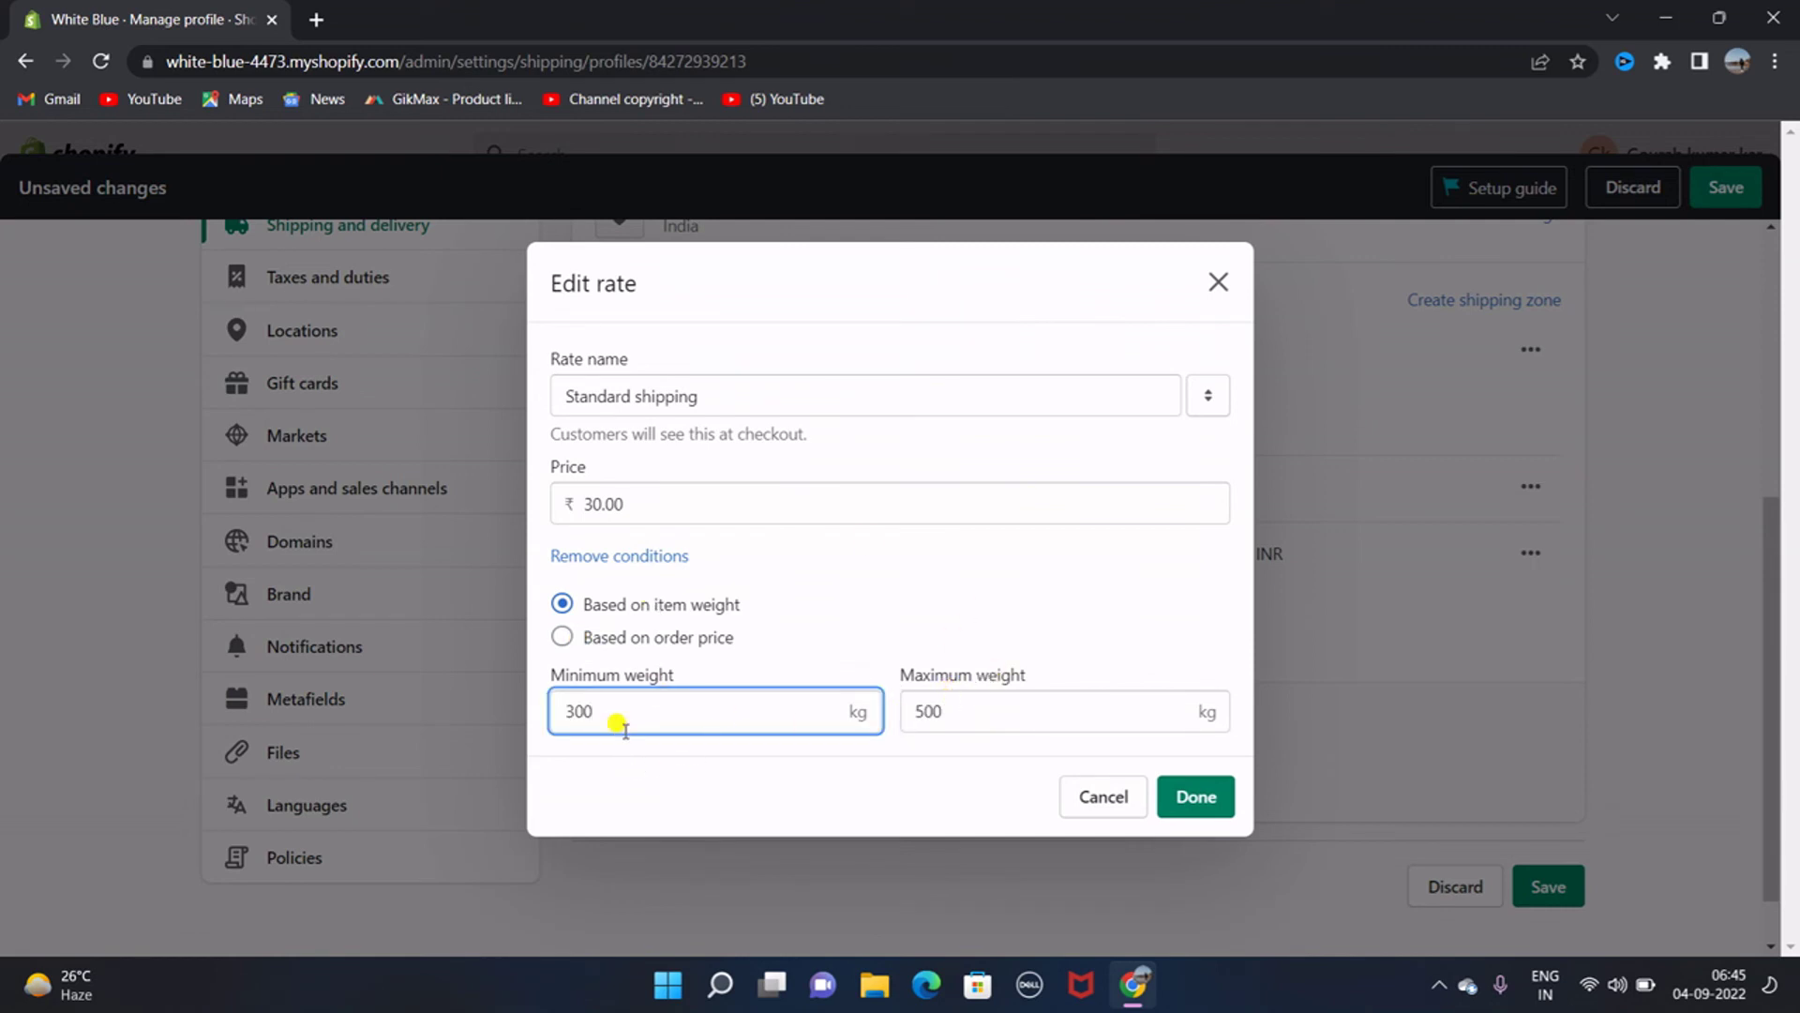
pyautogui.click(563, 636)
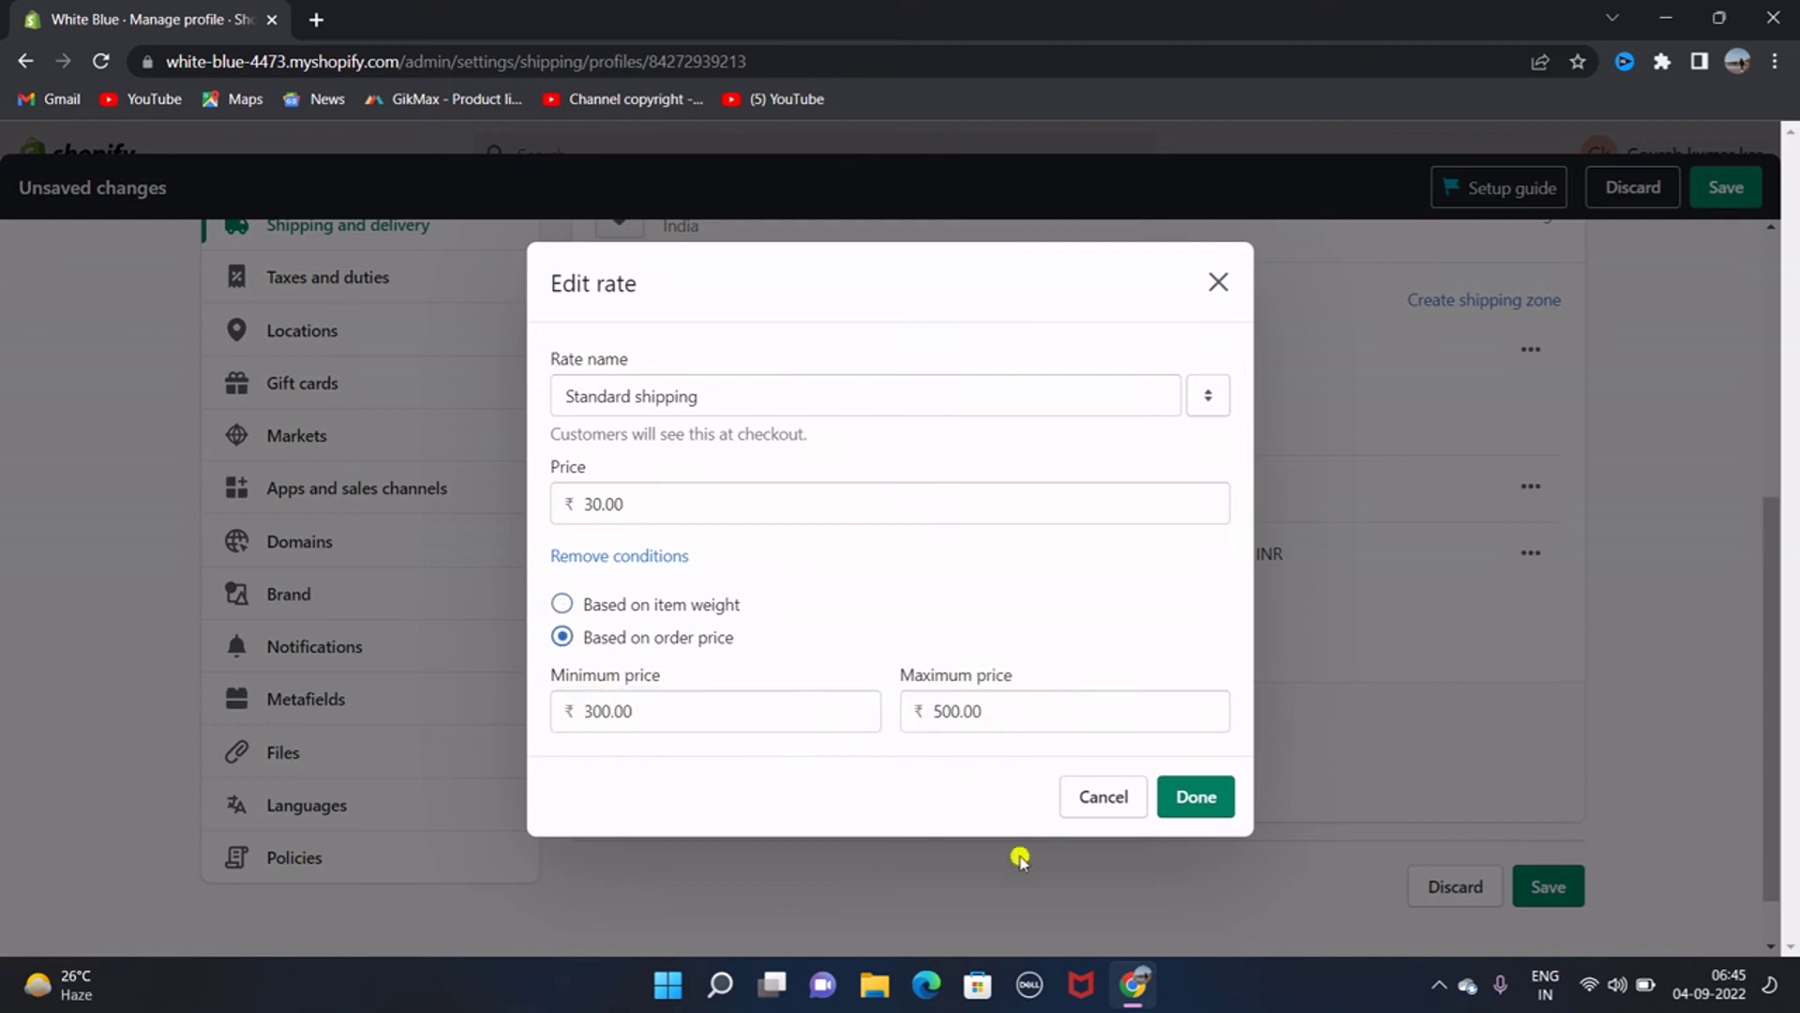
pyautogui.click(1180, 804)
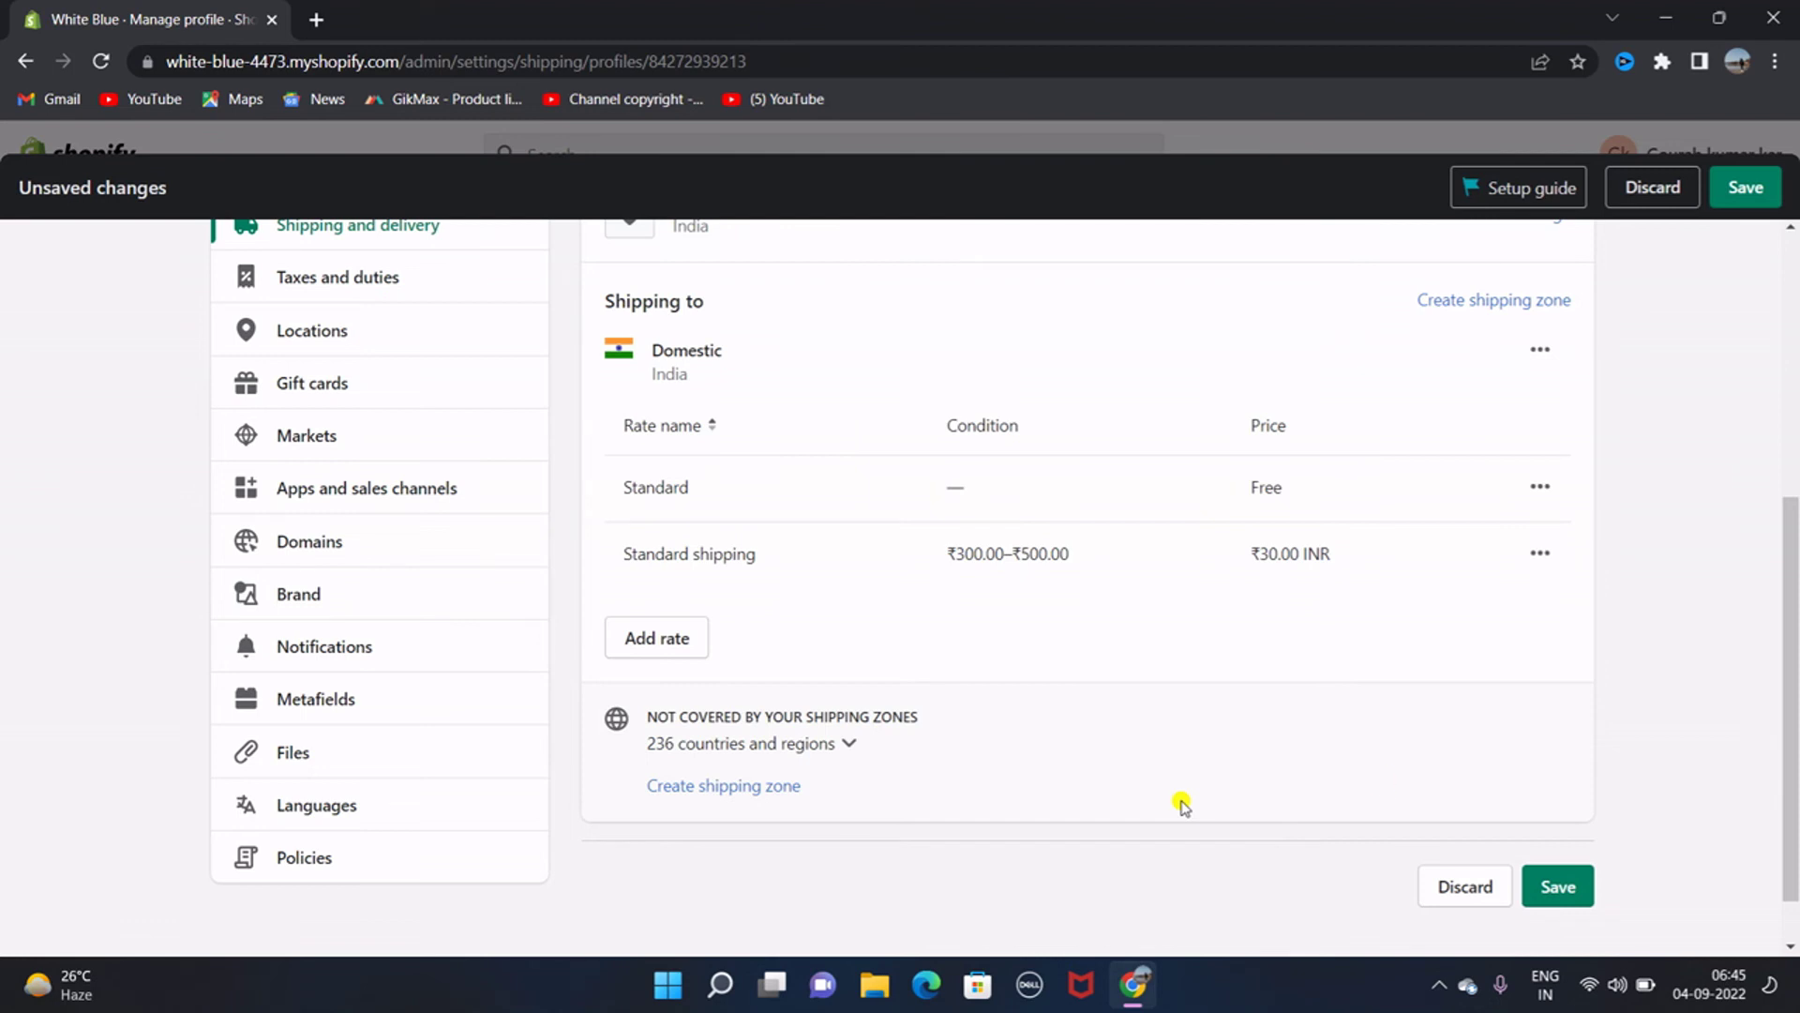
pyautogui.click(1529, 886)
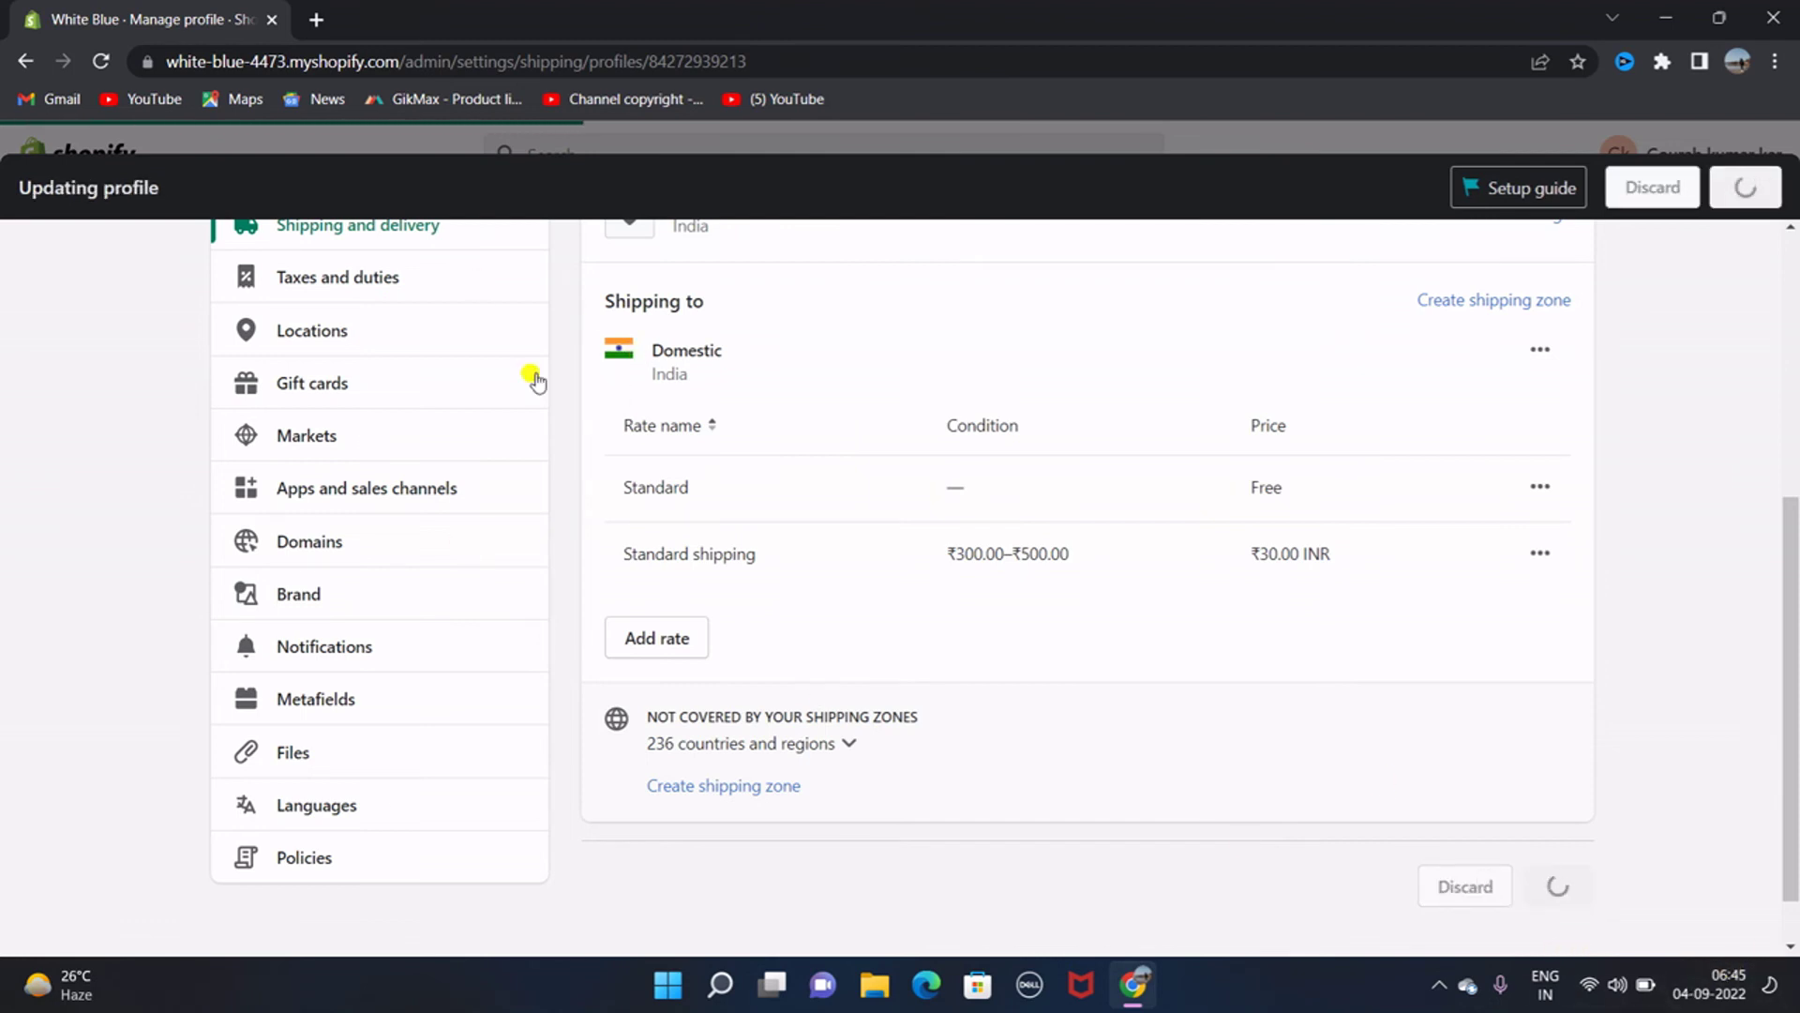
# - Leave the shipping profile and open the store's Locations settings
pyautogui.scroll(2, 530, 377)
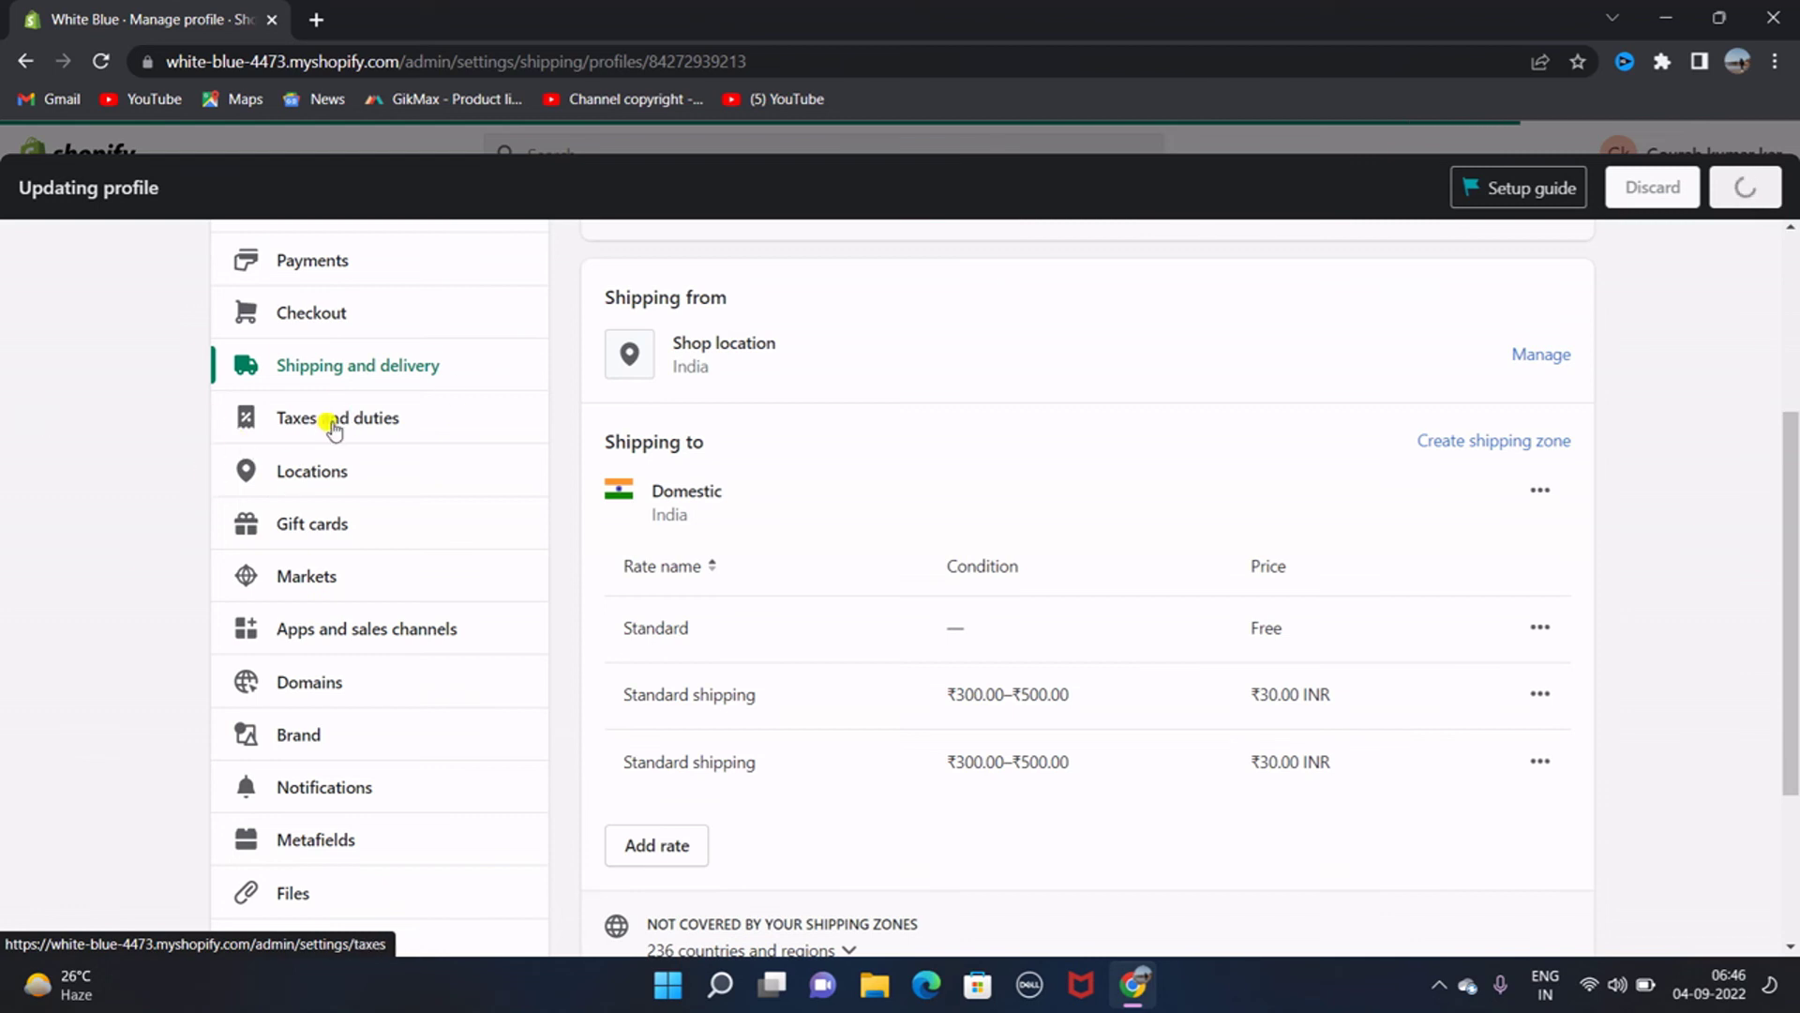
pyautogui.press('Escape')
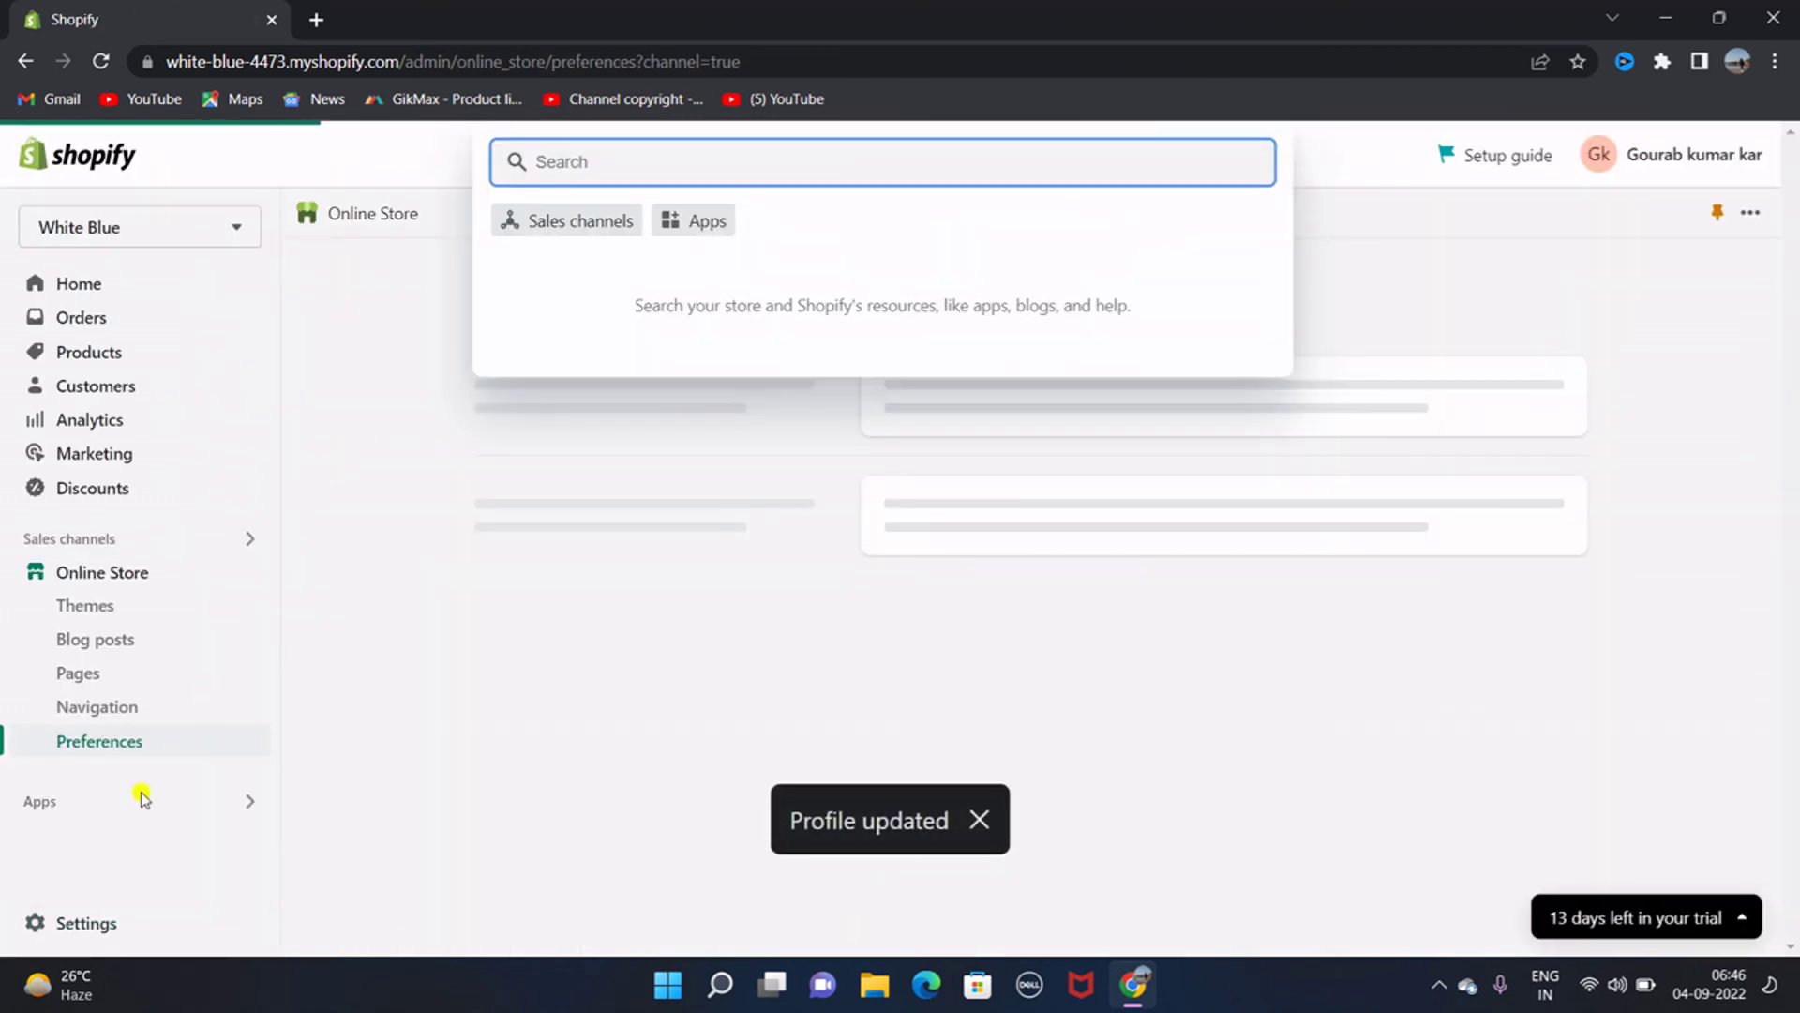
pyautogui.click(66, 921)
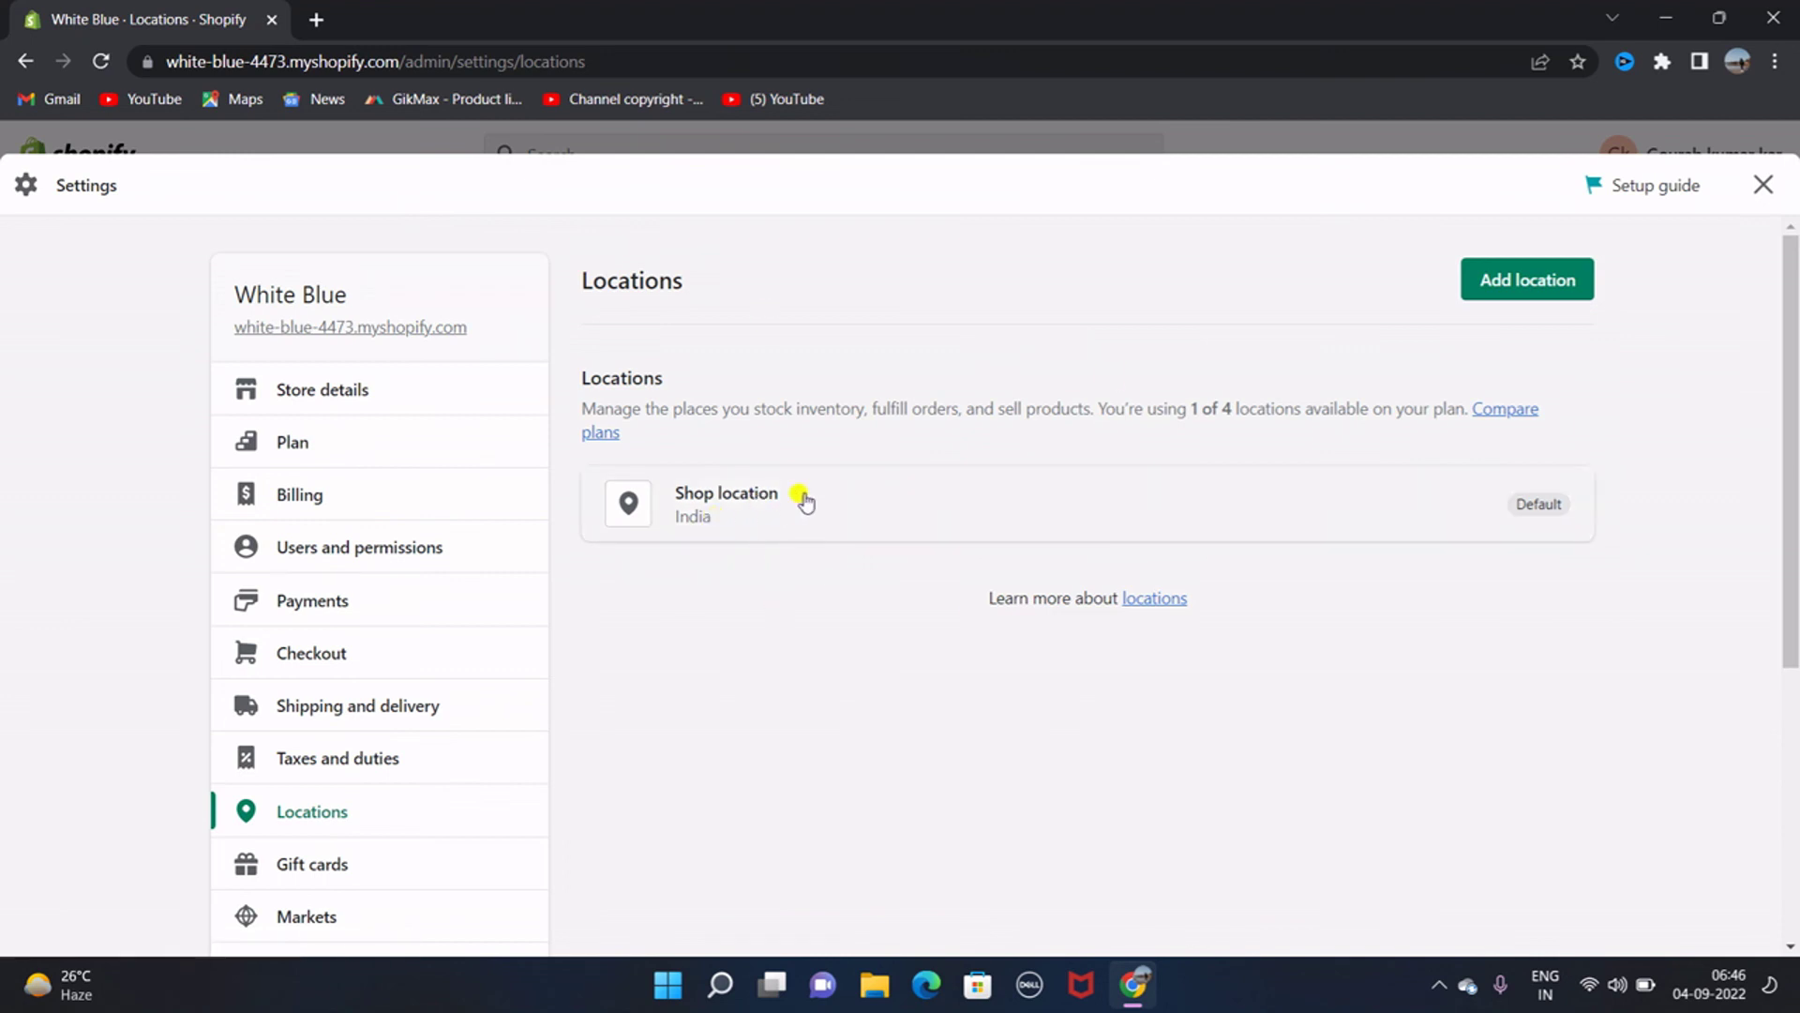
# - Try out adding a location named us, look over its address fields, and return to Locations without saving
pyautogui.click(1538, 275)
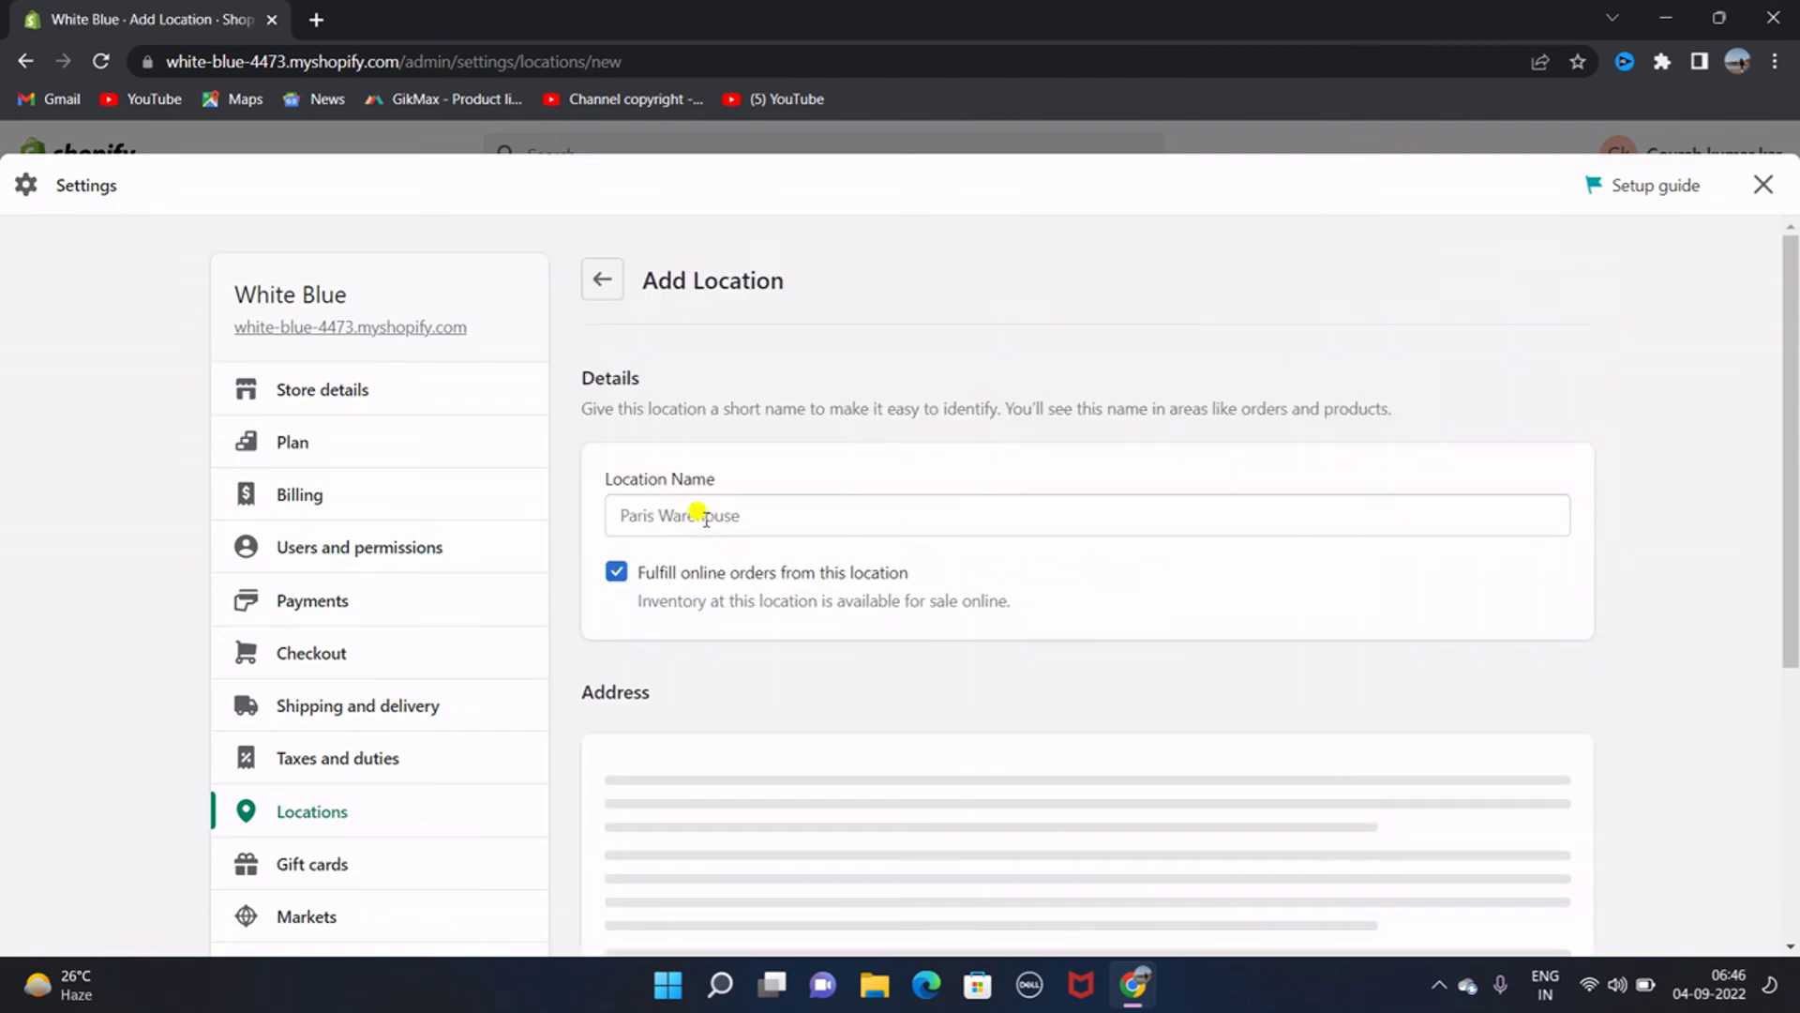
pyautogui.click(699, 513)
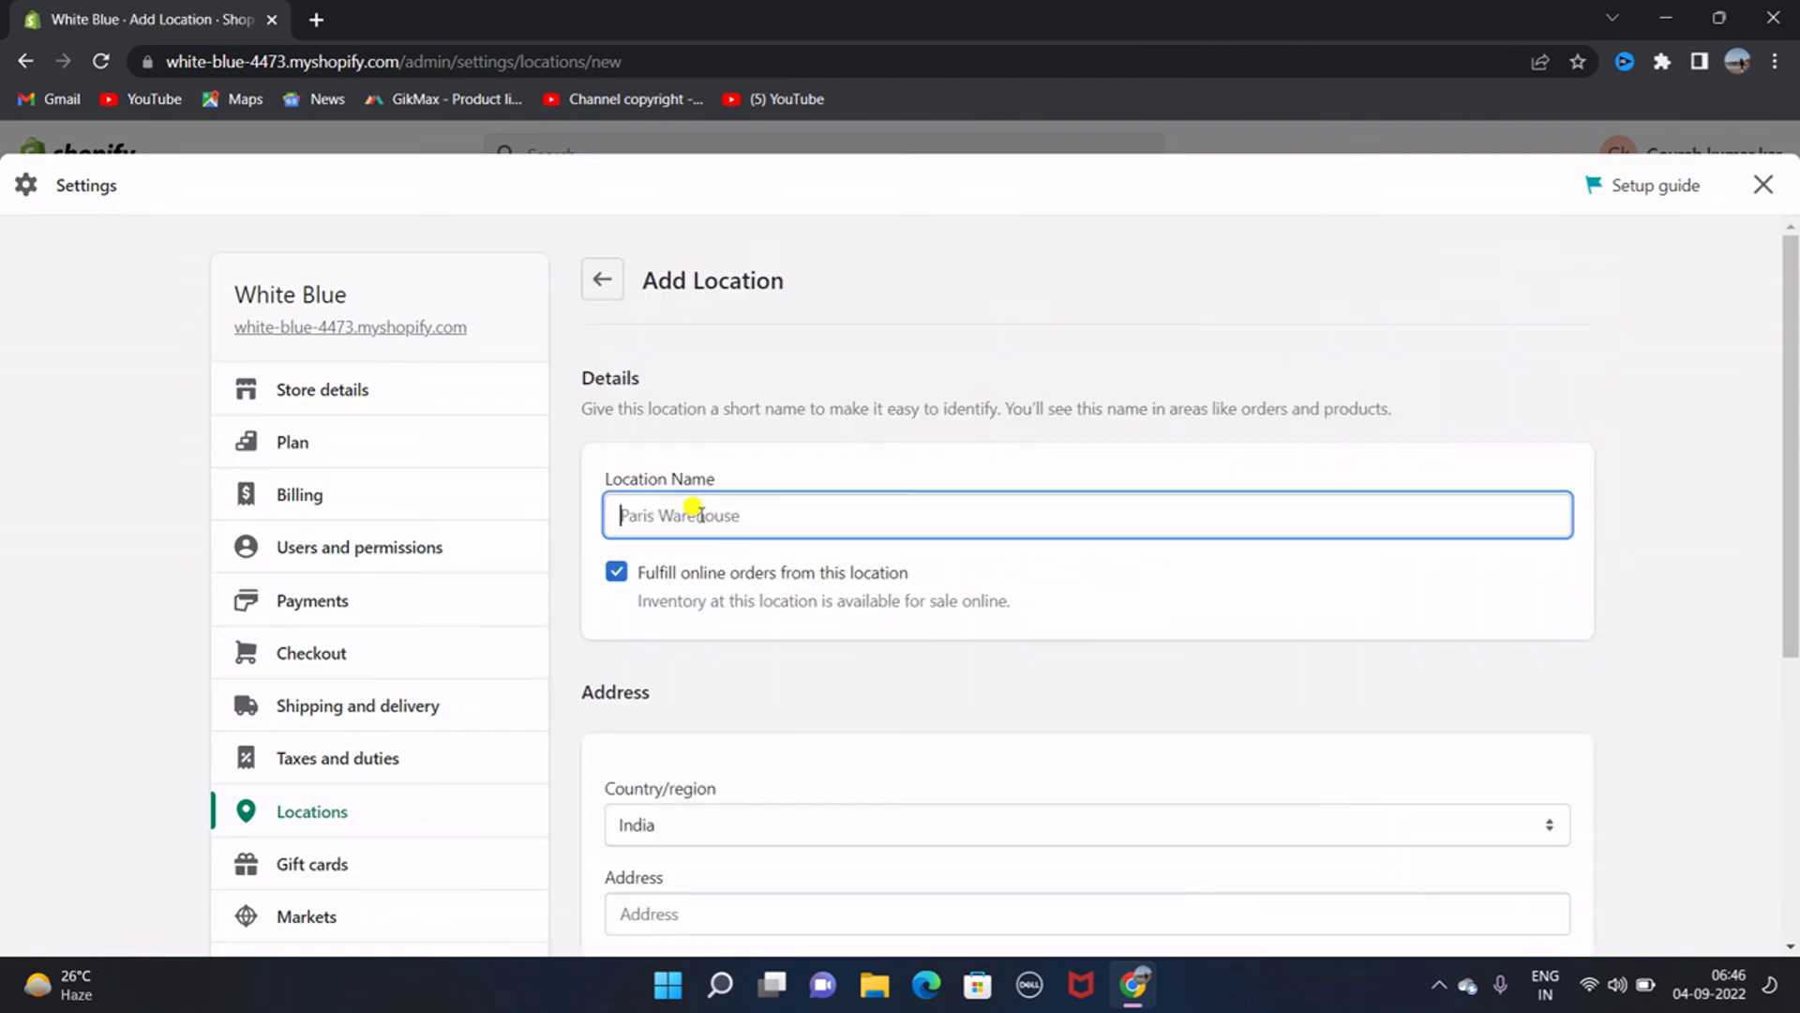
pyautogui.write('UK')
pyautogui.press('Tab')
pyautogui.press('Tab')
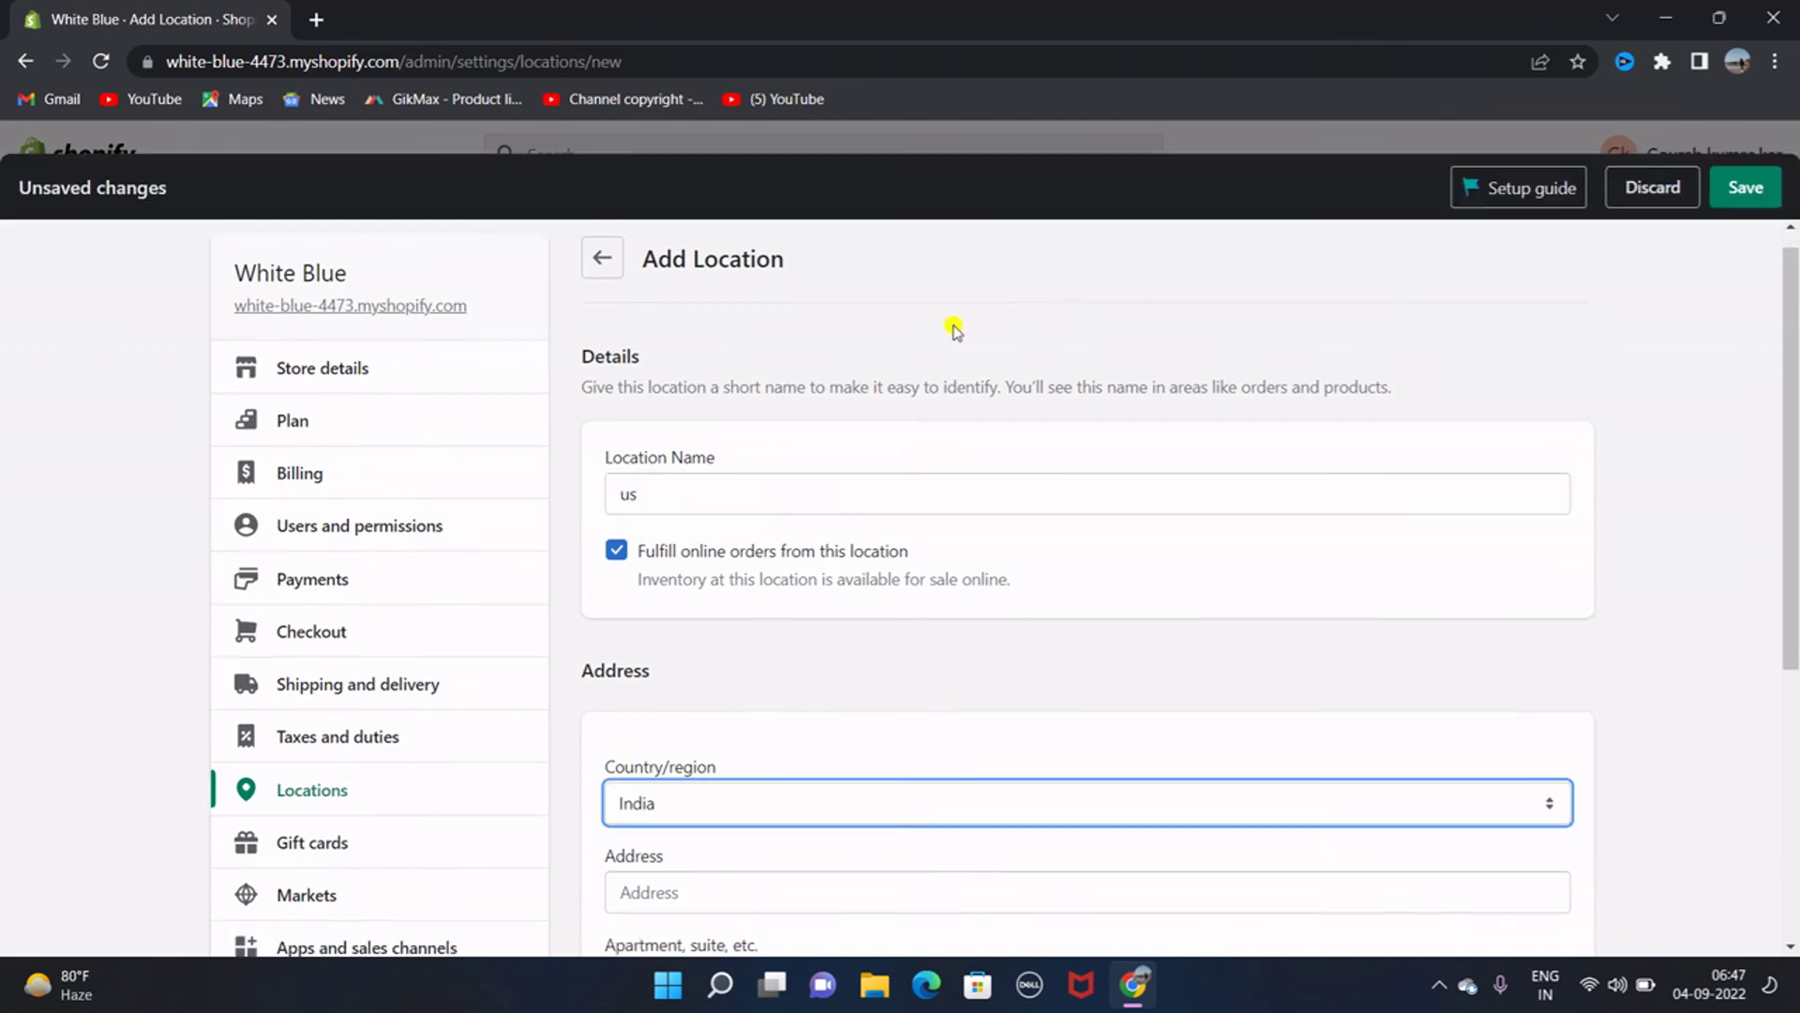
pyautogui.scroll(-4, 952, 329)
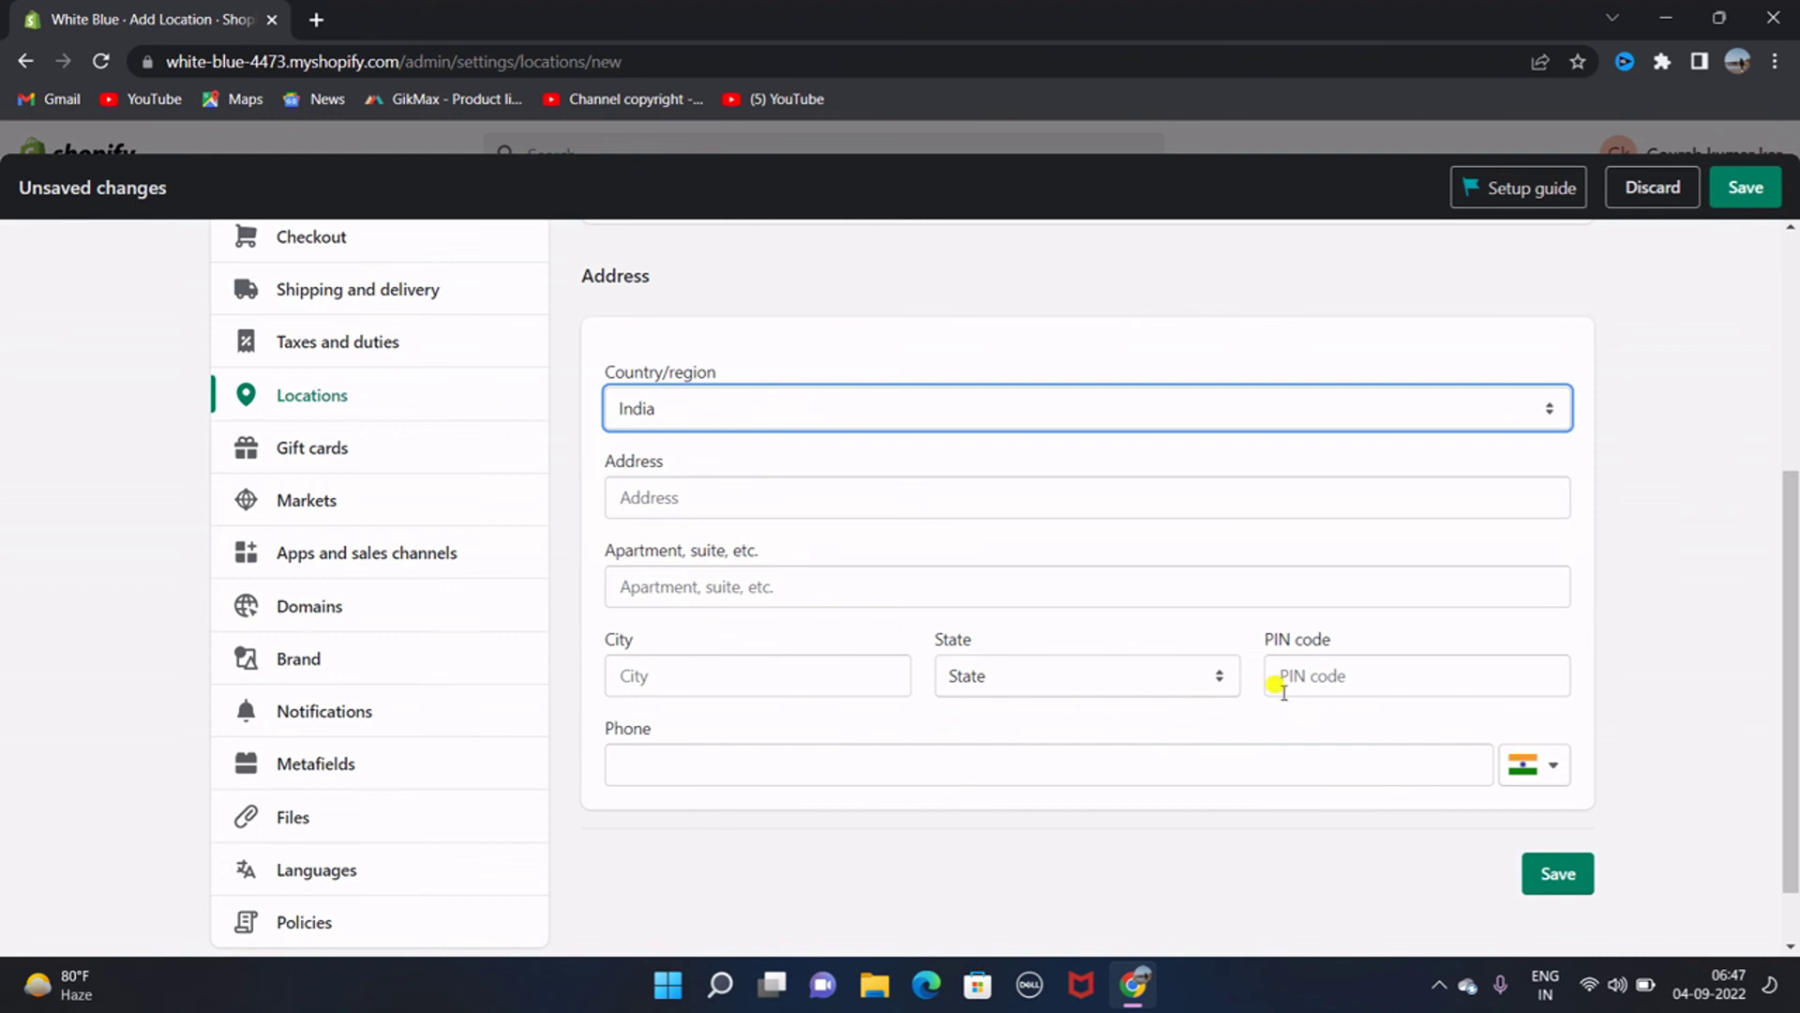
pyautogui.scroll(2, 1266, 414)
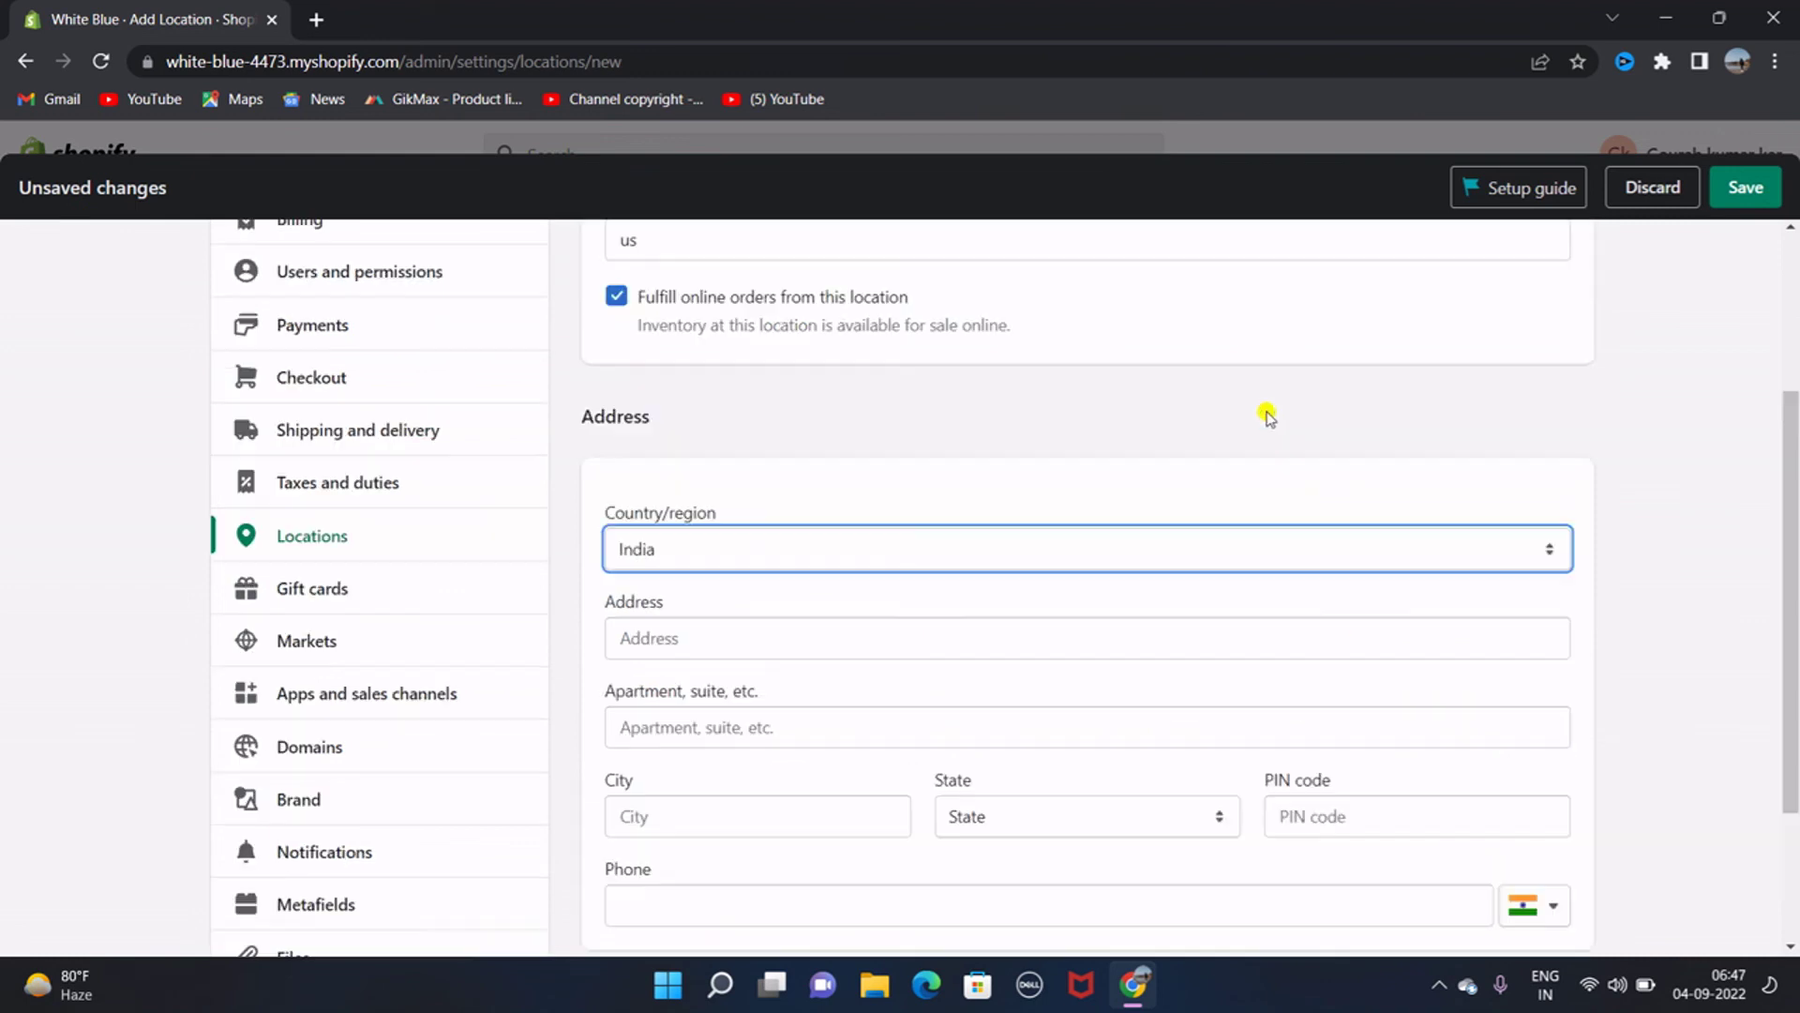
pyautogui.scroll(-3, 1266, 416)
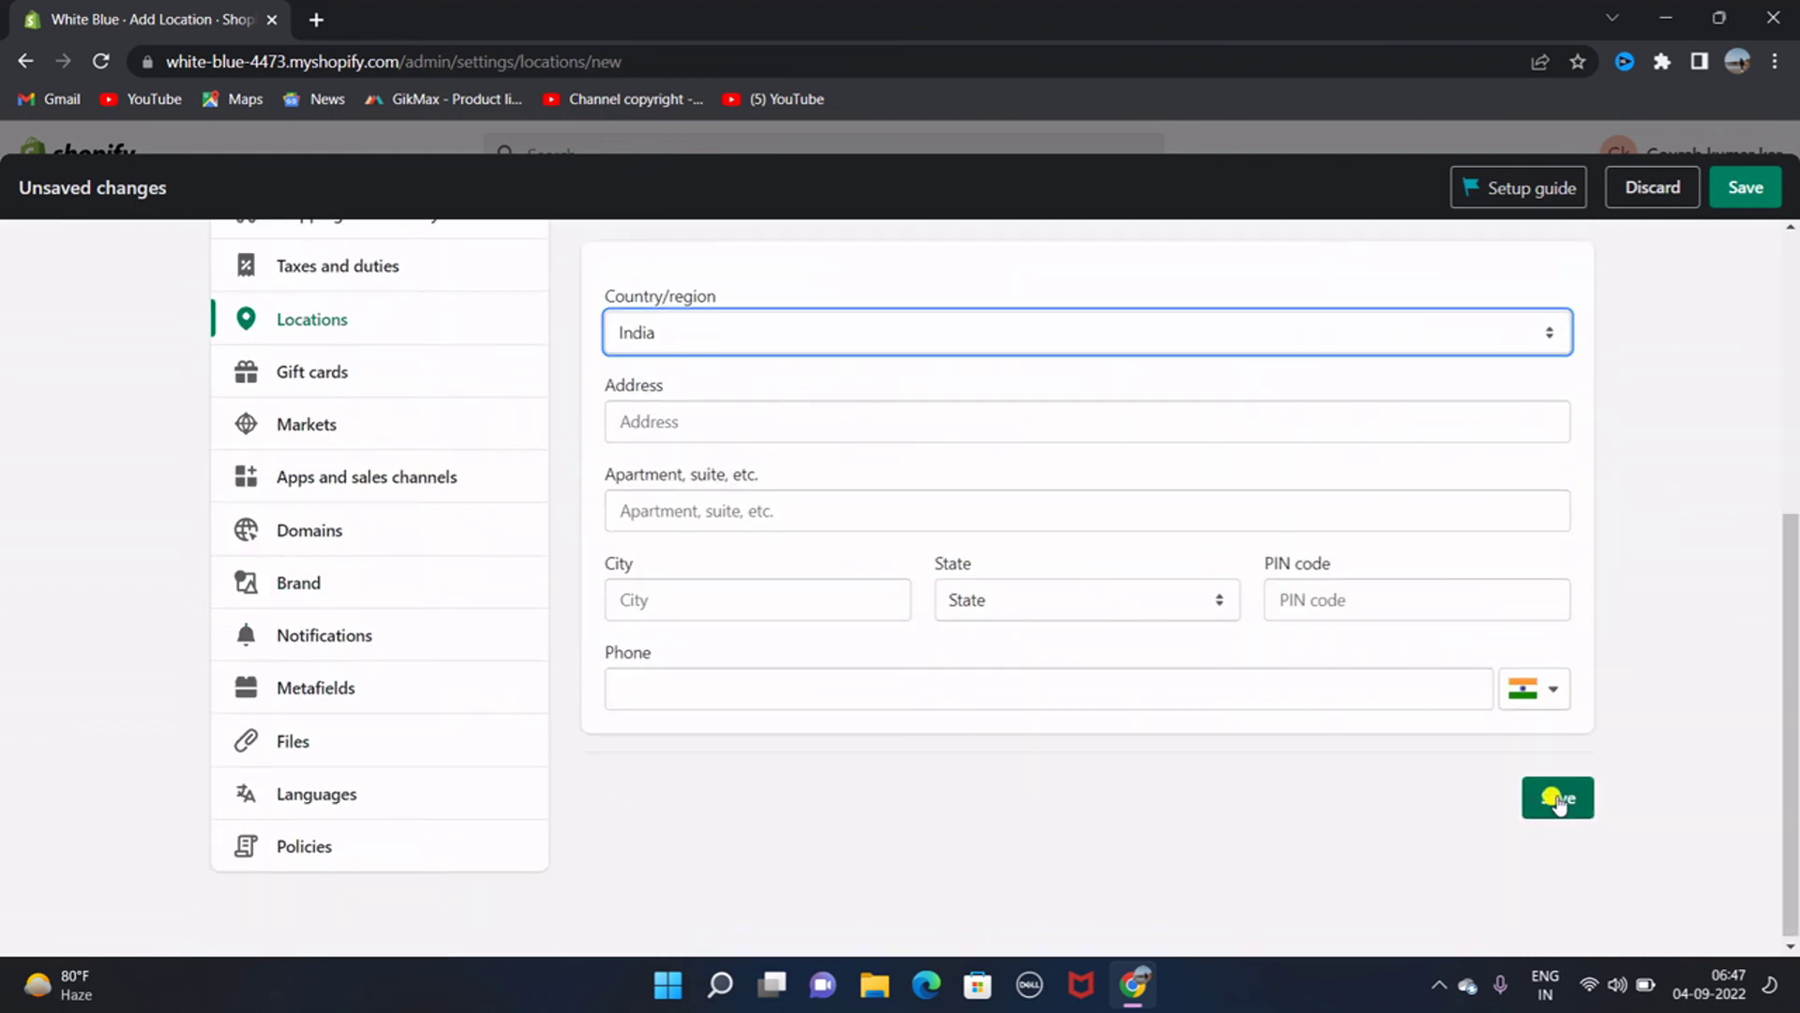
pyautogui.scroll(5, 1001, 353)
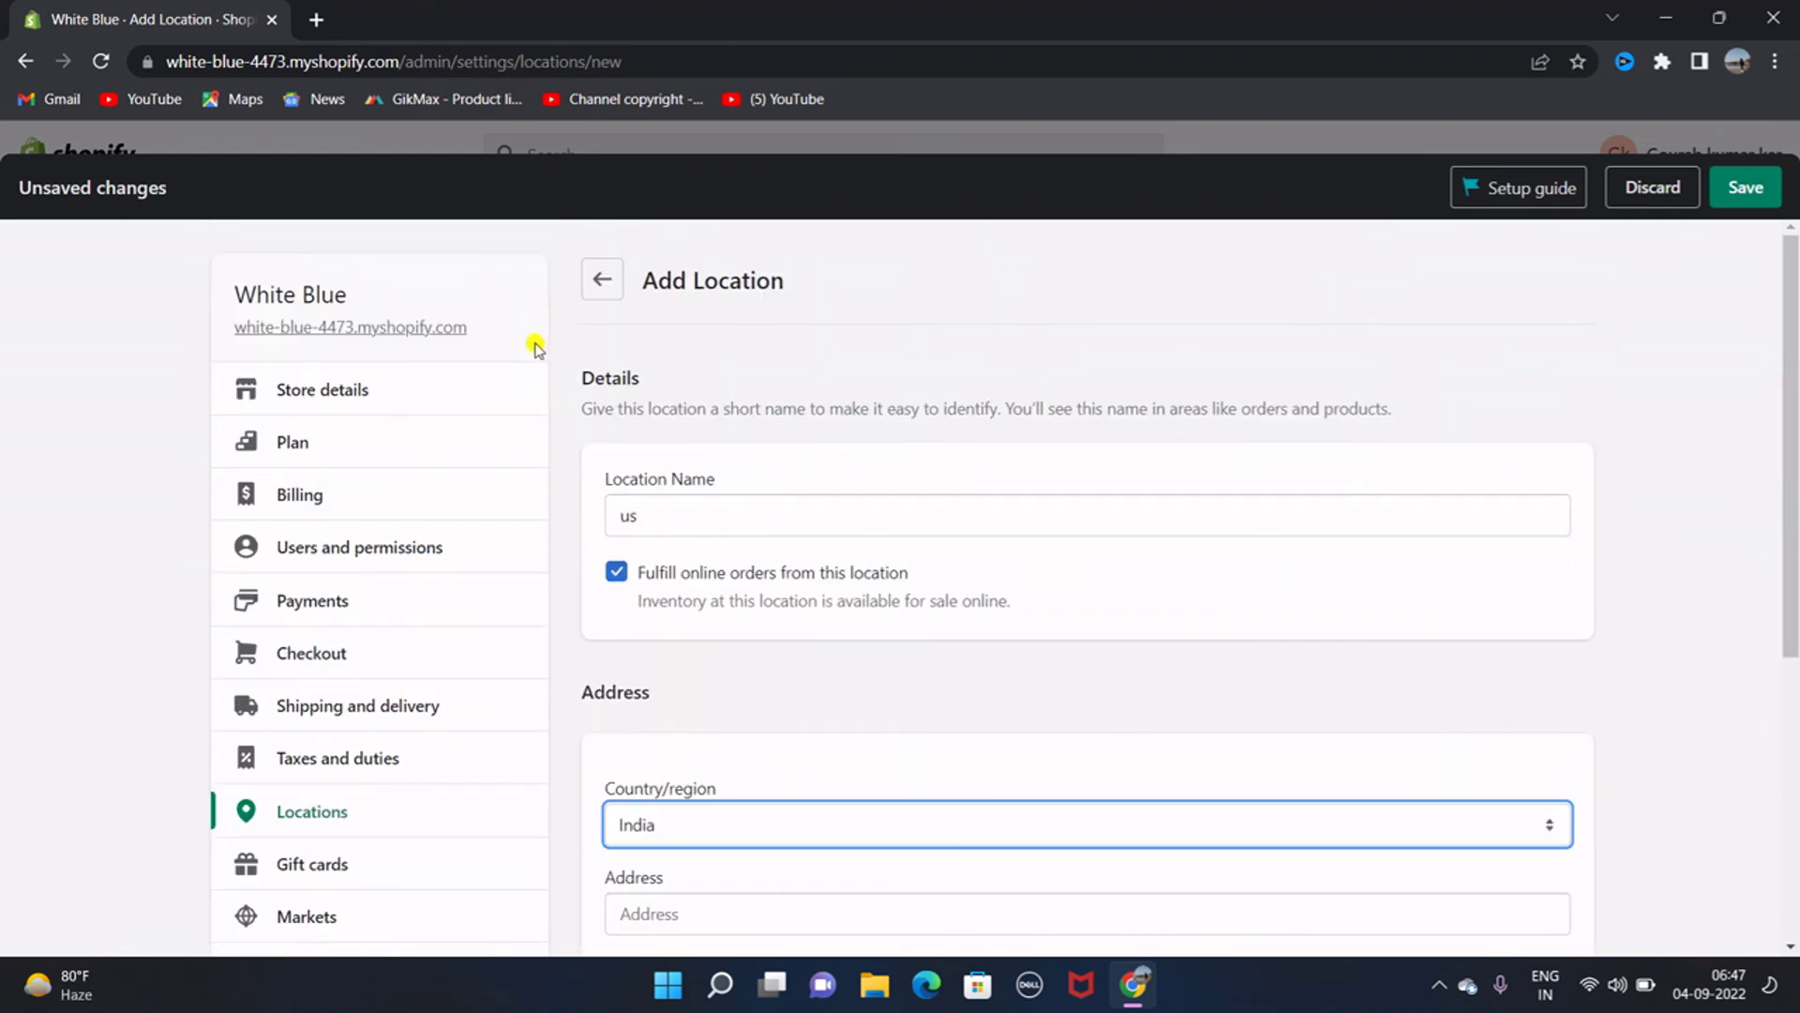
pyautogui.click(601, 280)
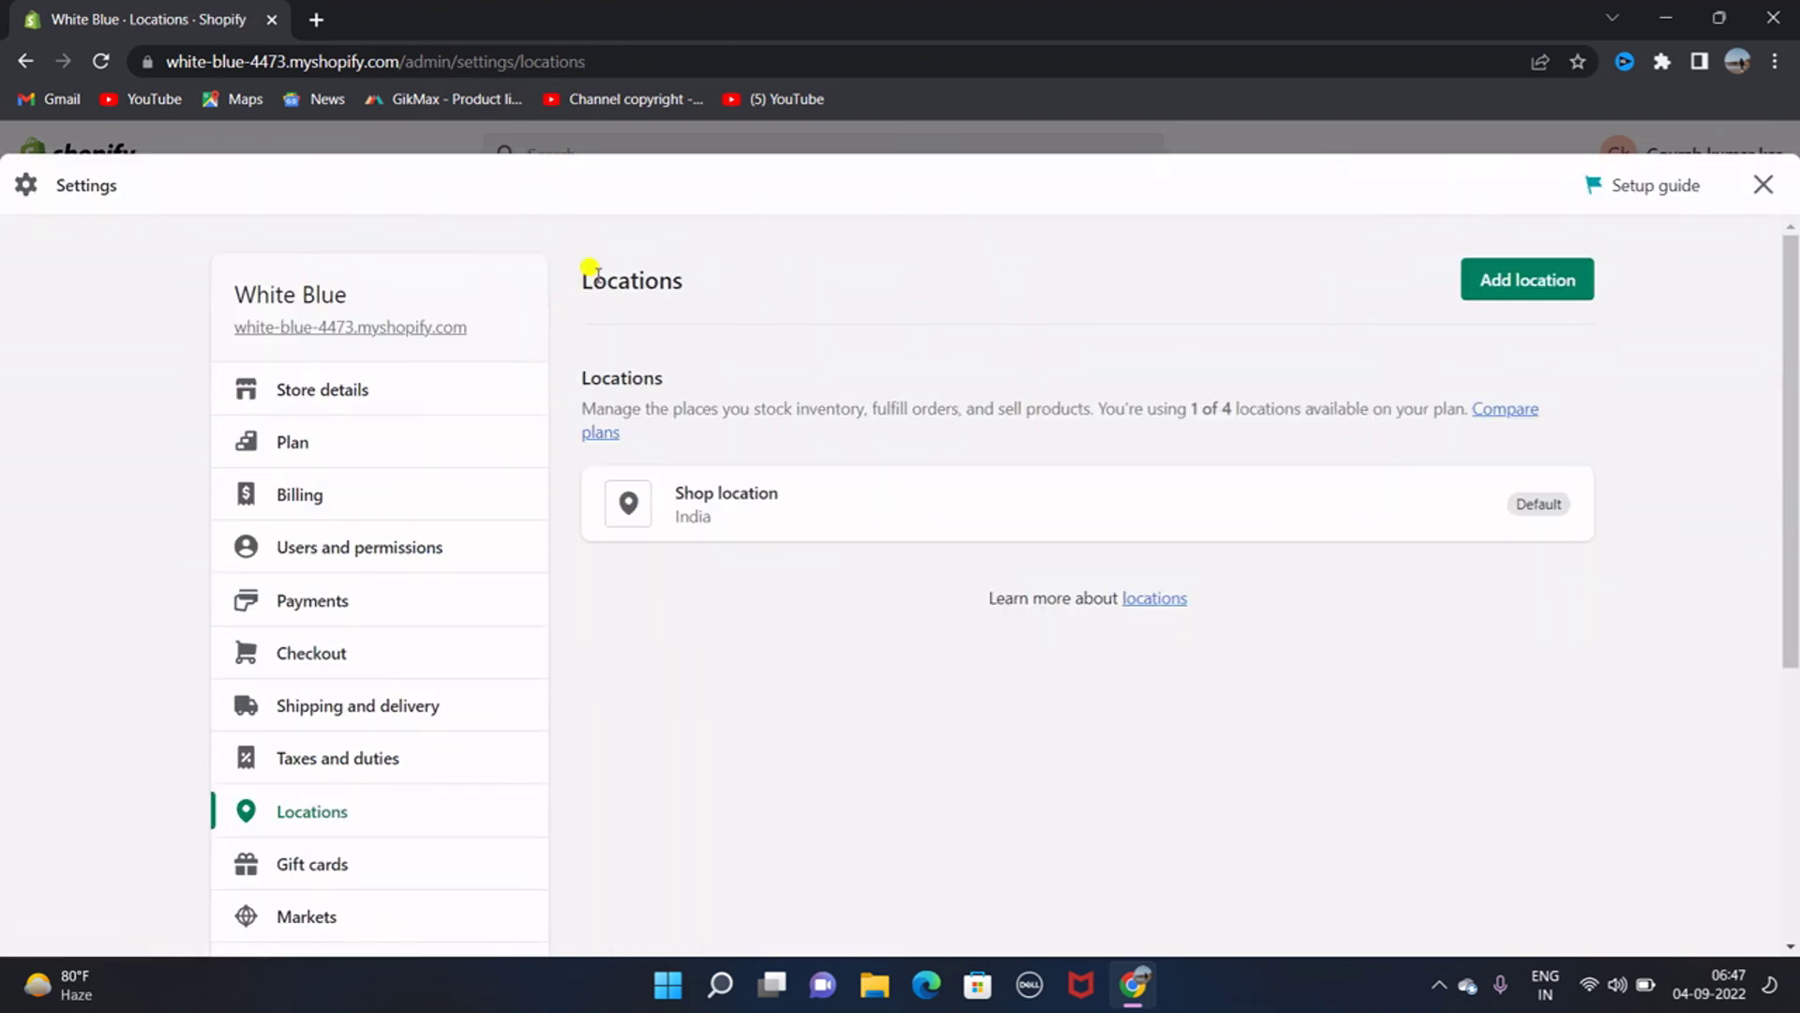
# - Look at the options for buying or connecting a domain in the Domains settings, and open the Languages settings
pyautogui.scroll(-4, 249, 710)
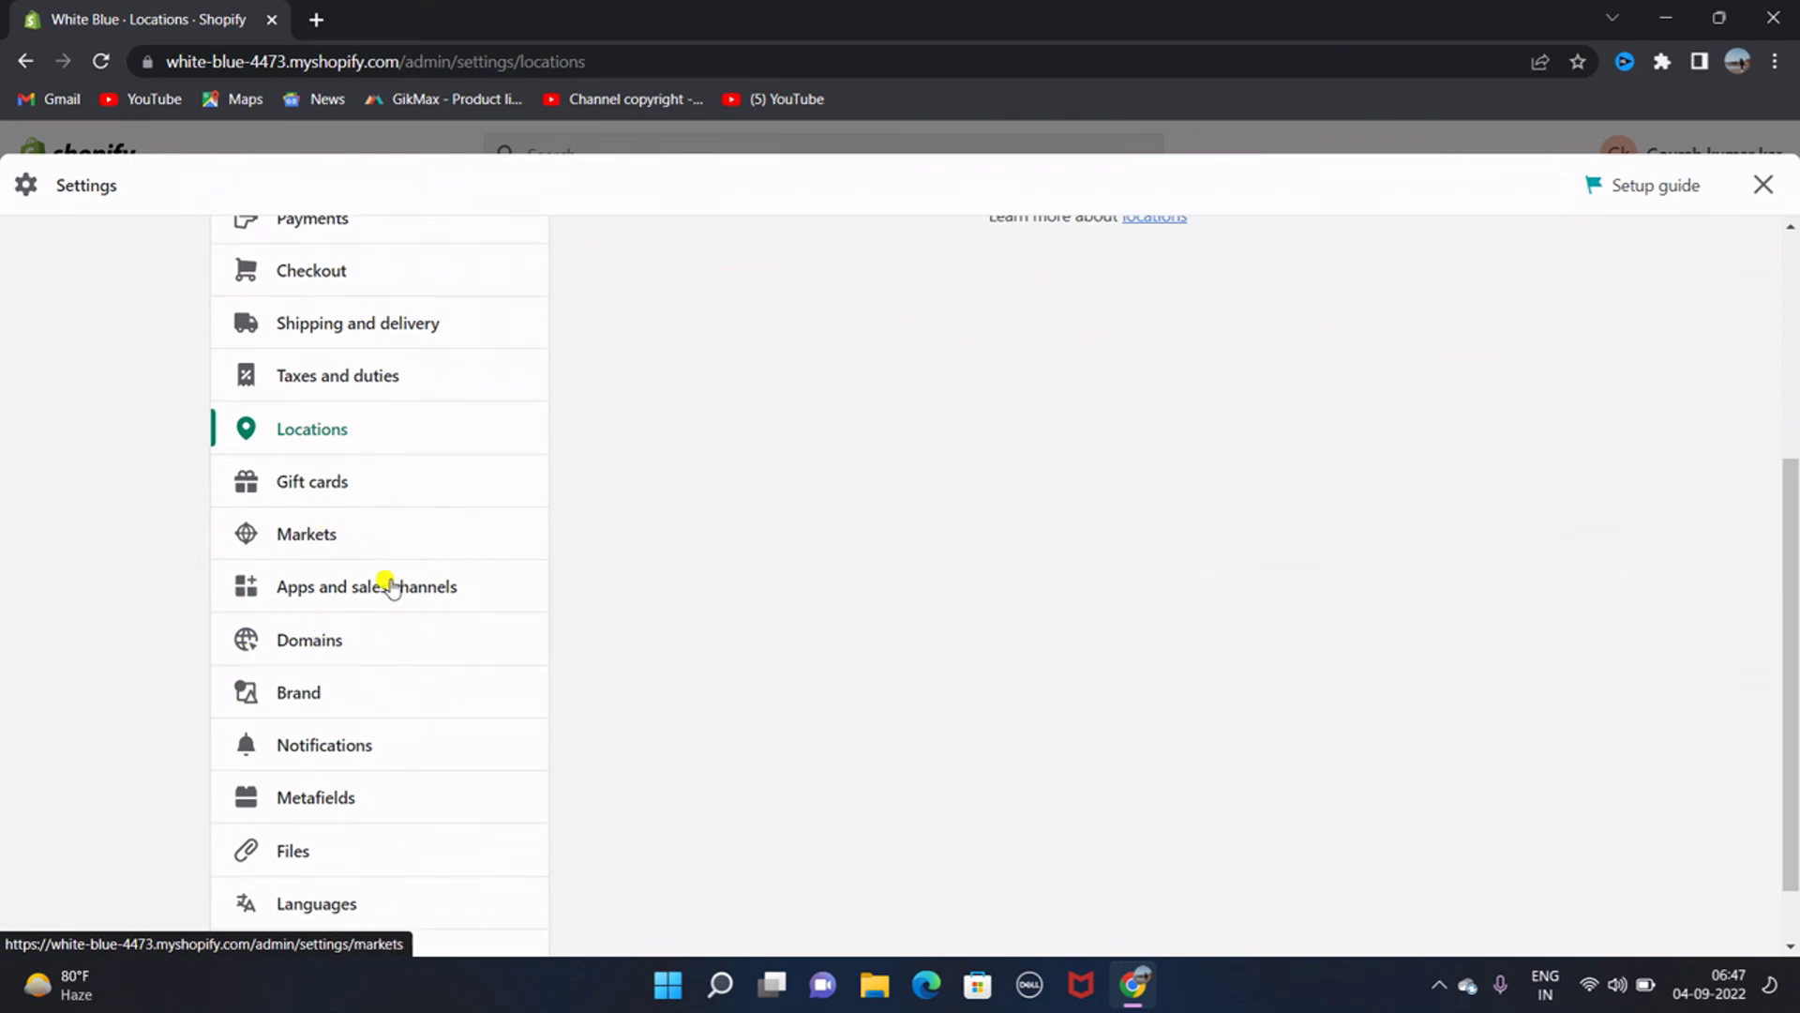
pyautogui.click(293, 645)
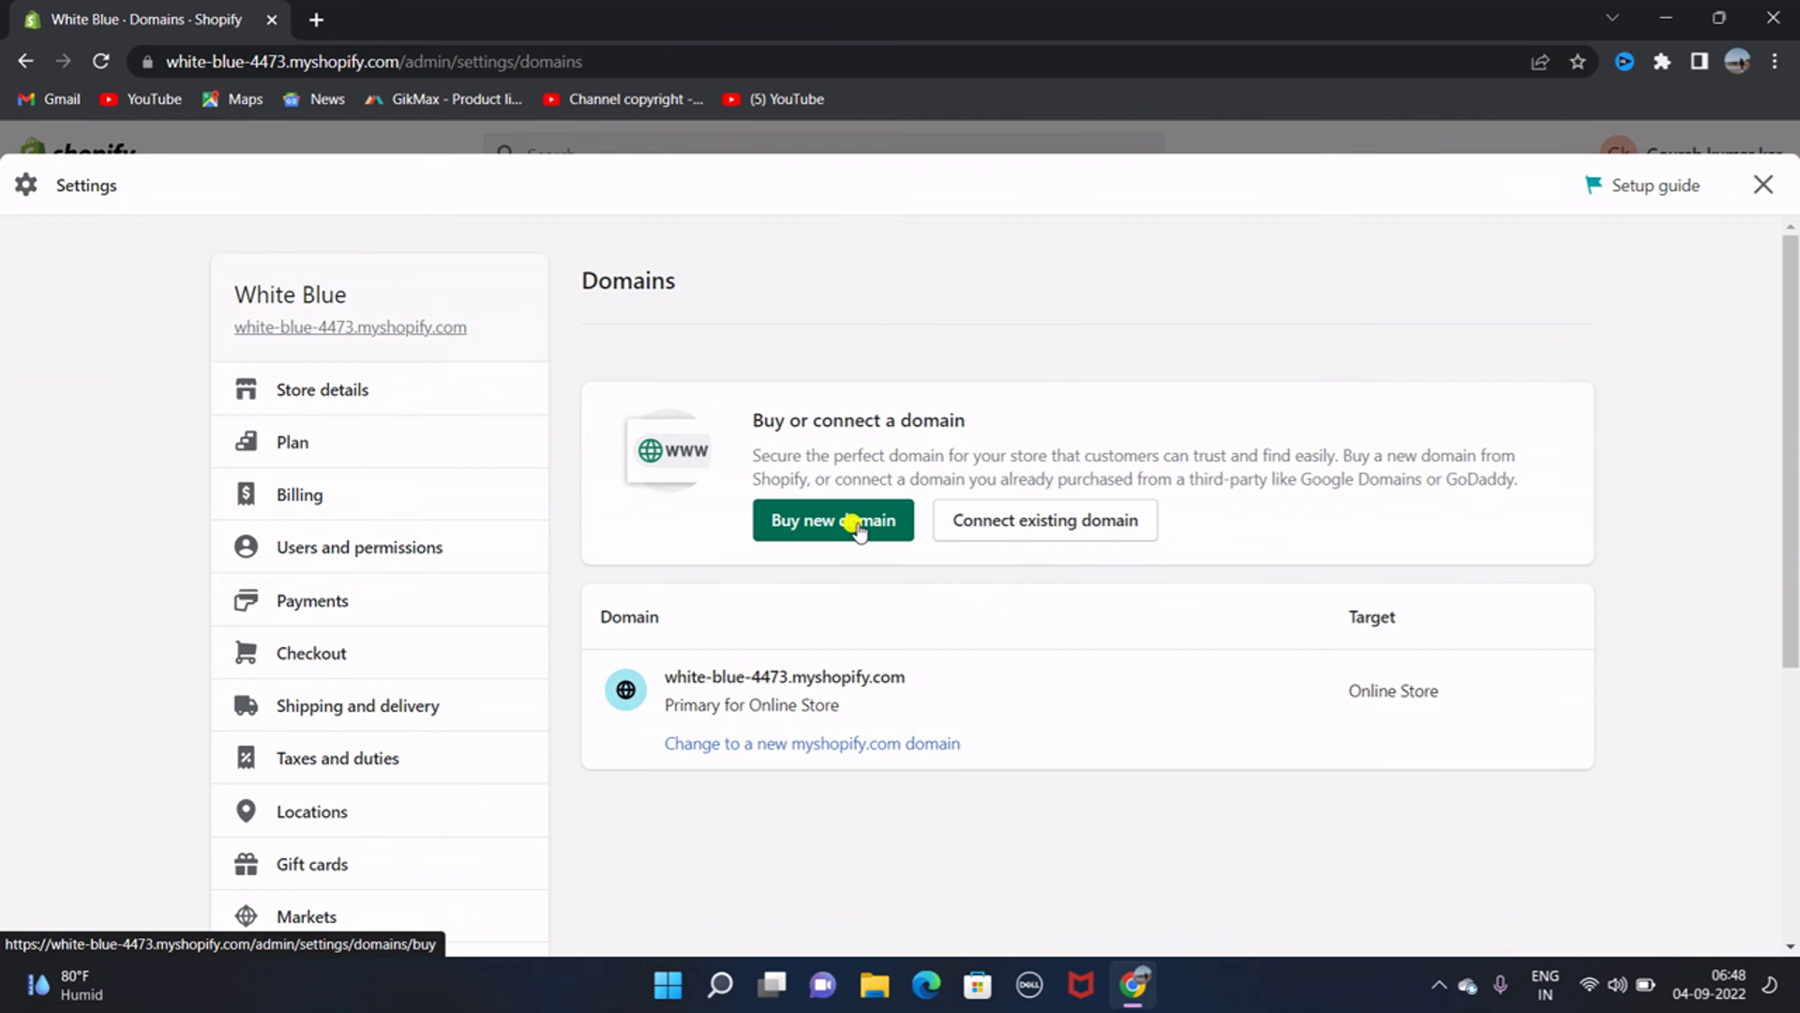
pyautogui.scroll(-5, 858, 528)
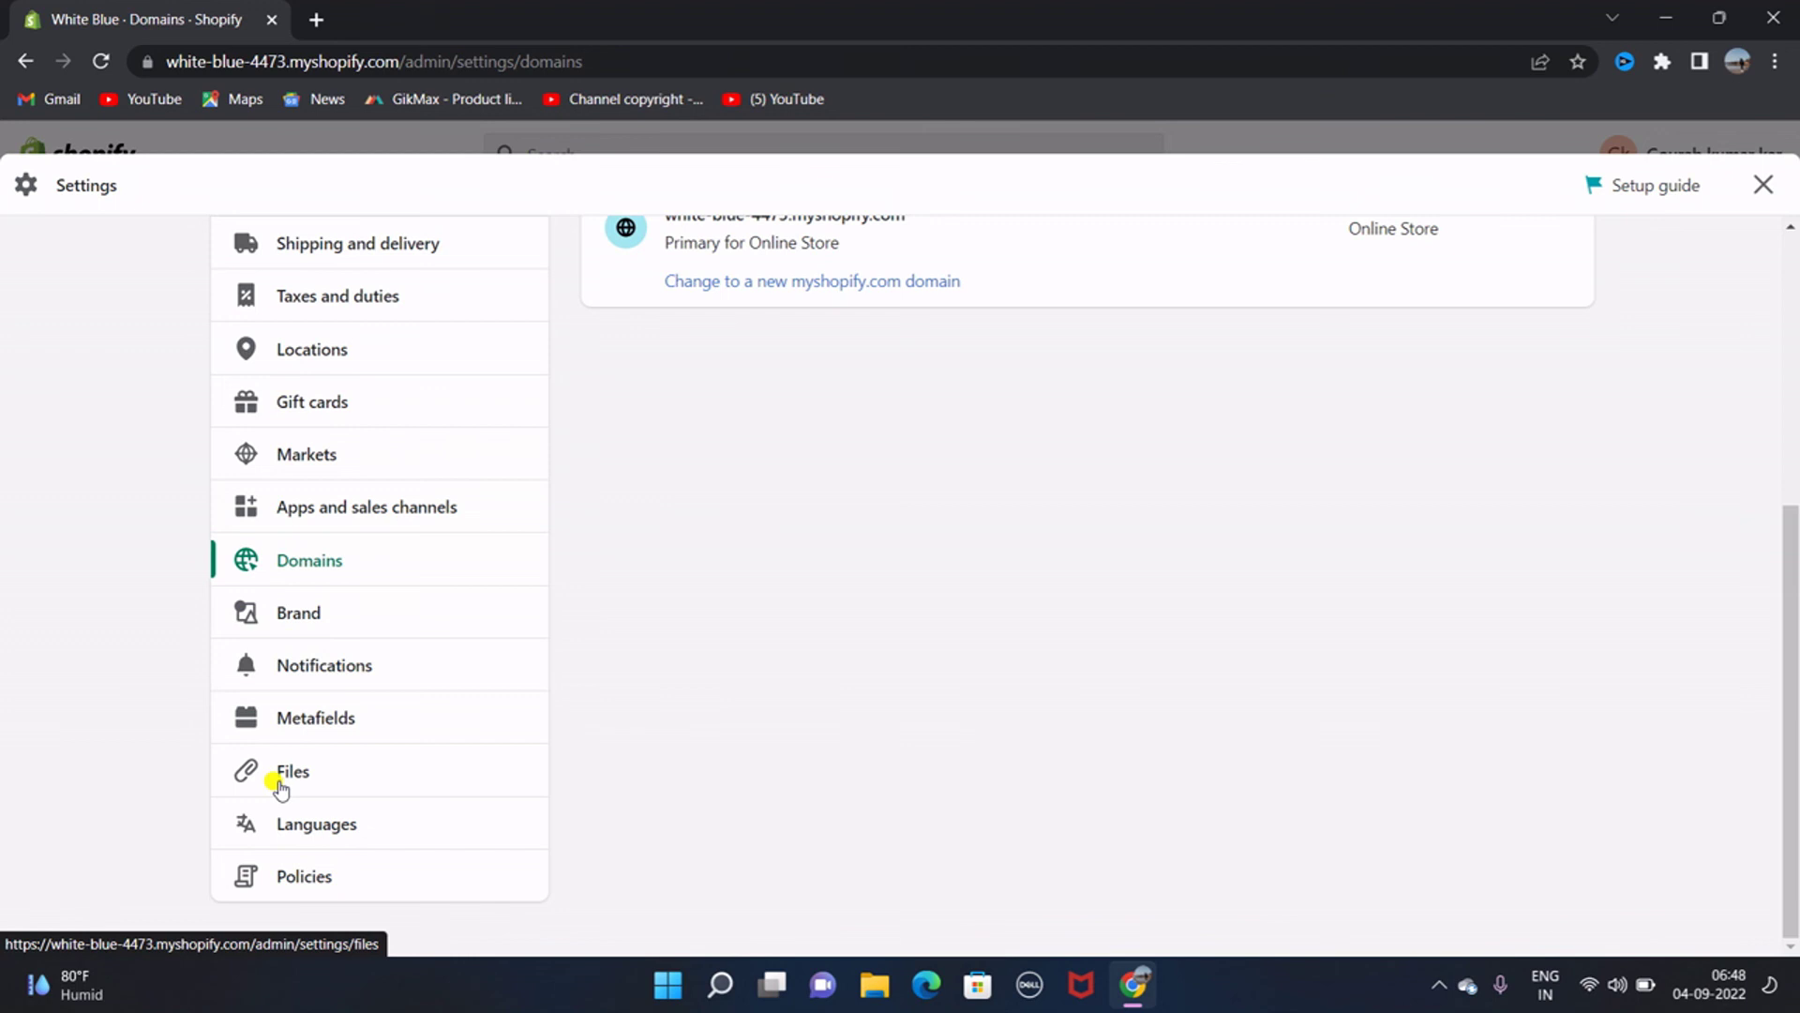
pyautogui.click(308, 823)
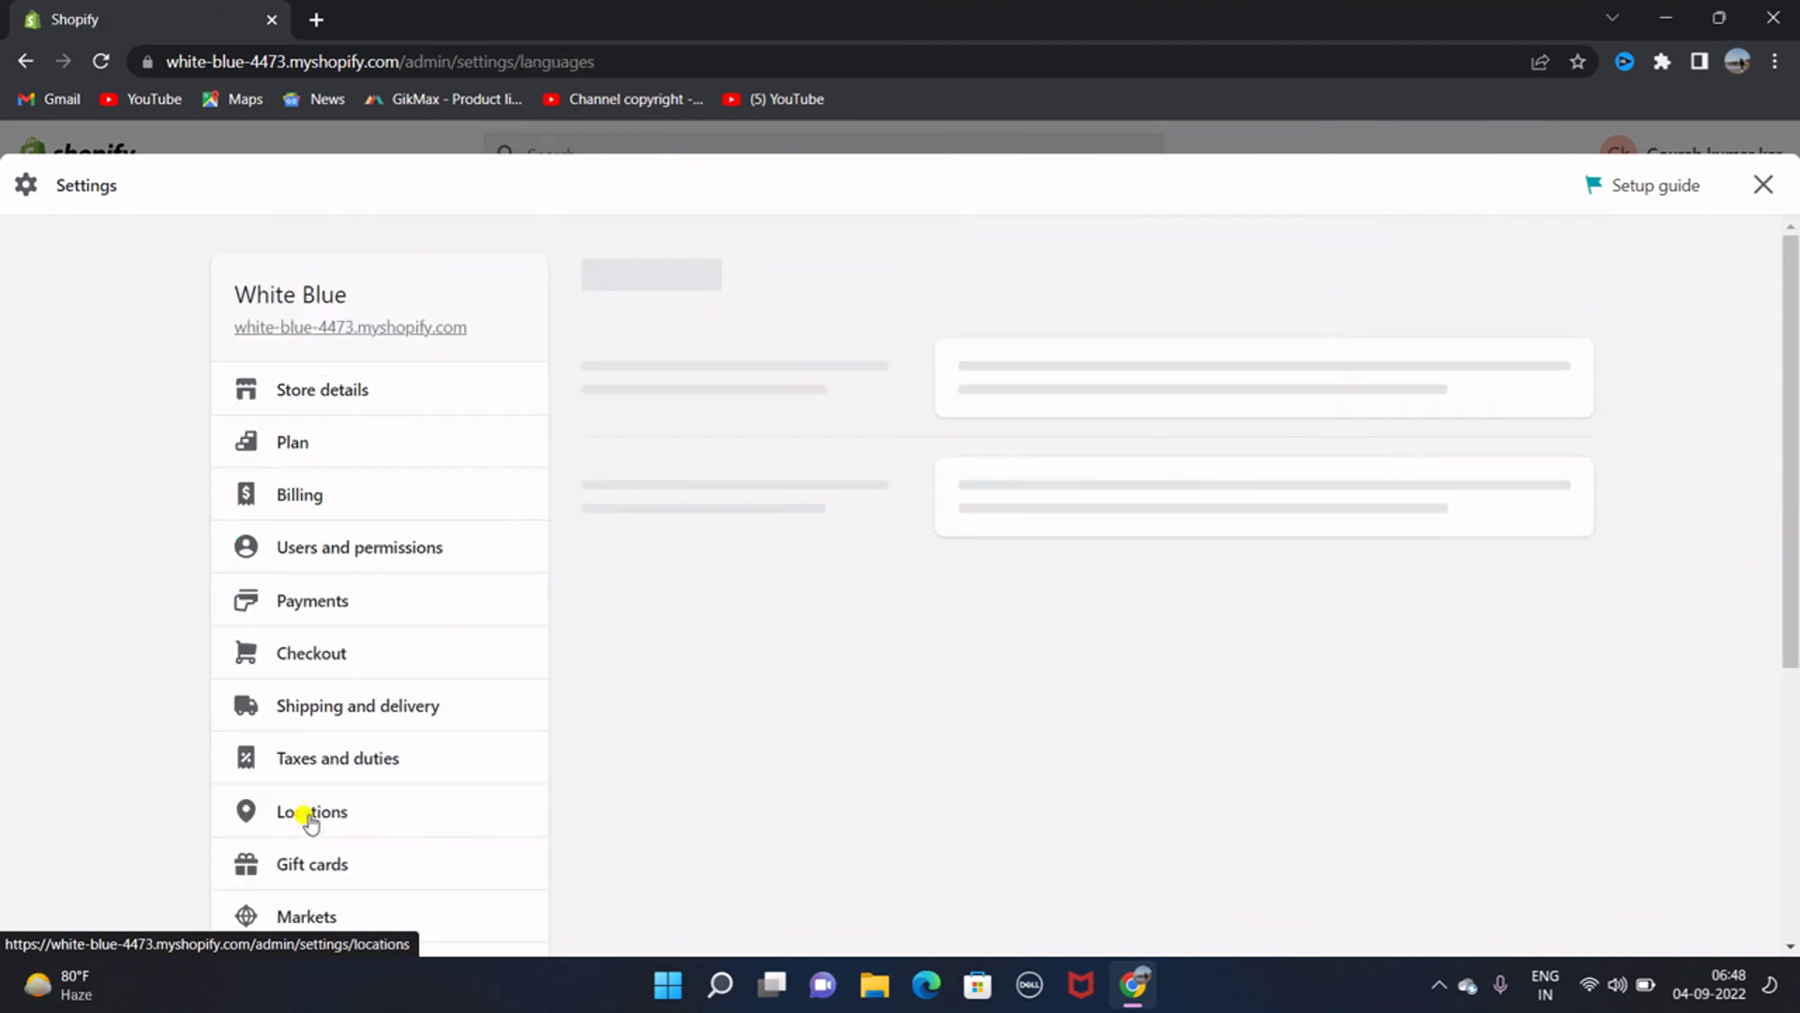
# - Open the store's Policies settings and create the refund policy from the template
pyautogui.click(310, 822)
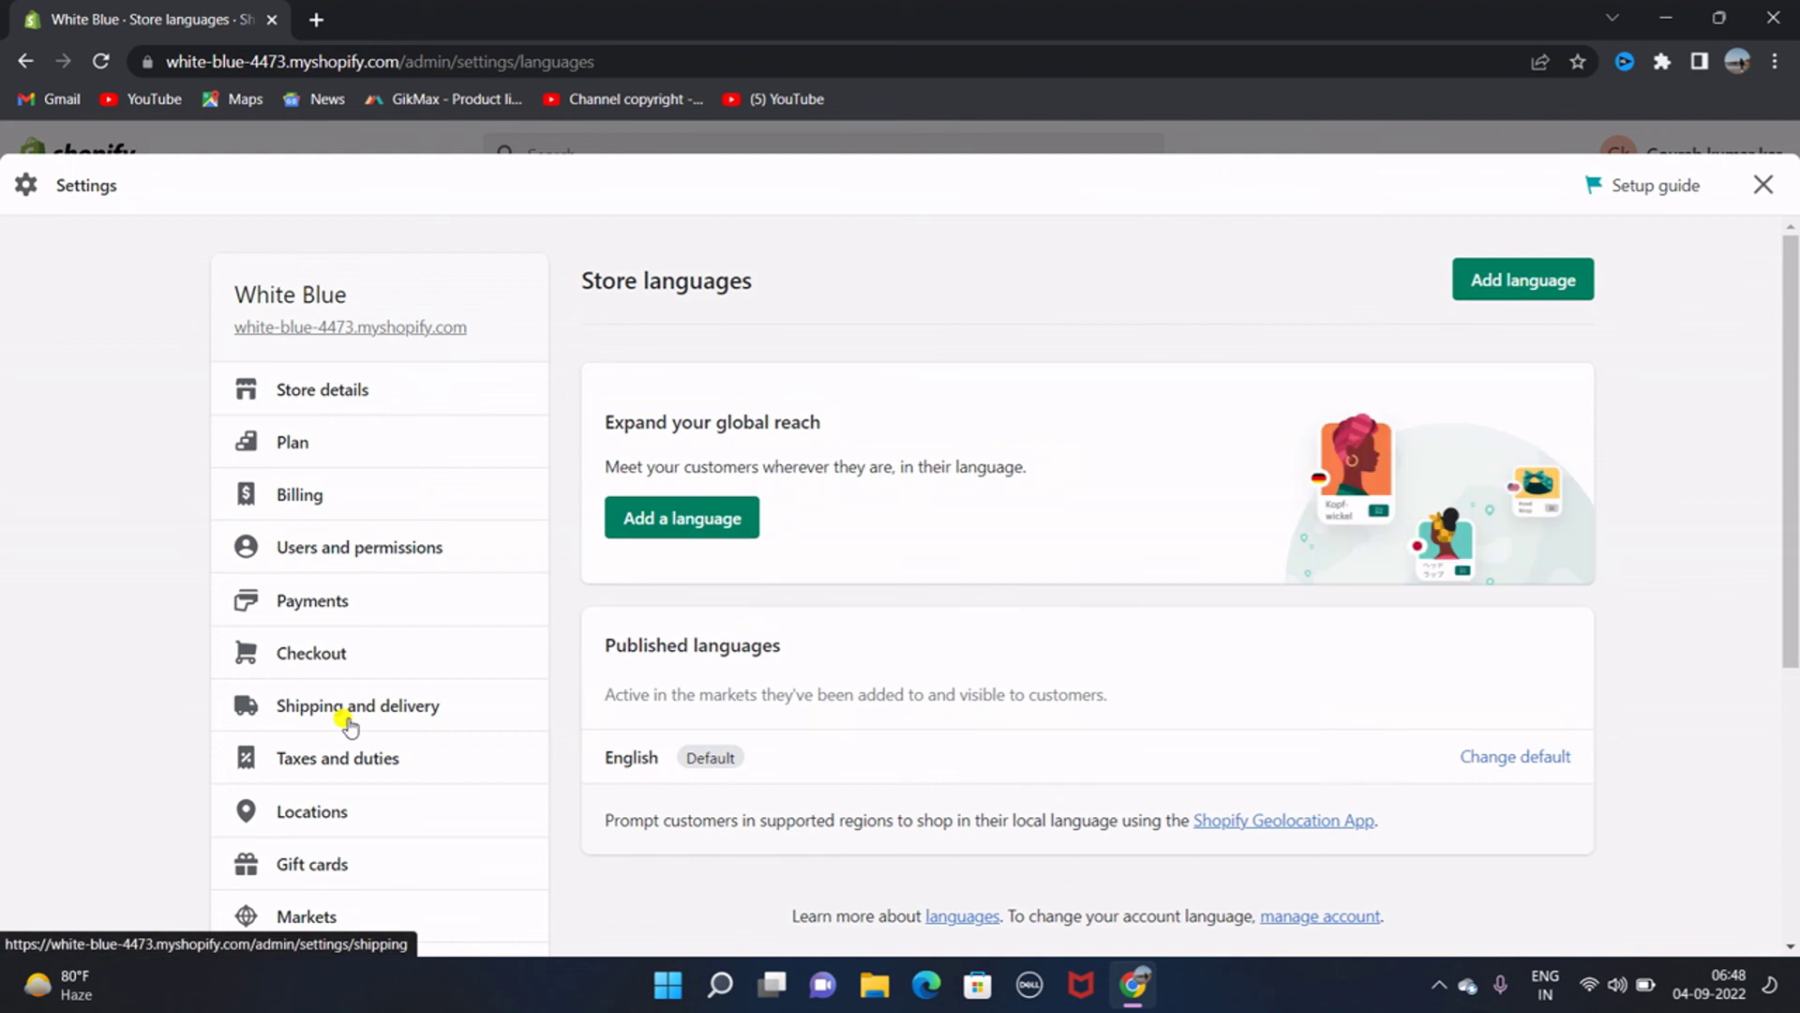
pyautogui.scroll(-5, 347, 720)
pyautogui.click(290, 874)
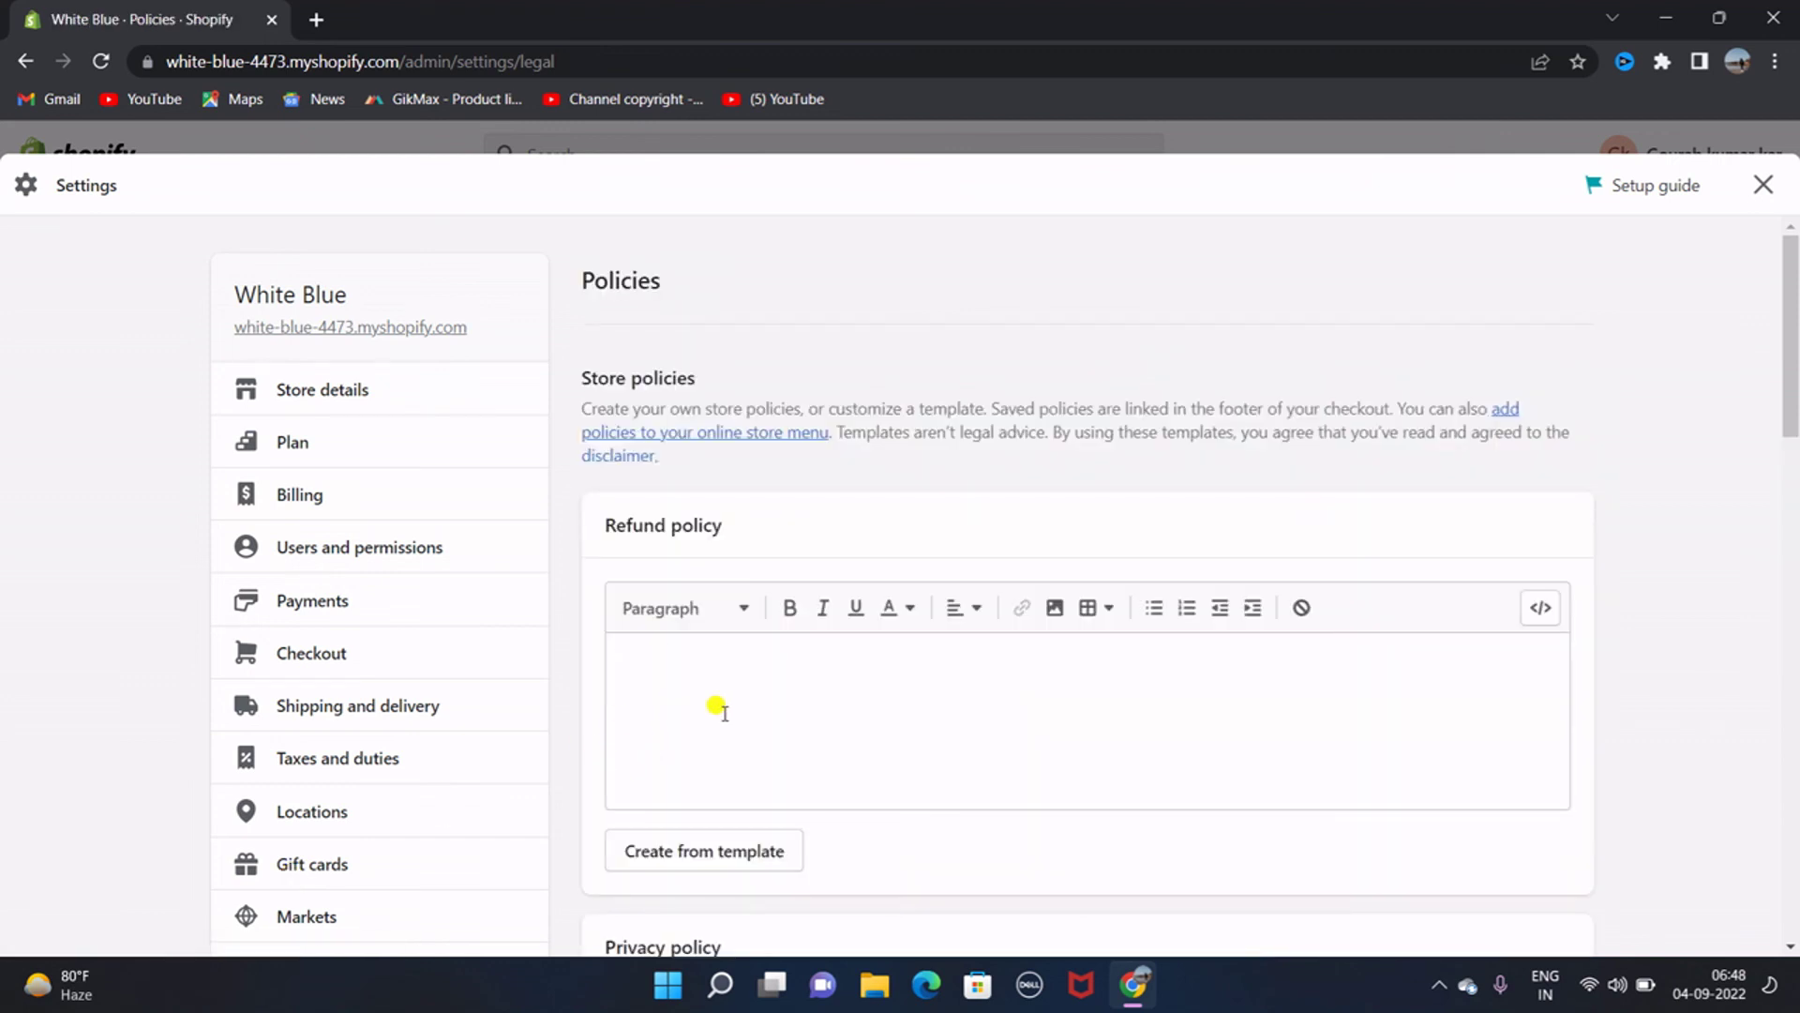
pyautogui.scroll(-5, 719, 711)
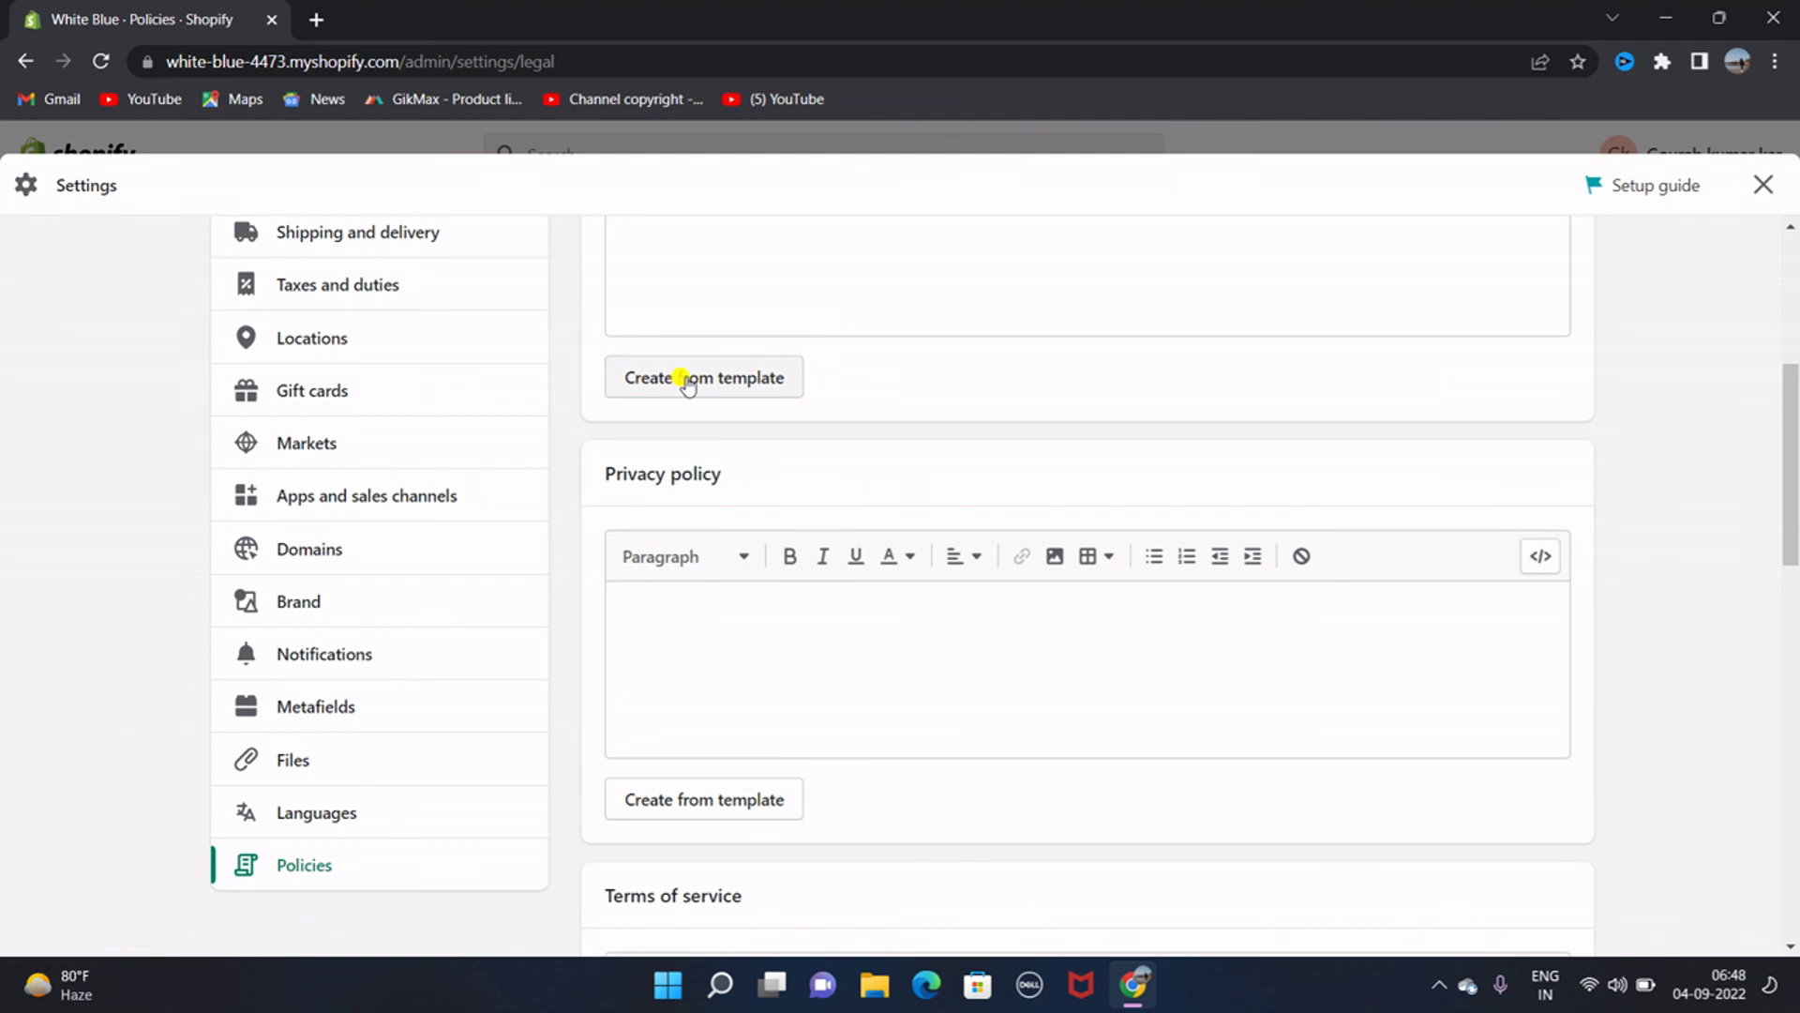
pyautogui.click(687, 380)
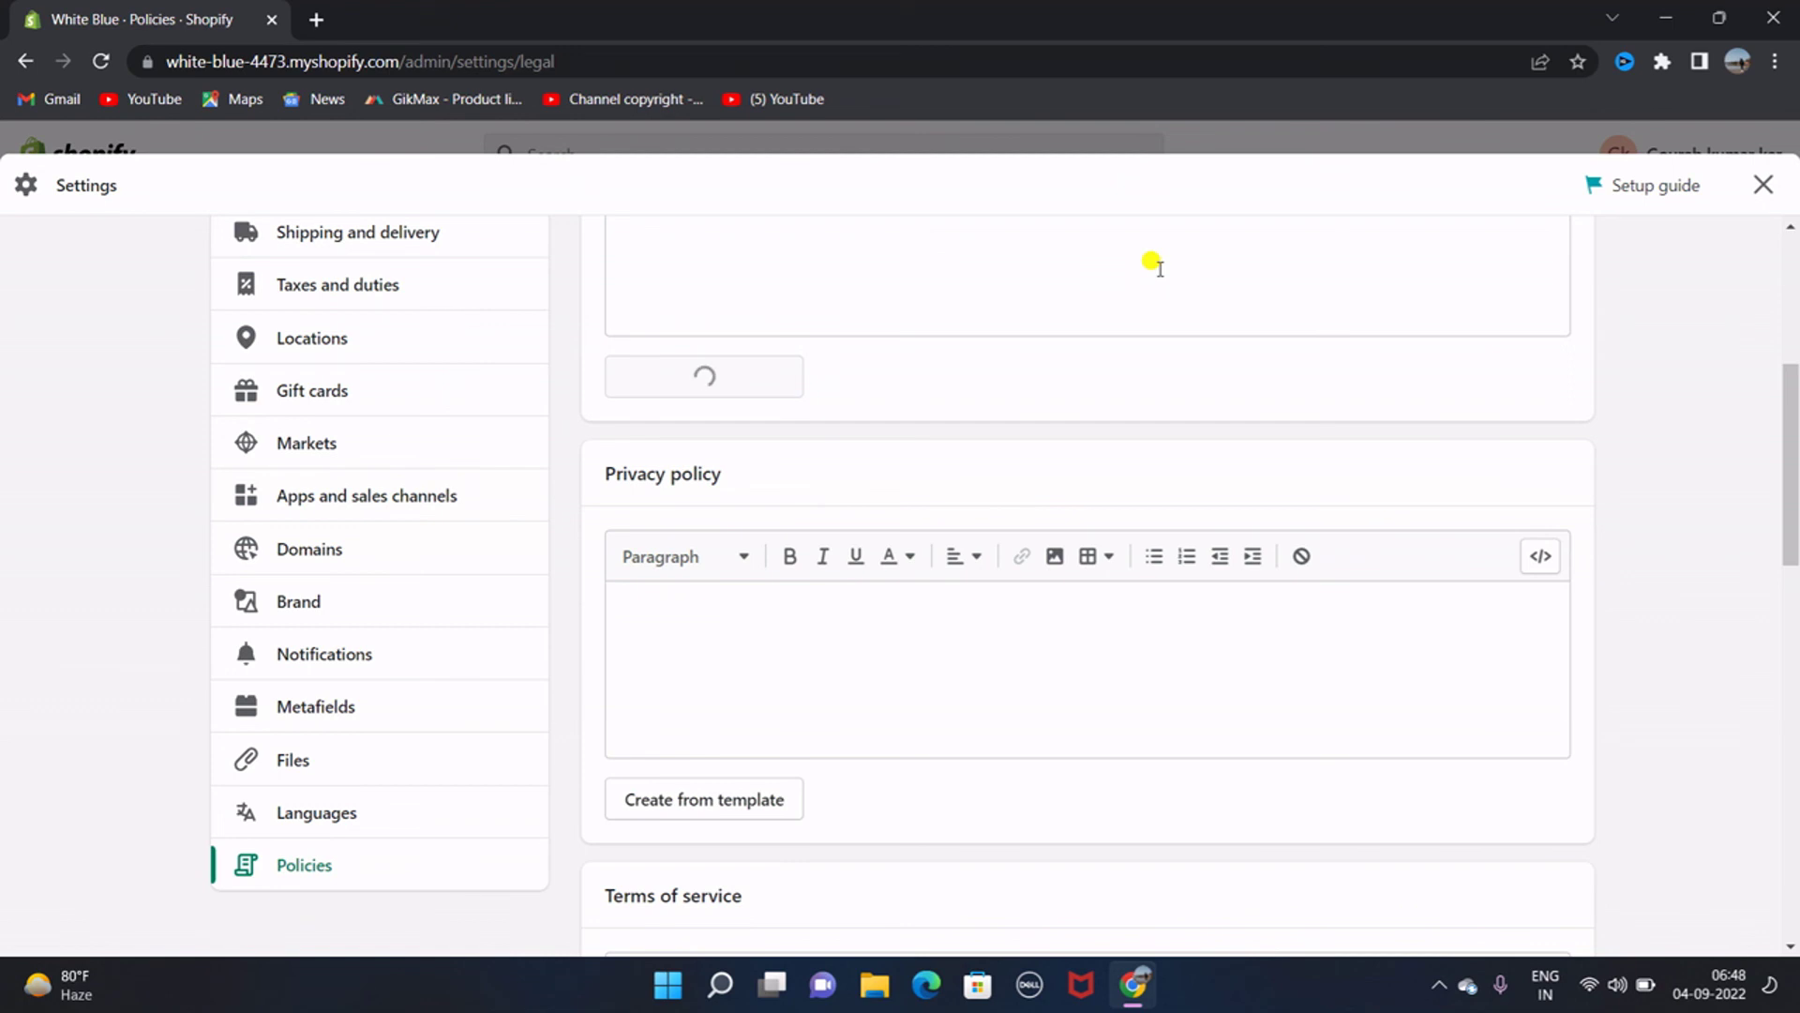
pyautogui.scroll(3, 1153, 262)
# - Create the privacy policy and the terms of service from their templates
pyautogui.scroll(-10, 1153, 263)
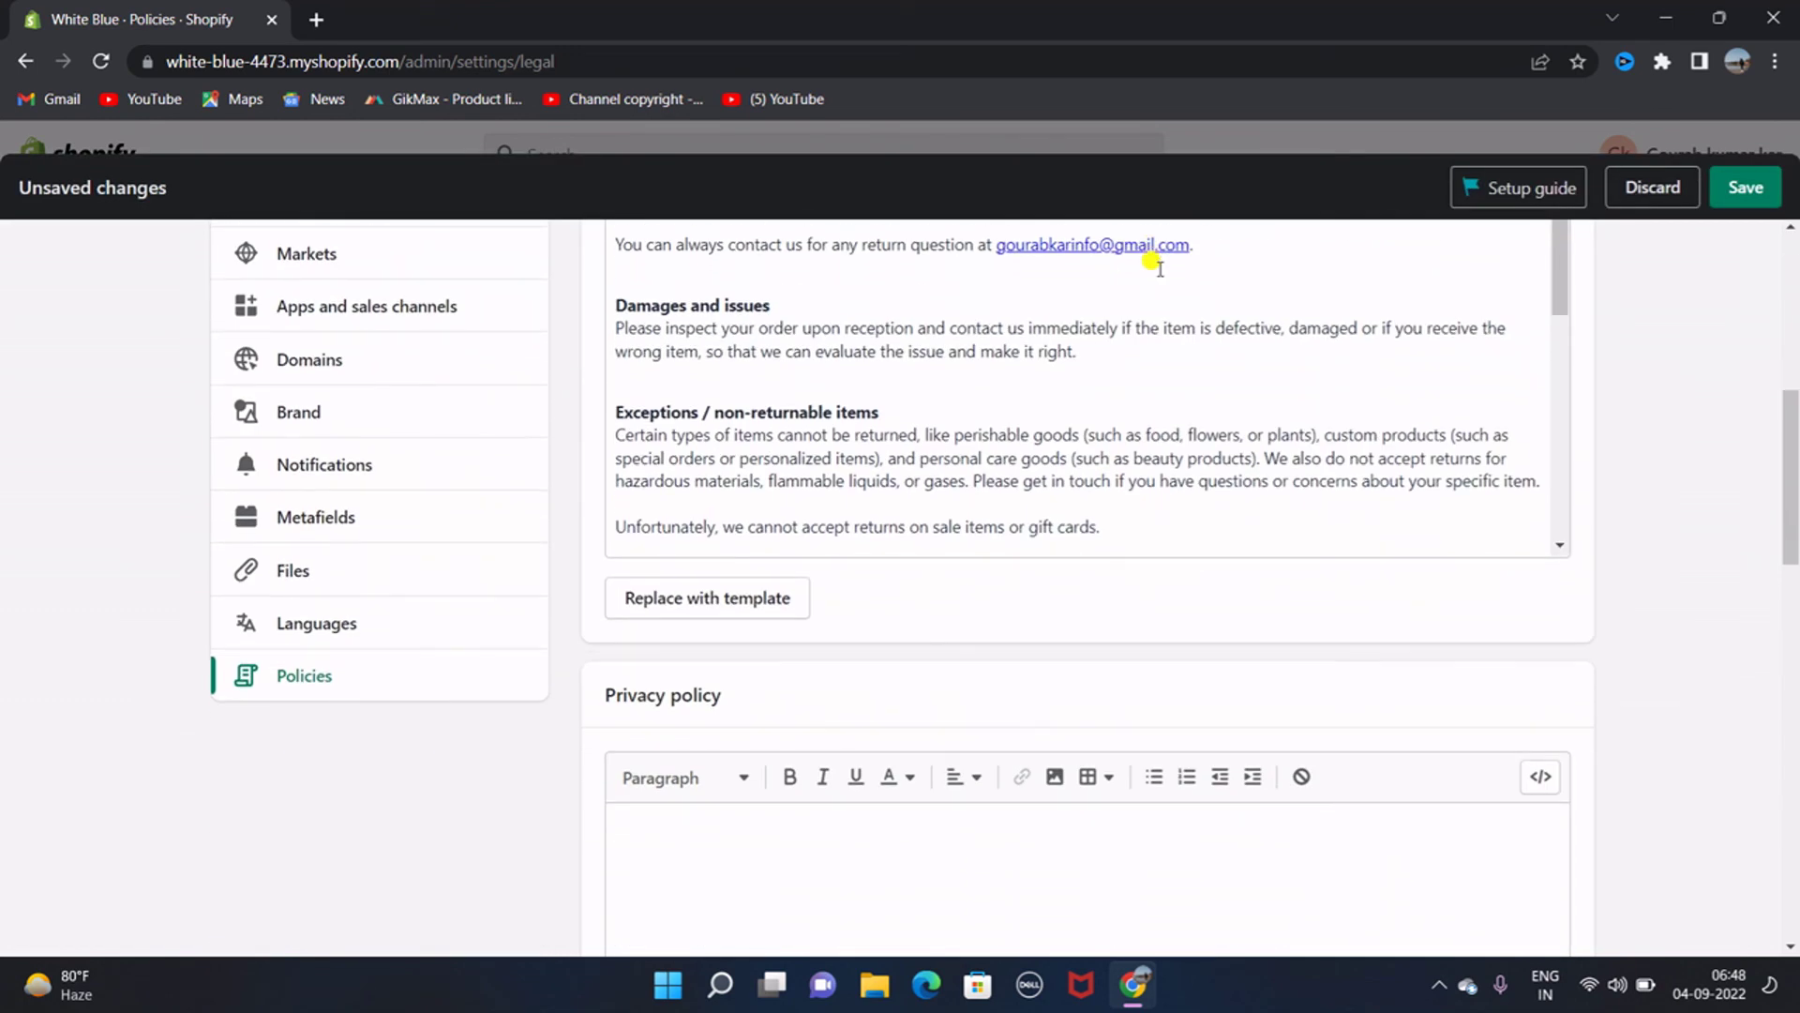
pyautogui.scroll(-5, 1109, 627)
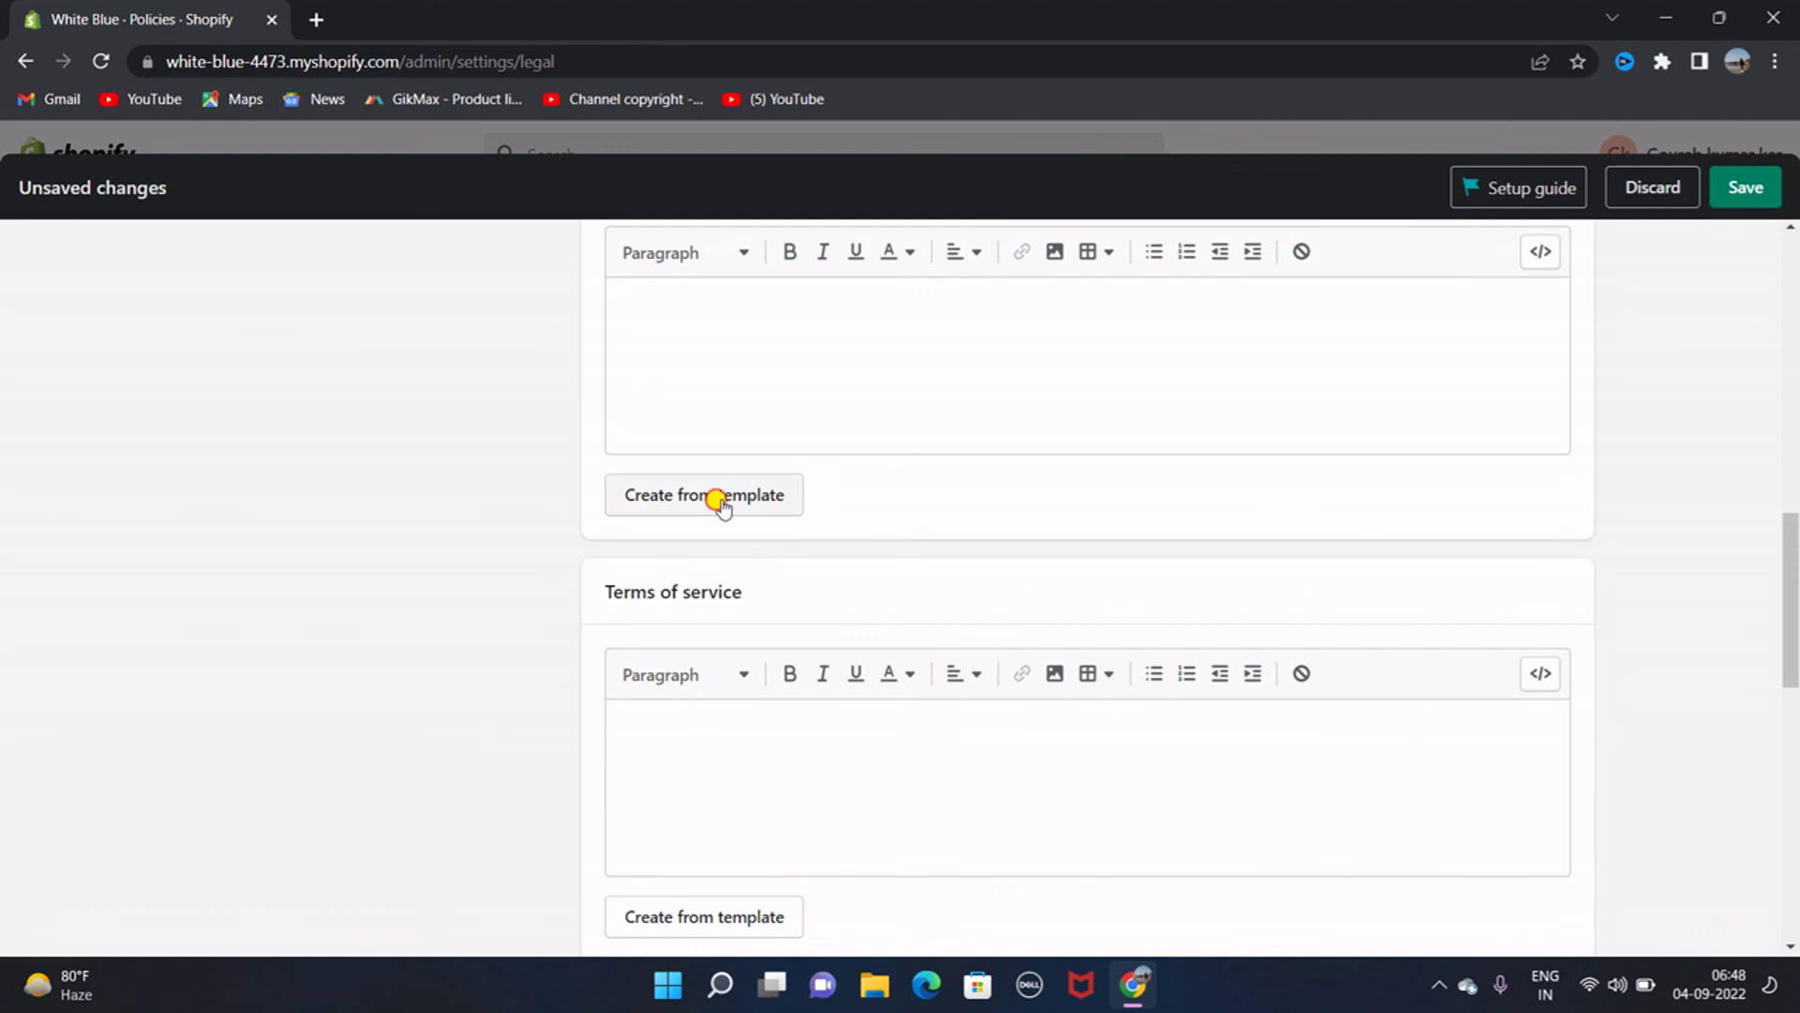
pyautogui.click(723, 504)
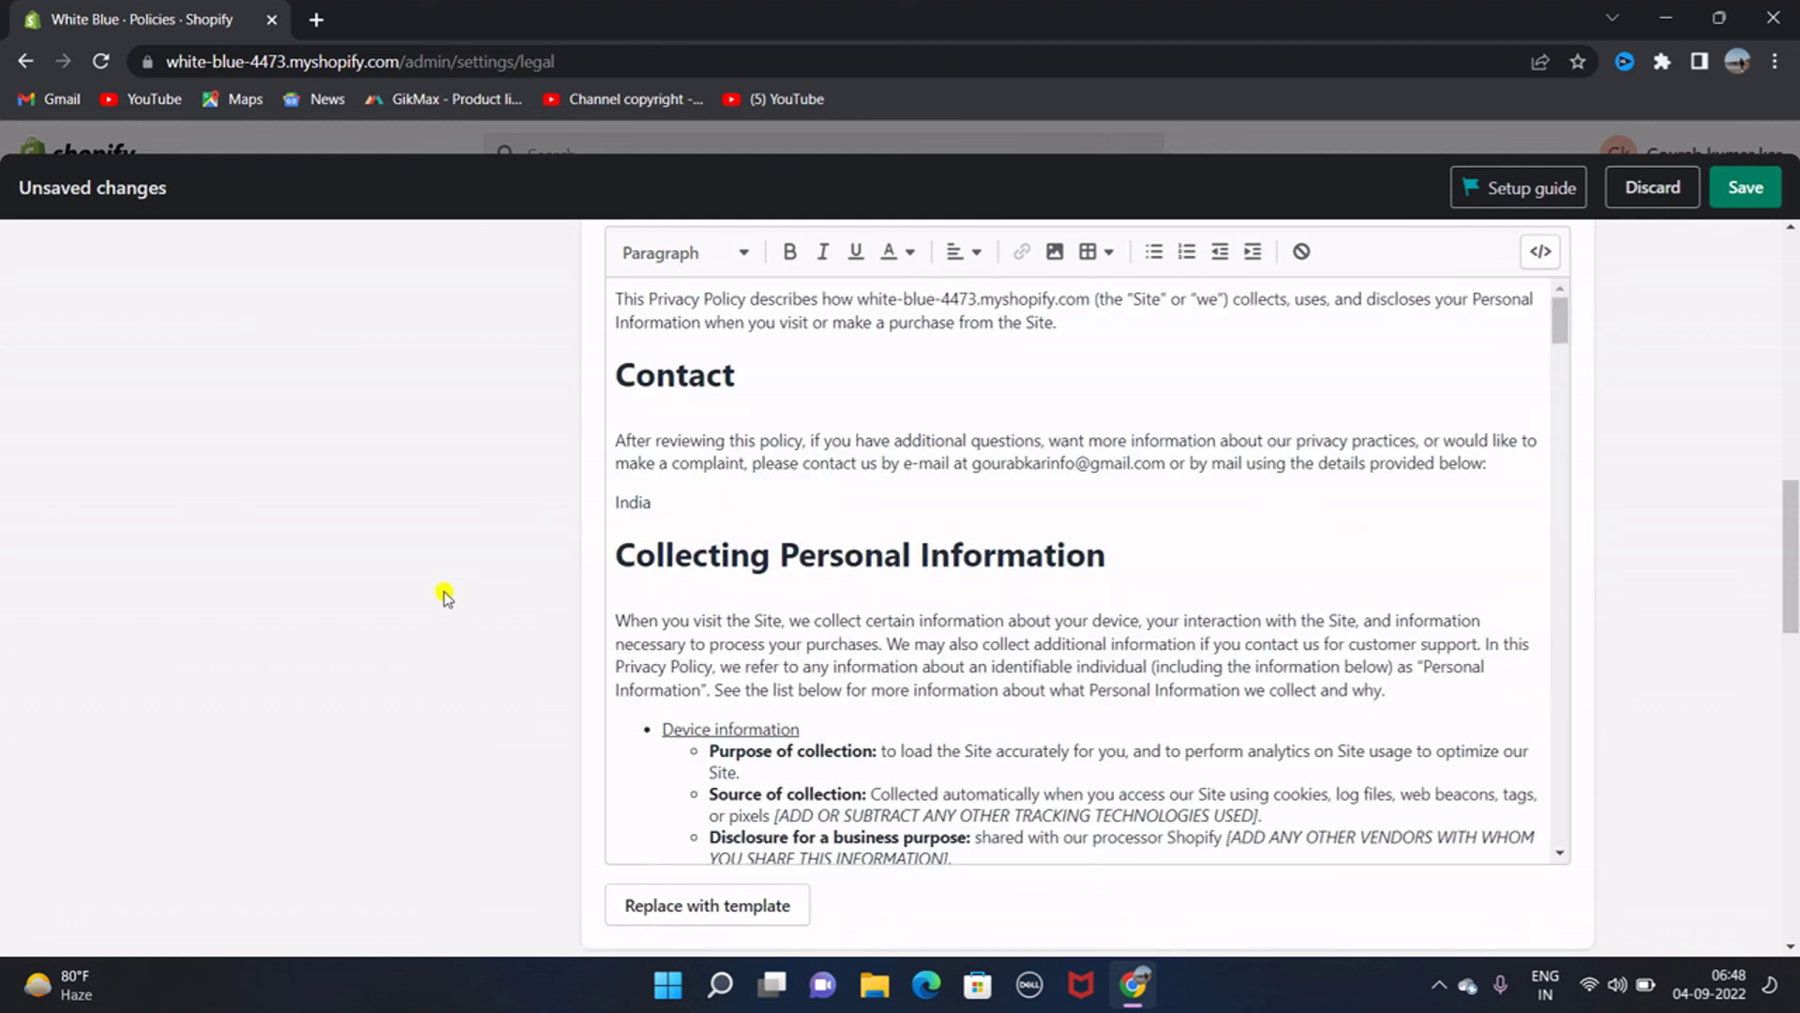
pyautogui.scroll(-12, 442, 595)
pyautogui.scroll(3, 793, 351)
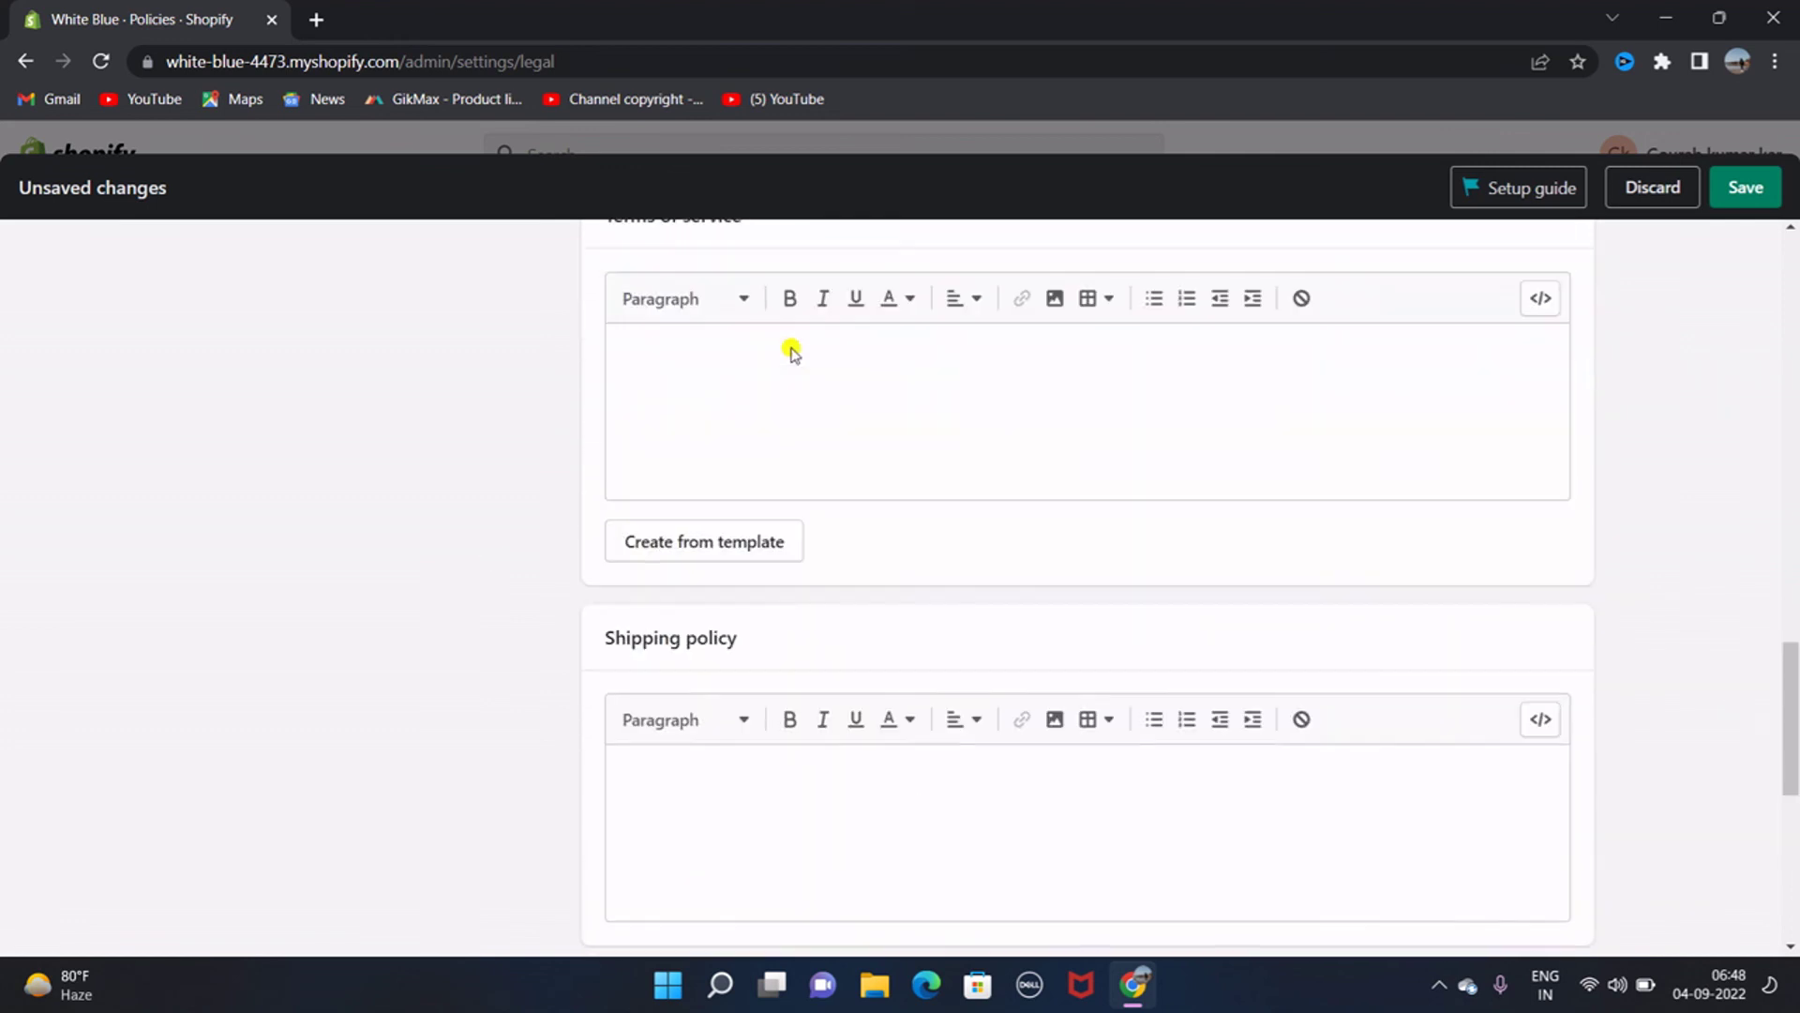
pyautogui.click(739, 544)
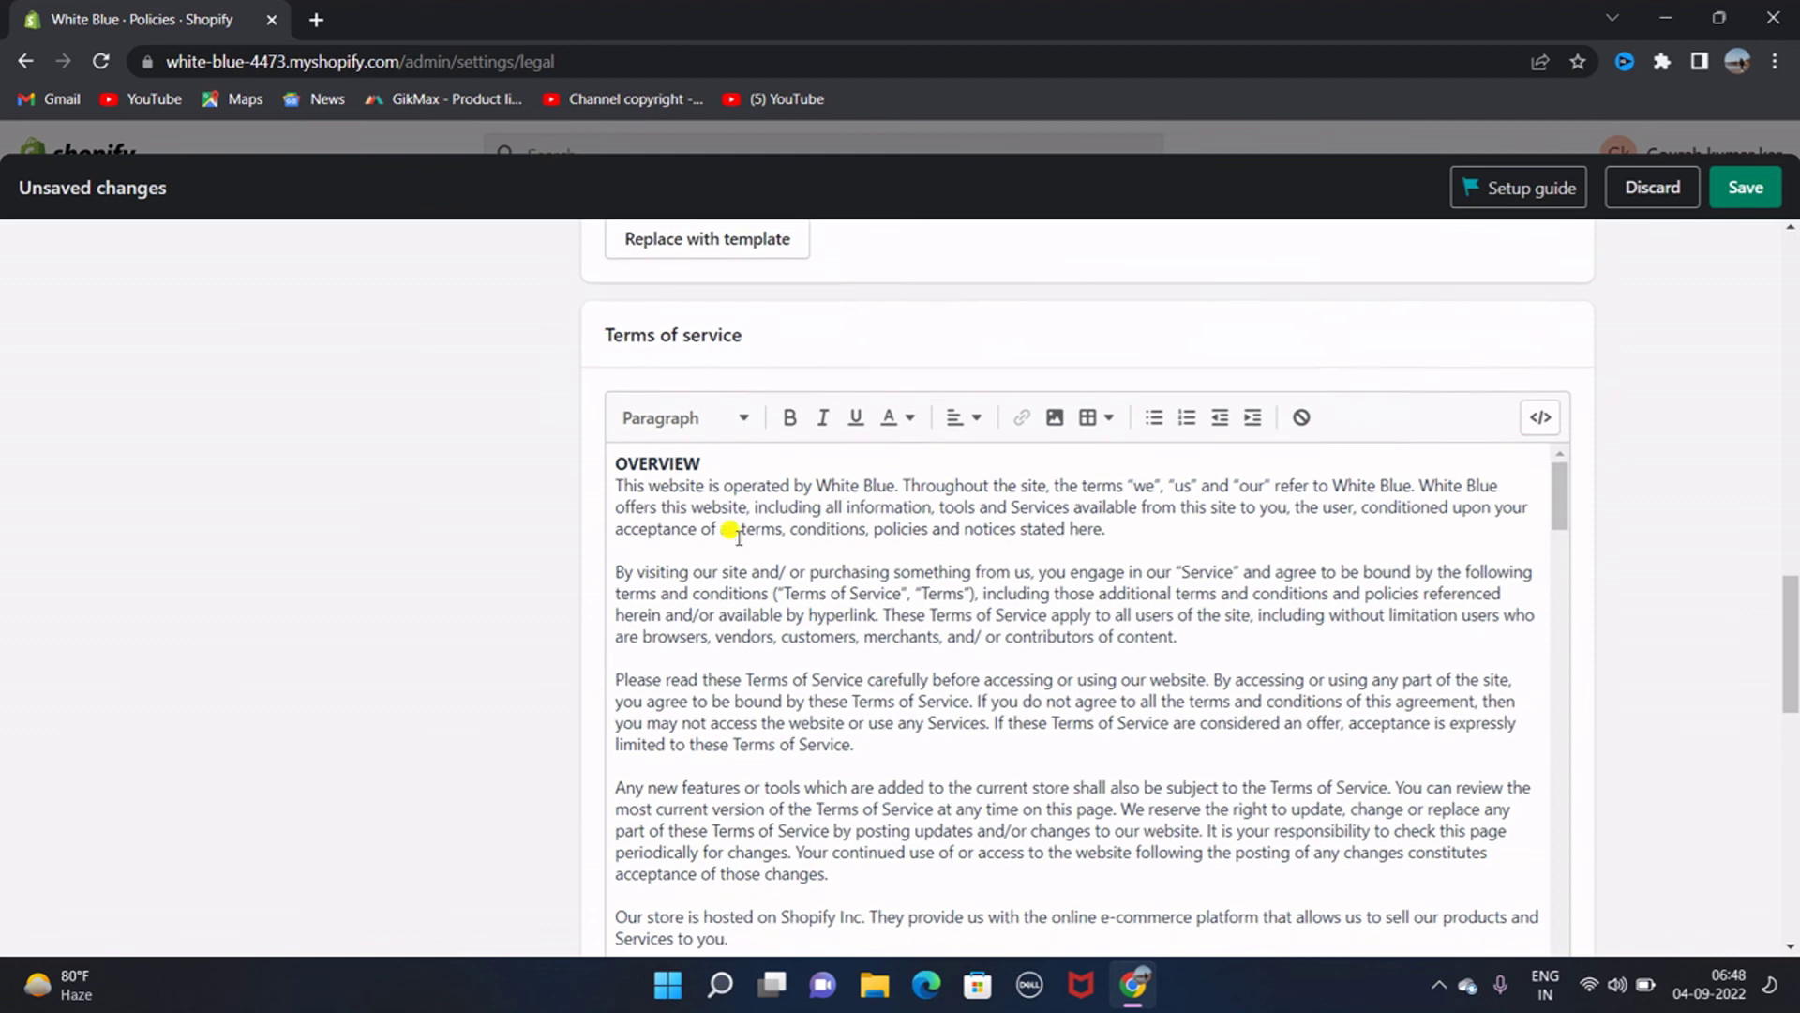
# - Look over the shipping policy and contact information sections, leave both empty, and save the store policies
pyautogui.scroll(-5, 733, 530)
pyautogui.scroll(-5, 737, 534)
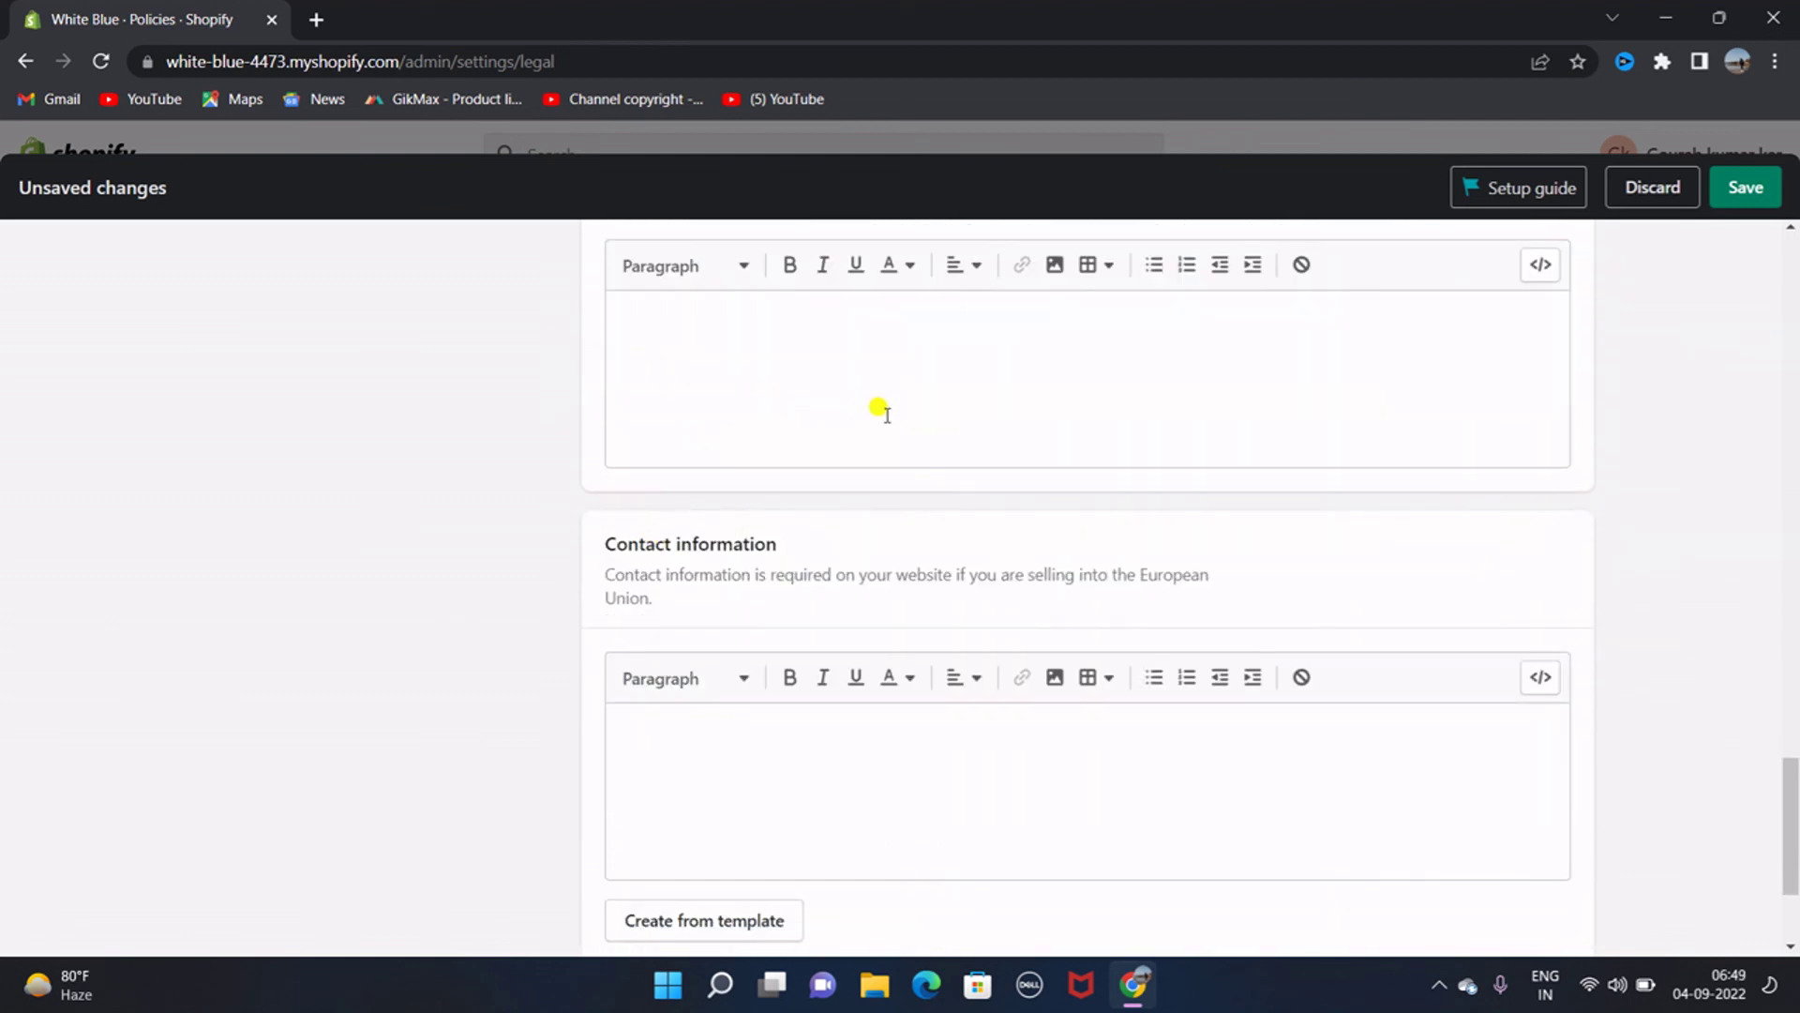
pyautogui.scroll(5, 791, 375)
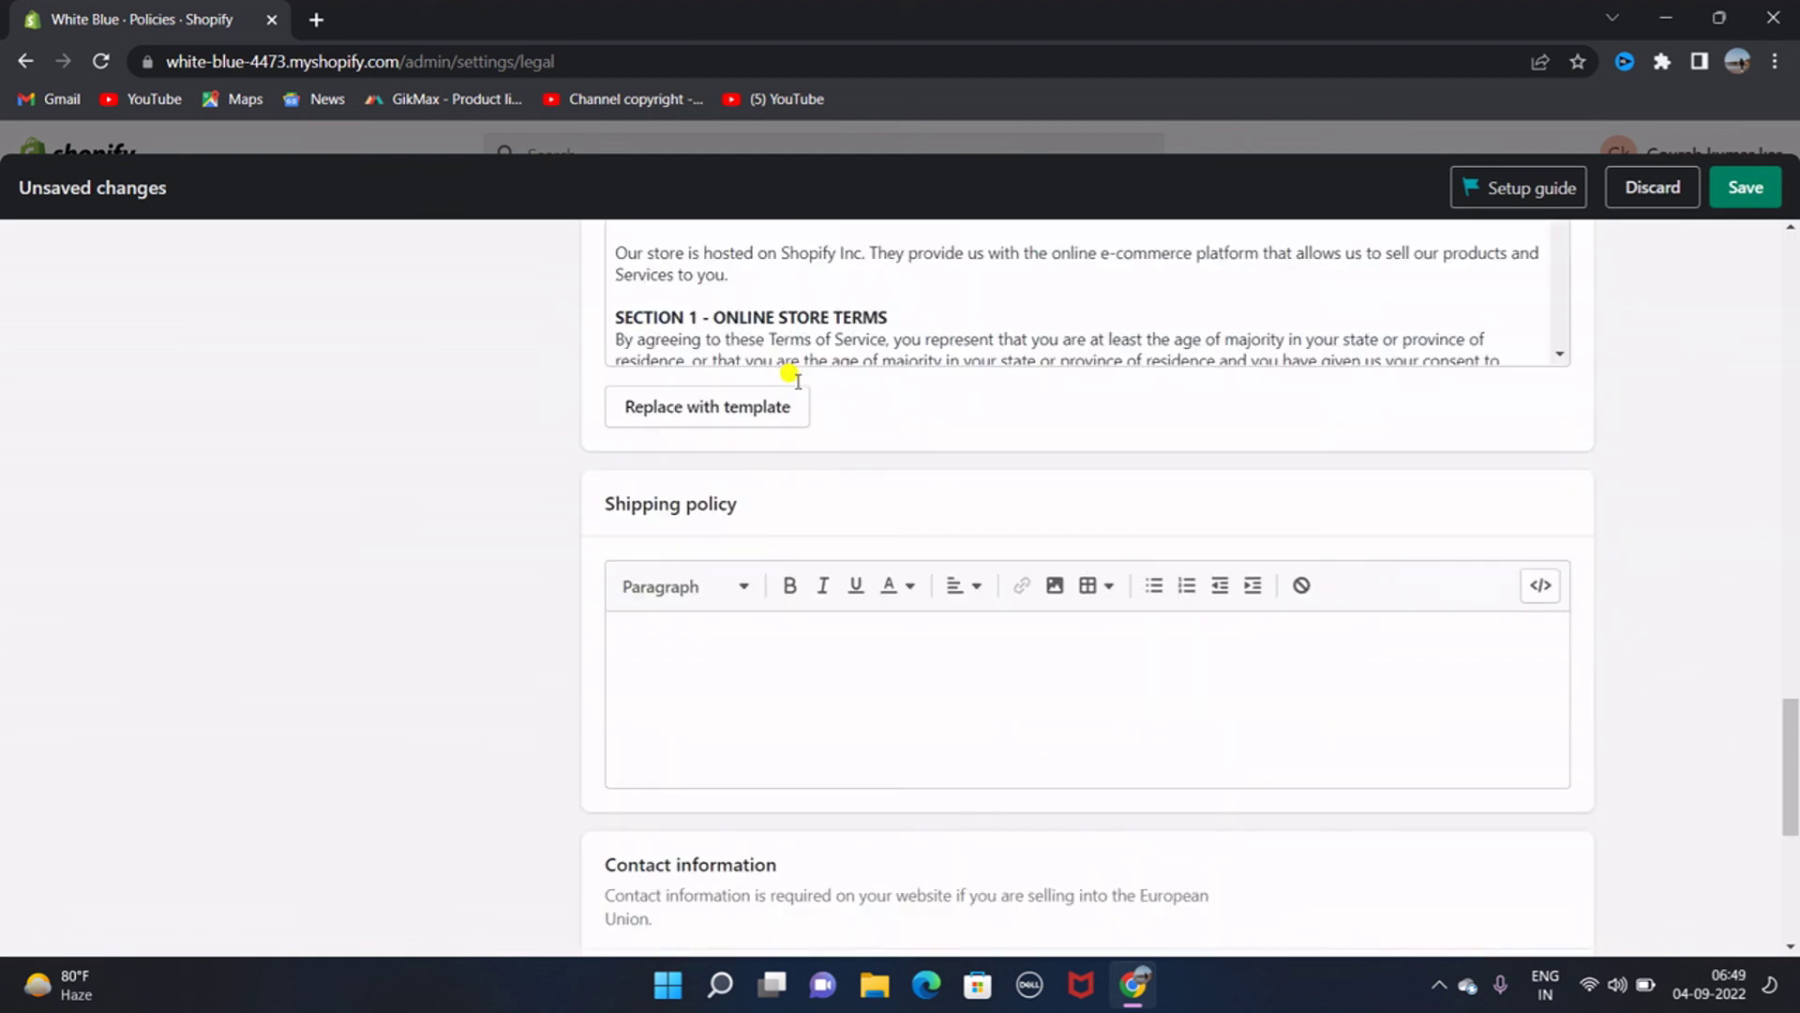
pyautogui.scroll(-5, 790, 375)
pyautogui.scroll(-2, 699, 751)
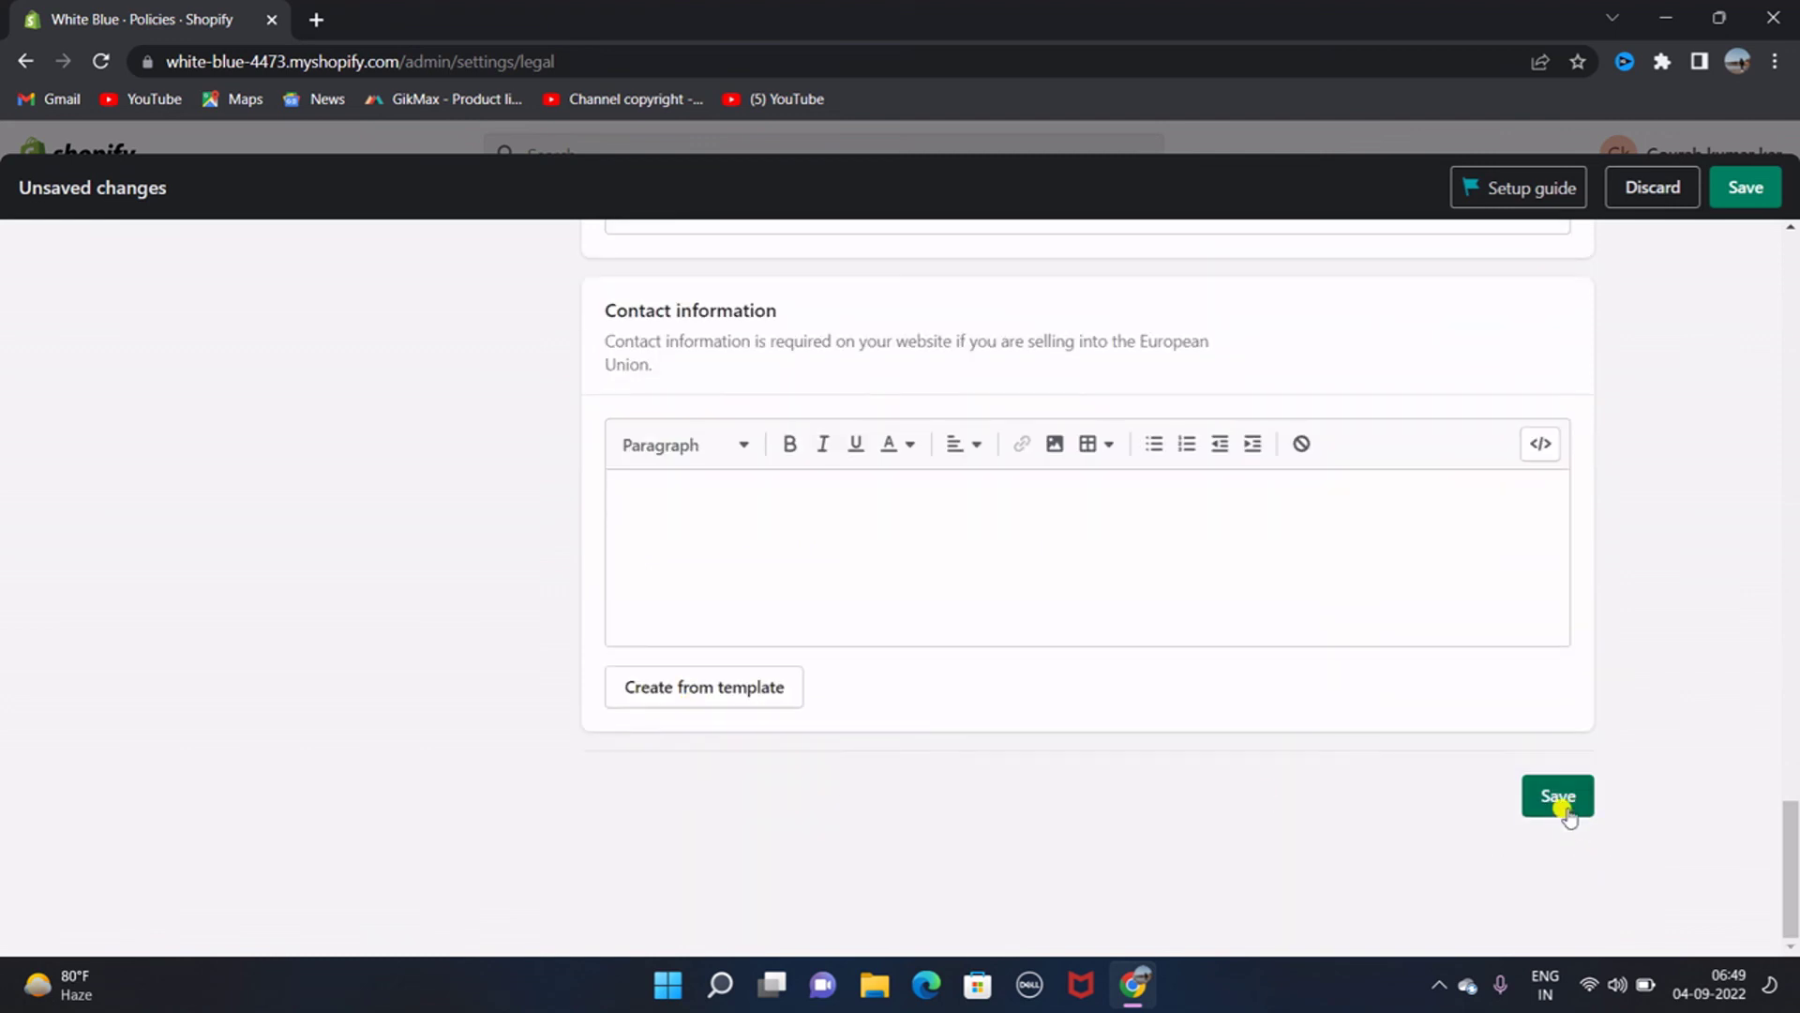
pyautogui.scroll(3, 1012, 471)
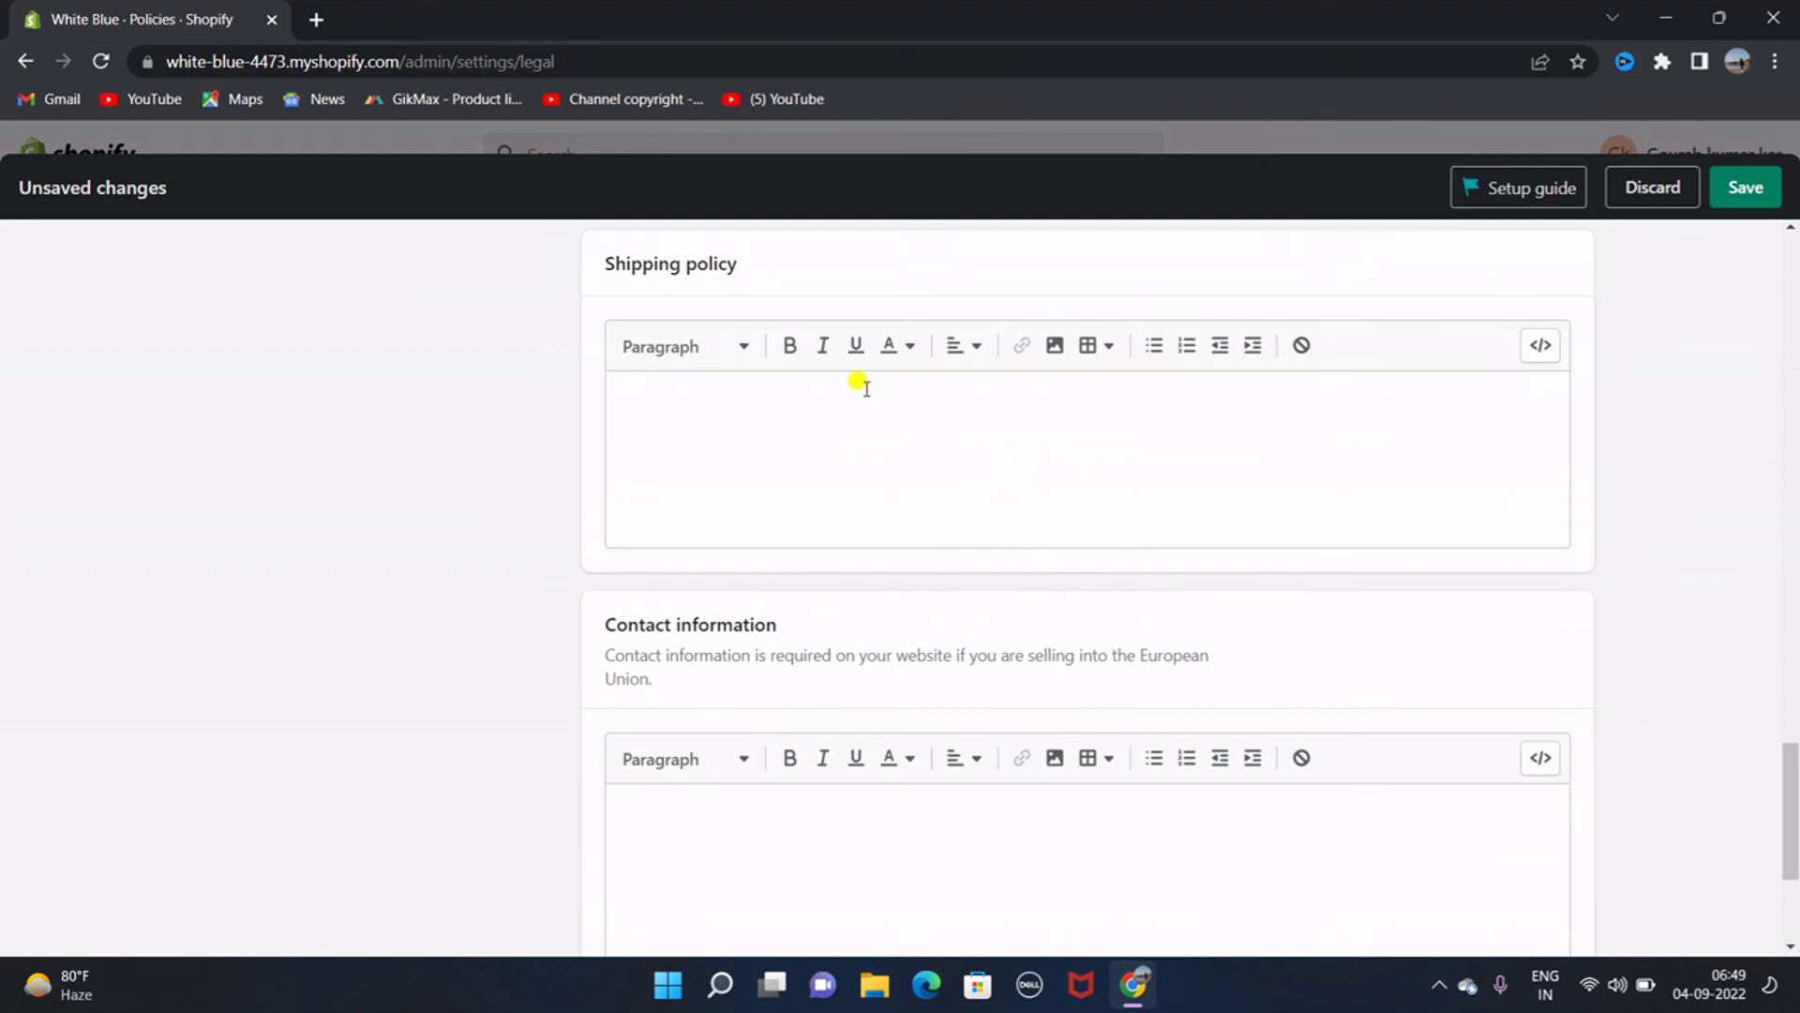
pyautogui.scroll(-3, 888, 615)
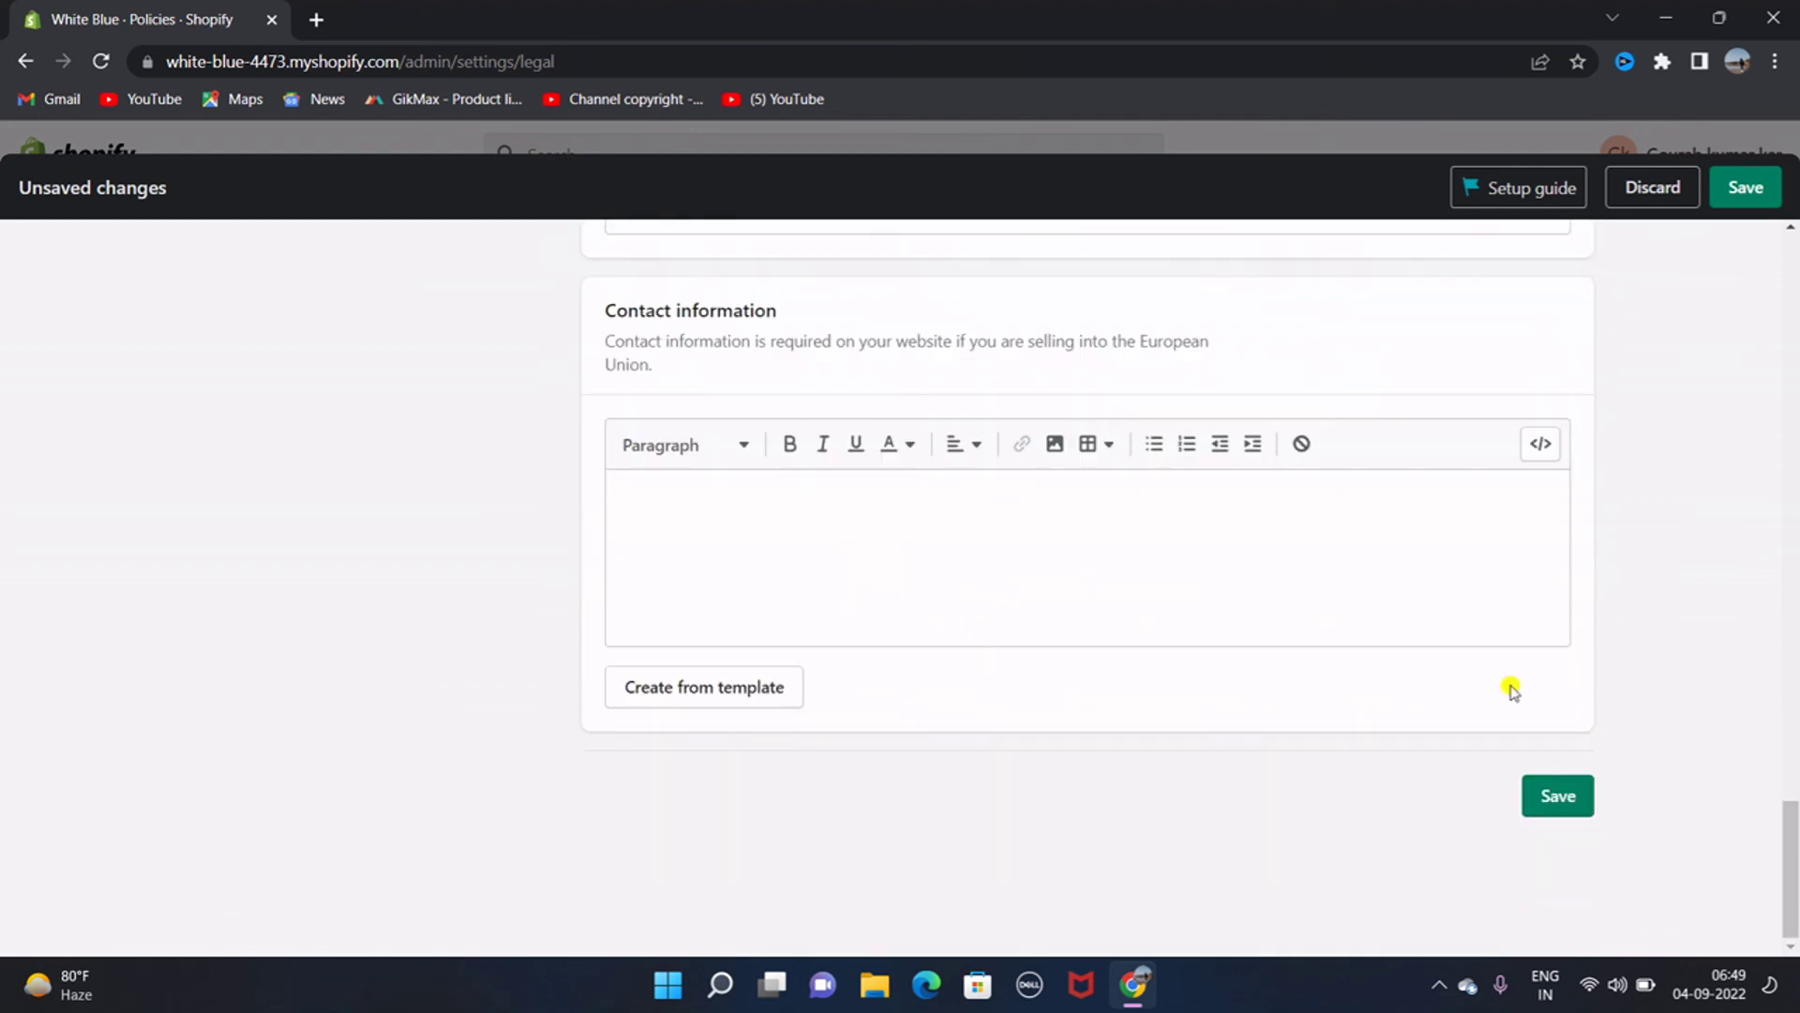
pyautogui.click(1564, 799)
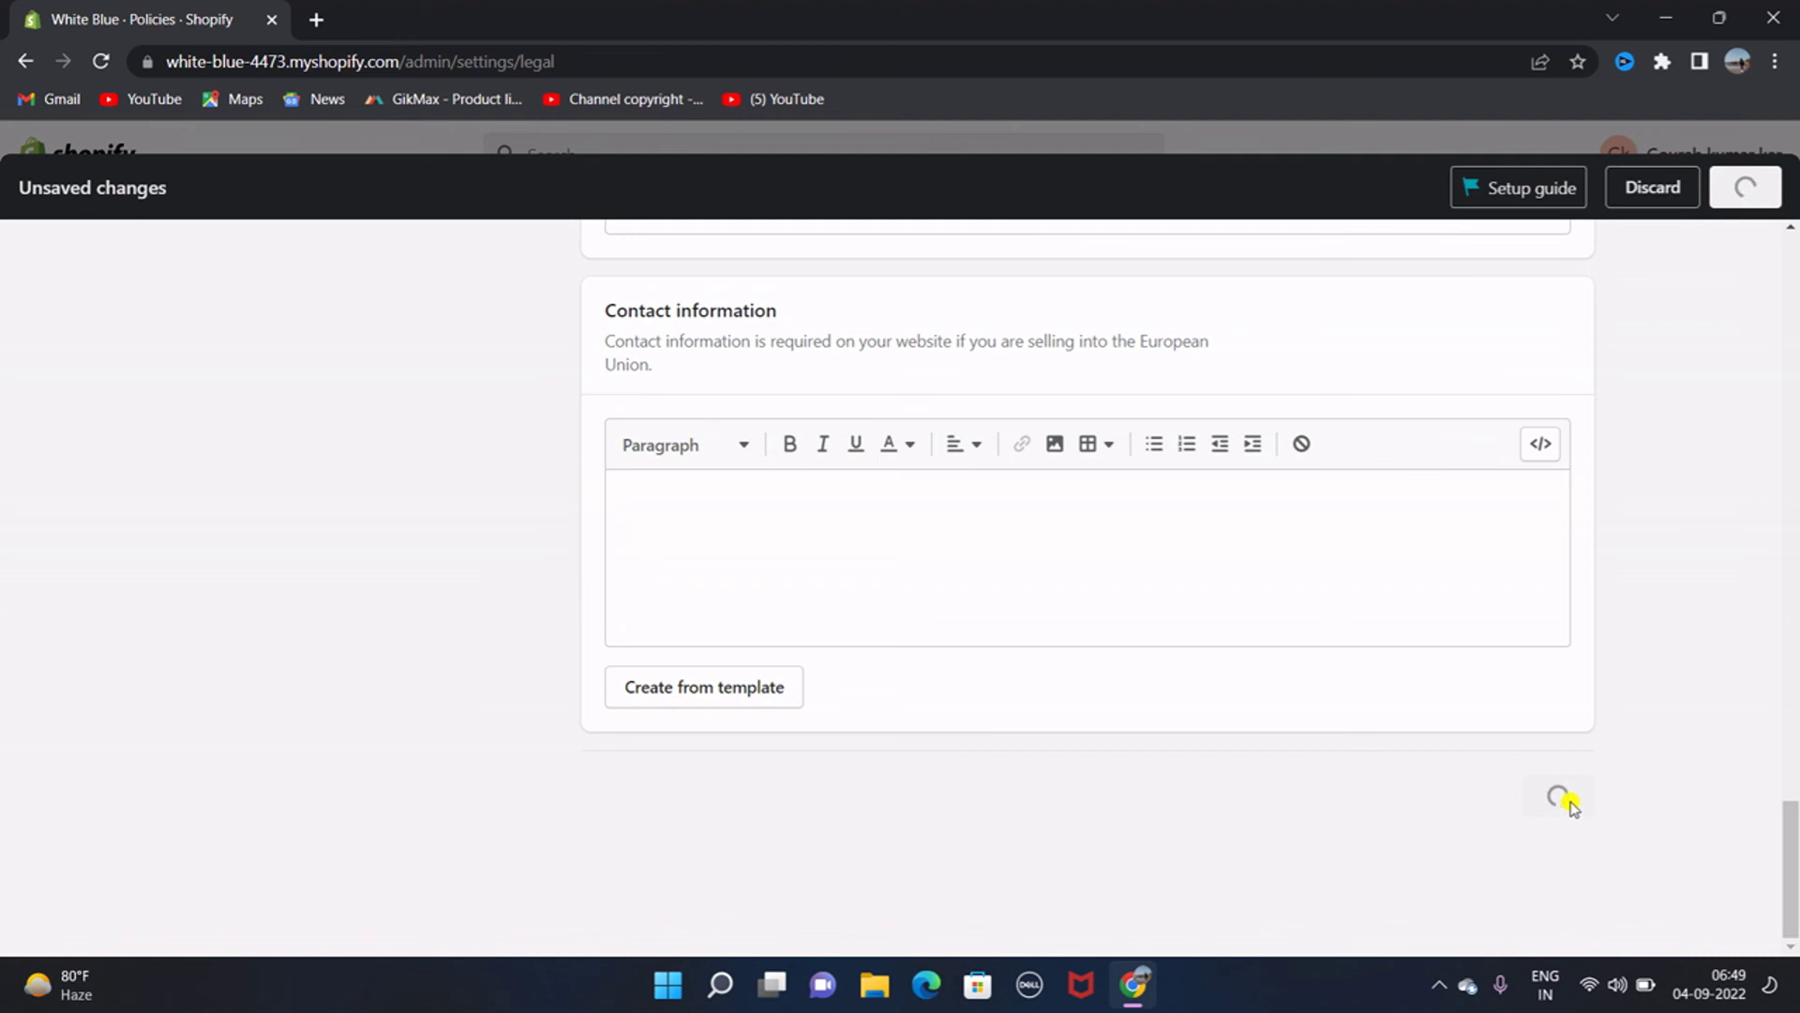
pyautogui.scroll(15, 542, 469)
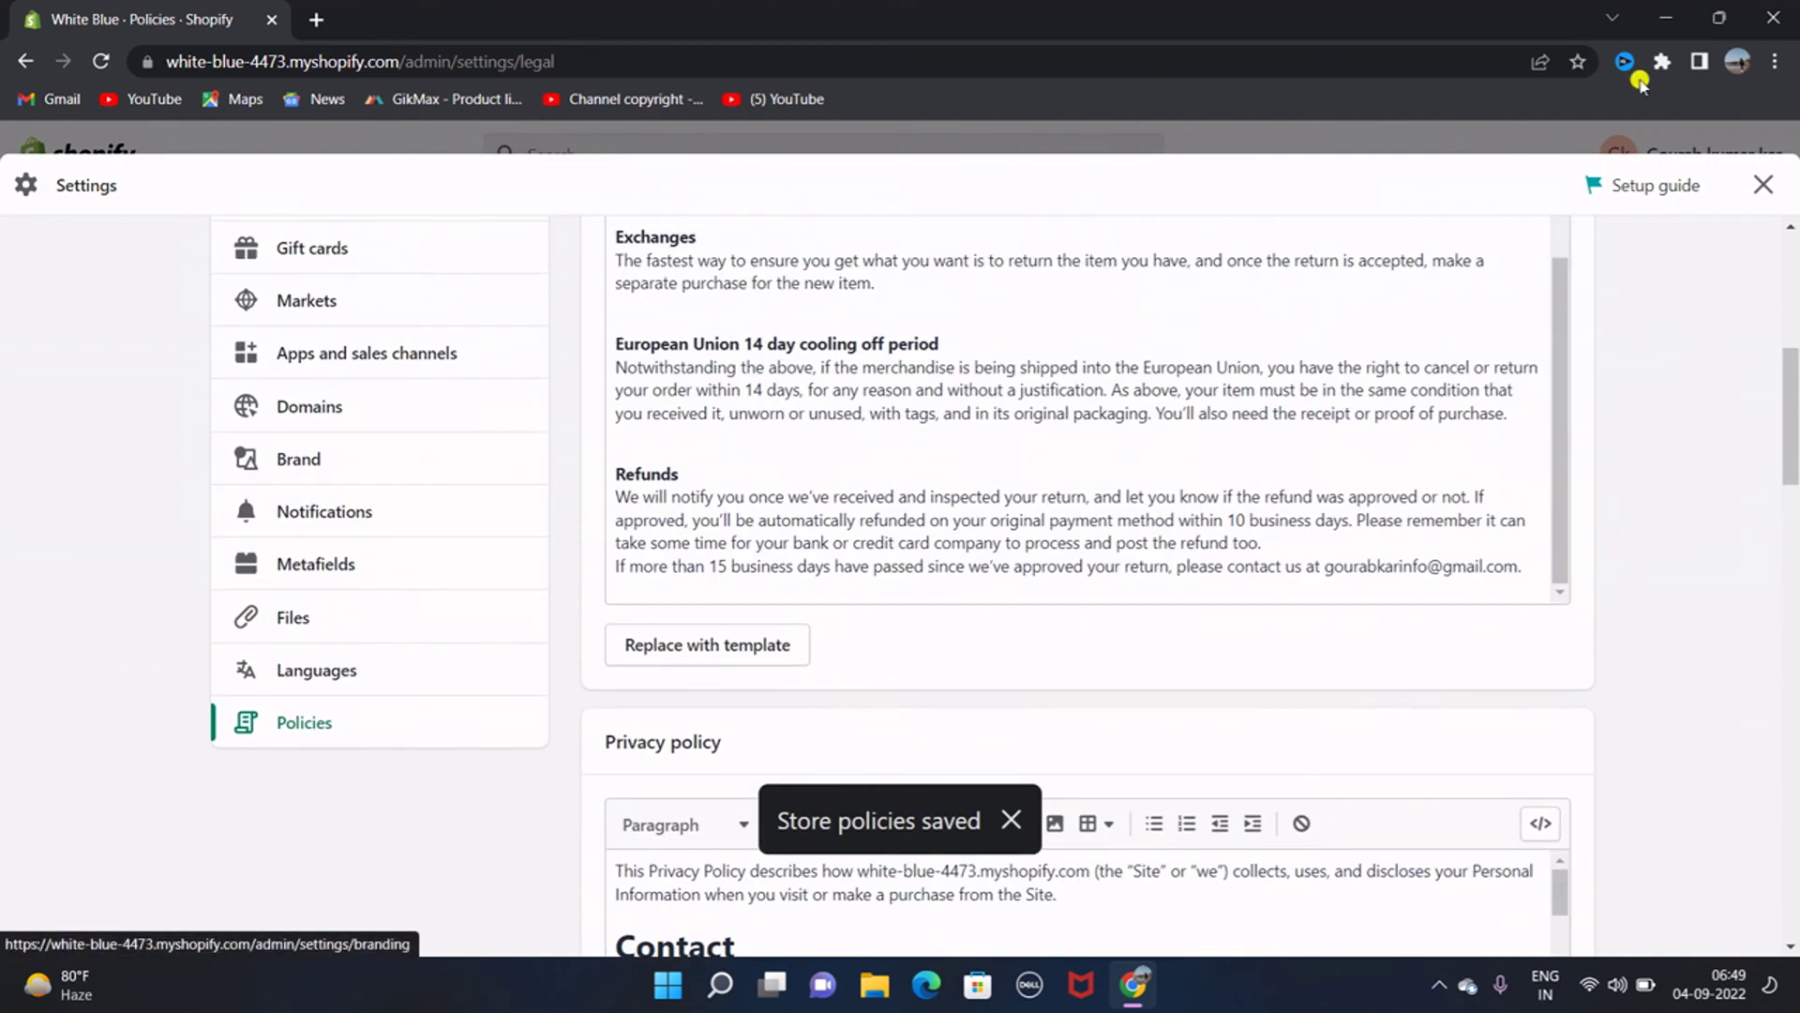
# - Leave the settings, look at the online store's Themes page, and return to the admin Home page
pyautogui.click(1764, 188)
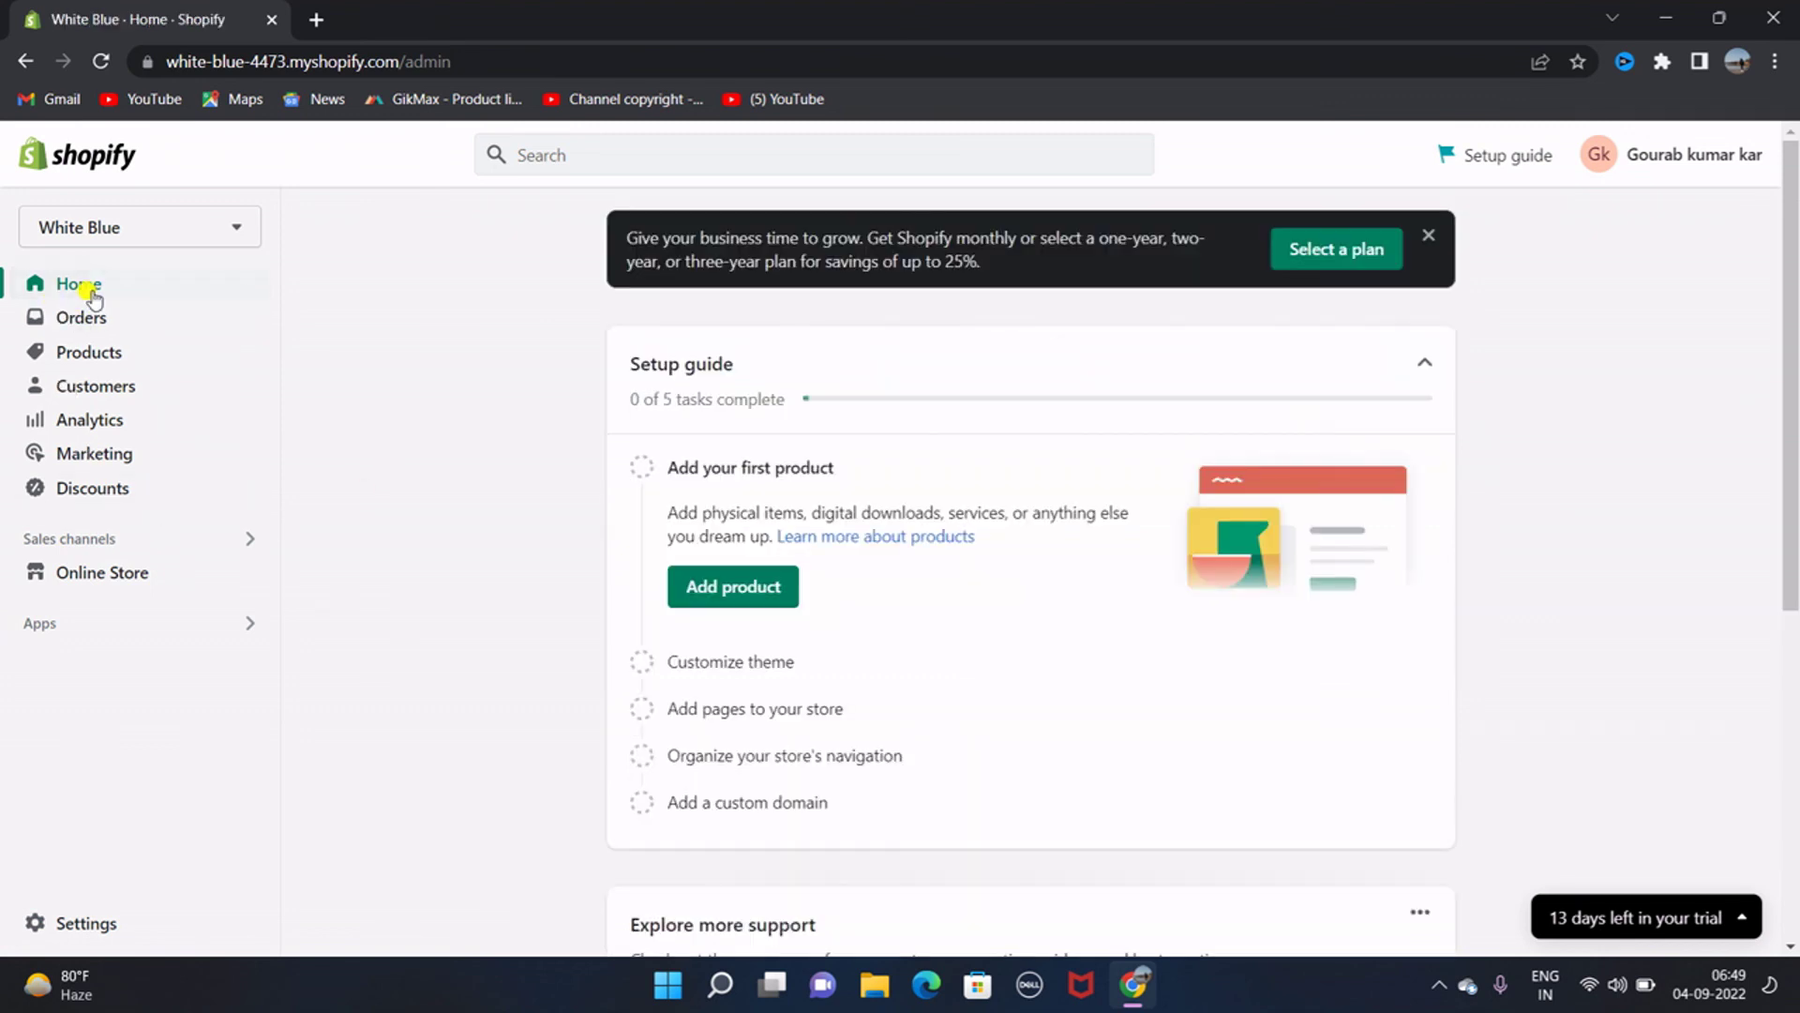
pyautogui.click(80, 572)
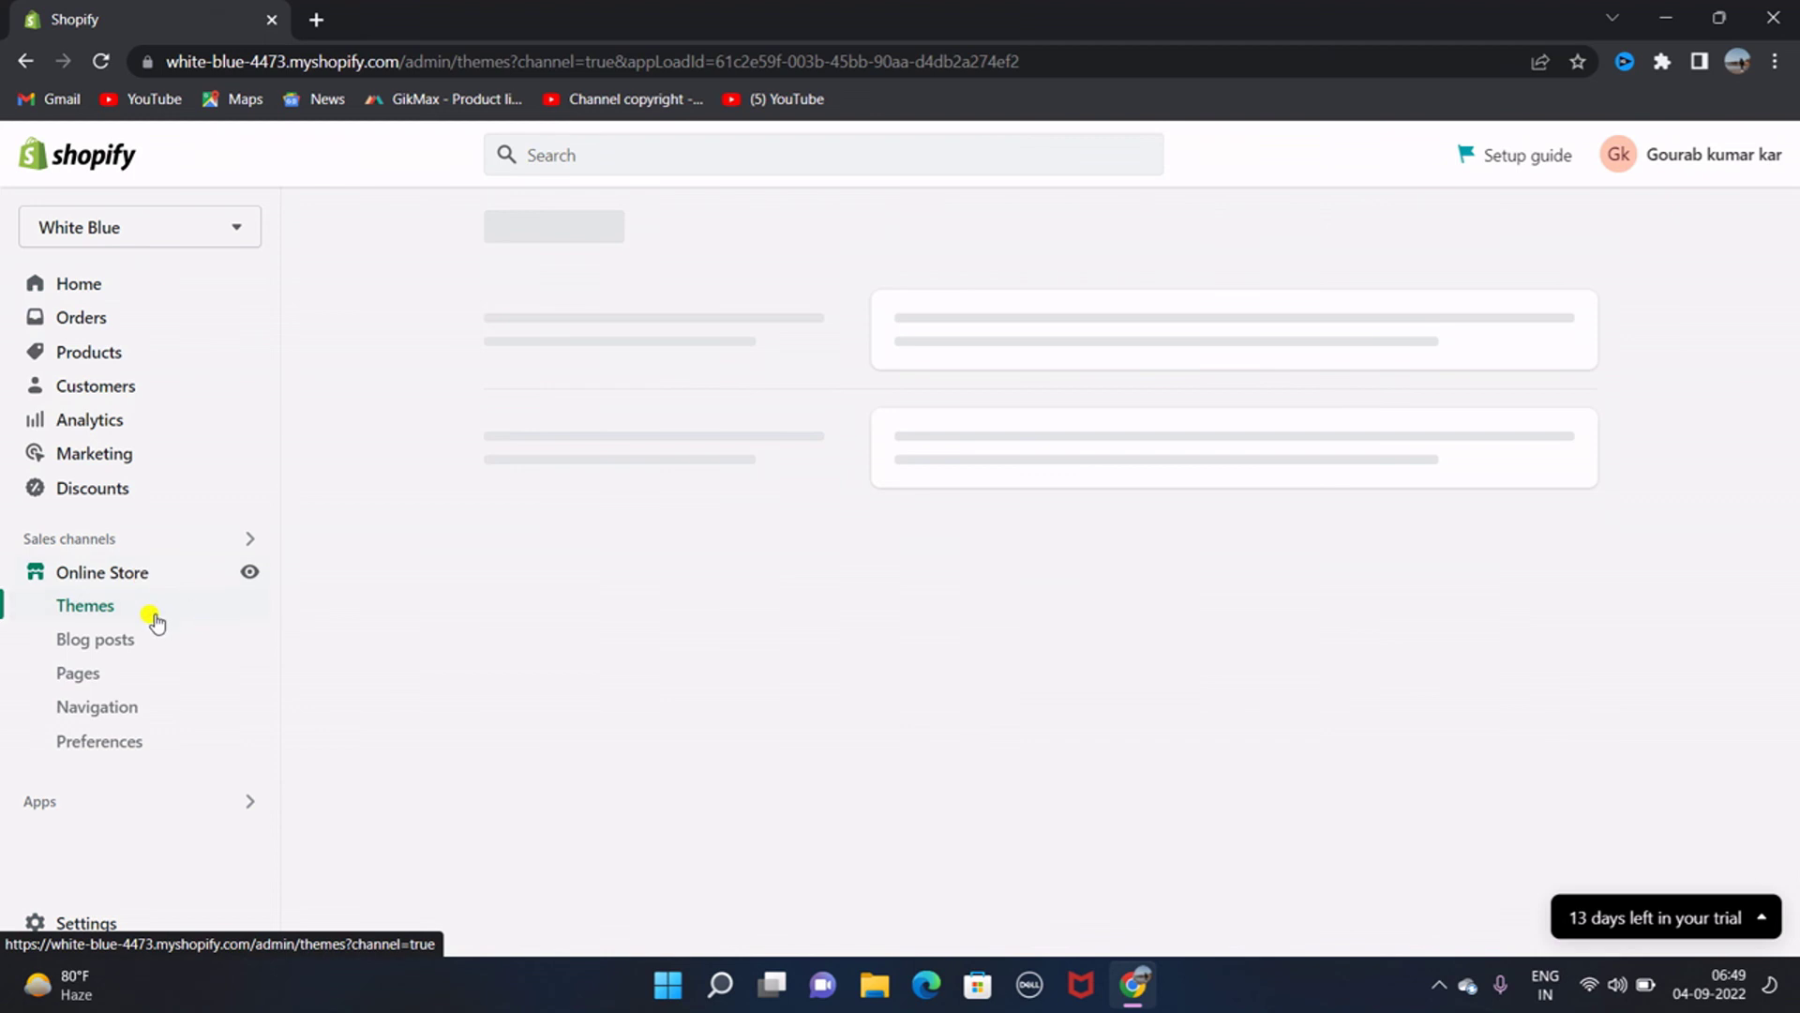
pyautogui.click(107, 735)
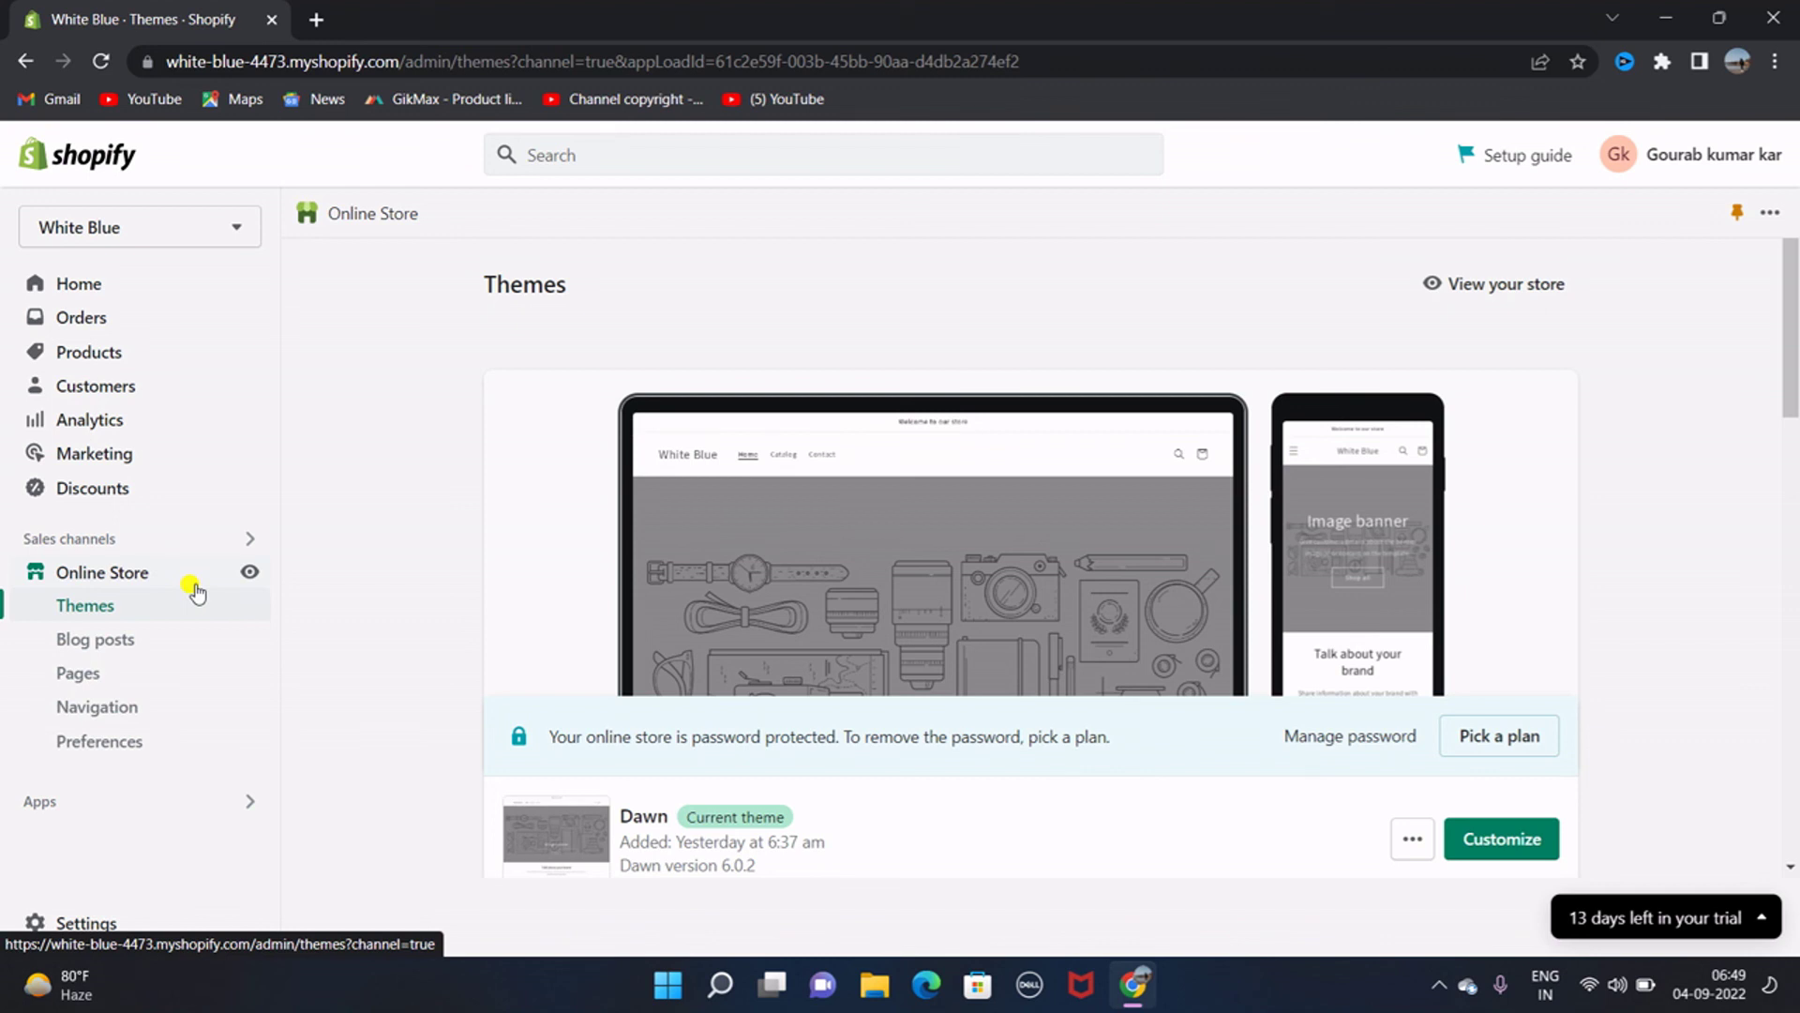
pyautogui.click(82, 283)
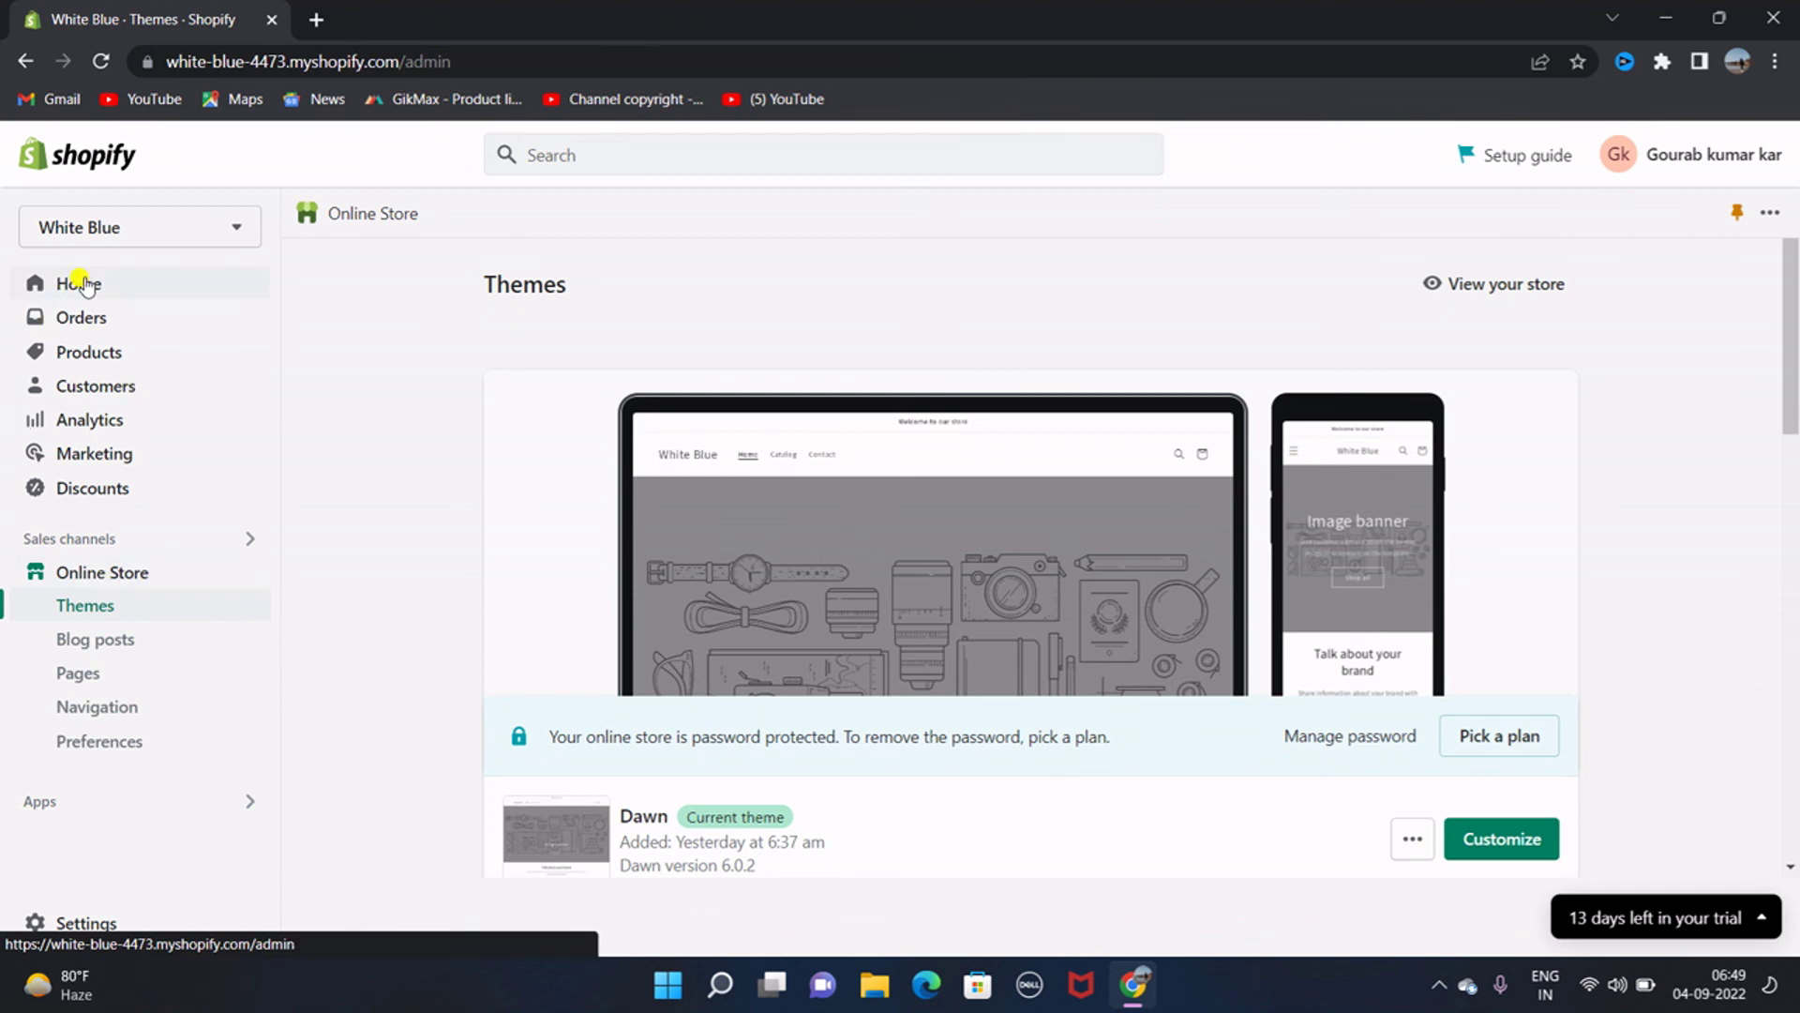